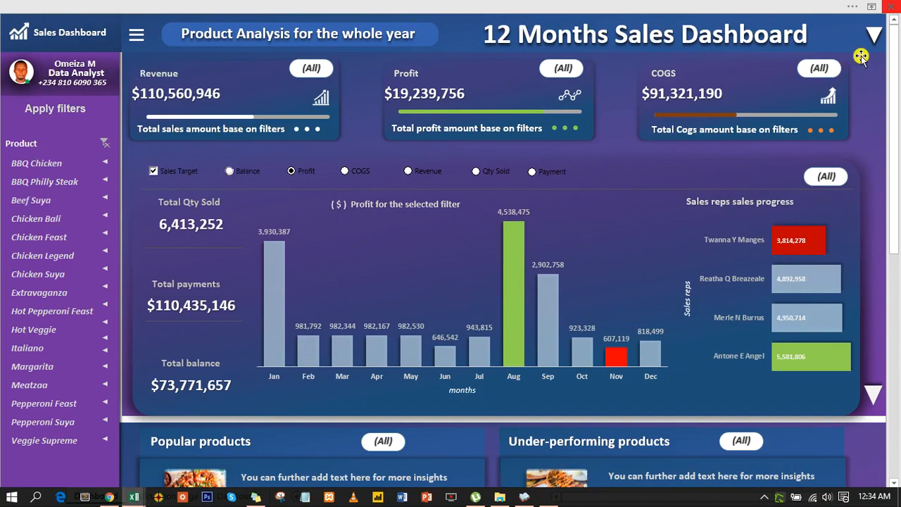
Step: Filter the finished sales dashboard to Mar and view its monthly chart by Revenue and by Qty Sold
left_click(871, 37)
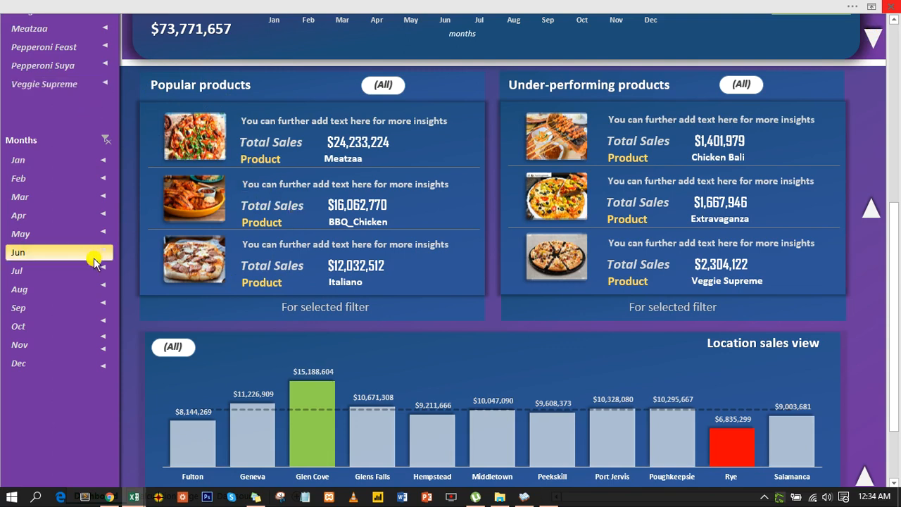
left_click(104, 197)
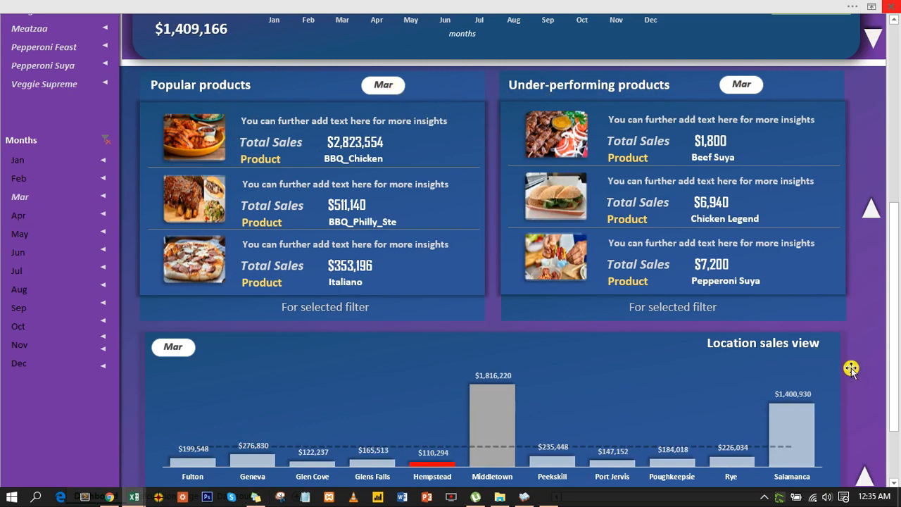
left_click(871, 208)
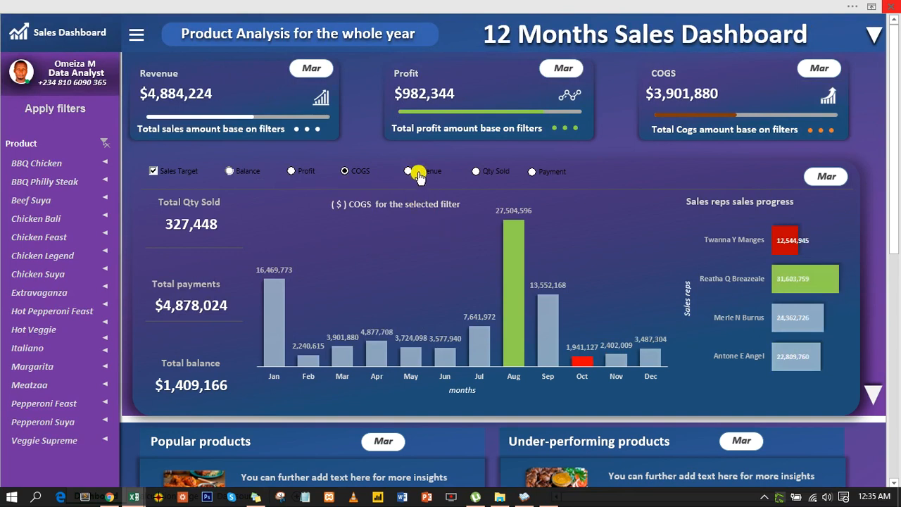
left_click(420, 175)
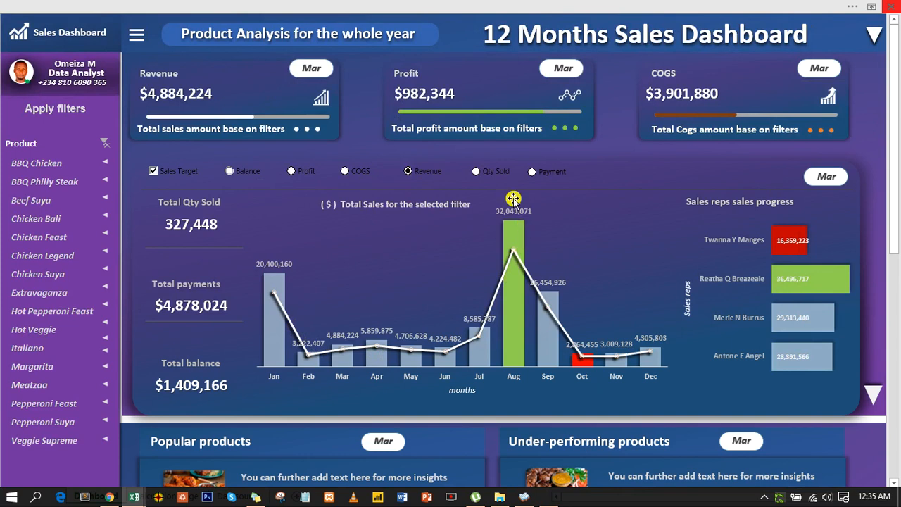
left_click(478, 175)
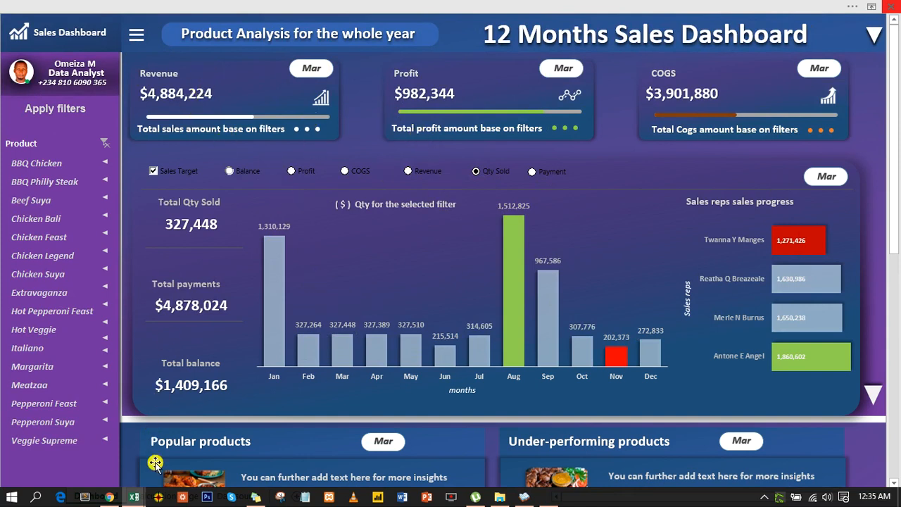
Step: Switch to the lesson workbook's Dashboard sheet and set the monthly chart to show Balance
mouse_move(134, 497)
left_click(215, 445)
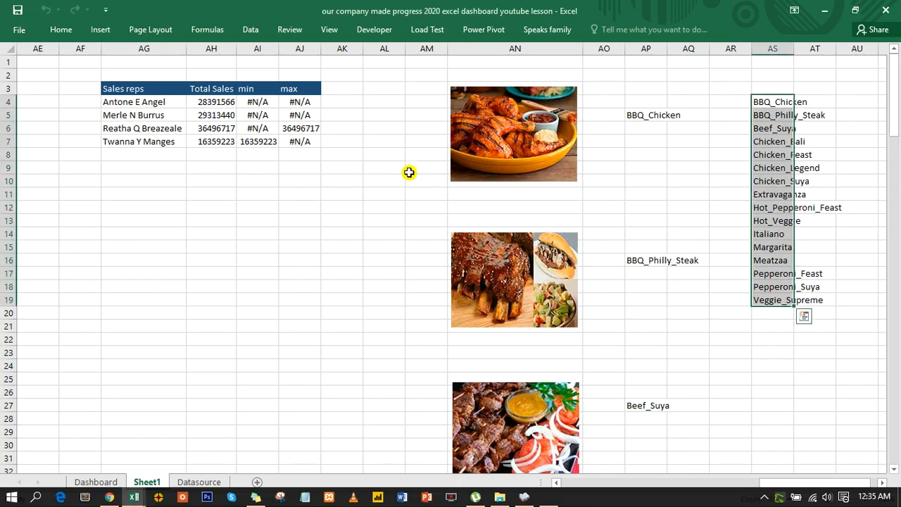
left_click(98, 482)
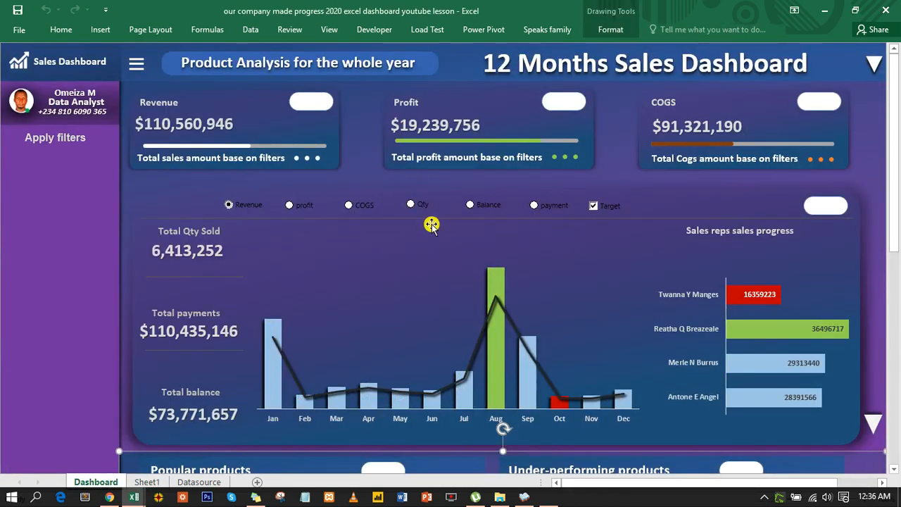
left_click(471, 205)
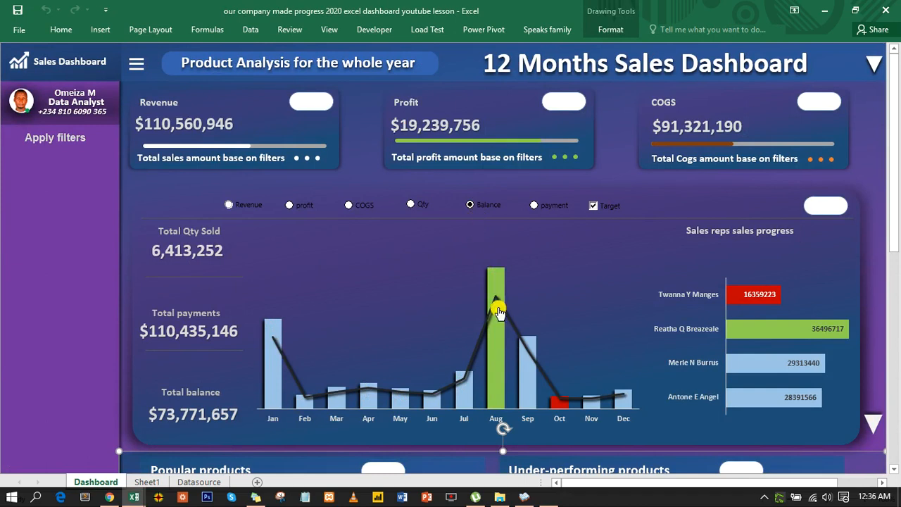
Step: Examine the empty product and location sections on the Dashboard, and the product pictures with their name labels on Sheet1
left_click(874, 65)
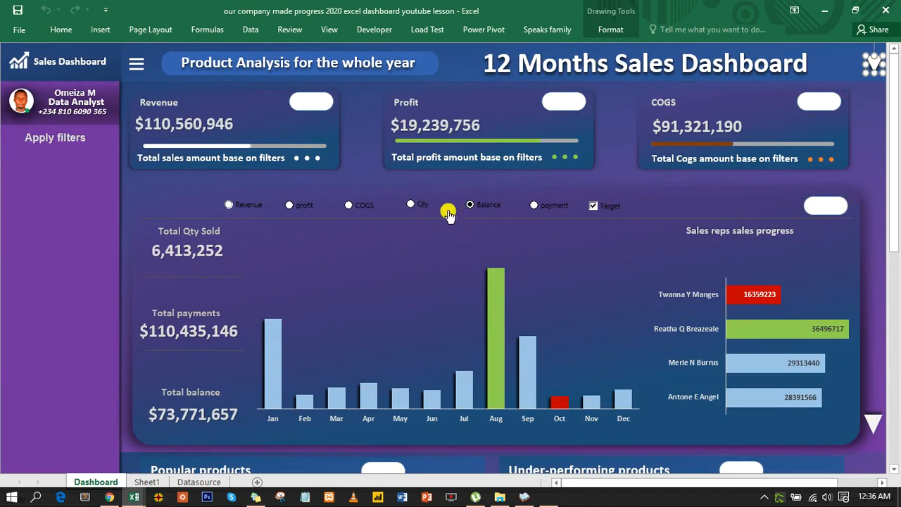
scroll(325, 247, "down", 9)
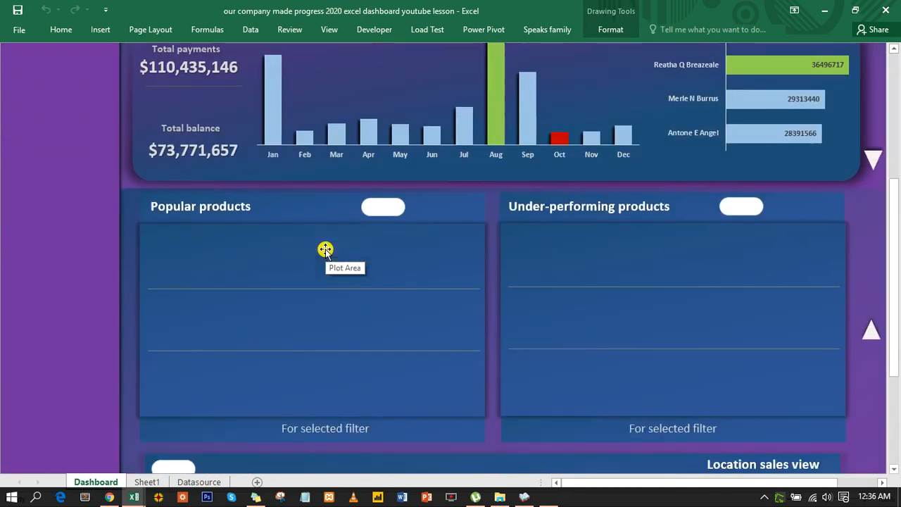
scroll(325, 249, "down", 1)
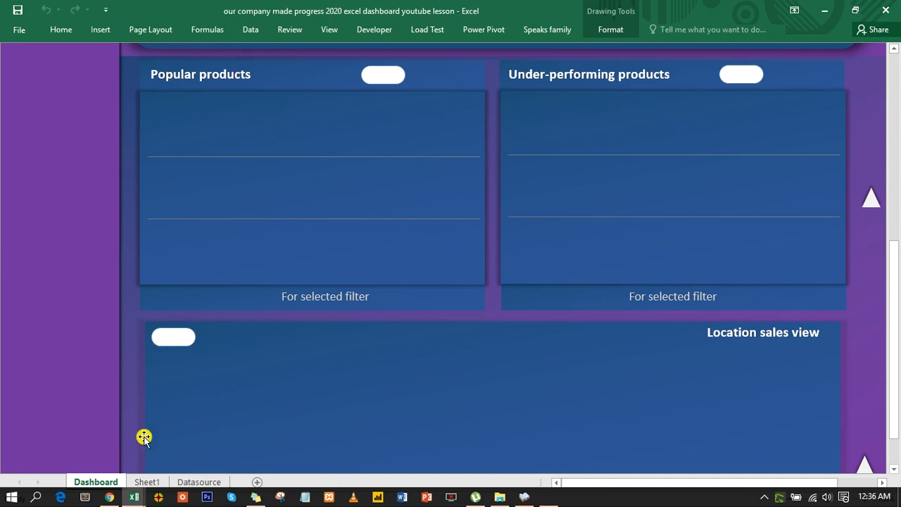
left_click(147, 481)
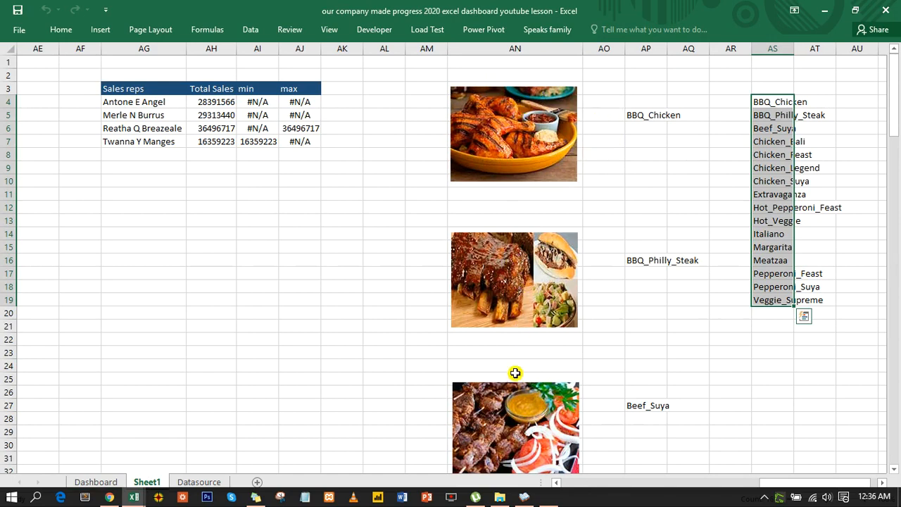
scroll(518, 380, "down", 10)
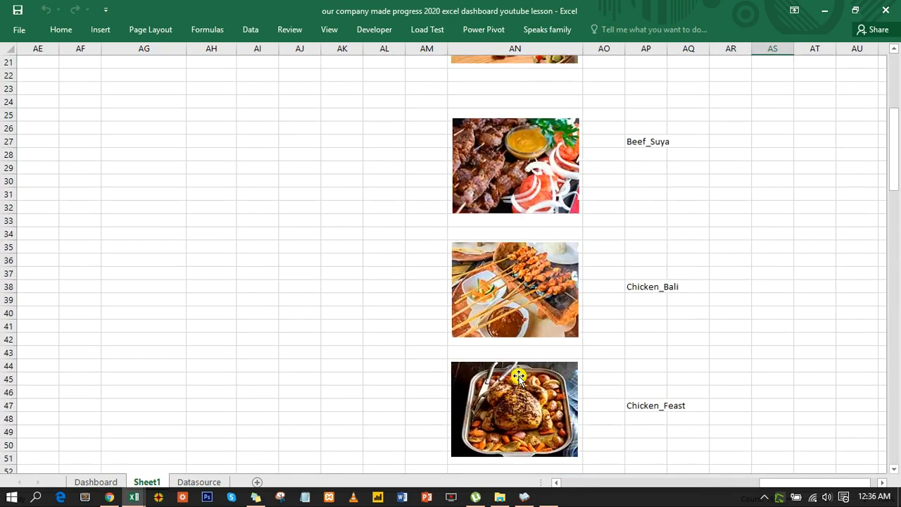
scroll(518, 376, "up", 10)
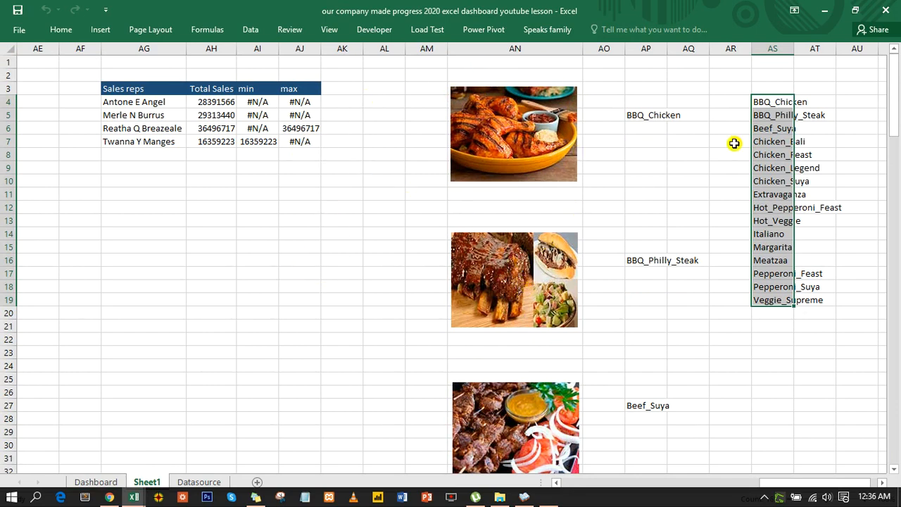
left_click(647, 115)
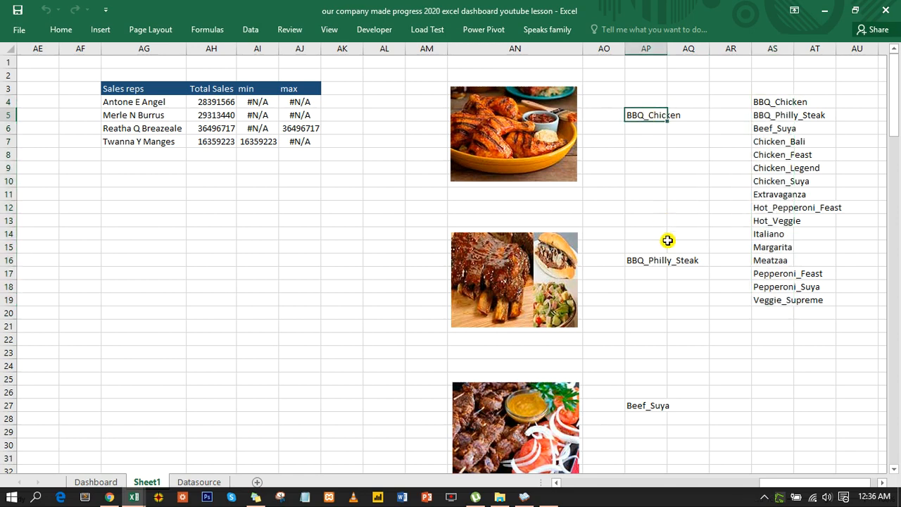
left_click(649, 261)
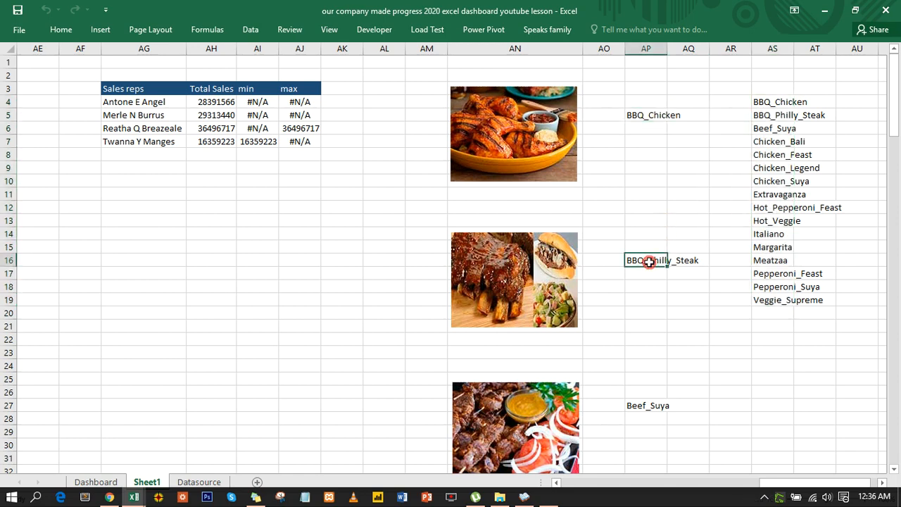
left_click(644, 116)
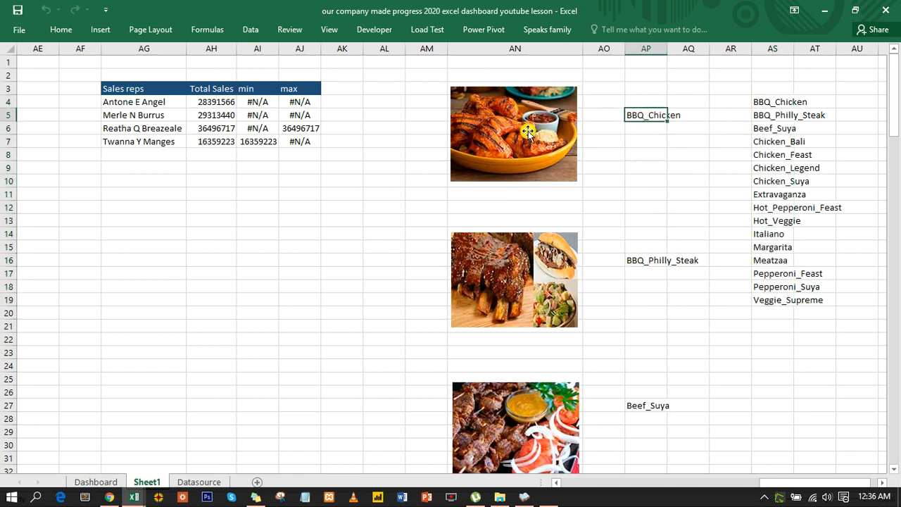
left_click(653, 261)
left_click(637, 117)
Step: Show the formula bar and name box above Sheet1
left_click(327, 28)
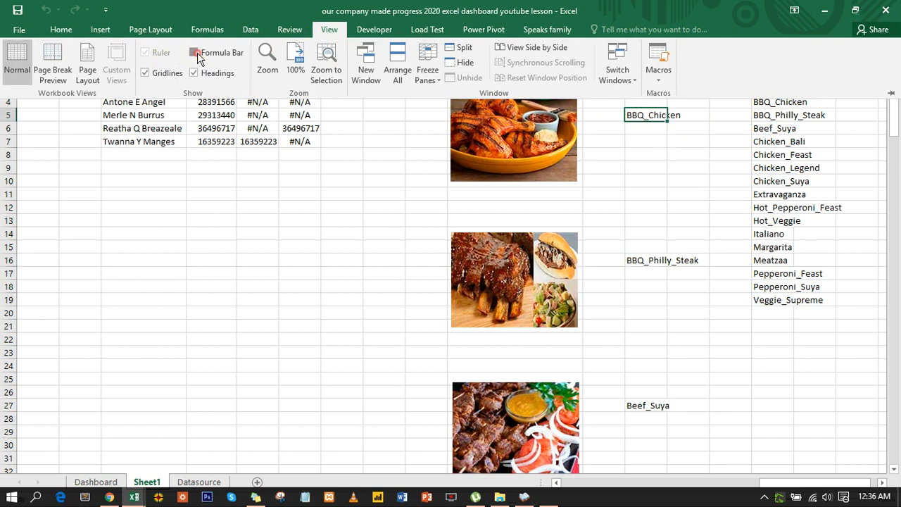
left_click(198, 58)
left_click(365, 192)
left_click(380, 136)
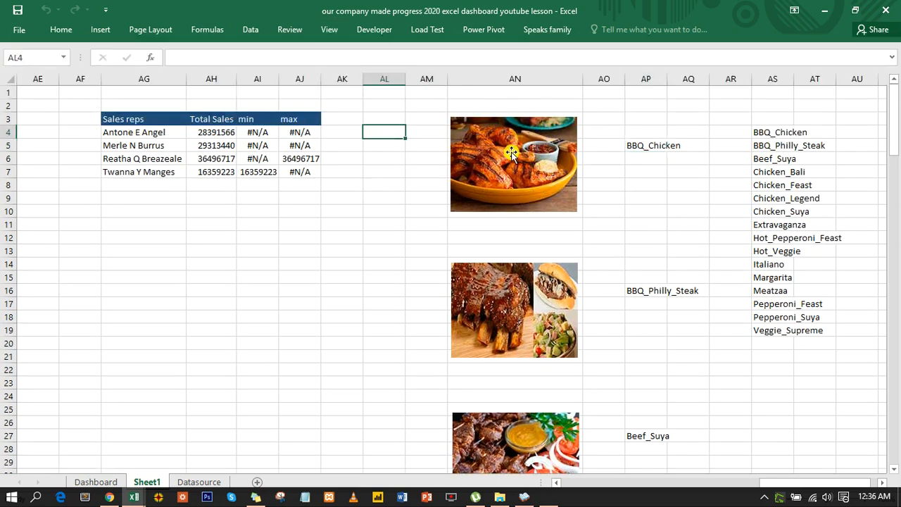
Step: Go to the named ranges BBQ_Chicken, Chicken_Suya and Pepperoni_Feast to check which picture cells each one covers
left_click(64, 58)
left_click(49, 74)
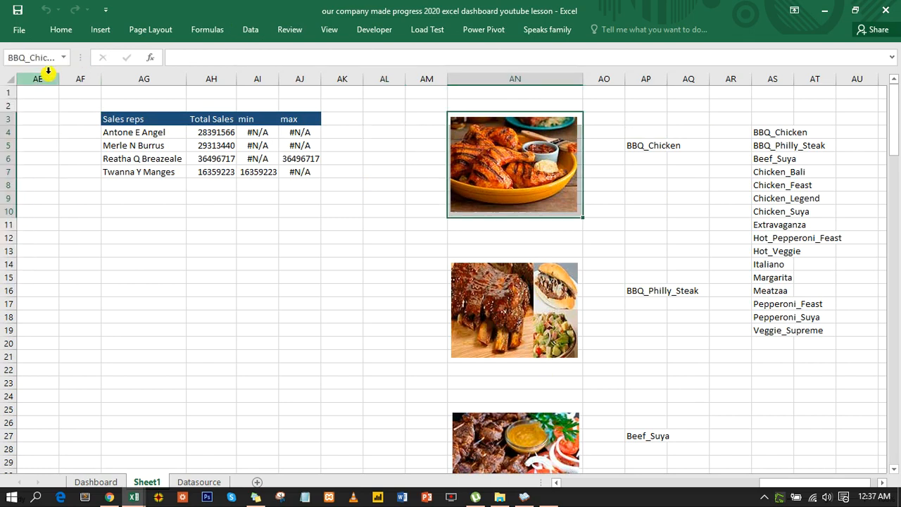
left_click(64, 58)
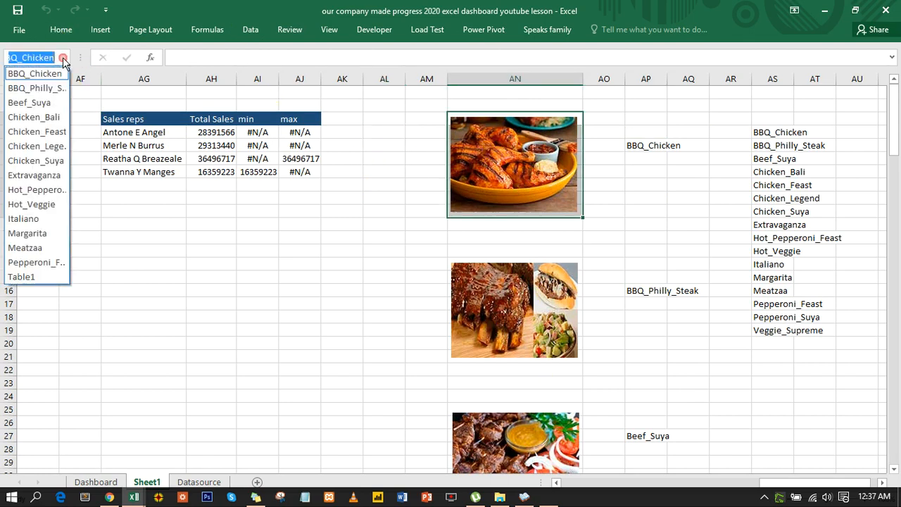
left_click(53, 153)
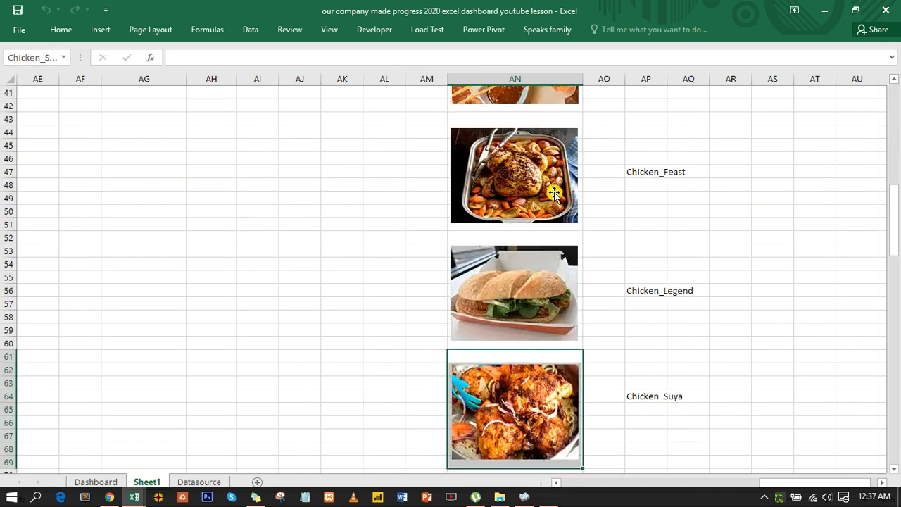
scroll(515, 187, "up", 13)
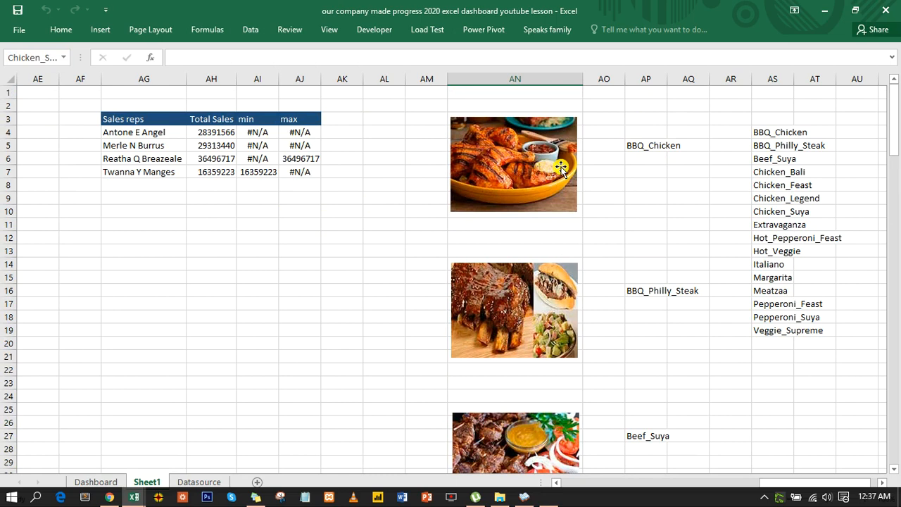
left_click(63, 58)
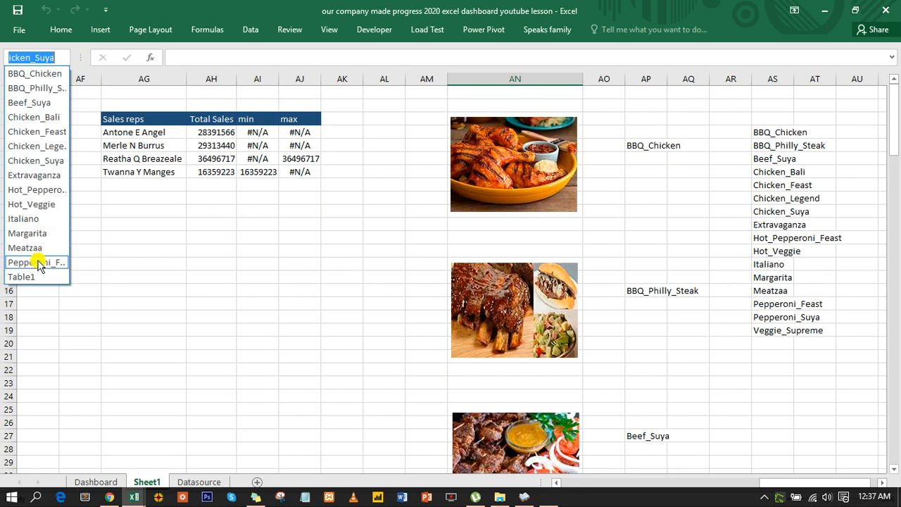
left_click(39, 262)
Step: Name the cells behind the skewer picture, AN133:AN141, Pepperoni_Suya, using the text copied from its label in AP136
scroll(634, 393, "down", 3)
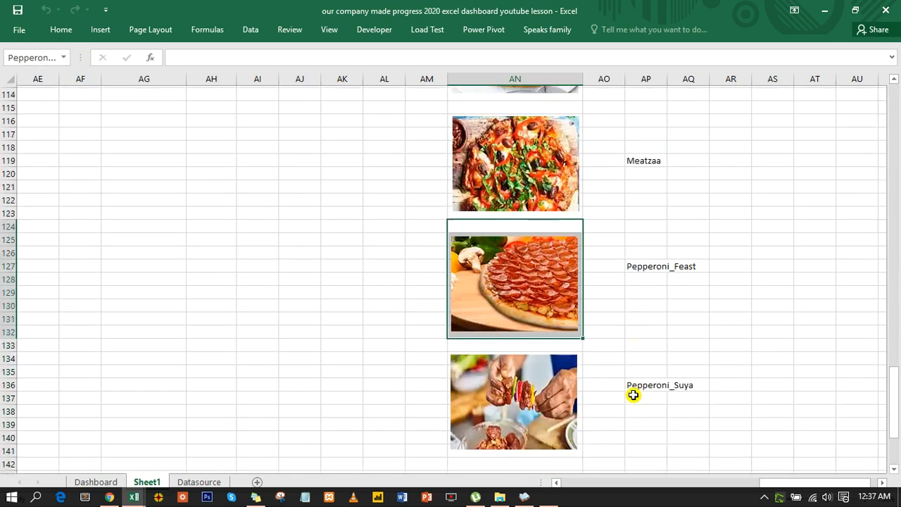
scroll(493, 275, "down", 3)
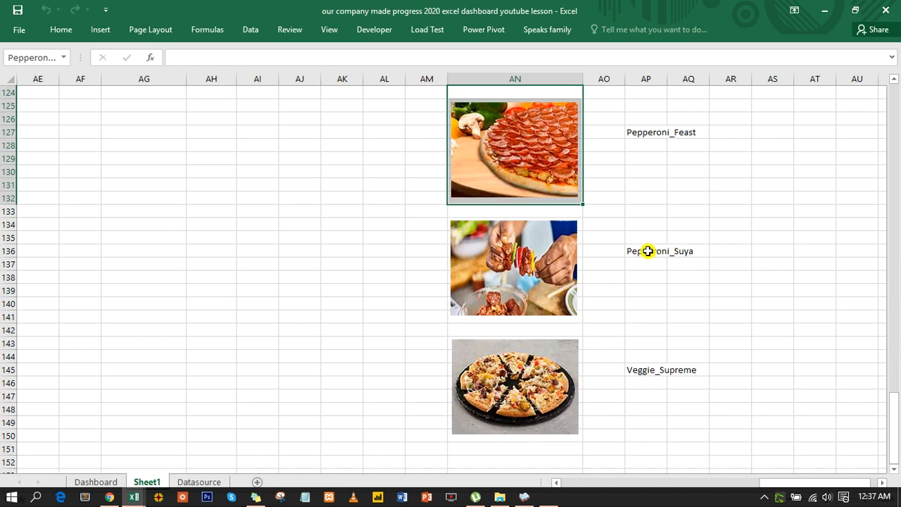
left_click(647, 252)
left_click(248, 56)
left_click_drag(248, 56, 162, 56)
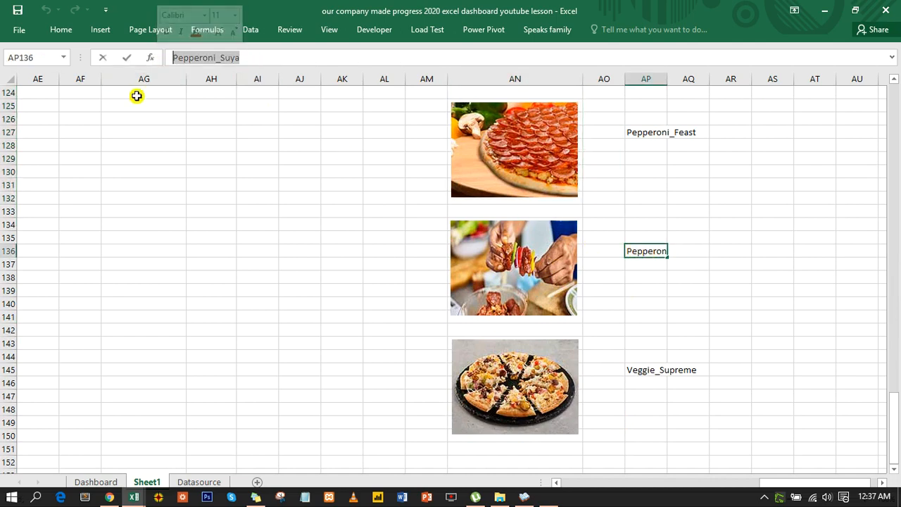
left_click(480, 211)
left_click_drag(485, 270, 486, 322)
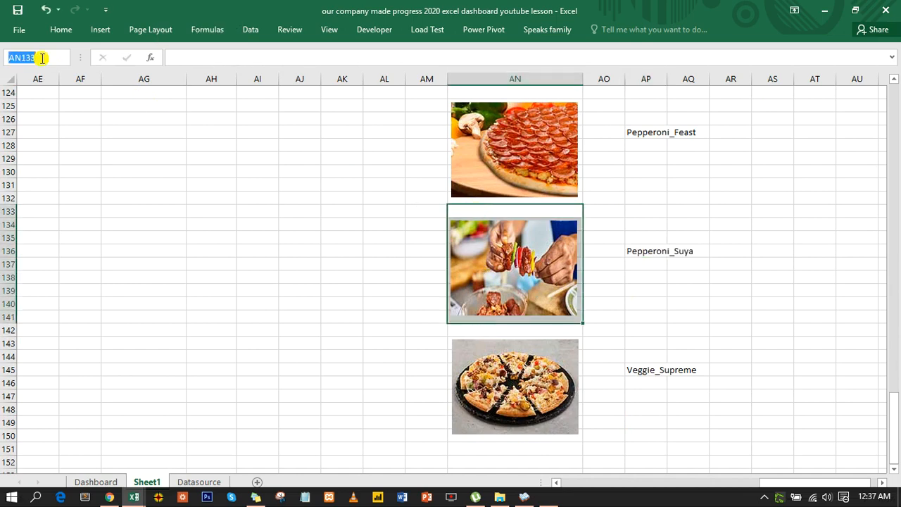
key("ctrl+v")
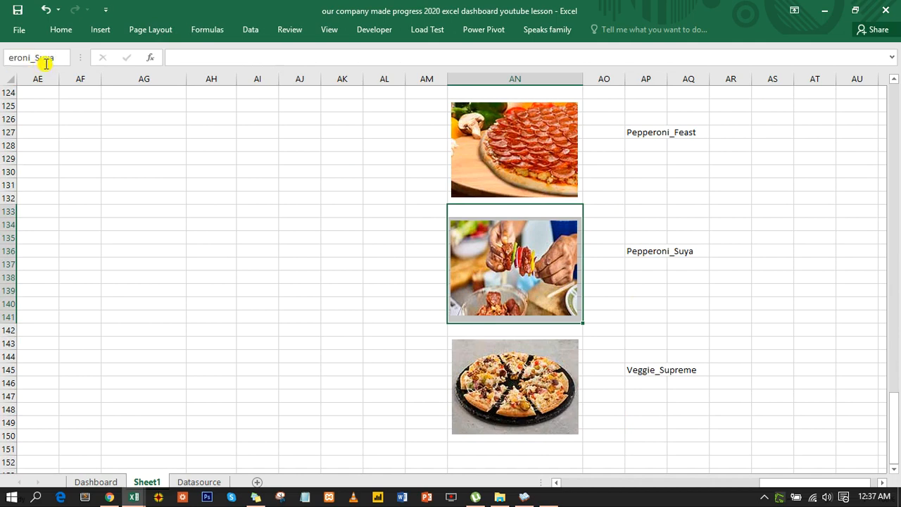
key("Return")
left_click(214, 234)
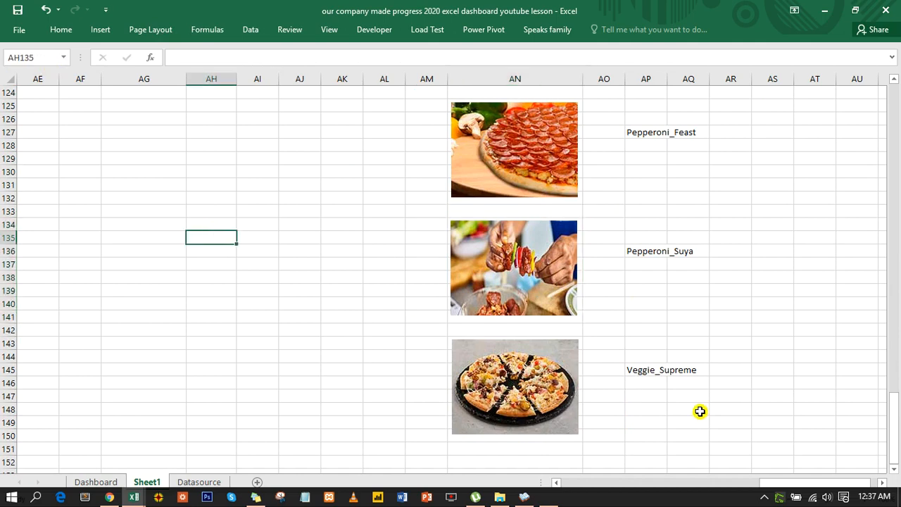
Step: Name the cells behind the last pizza picture, AN142:AN150, Veggie_Supreme, using the text copied from its label in AP145
left_click(653, 376)
left_click_drag(250, 57, 145, 71)
key("ctrl+c")
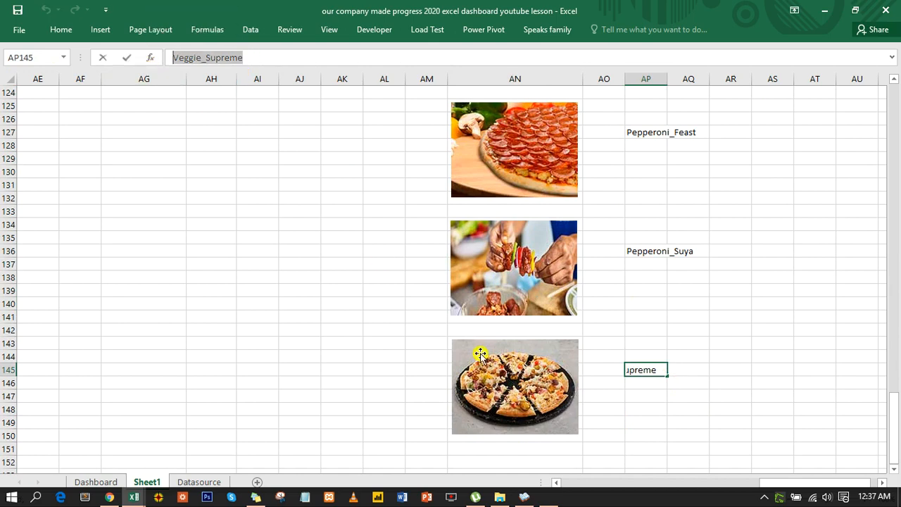
left_click_drag(470, 331, 482, 432)
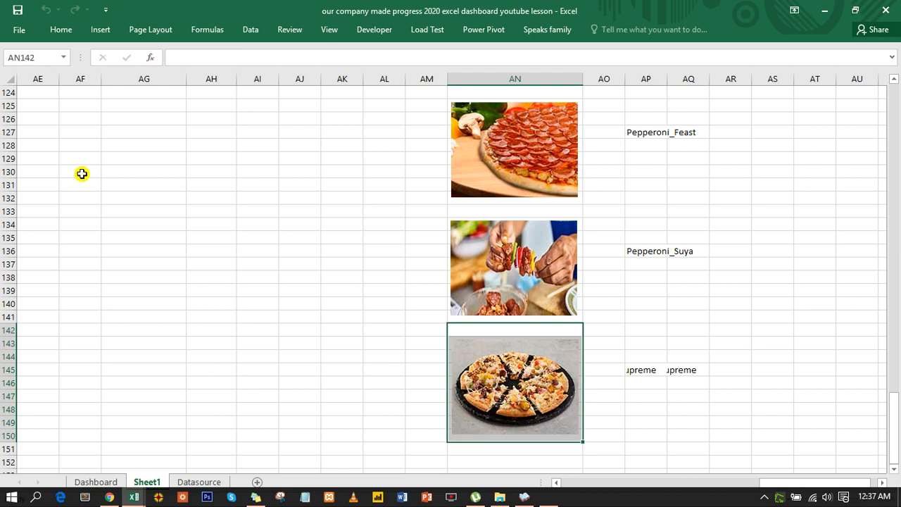
key("ctrl+v")
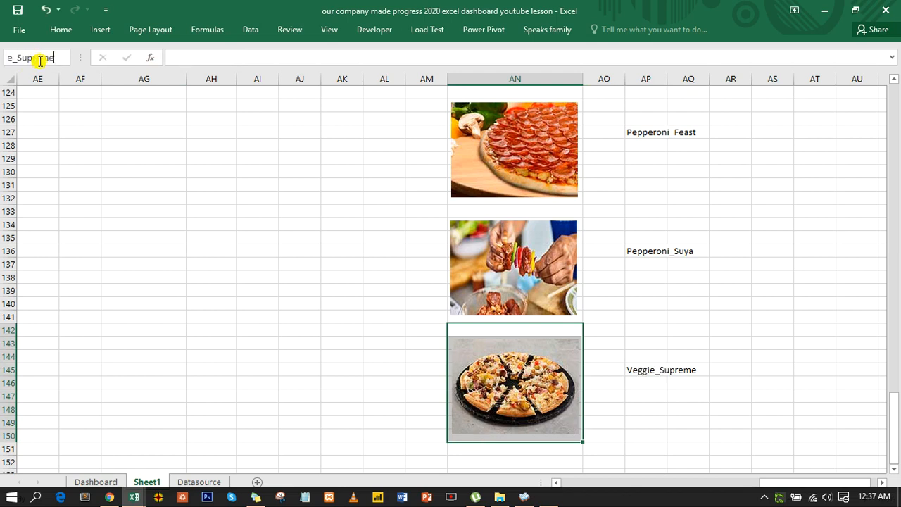
left_click(134, 175)
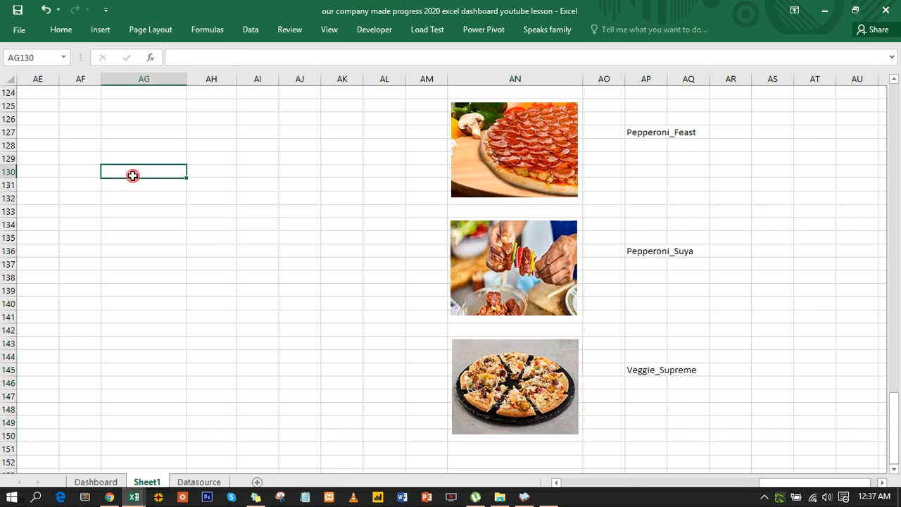
Step: Go to the named range Beef_Suya to check the picture cells it covers
left_click(63, 57)
left_click(44, 103)
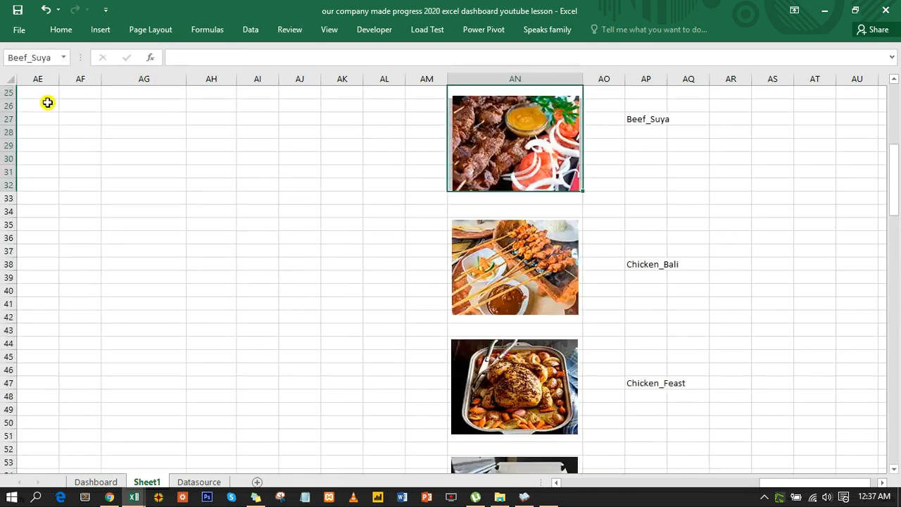
Step: Go to the named range Veggie_Supreme to check its picture cells, and return to the product list at the start of Sheet1
left_click(63, 57)
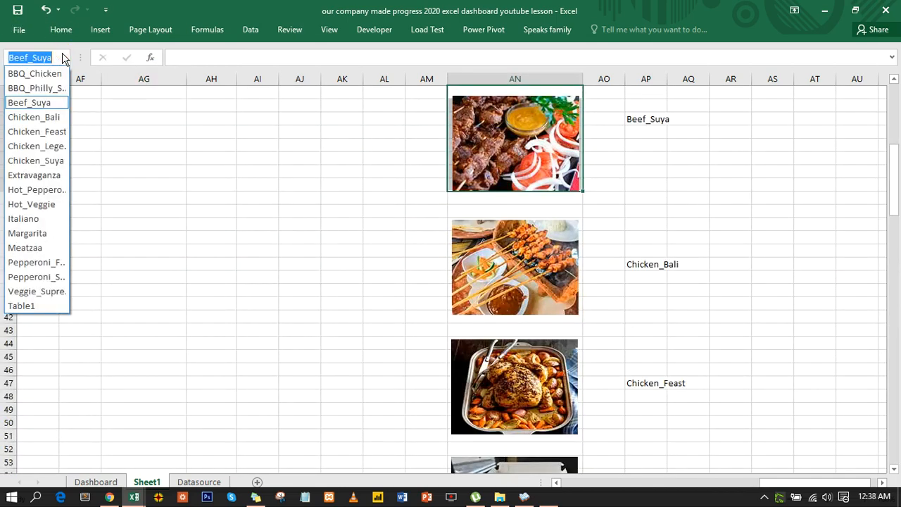
left_click(42, 291)
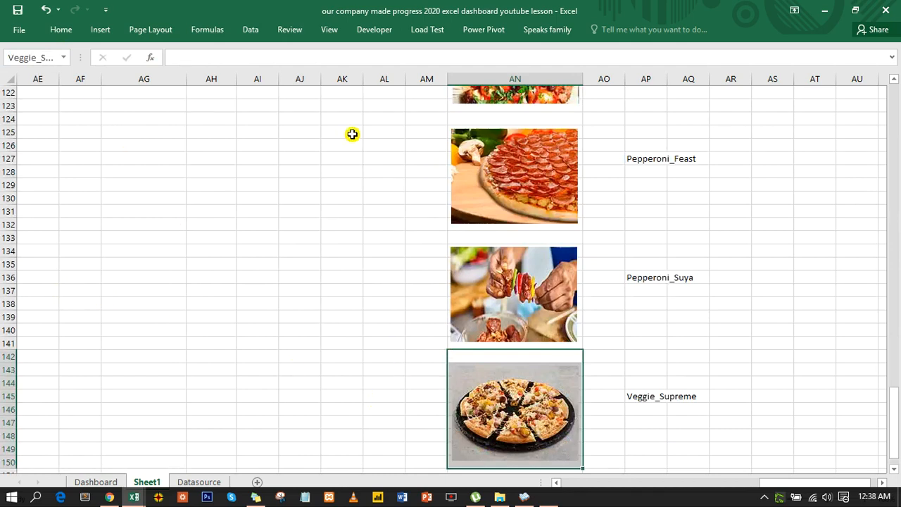
left_click(346, 172)
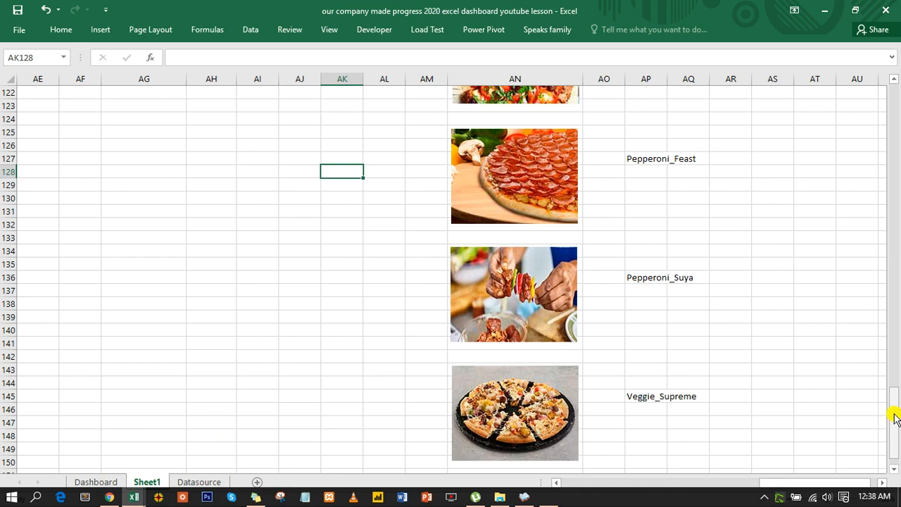
left_click_drag(898, 415, 896, 88)
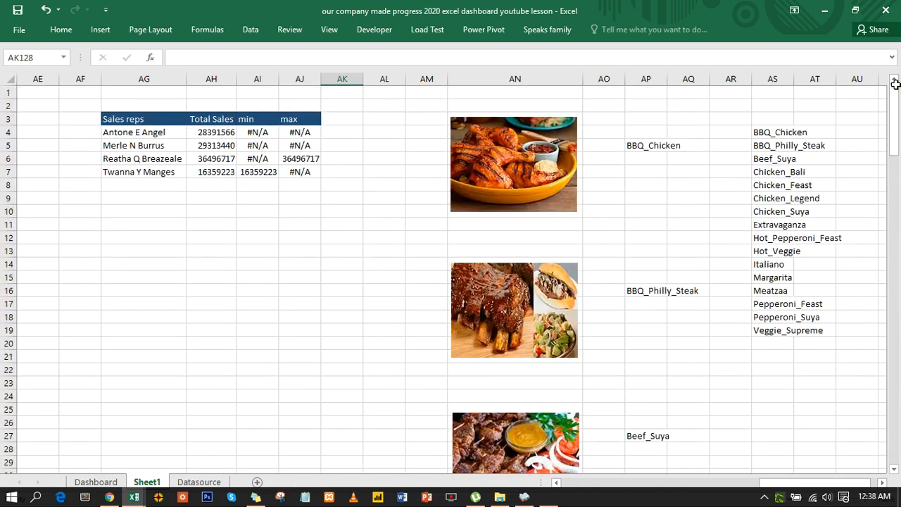
mouse_move(783, 484)
left_mouse_down()
mouse_move(768, 486)
mouse_move(797, 481)
left_mouse_up()
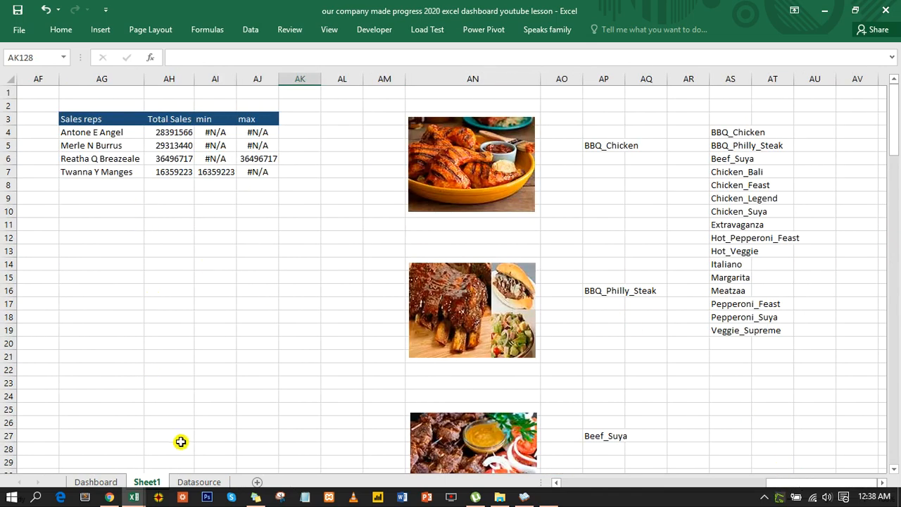
Step: Start a PivotTable from the sales data table on the Datasource sheet
left_click(191, 483)
left_click(147, 249)
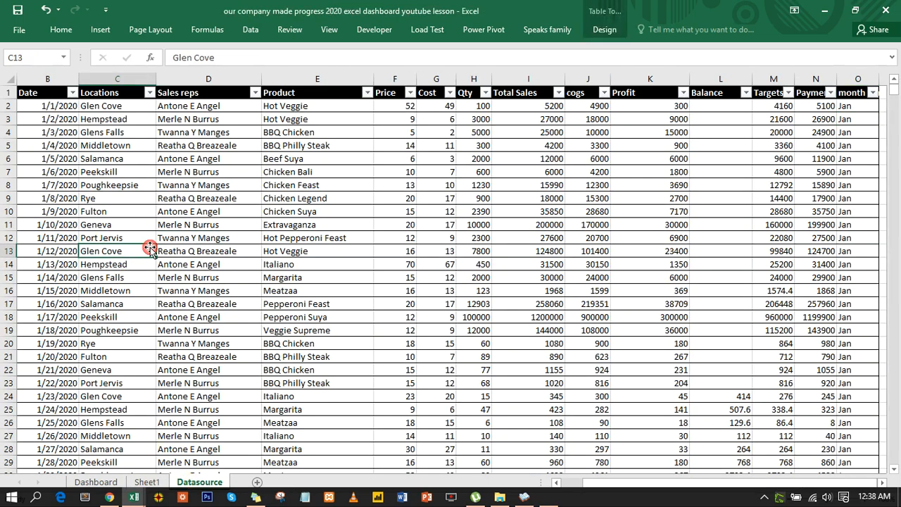
left_click(255, 176)
left_click_drag(408, 275, 443, 277)
left_click(97, 32)
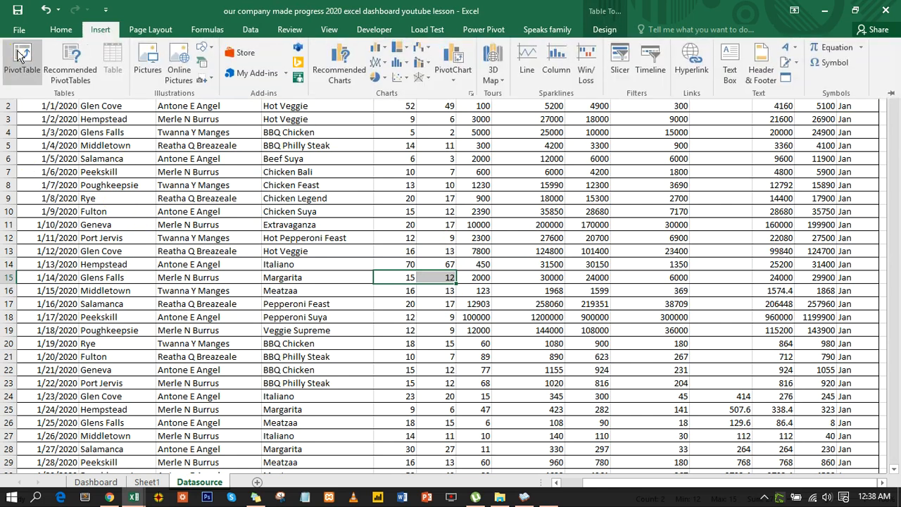
left_click(20, 56)
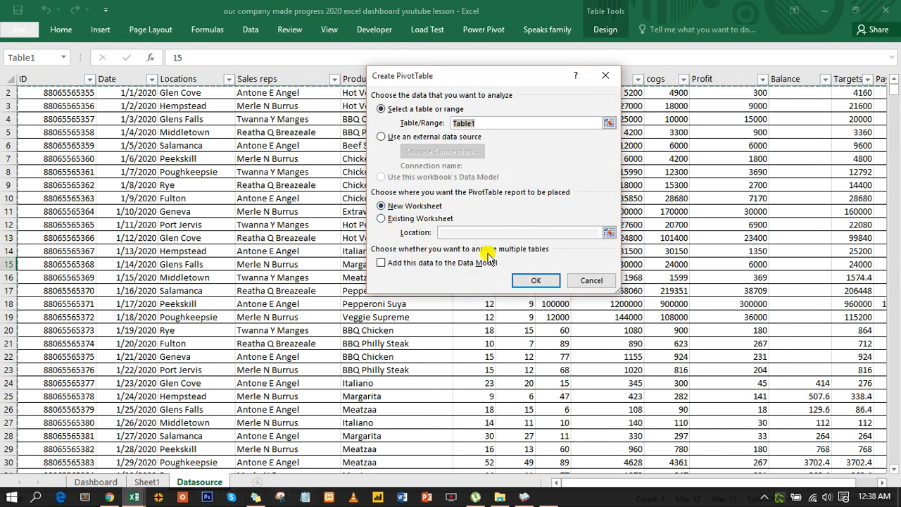
Step: Place the PivotTable on the existing worksheet Sheet1 at cell AW4 and create it
left_click(408, 221)
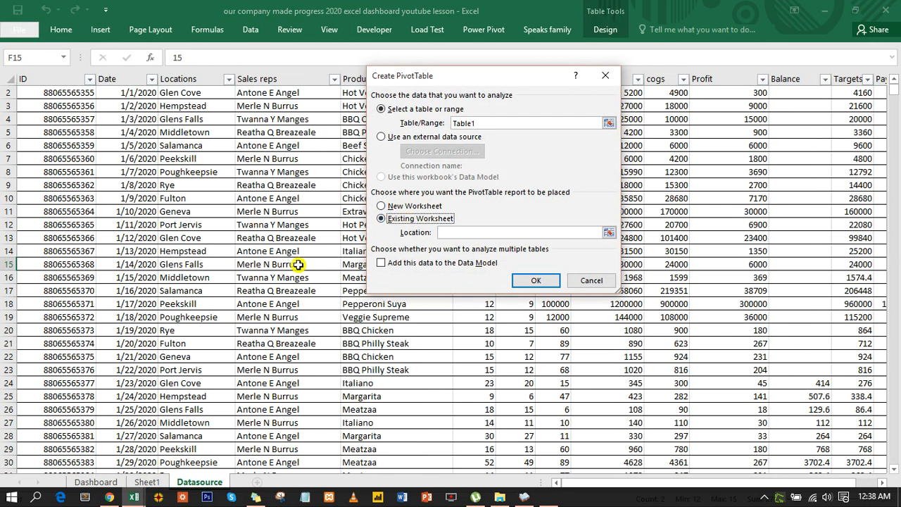
left_click(148, 482)
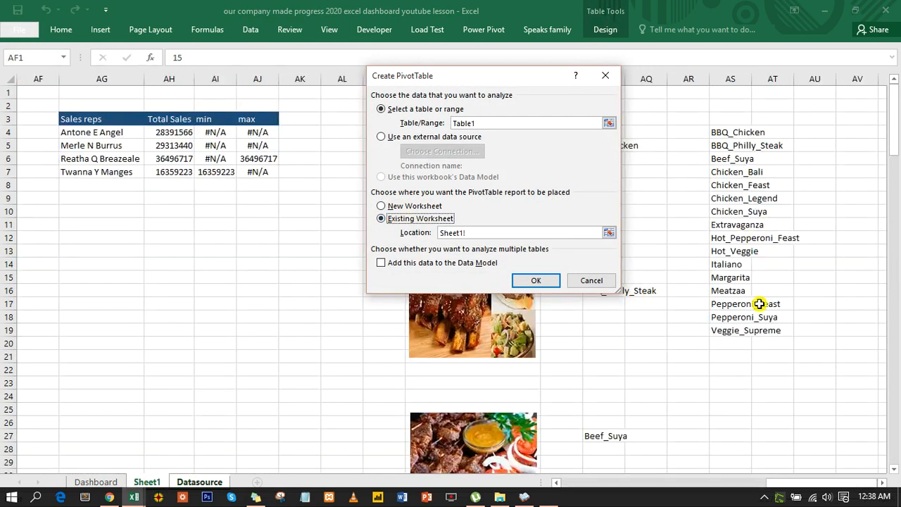
left_click(882, 483)
left_click(882, 483)
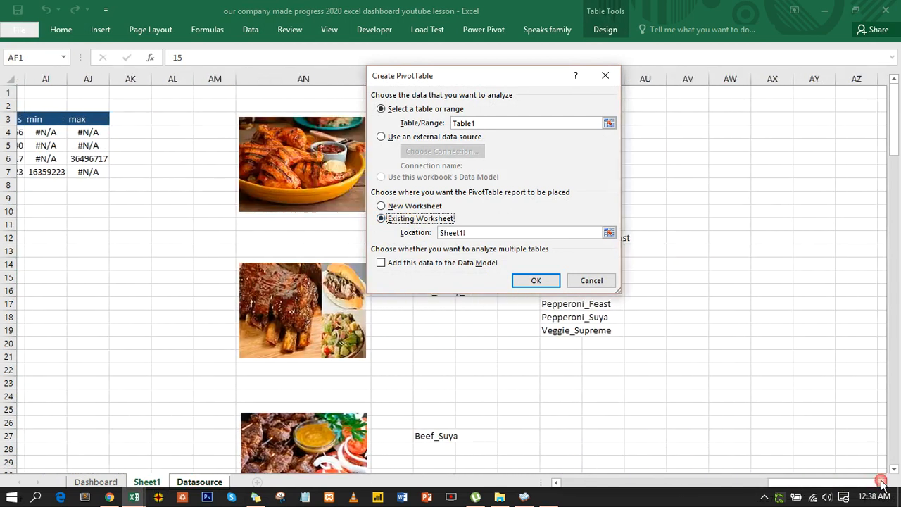
left_click_drag(512, 80, 640, 91)
left_click(388, 132)
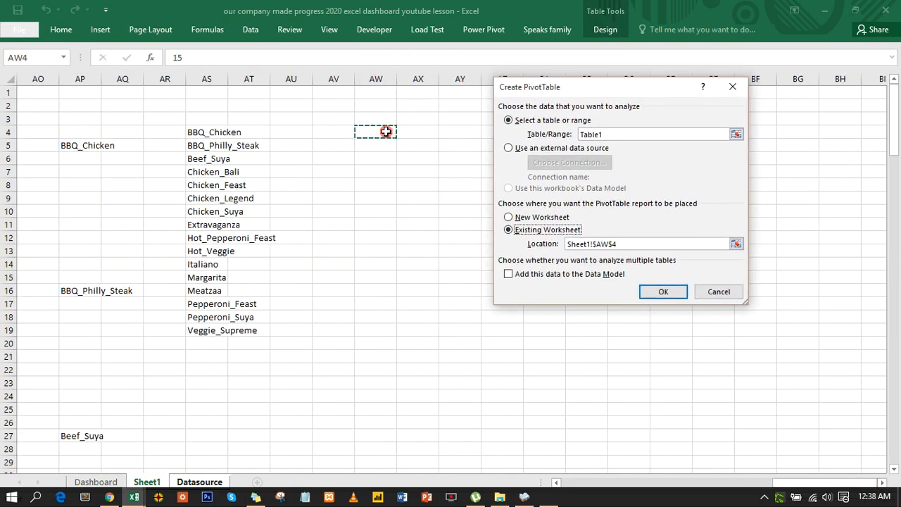
left_click(676, 292)
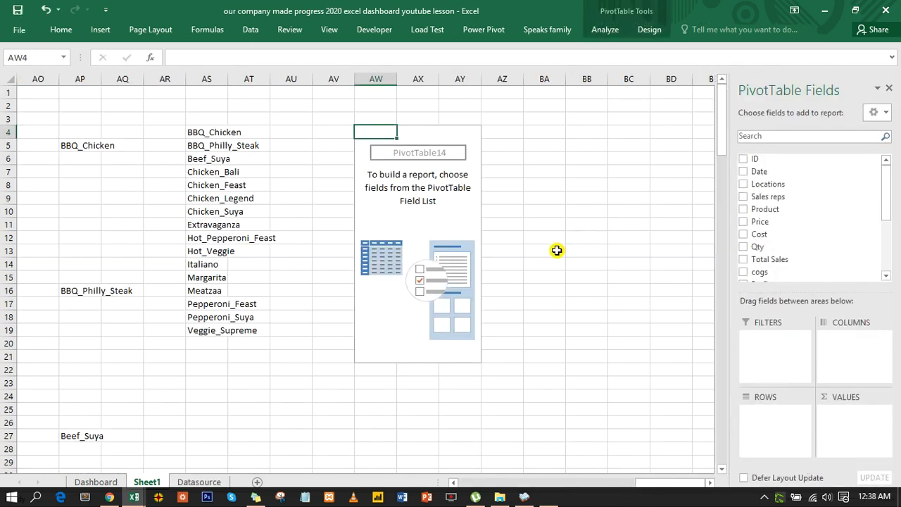
Step: Hide the PivotTable field list and show it again for the empty PivotTable
scroll(556, 250, "up", 2)
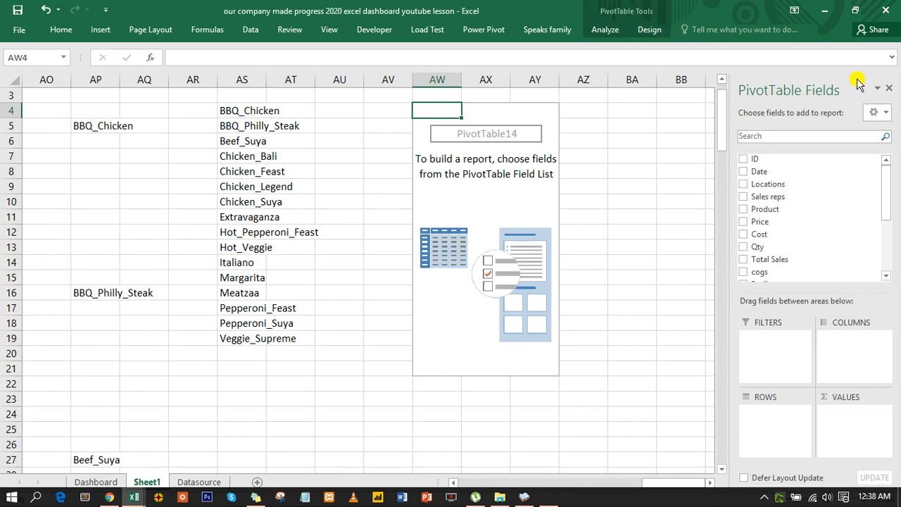
left_click(891, 88)
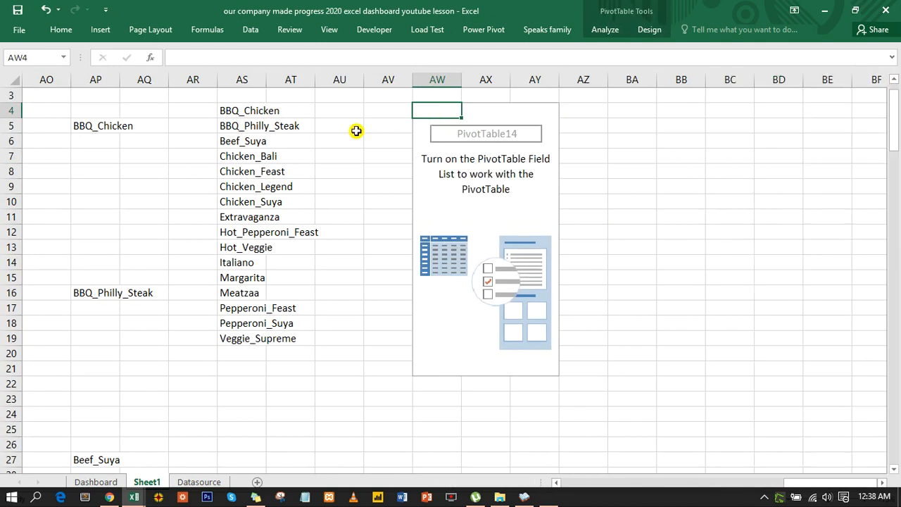
left_click(274, 155)
left_click(464, 169)
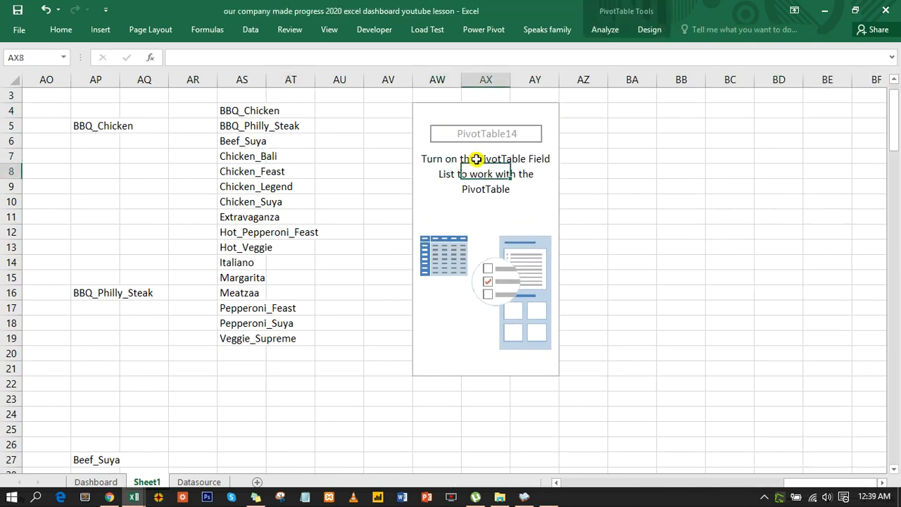
left_click(490, 293)
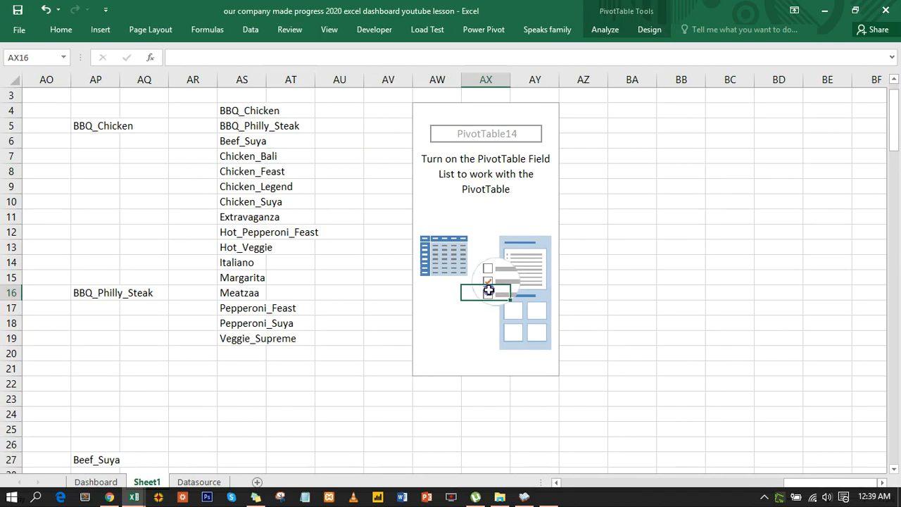
right_click(489, 290)
left_click(525, 366)
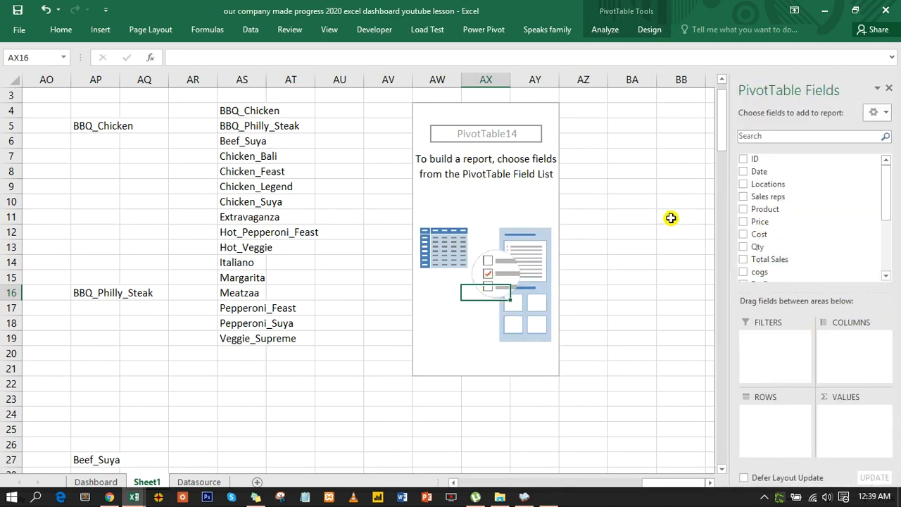
Step: Add Product to the PivotTable's rows and Total Sales to its values
left_click_drag(764, 212, 755, 397)
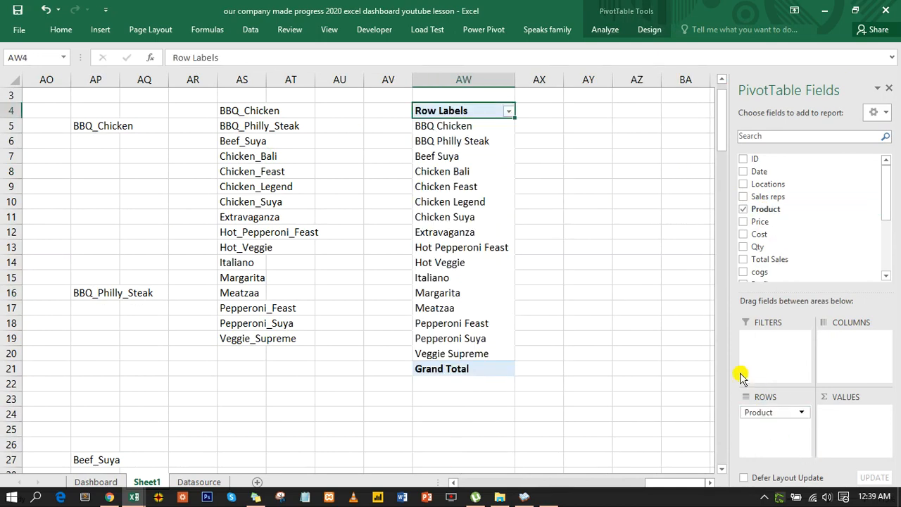
scroll(771, 244, "down", 3)
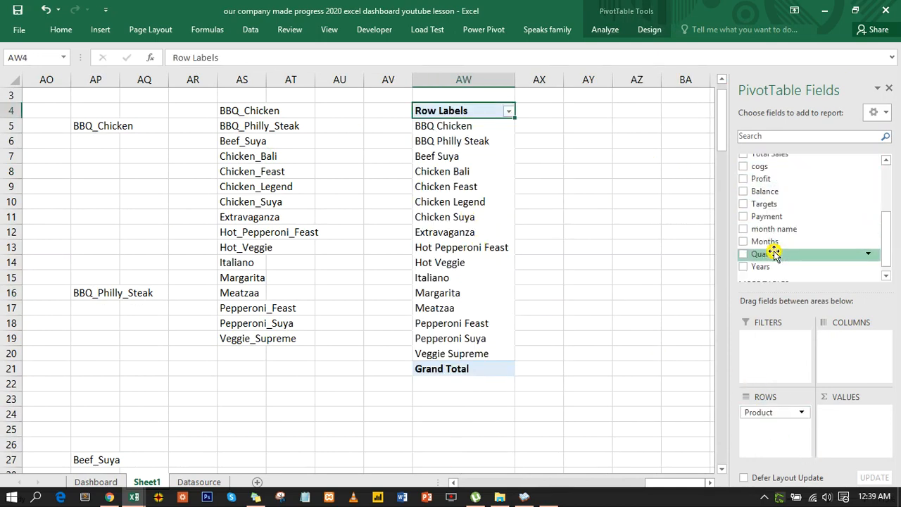
scroll(764, 213, "up", 3)
left_click_drag(787, 258, 864, 429)
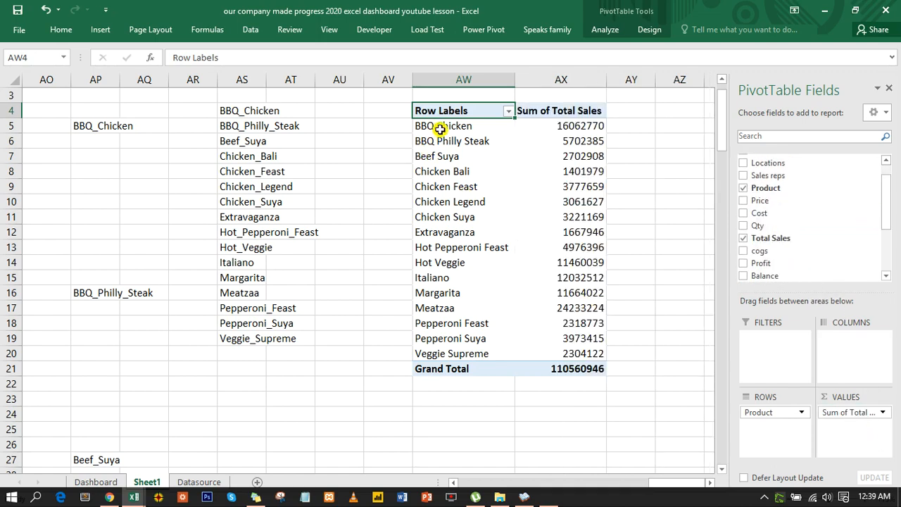
Step: Remove the grand total from the product sales PivotTable
left_click(711, 483)
left_click(710, 483)
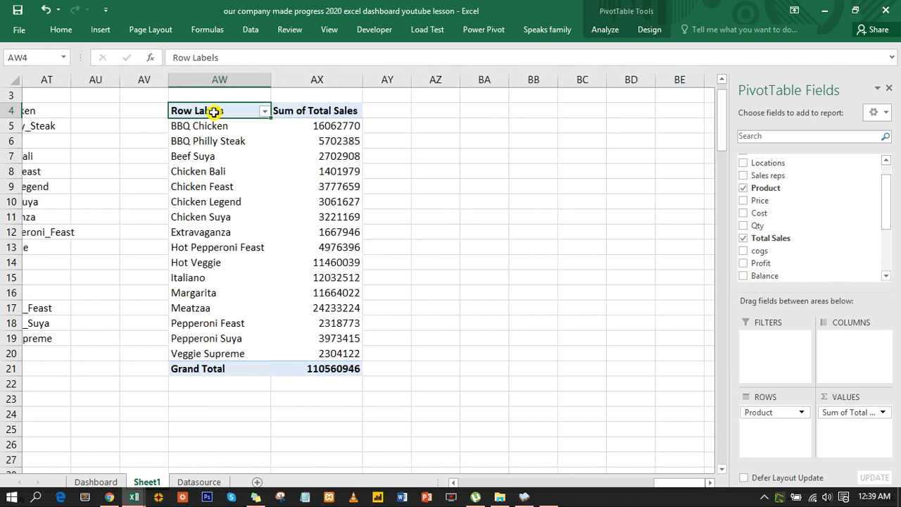
left_click(200, 371)
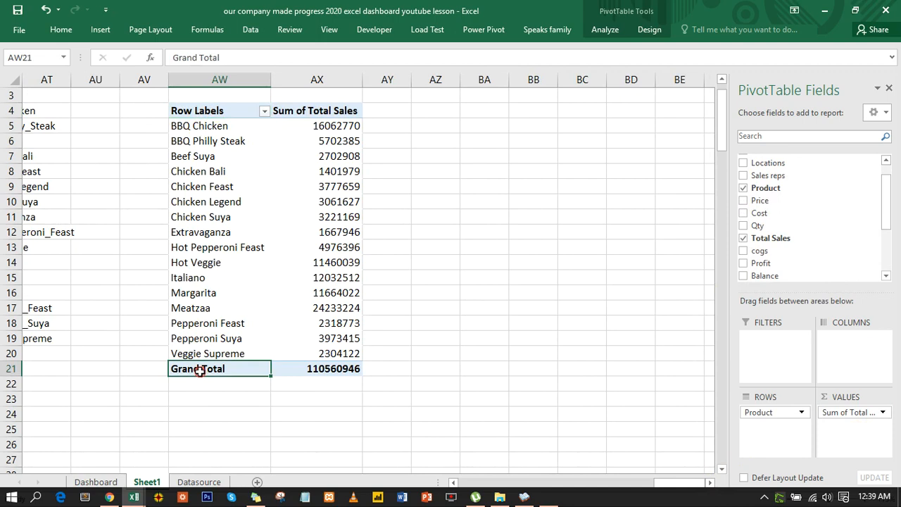
right_click(200, 371)
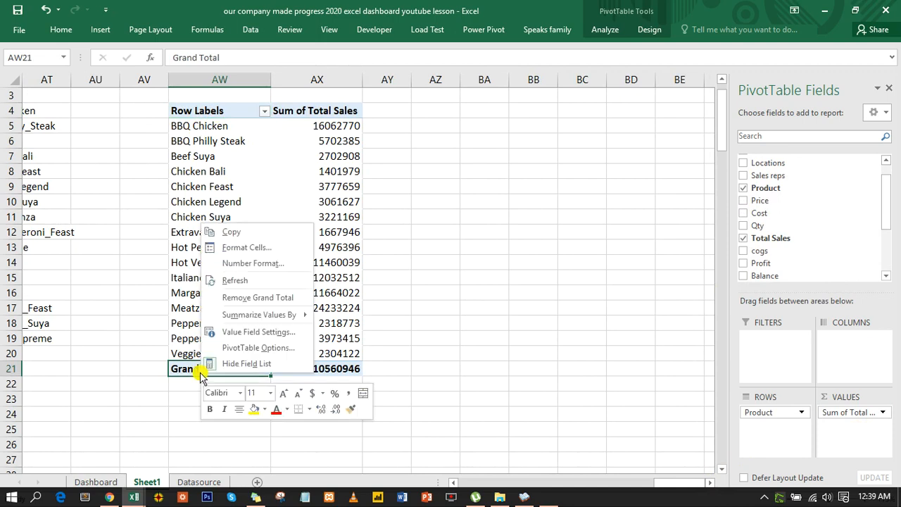
left_click(234, 299)
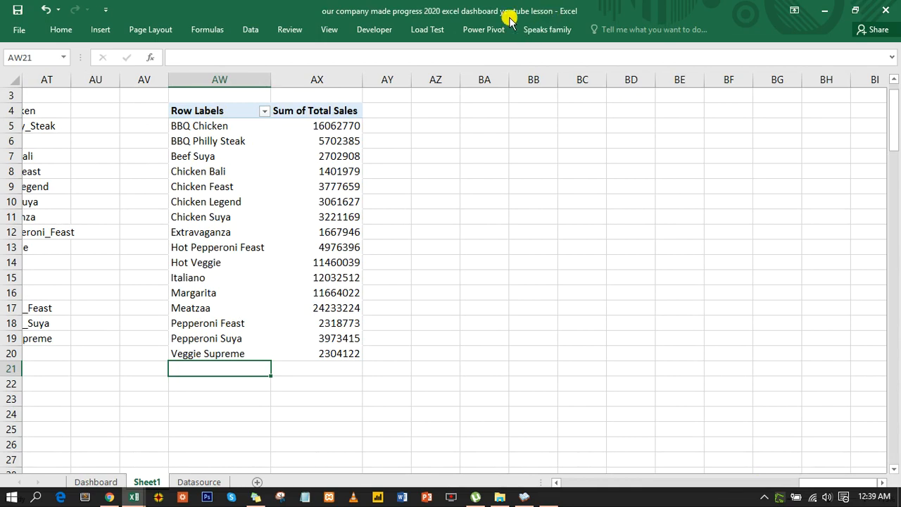
Step: Change the PivotTable's report layout to tabular form
left_click(209, 141)
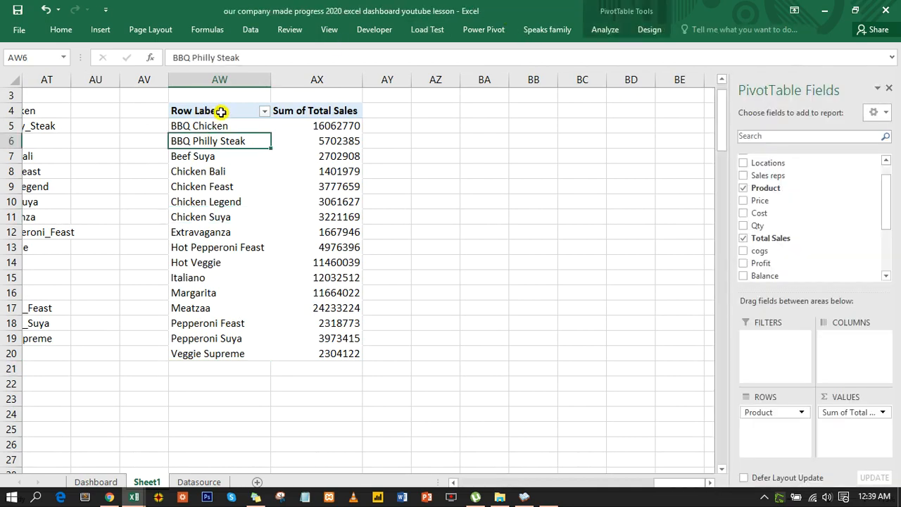
left_click(604, 29)
left_click(636, 34)
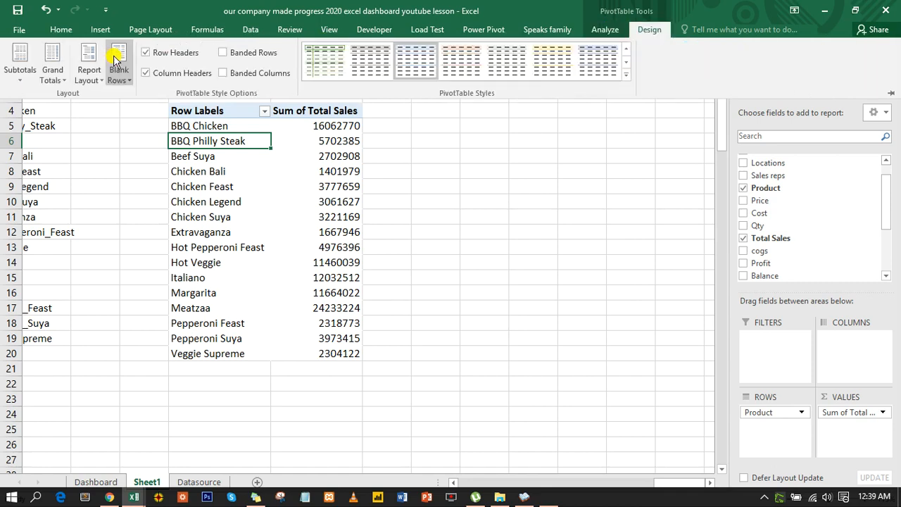
left_click(88, 76)
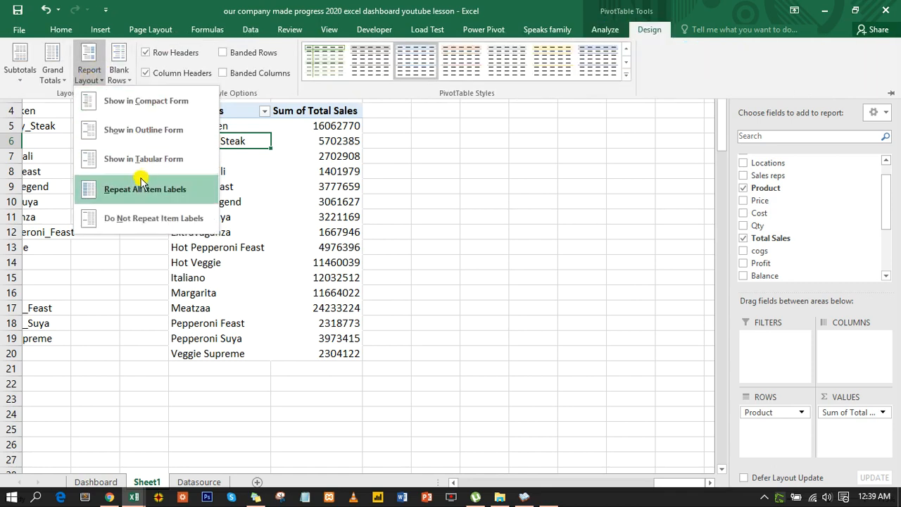
left_click(130, 161)
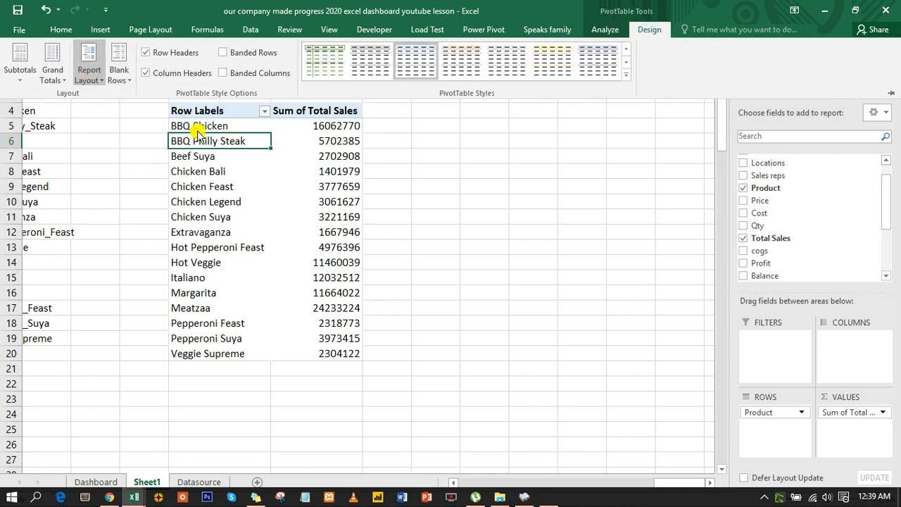
Step: Rename the PivotTable's Sum of Total Sales value field to Total Sales, with a custom name distinct from the source field
left_click(310, 115)
left_click(313, 112)
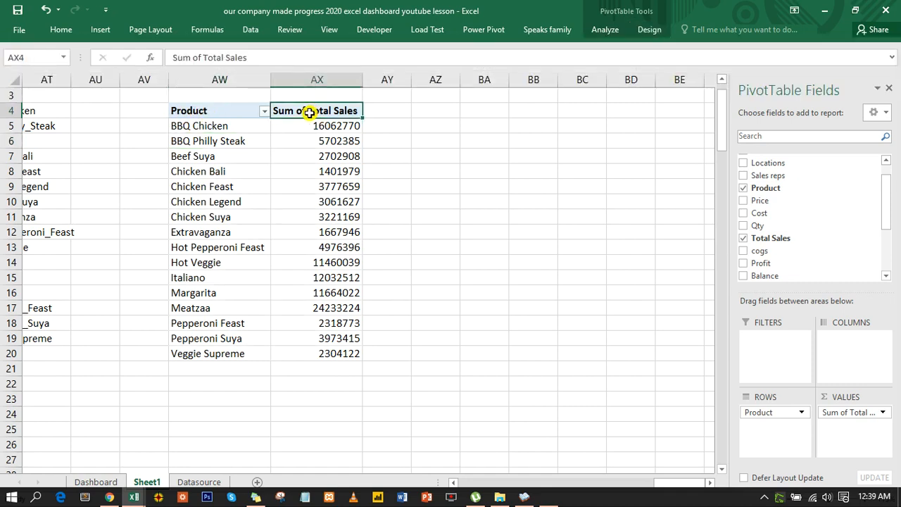
double_click(310, 111)
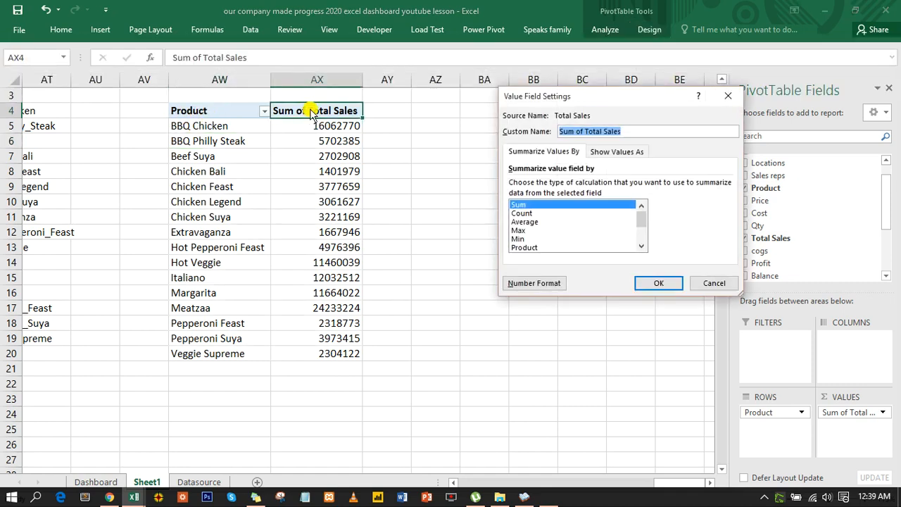
left_click(587, 132)
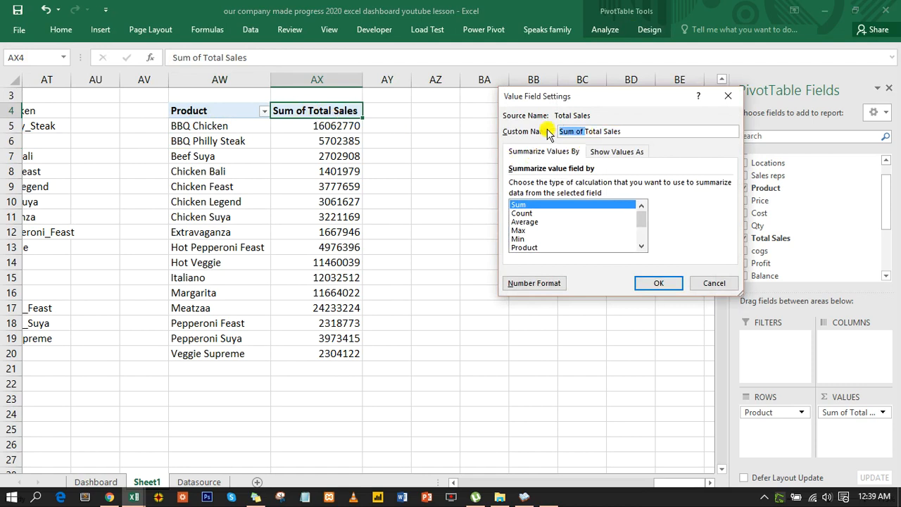
key("BackSpace")
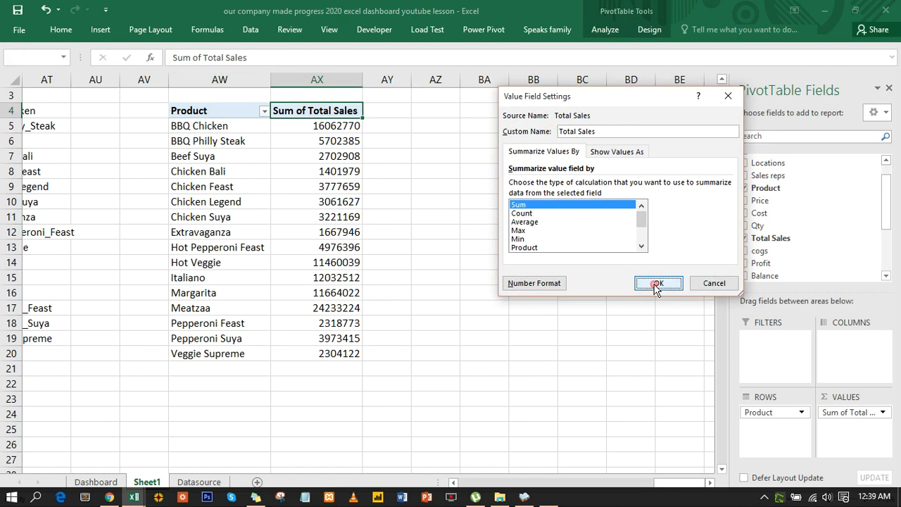
left_click(656, 285)
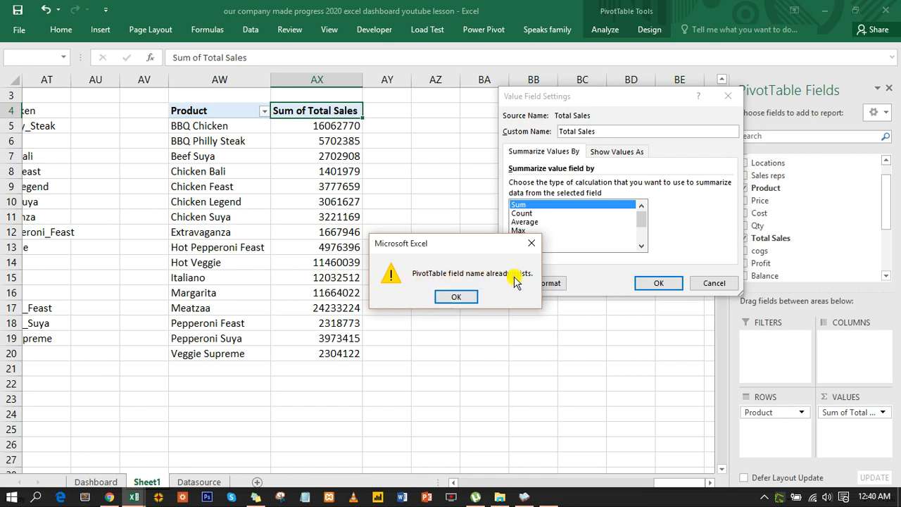
left_click(457, 296)
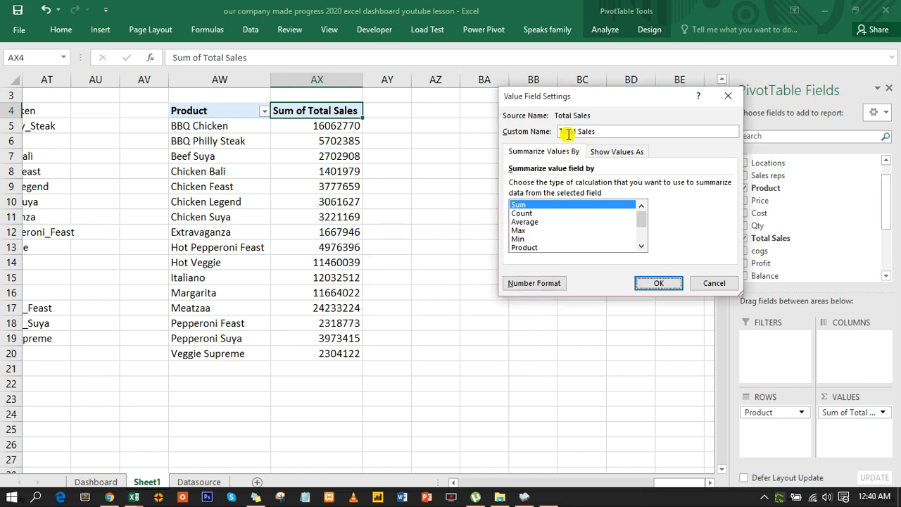
left_click(599, 131)
key("BackSpace")
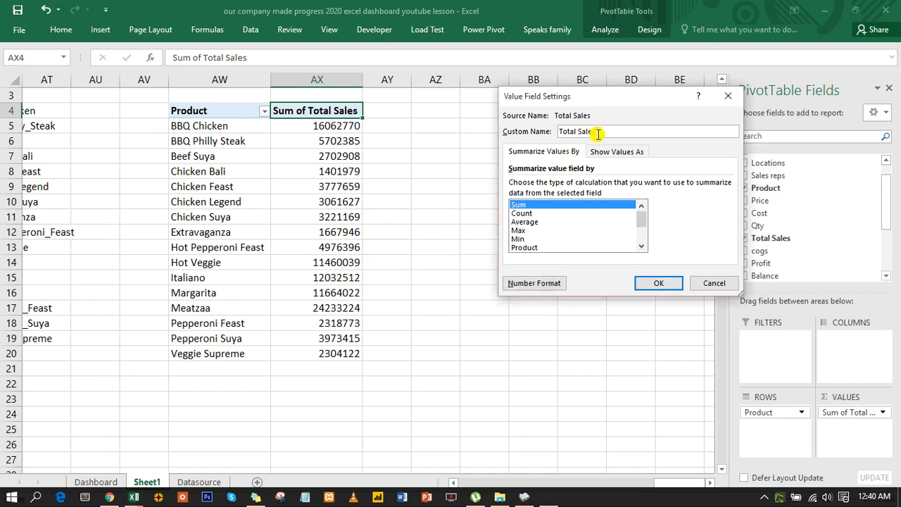
type("s")
left_click(652, 283)
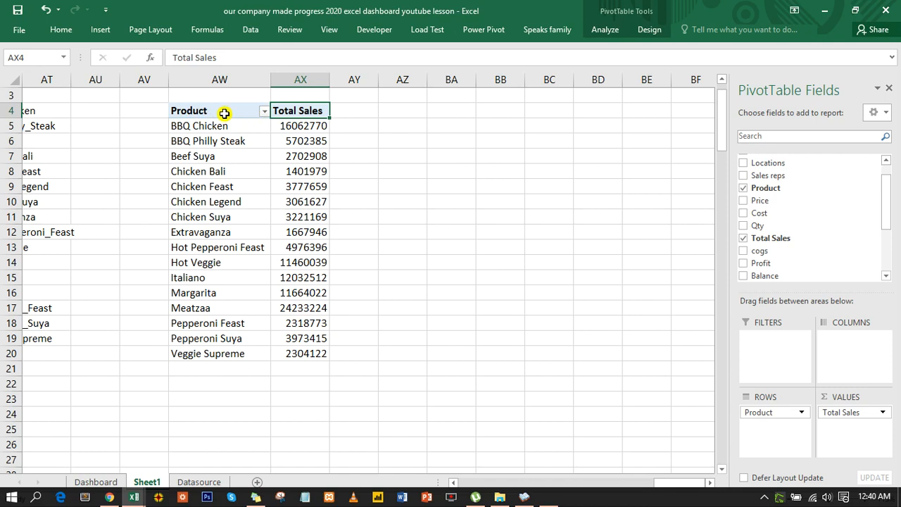
Step: Copy the whole product sales PivotTable and paste a duplicate of it at cell BA4
left_click_drag(216, 111, 317, 354)
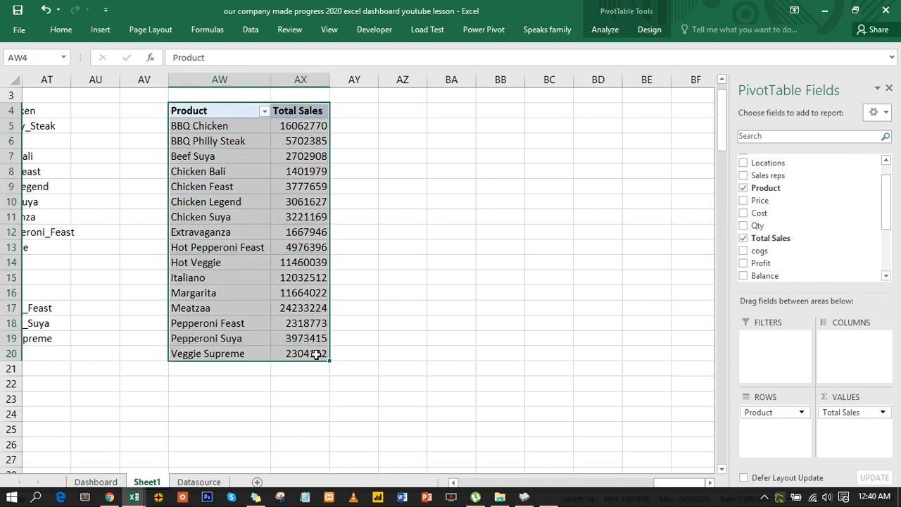
key("ctrl+c")
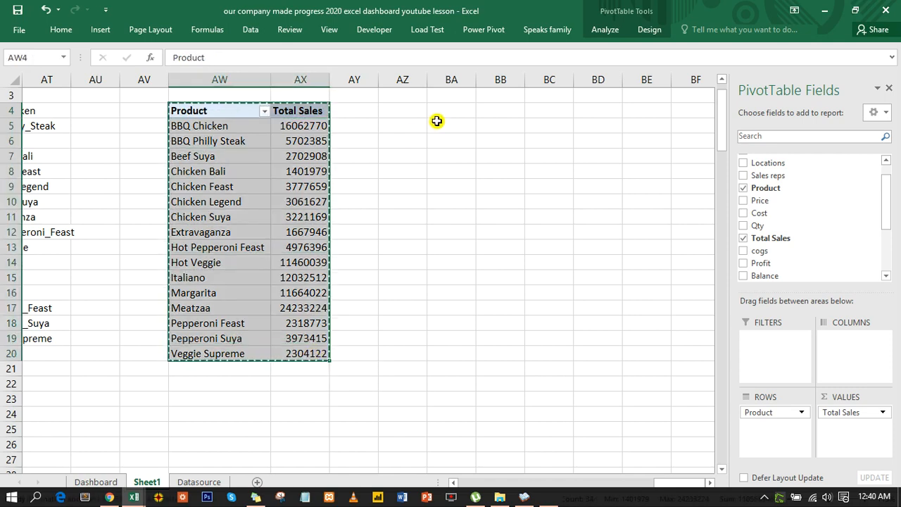
left_click(444, 112)
key("ctrl+v")
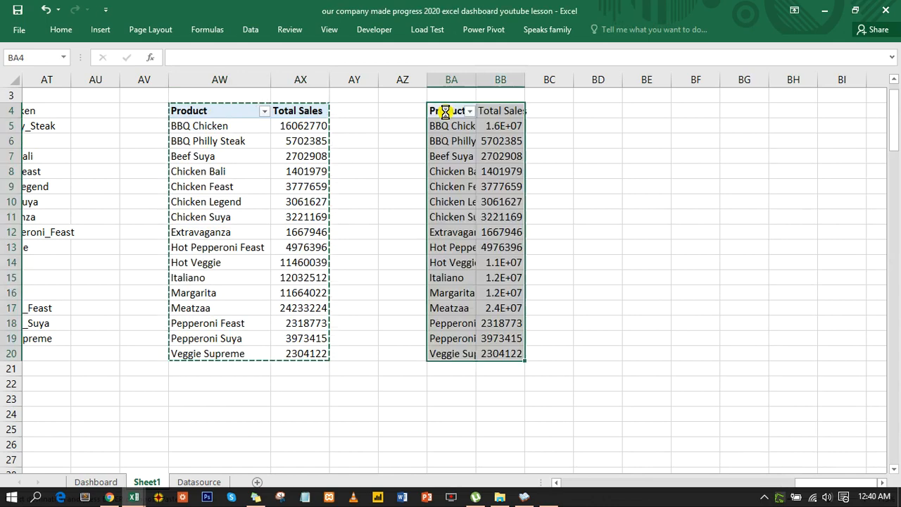
Step: Fit the widths of columns BA and BB to the contents of the duplicate PivotTable
left_click_drag(525, 81, 525, 81)
double_click(527, 85)
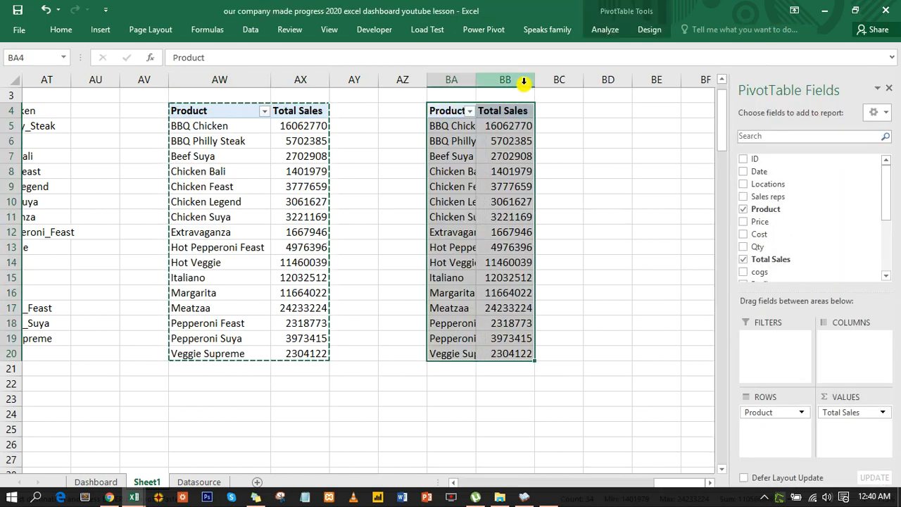
left_click(499, 186)
left_click(269, 125)
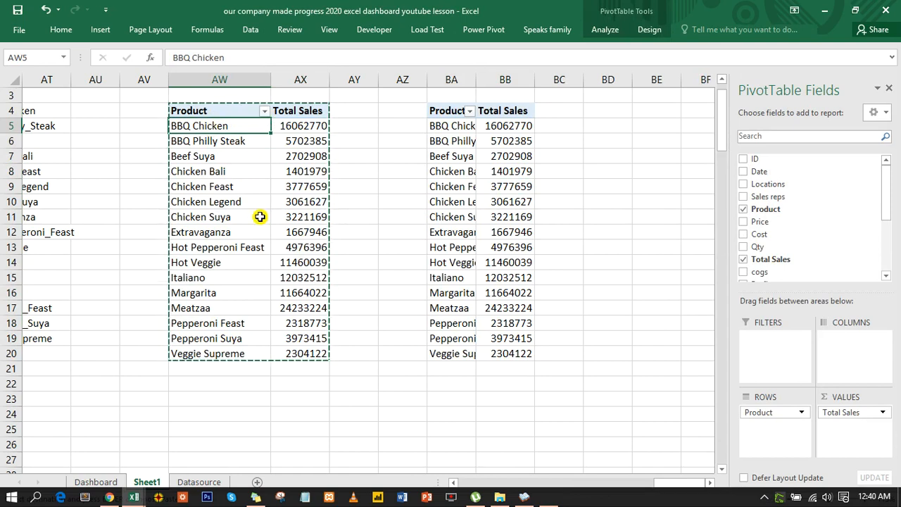
left_click_drag(511, 141, 511, 280)
left_click_drag(474, 80, 474, 79)
double_click(476, 79)
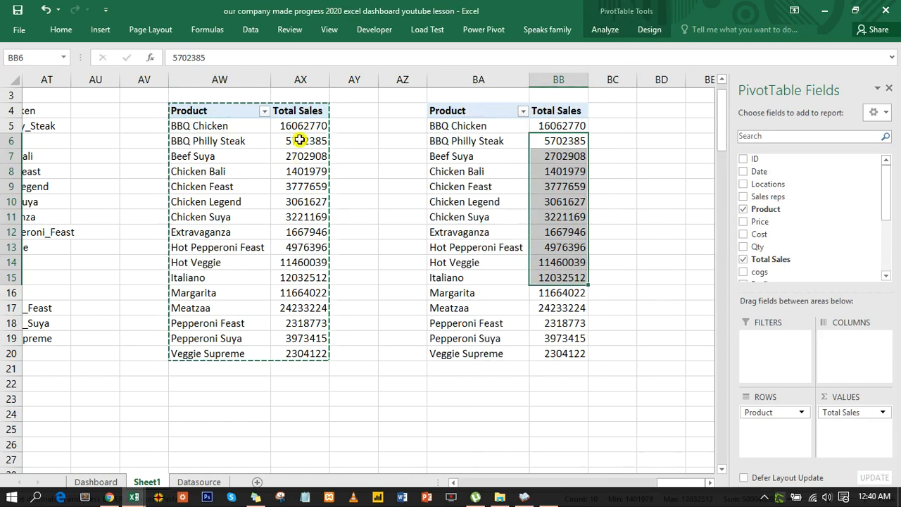
Step: Filter the original PivotTable to the top 3 product items by Total Sales and clear the copy selection
left_click(265, 112)
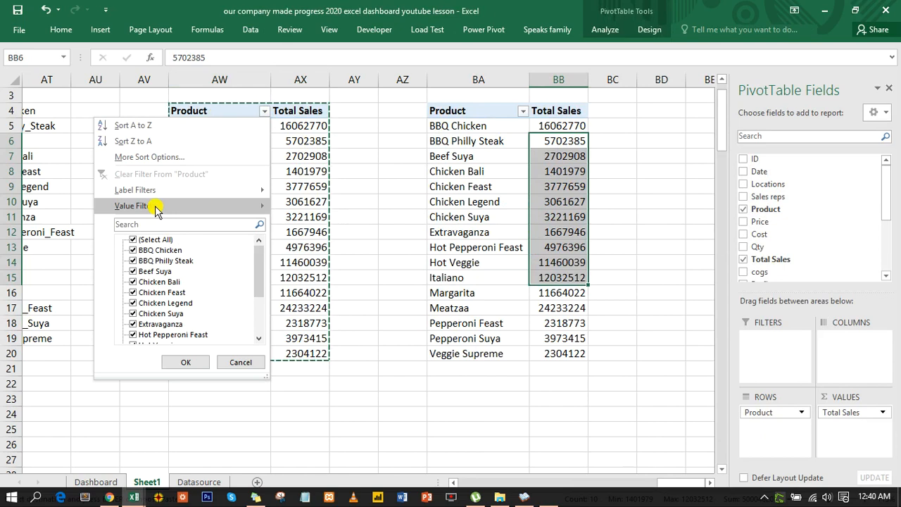
mouse_move(170, 207)
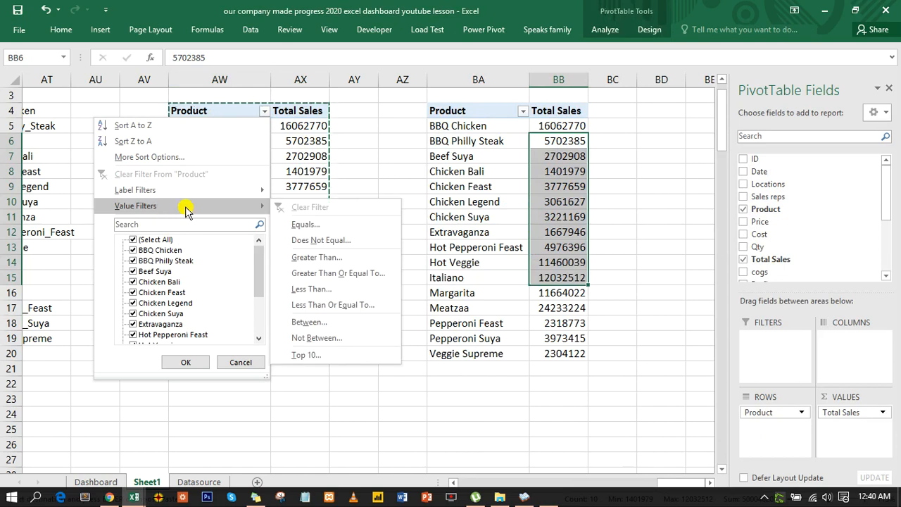
left_click(302, 355)
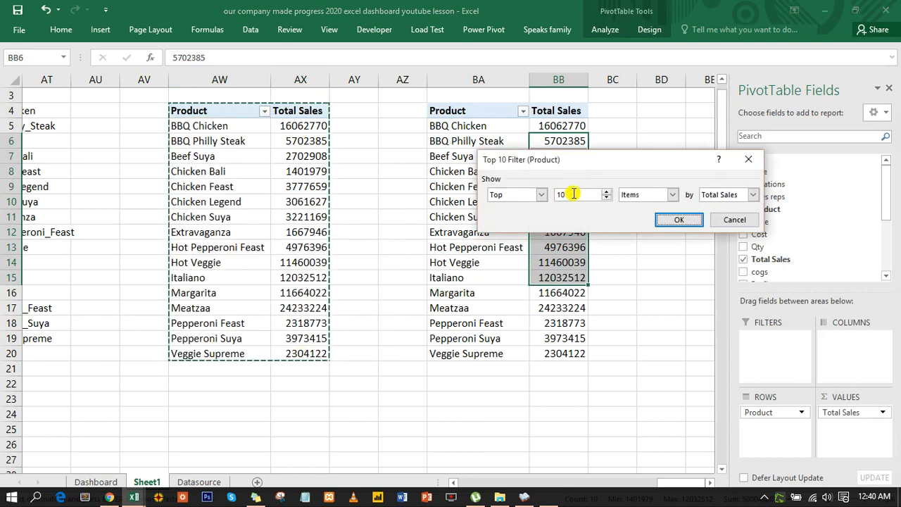
type("3")
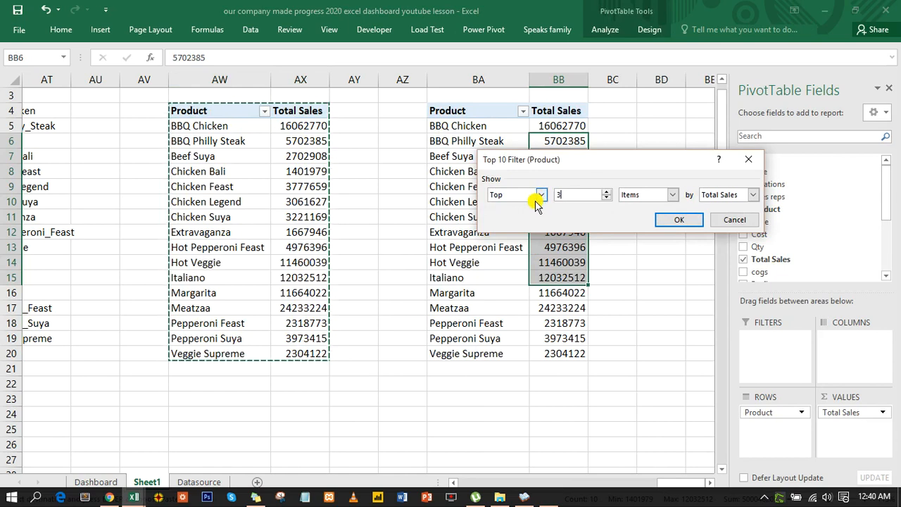
left_click(682, 221)
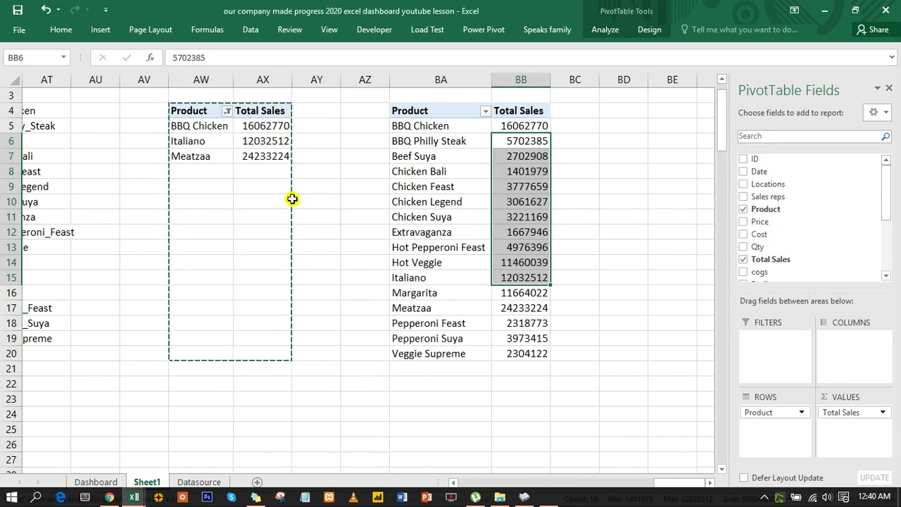
key("Escape")
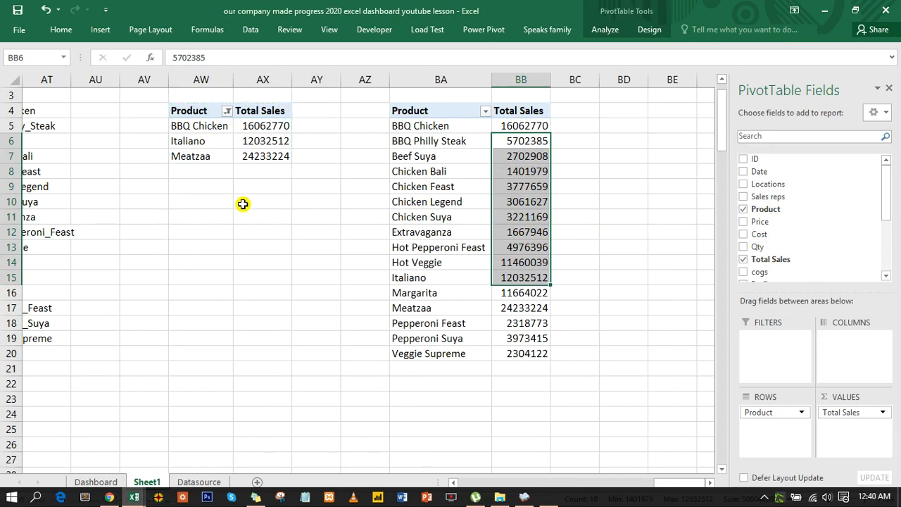
Step: Filter the duplicate PivotTable to the bottom 3 product items by Total Sales
left_click(437, 145)
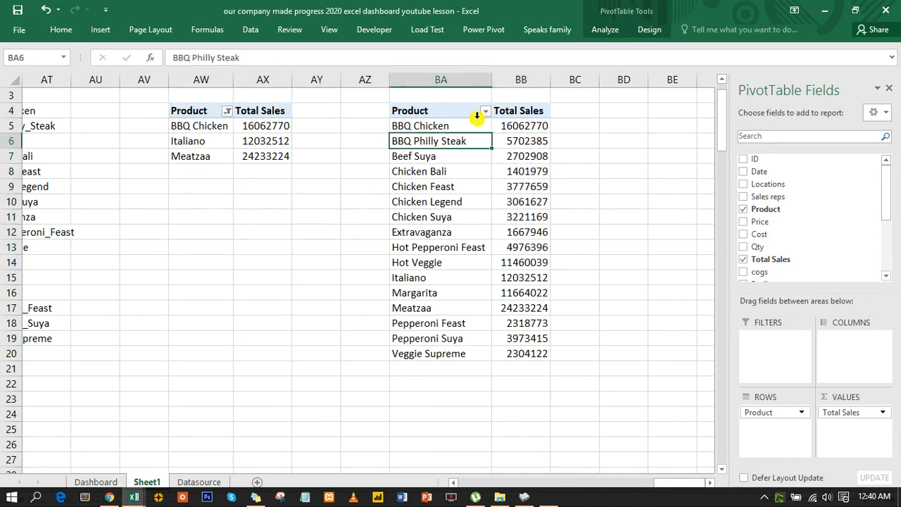
right_click(449, 142)
mouse_move(484, 217)
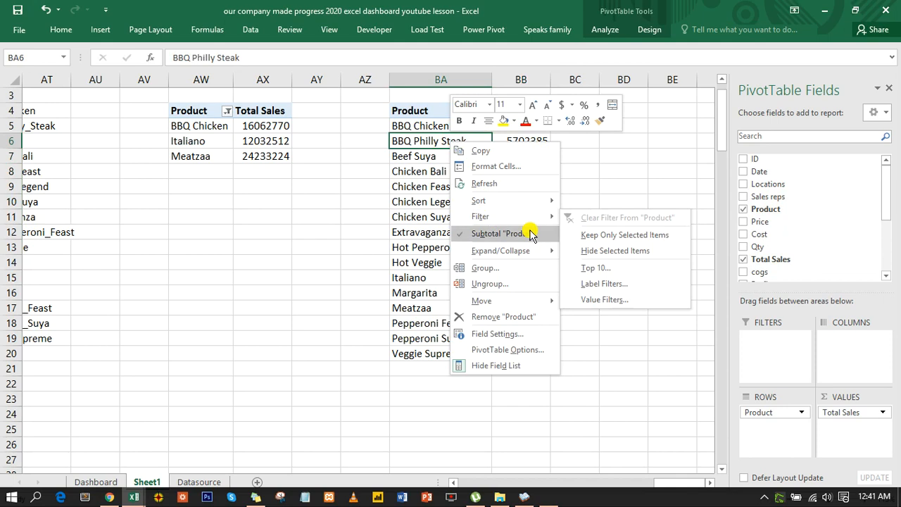
left_click(588, 268)
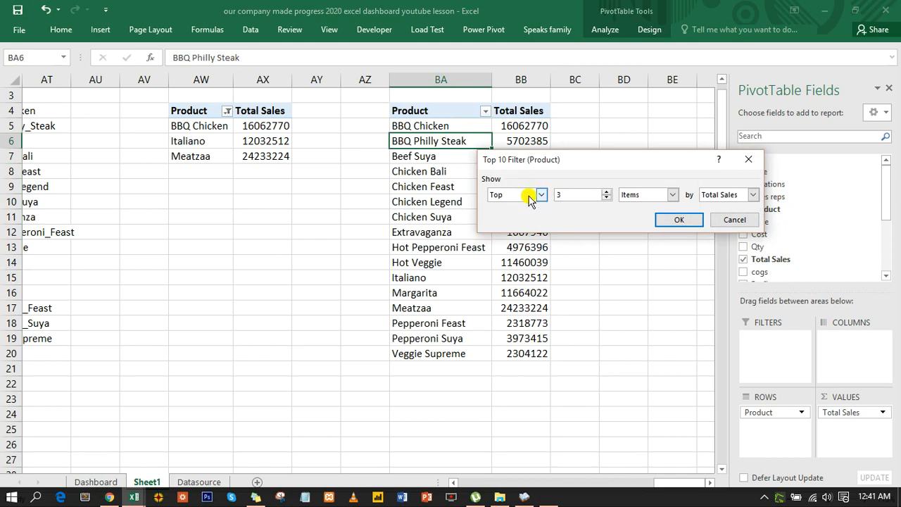
left_click(540, 195)
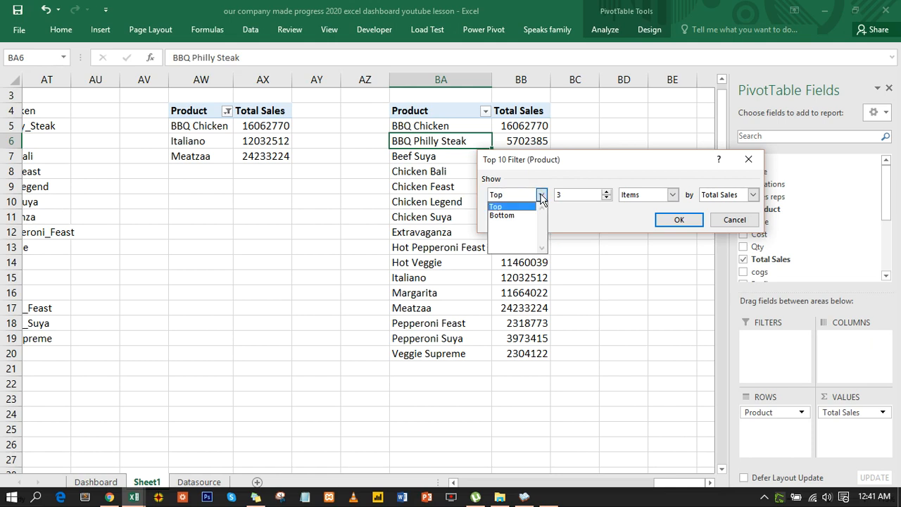
left_click(522, 215)
left_click(665, 224)
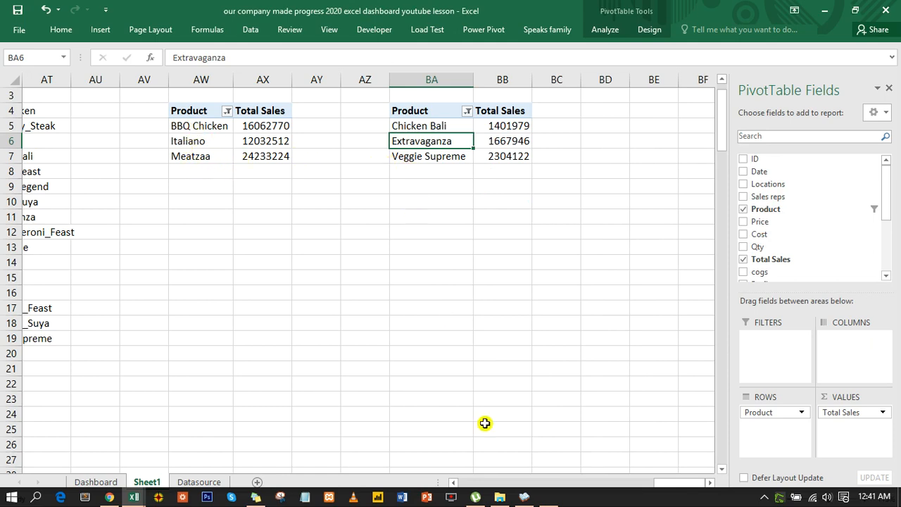
Step: Copy the underscored product name list from AS4:AS19 and paste it starting at cell BH4
left_click_drag(689, 483, 660, 480)
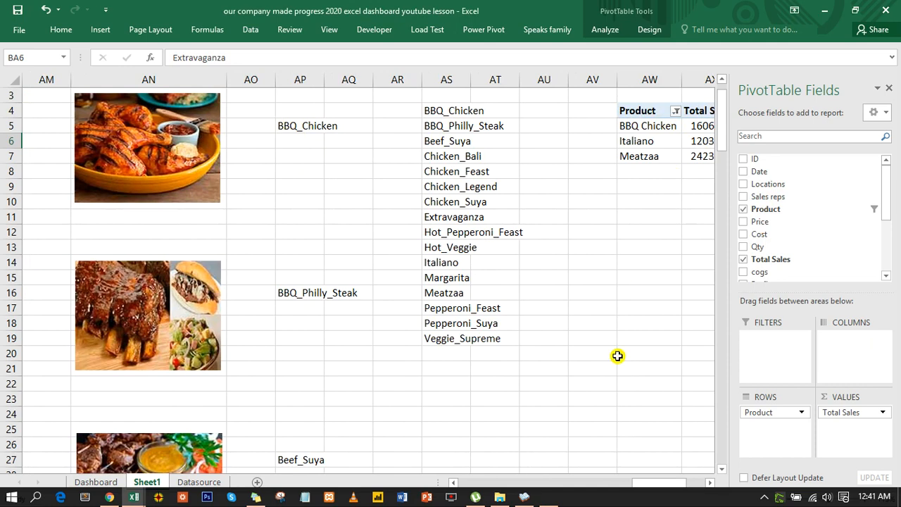
left_click_drag(659, 484, 676, 483)
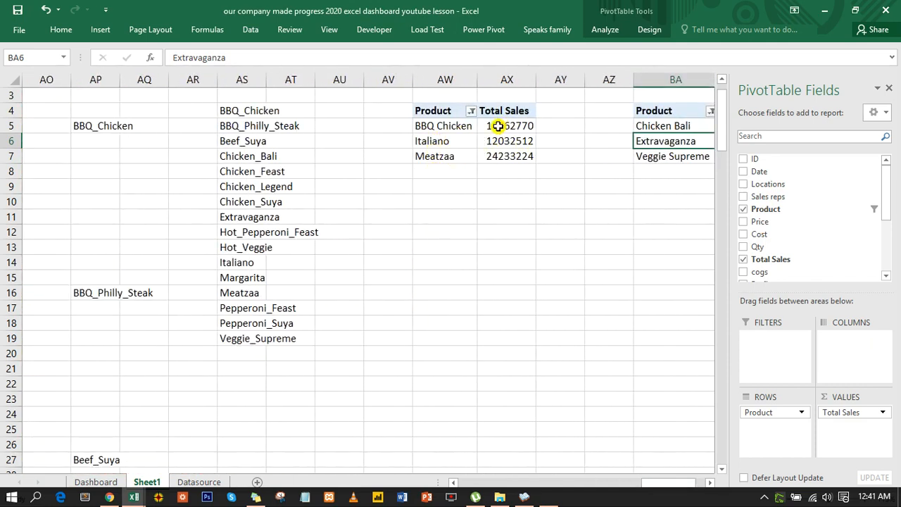
left_click_drag(660, 485, 646, 486)
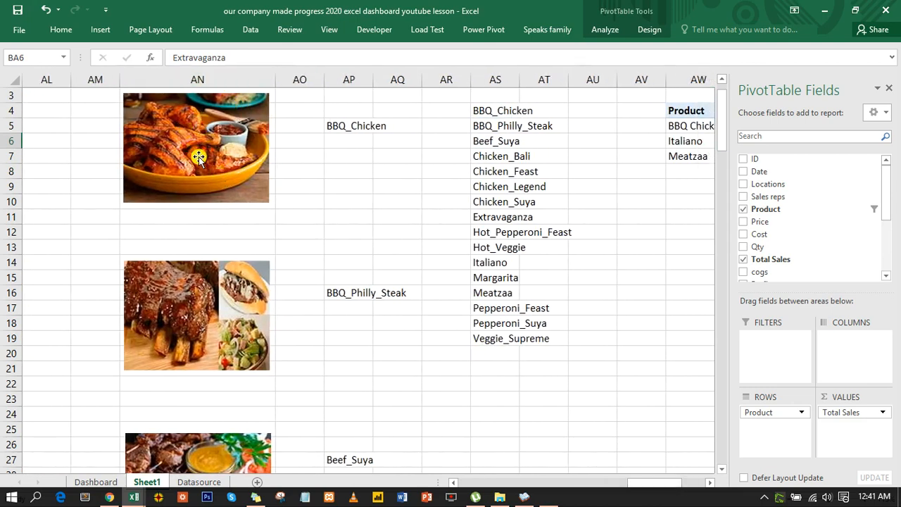
left_click_drag(650, 484, 686, 483)
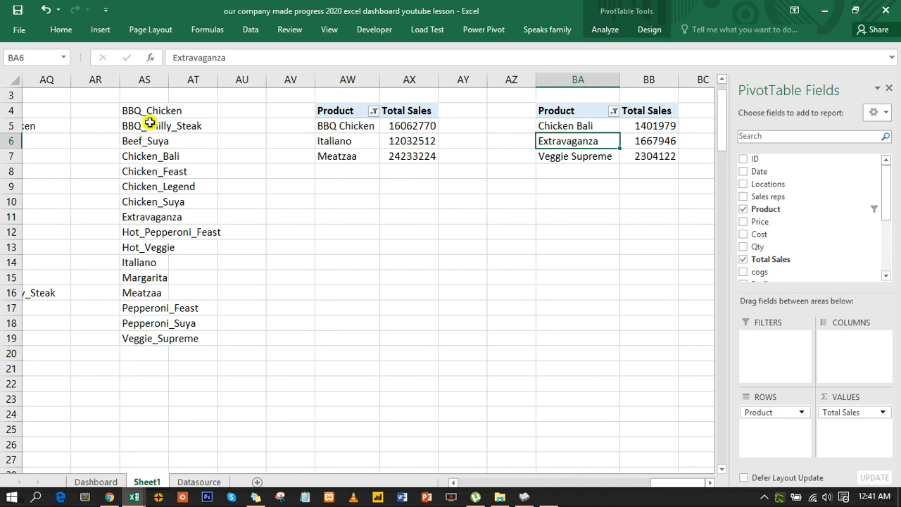
left_click_drag(146, 113, 158, 338)
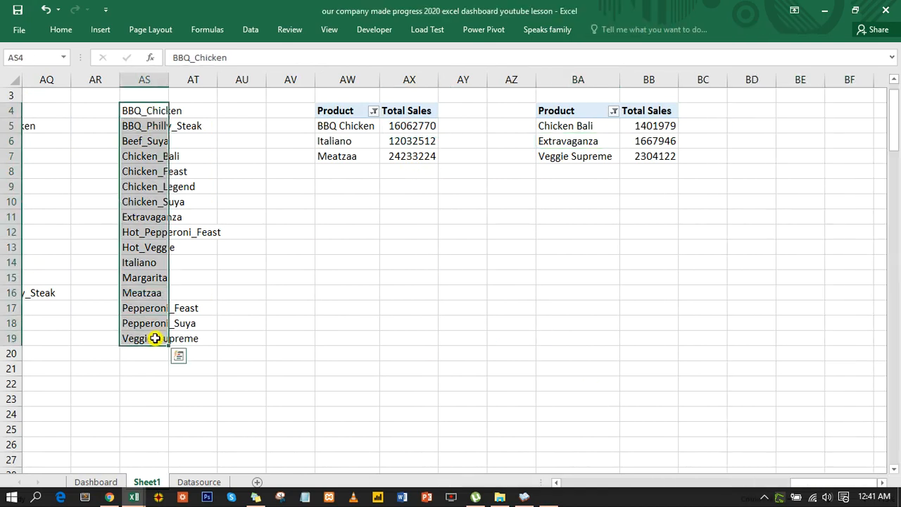
key("ctrl+c")
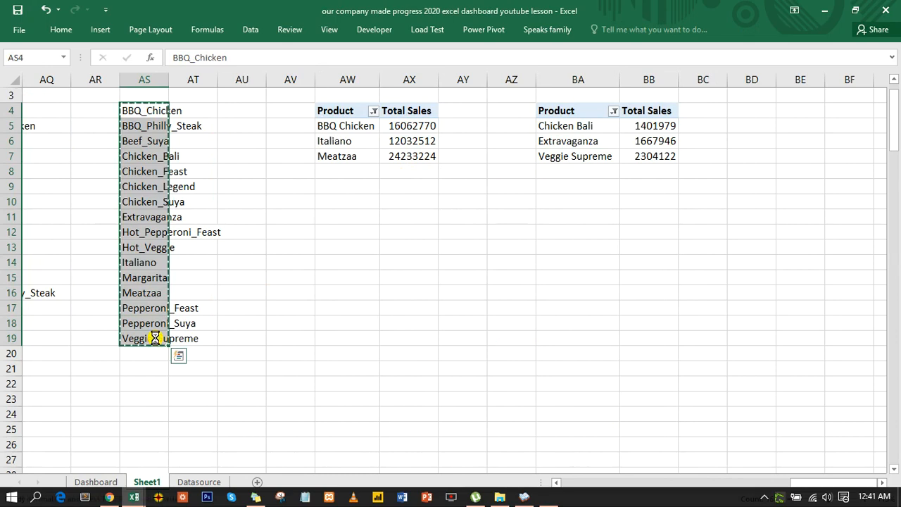
left_click(883, 483)
left_click(883, 483)
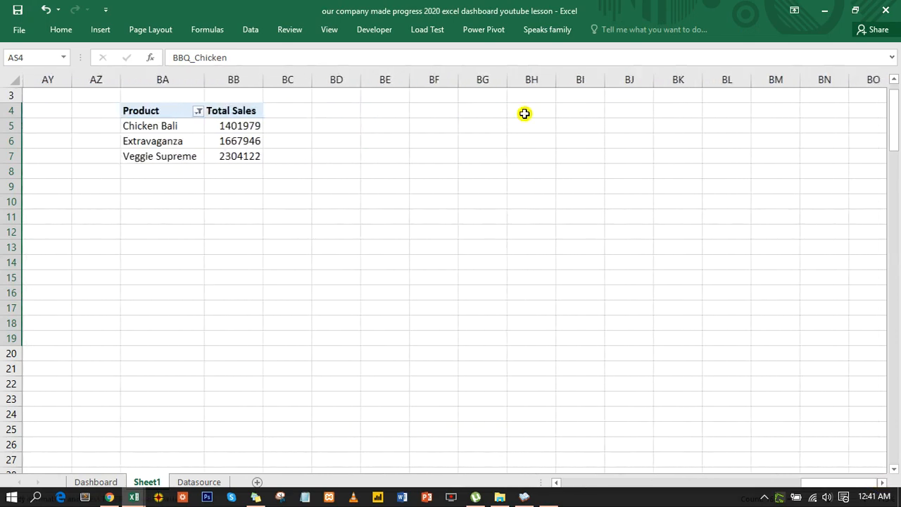
left_click(525, 108)
key("ctrl+v")
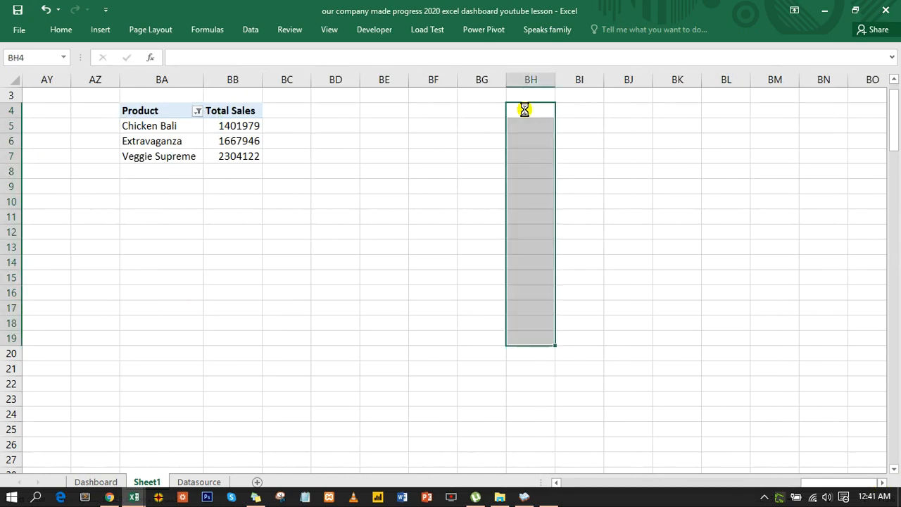
Step: Clear the Product filter from the duplicate PivotTable in column BA
left_click(158, 118)
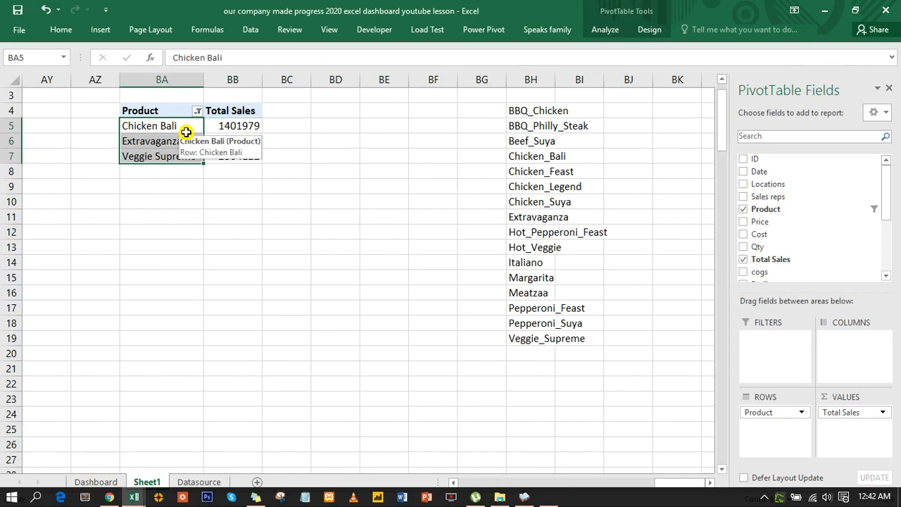
left_click(199, 112)
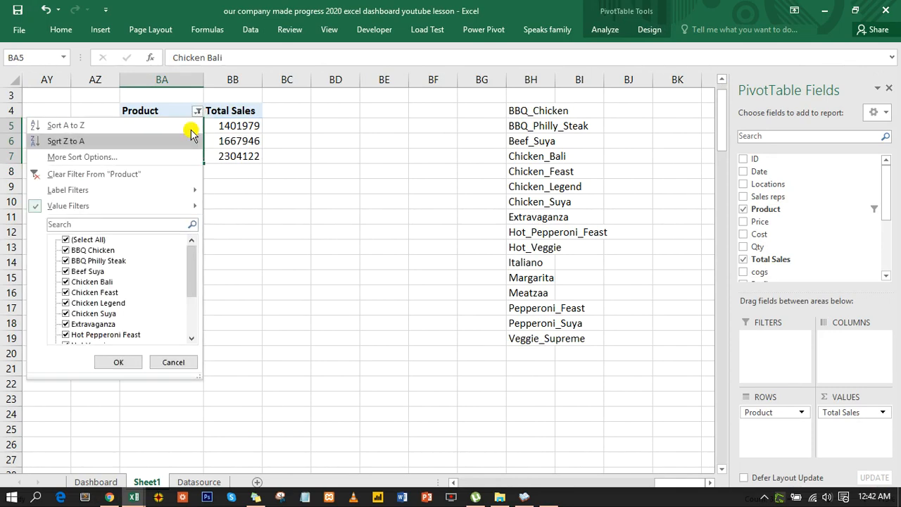
left_click(97, 175)
Step: Copy the full product list from BA5:BA20, paste it as values starting at BG4, and fit column BG to its contents
left_click_drag(151, 126, 160, 354)
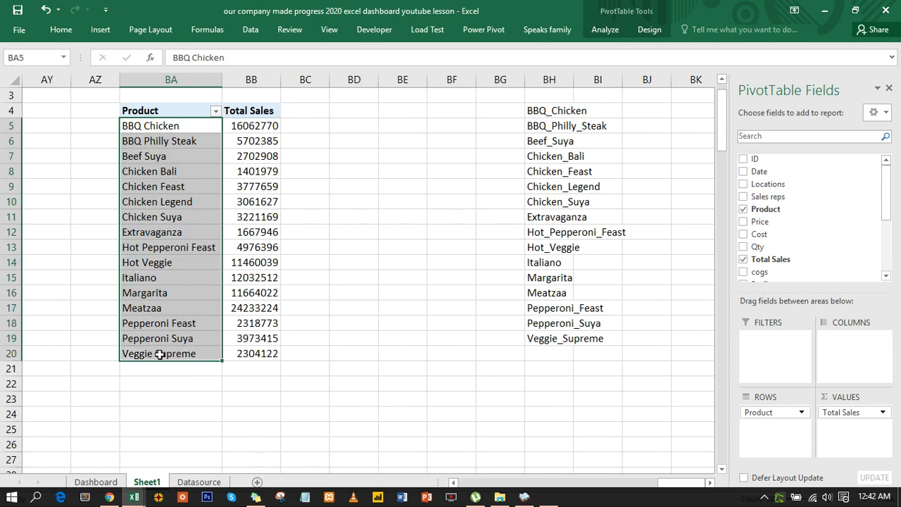
key("ctrl+c")
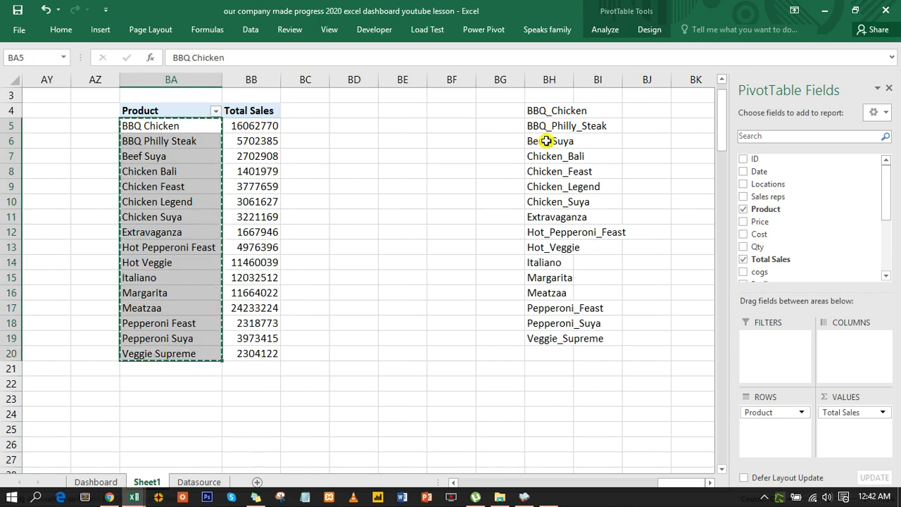
left_click(495, 114)
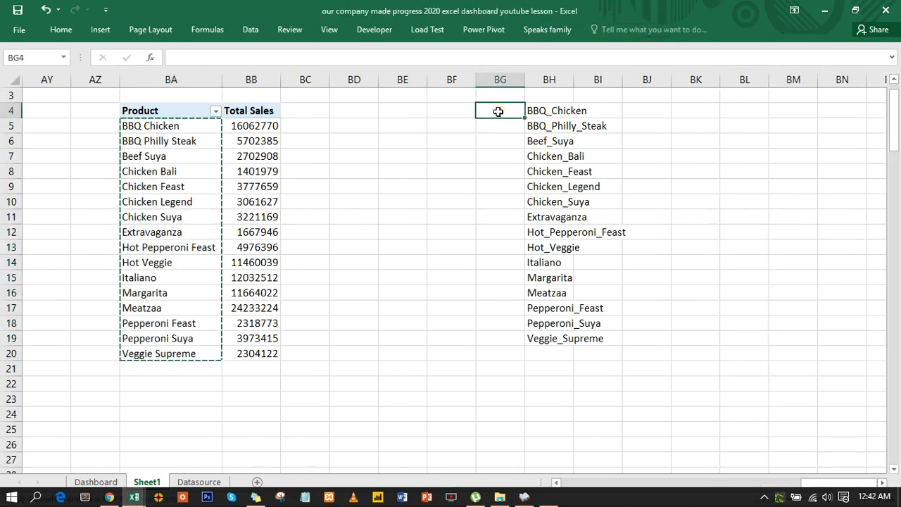
right_click(498, 111)
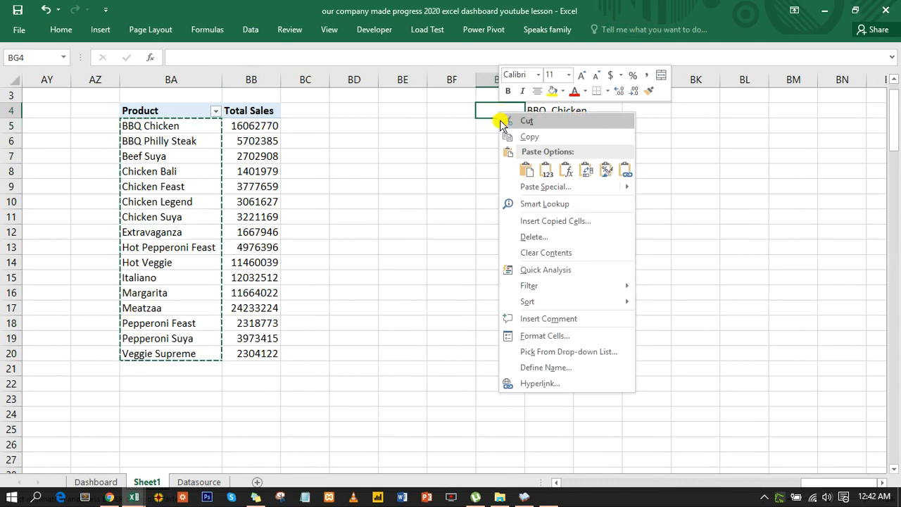
left_click(547, 172)
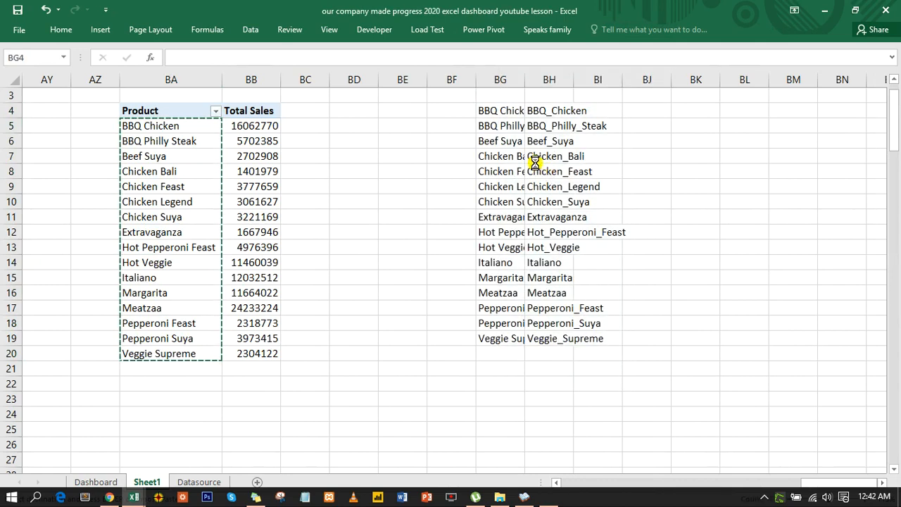
double_click(525, 81)
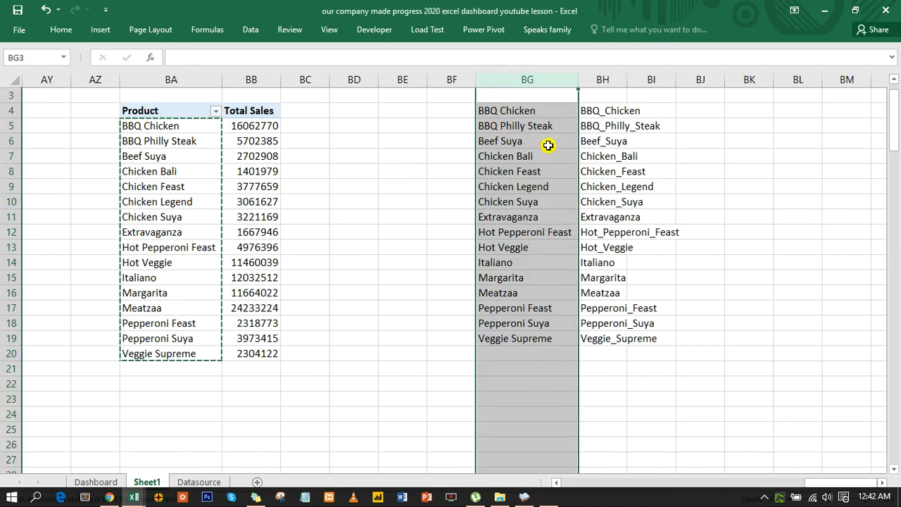
Step: Filter the duplicate PivotTable to the bottom 3 product items by Total Sales and clear the copy selection
left_click(217, 111)
mouse_move(113, 206)
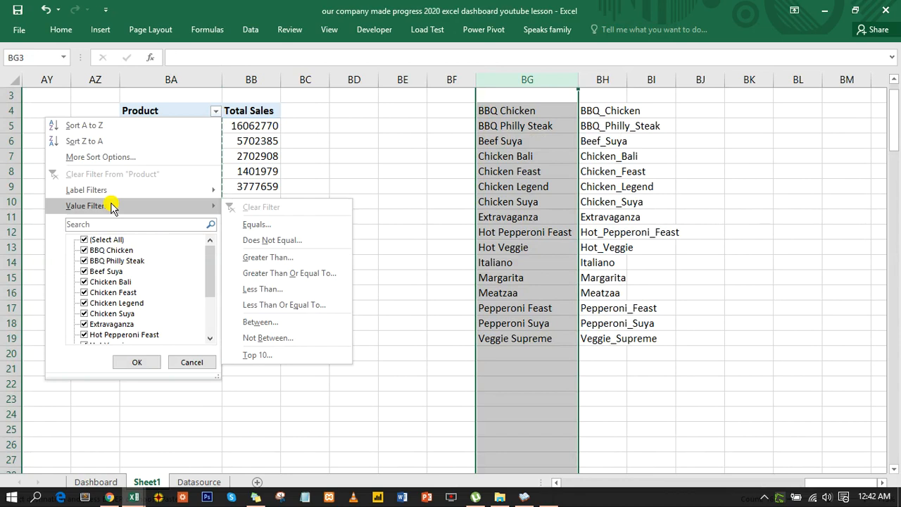
left_click(258, 355)
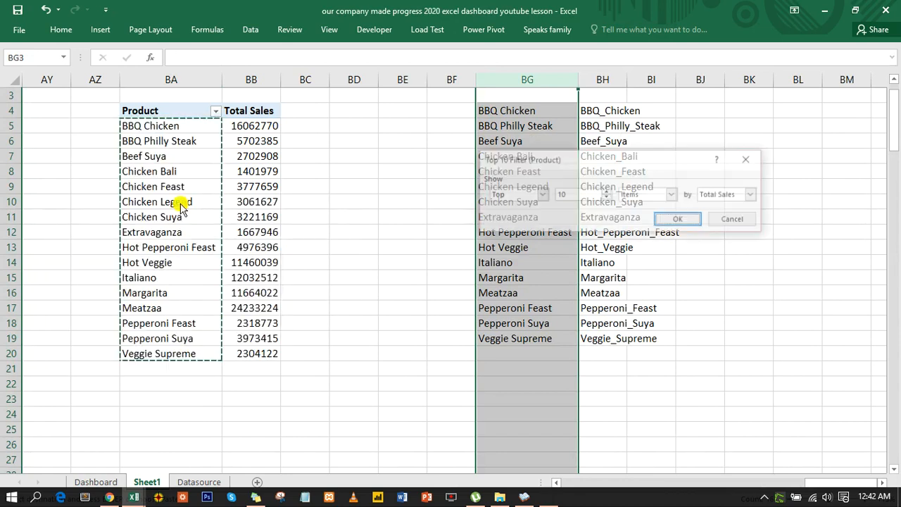
left_click(532, 196)
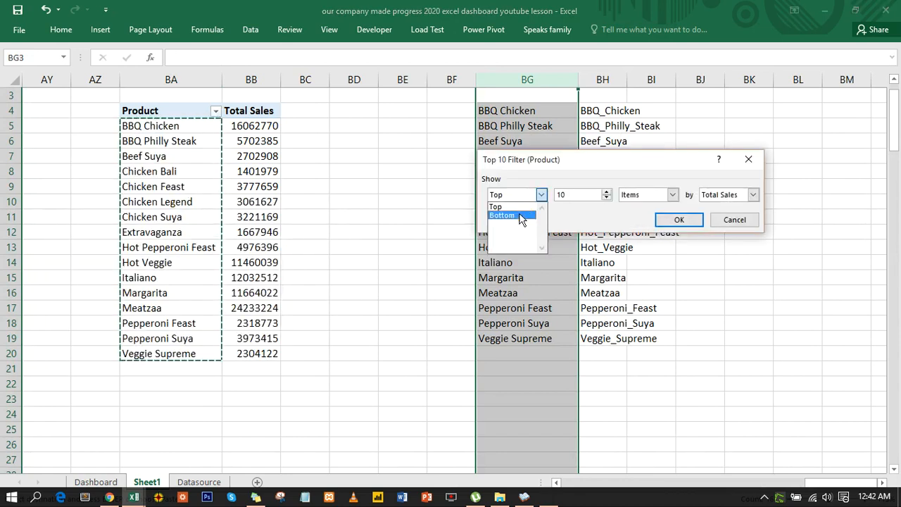
left_click(523, 215)
left_click(557, 195)
type("3")
left_click(676, 221)
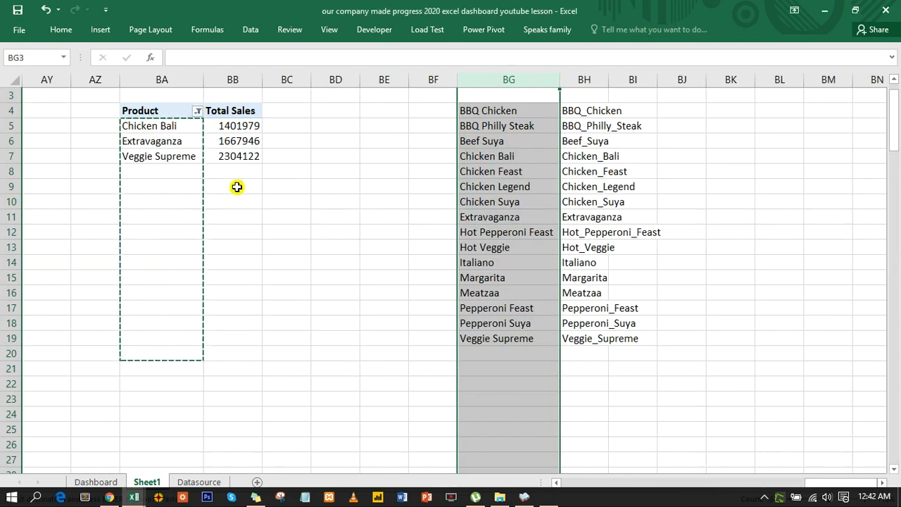
key("Escape")
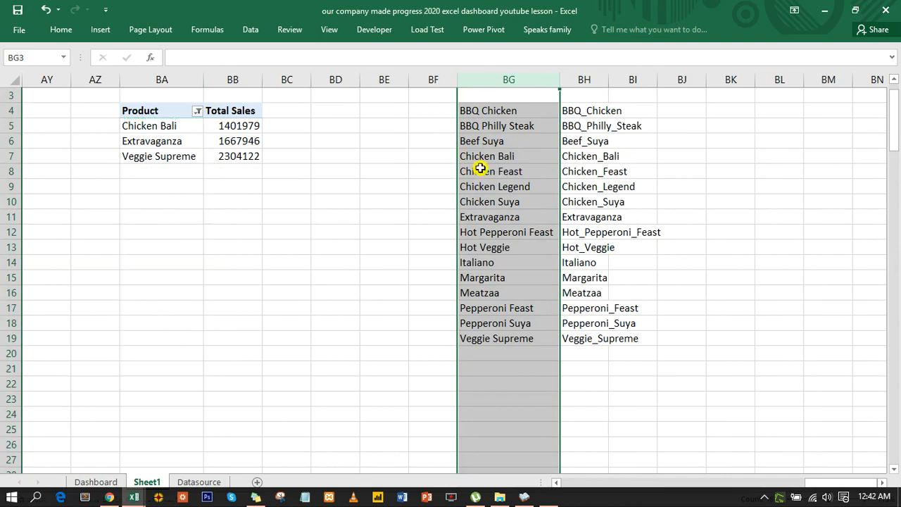
Step: Add the headers "products" in BG3 and "images" in BH3 above the two name lists
left_click(484, 96)
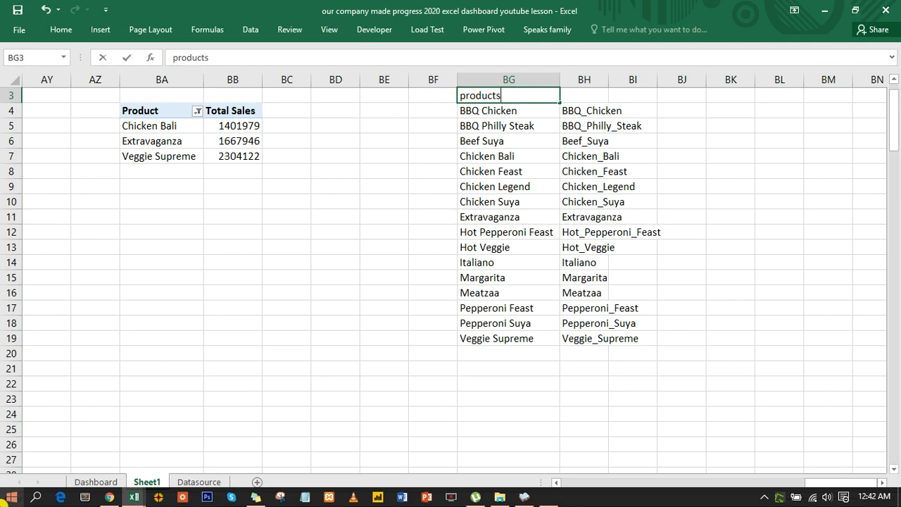
type("products")
key("Tab")
type("im")
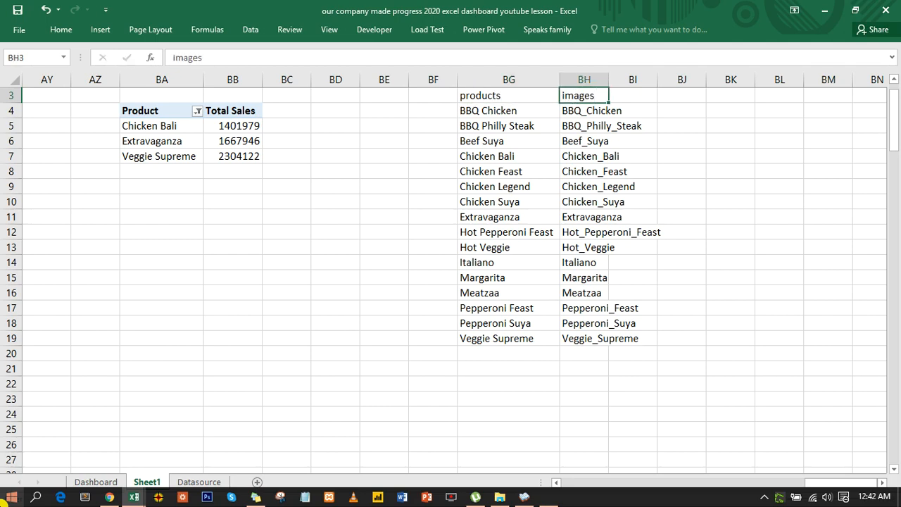
key("Down")
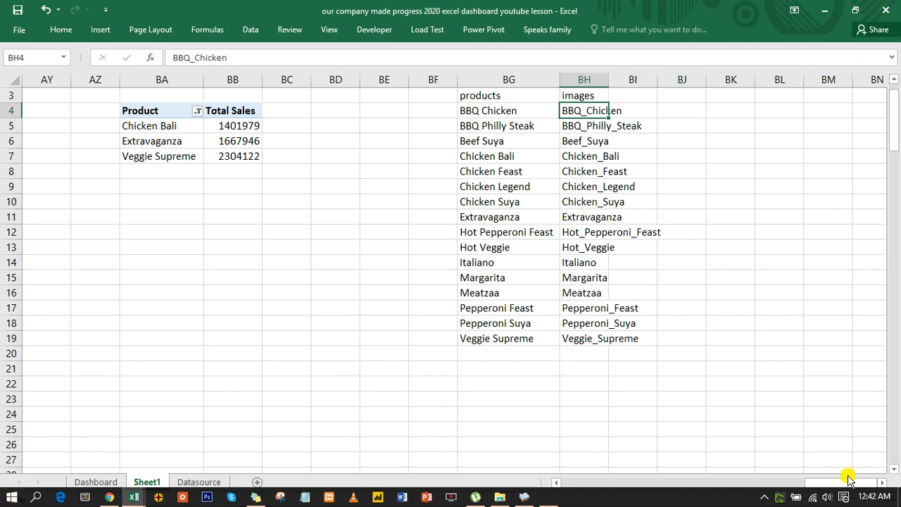
Step: Compare the names beside the pictures in column AP with the images list in BH and the products list in BG
left_click_drag(835, 482, 781, 486)
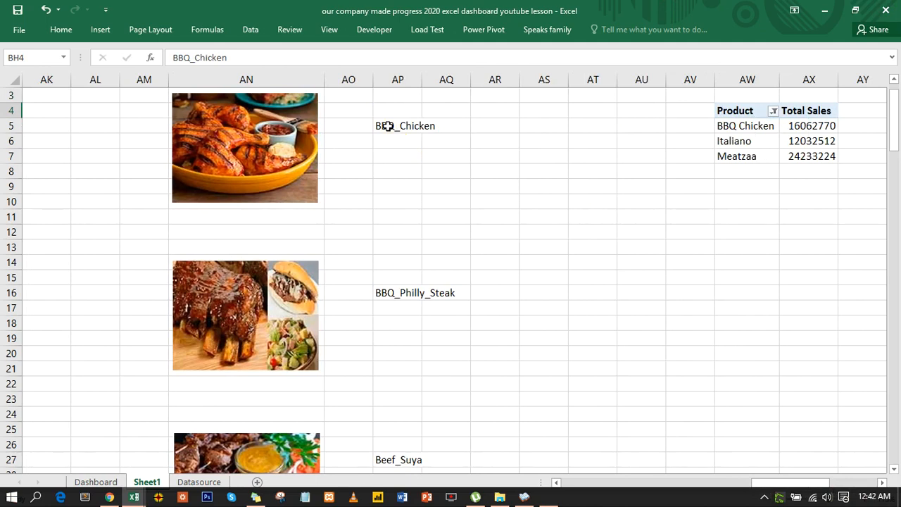
left_click(388, 126)
left_click(392, 299)
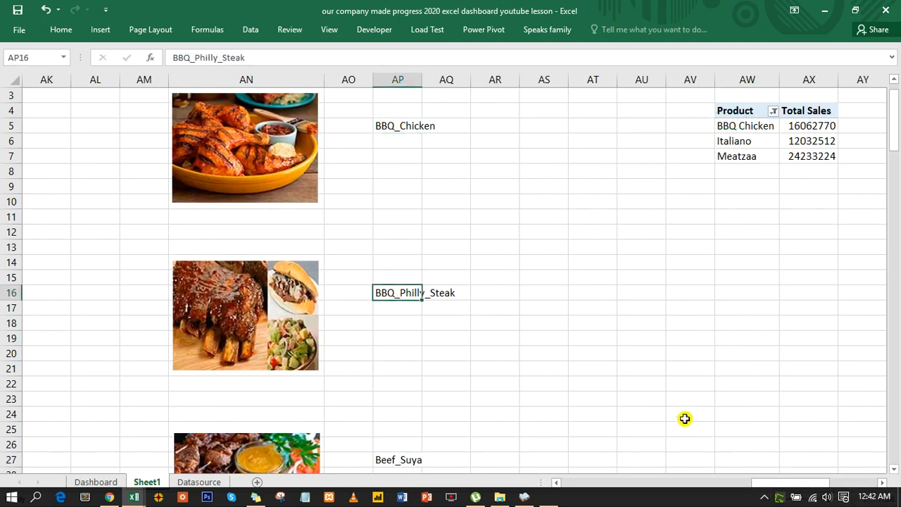
left_click_drag(783, 483, 861, 478)
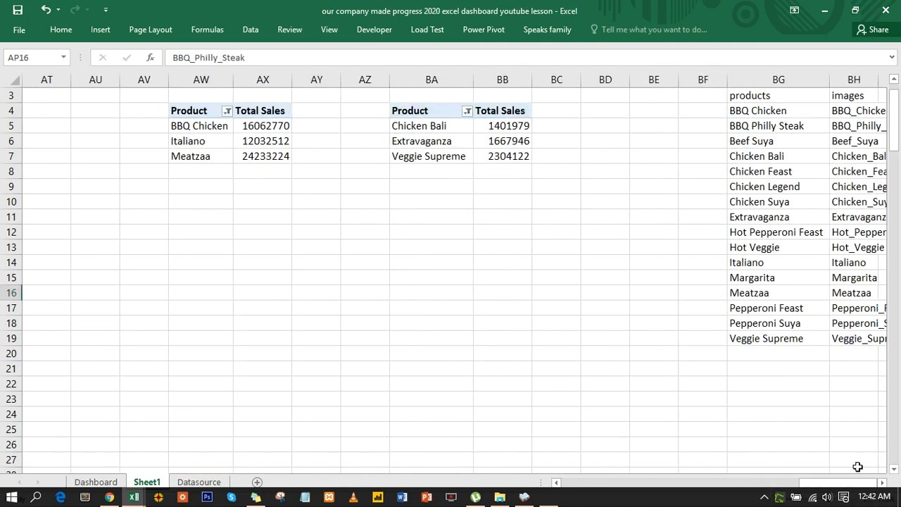
left_click(882, 483)
left_click(883, 483)
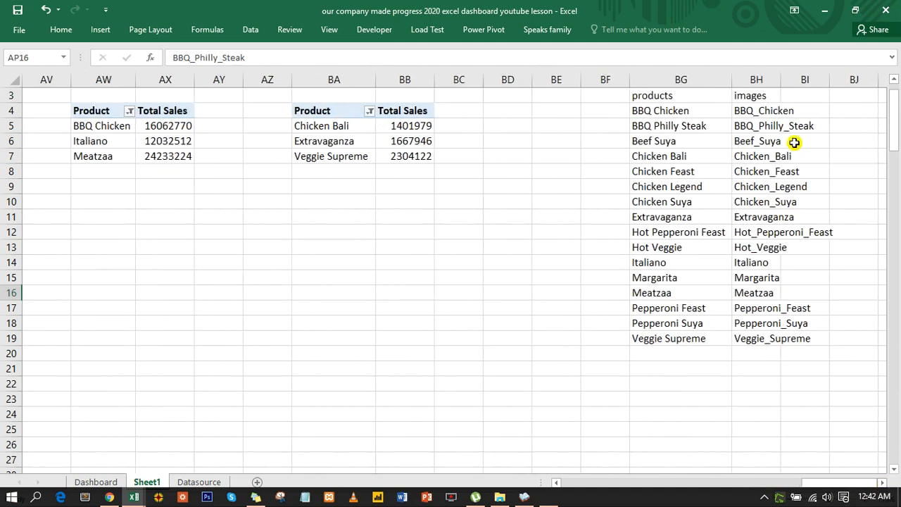
left_click(751, 108)
left_click_drag(751, 108, 751, 338)
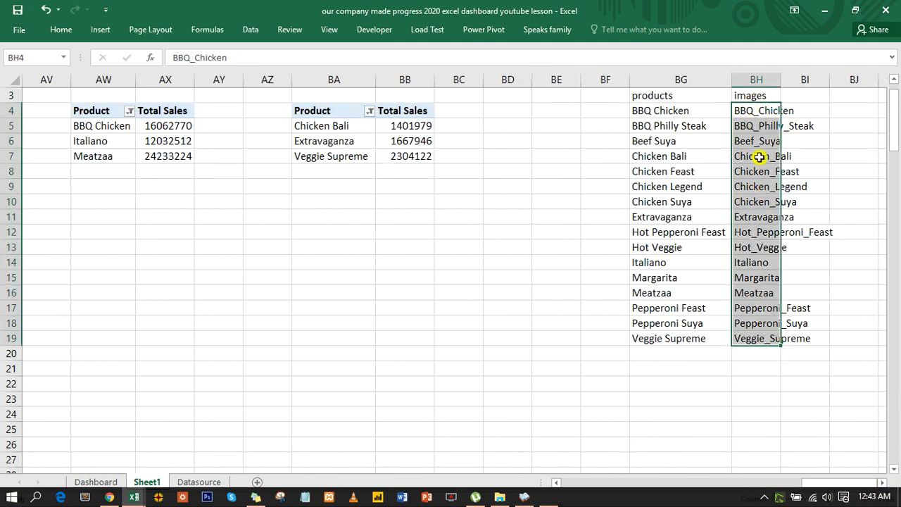
left_click_drag(761, 113, 769, 340)
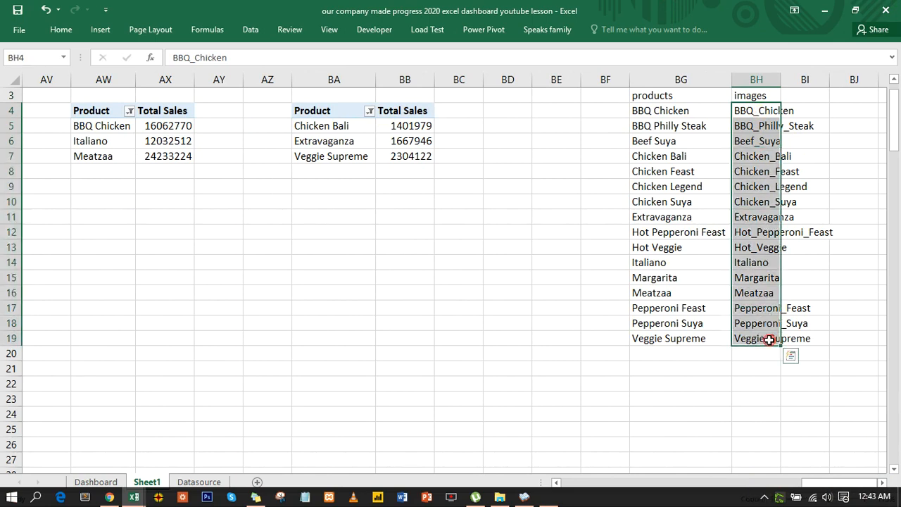
left_click_drag(654, 113, 665, 323)
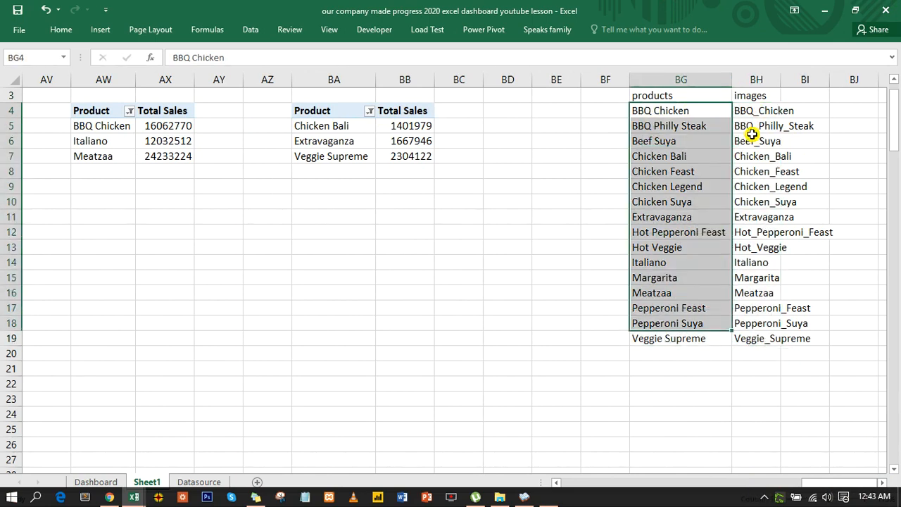
Step: Enter the label "lookup imges" in cell AW11 below the top 3 PivotTable
left_click(73, 212)
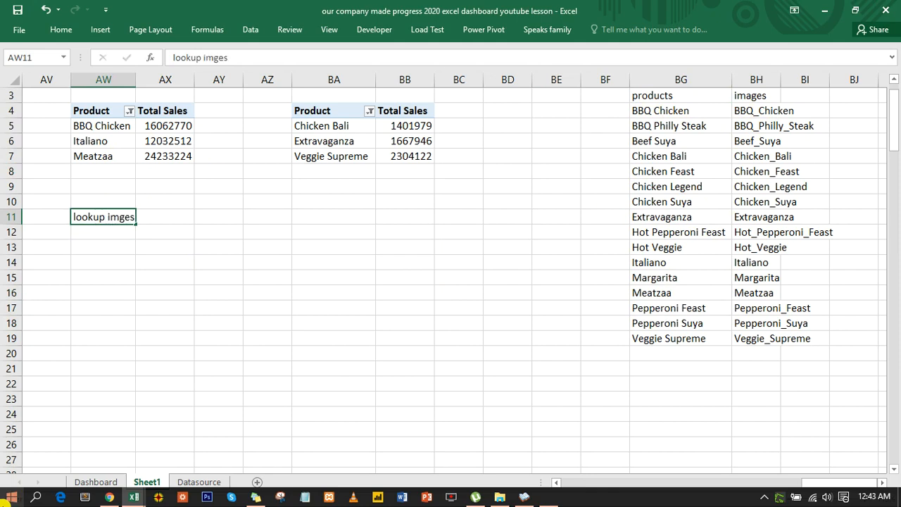
key("Return")
key("Up")
key("Down")
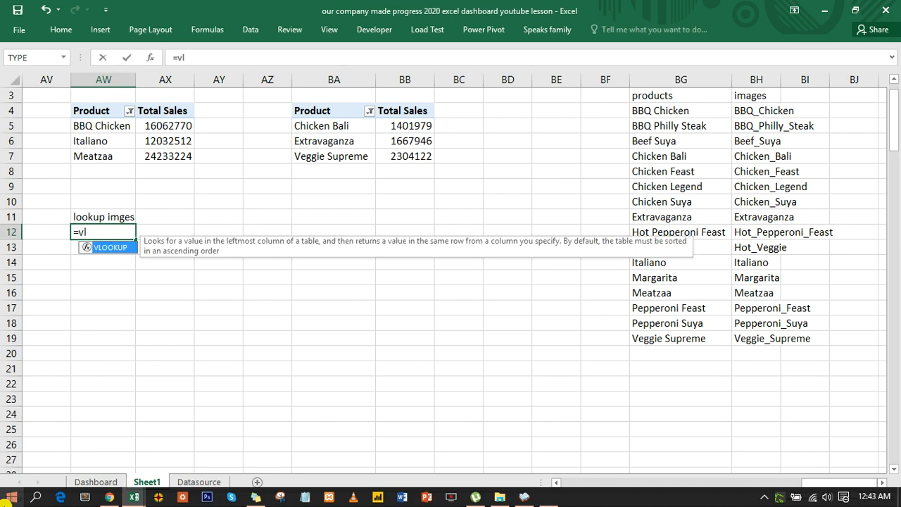
Step: Enter the formula =VLOOKUP(AW5,BG4:BH19,2,0) in cell AW12 to look up the first top product's image name
type("=vl")
key("Tab")
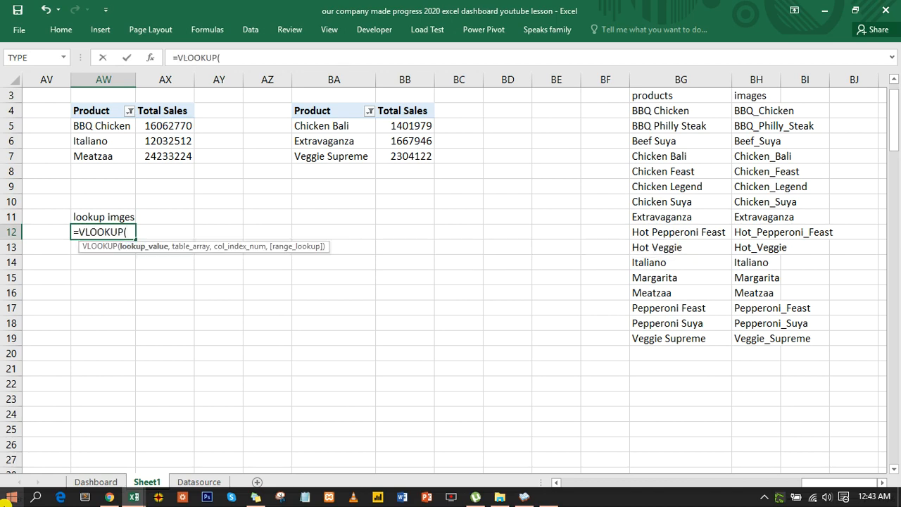
left_click(105, 127)
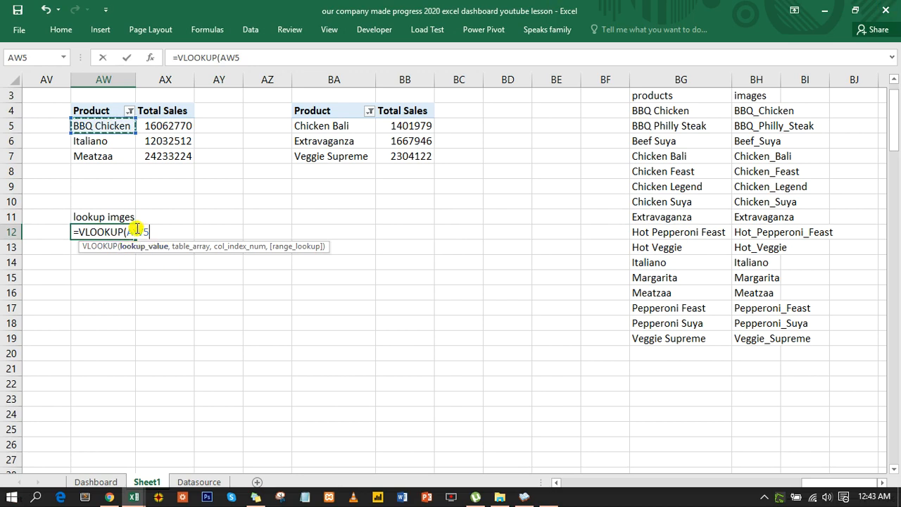
type(",")
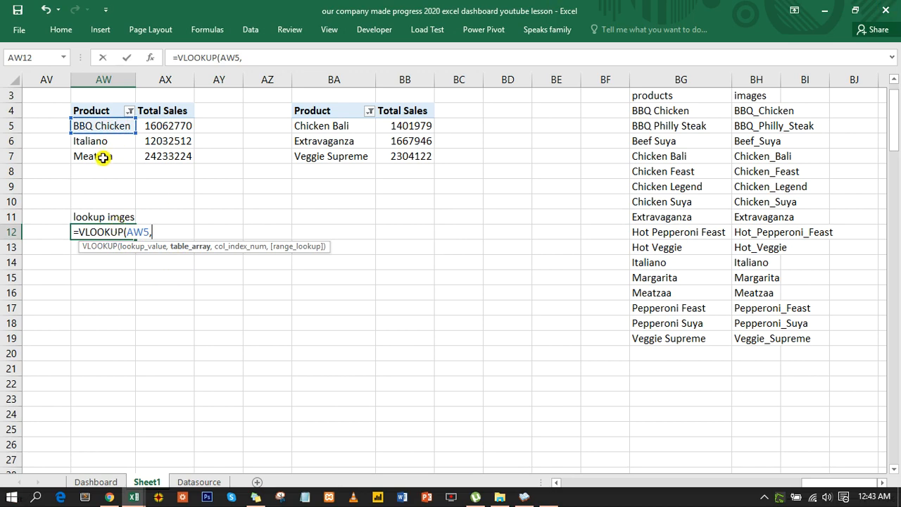
left_click_drag(656, 109, 775, 338)
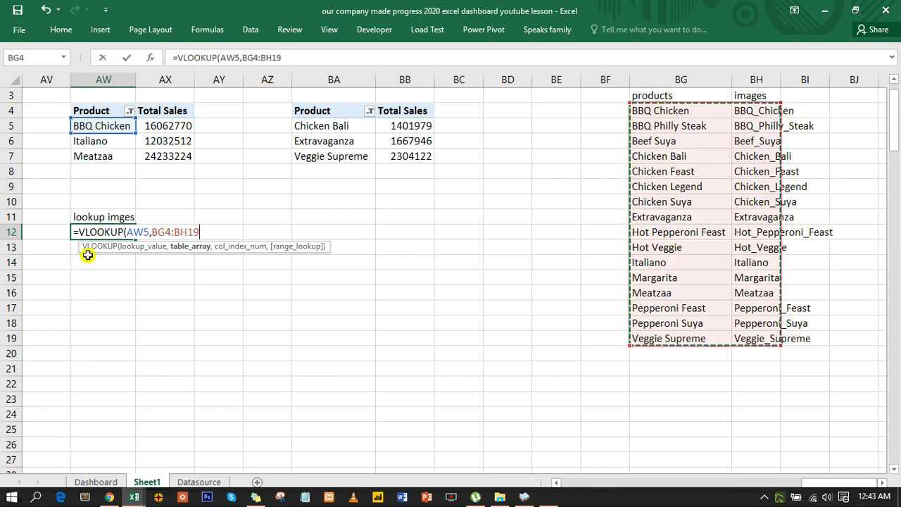
type(",")
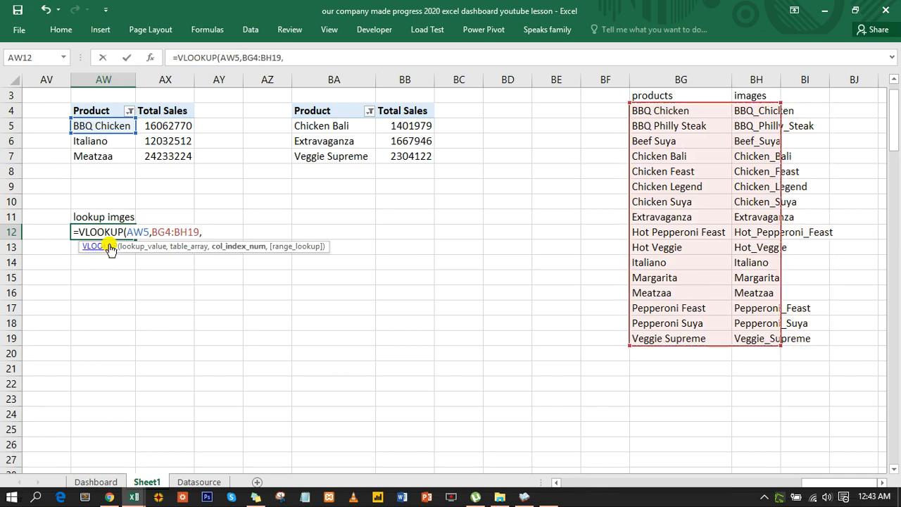
type("2,0)")
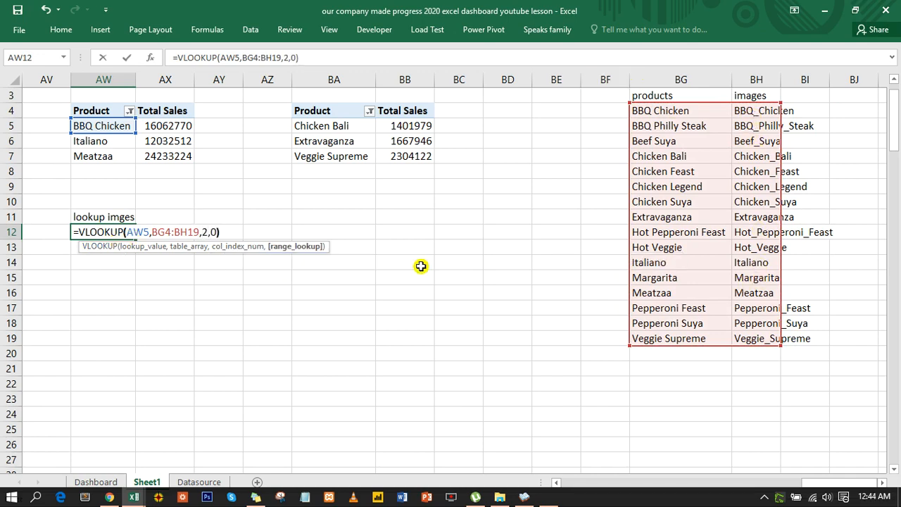
key("Return")
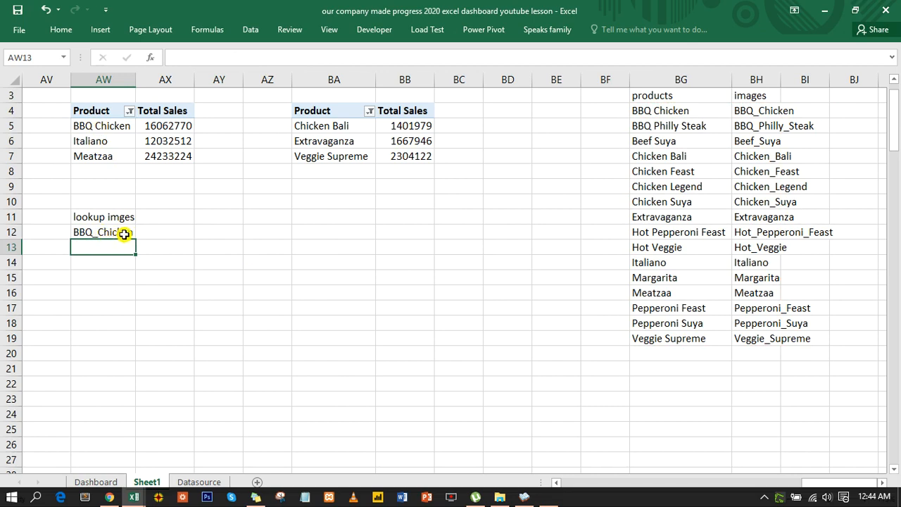
Step: Fill the VLOOKUP formula from AW12 down to AW14 and check the results against the Italiano row of the lookup lists
left_click(124, 234)
left_click_drag(135, 239, 133, 267)
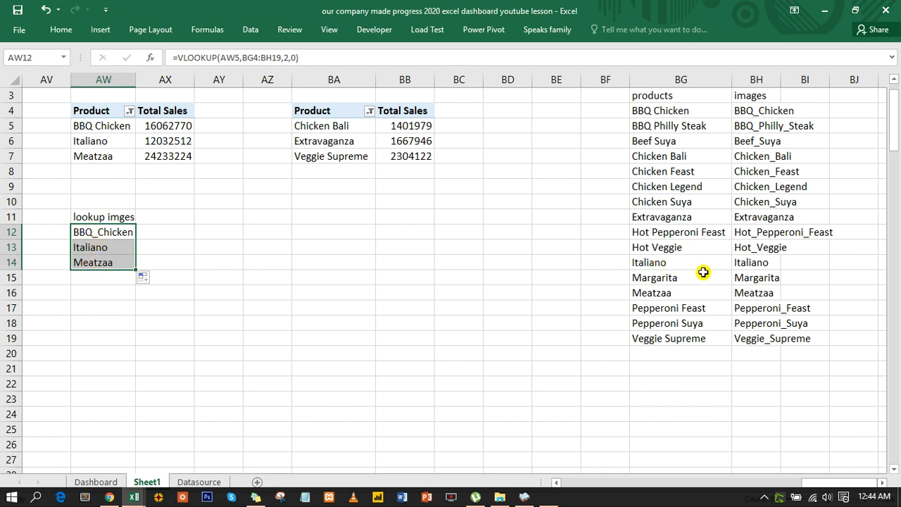
left_click(660, 264)
left_click(745, 263)
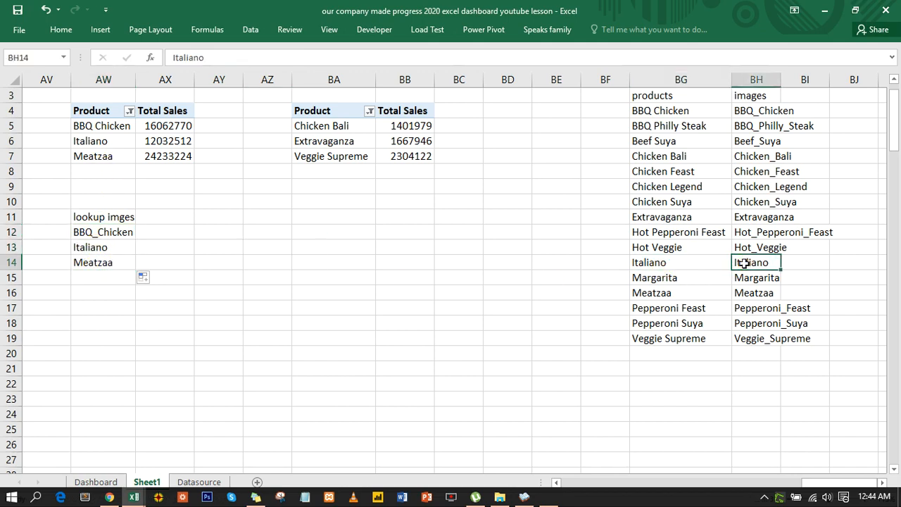
left_click(658, 264)
left_click_drag(104, 235, 103, 262)
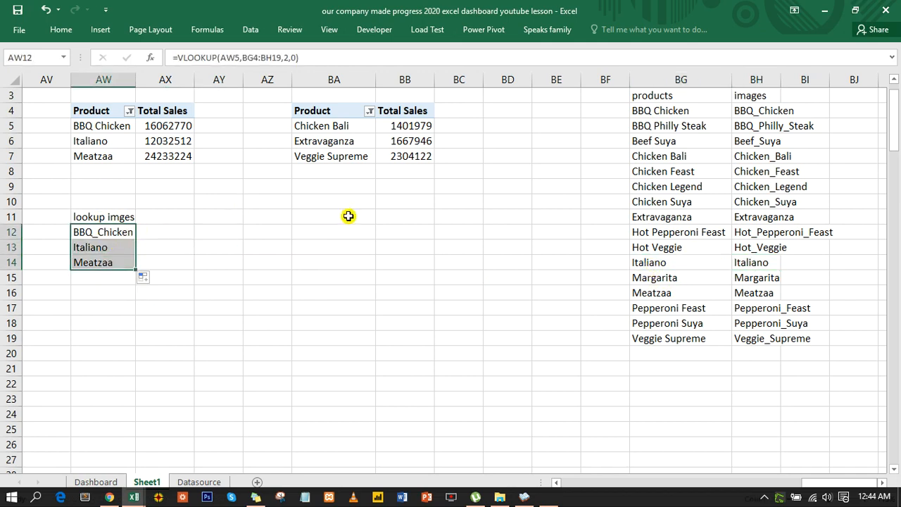
Step: Label cell BA11 "lookup images" and enter =VLOOKUP(BA5,BG4:BH19,2,0) in BA12 for the first bottom product
left_click(323, 218)
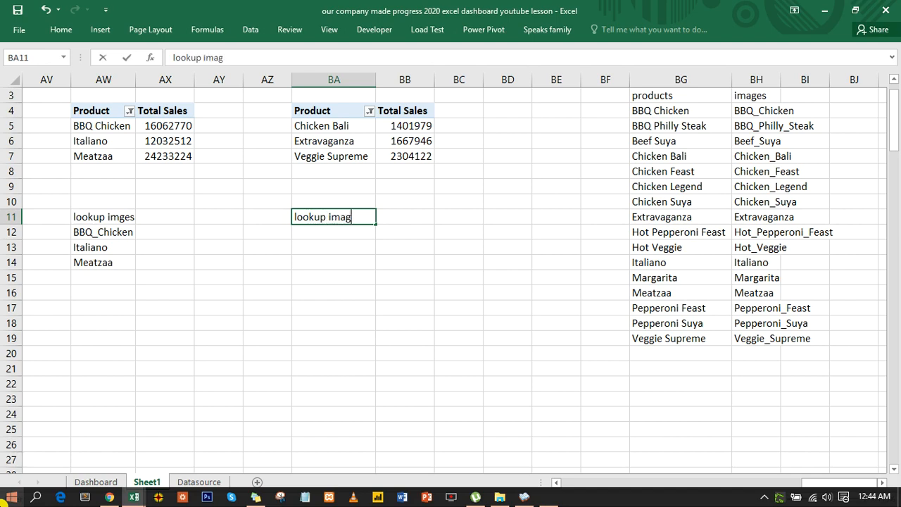
key("Return")
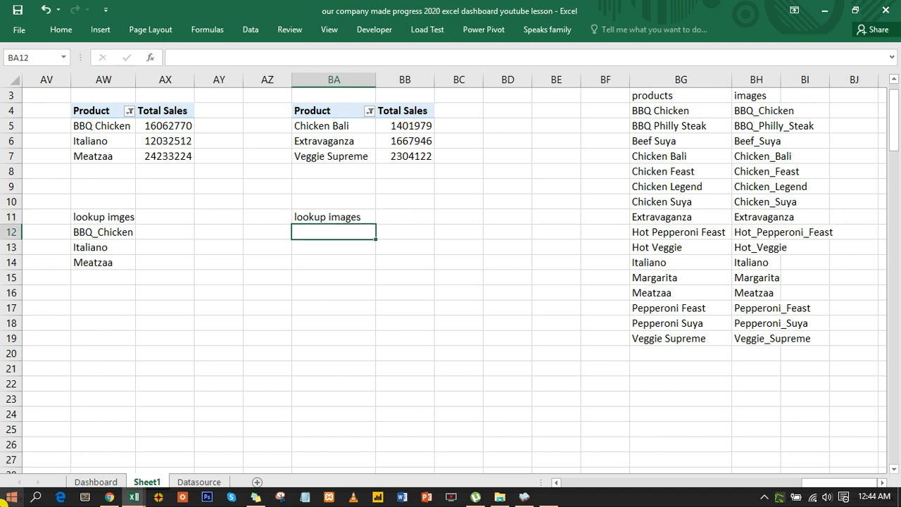
type("=vl")
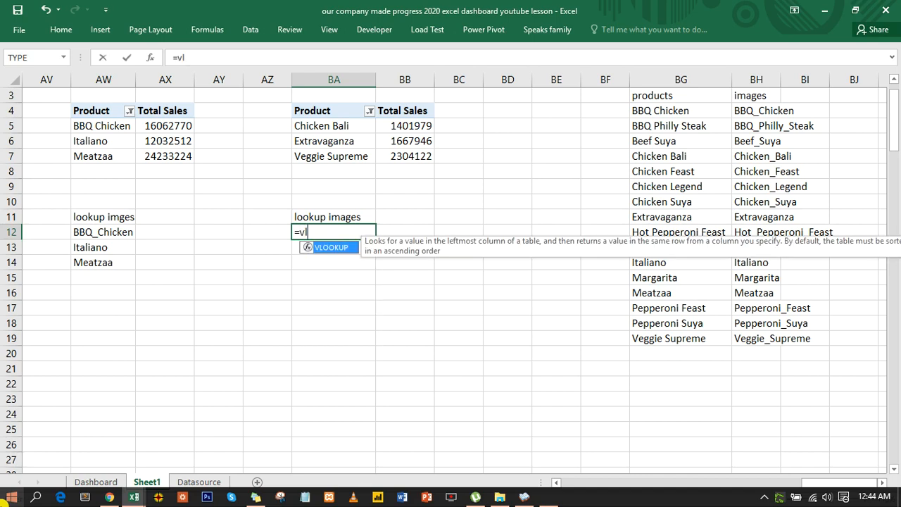
key("Tab")
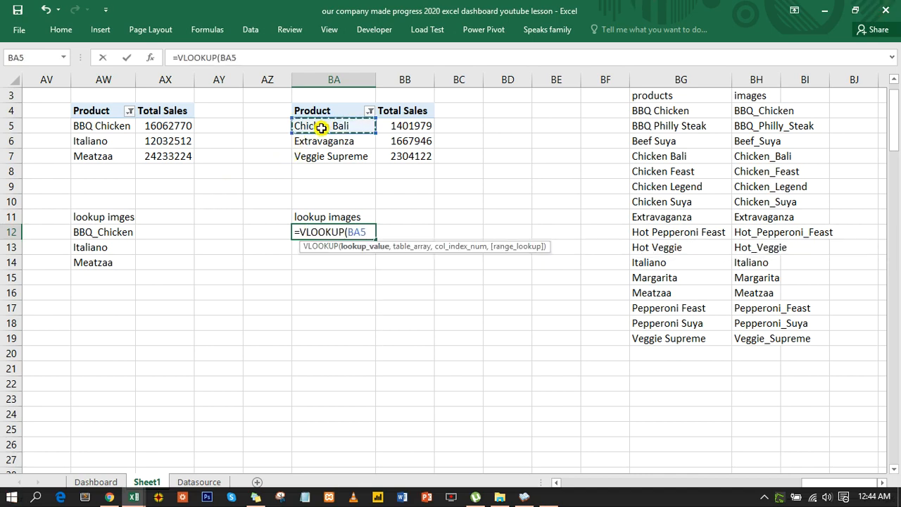
type(",")
left_click_drag(668, 111, 757, 339)
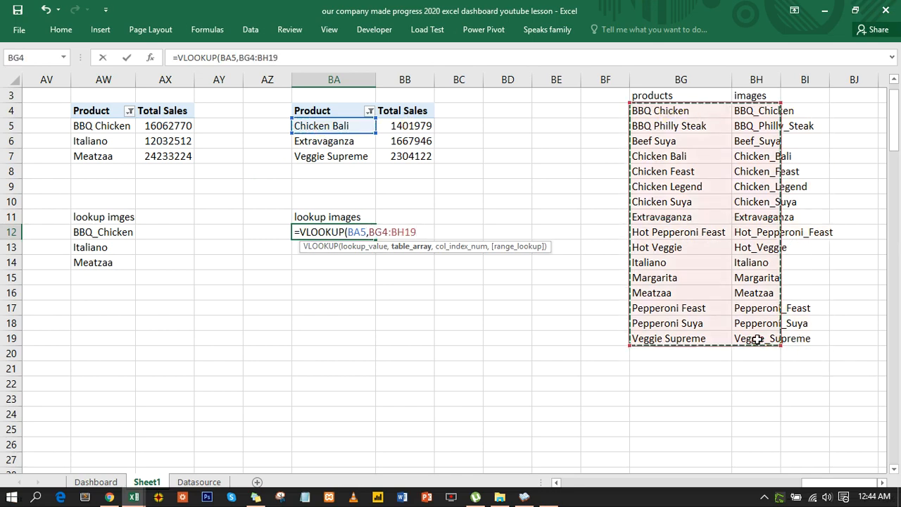
type(",2,")
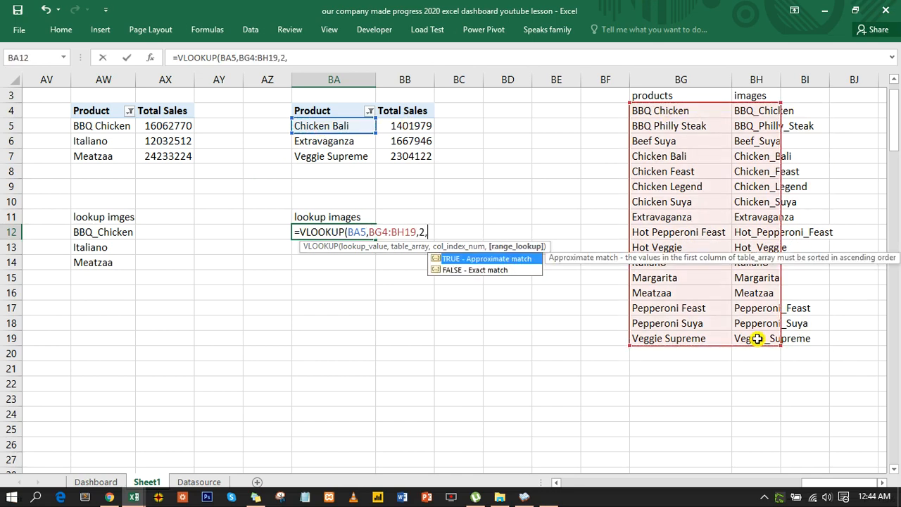
type("0)")
key("Return")
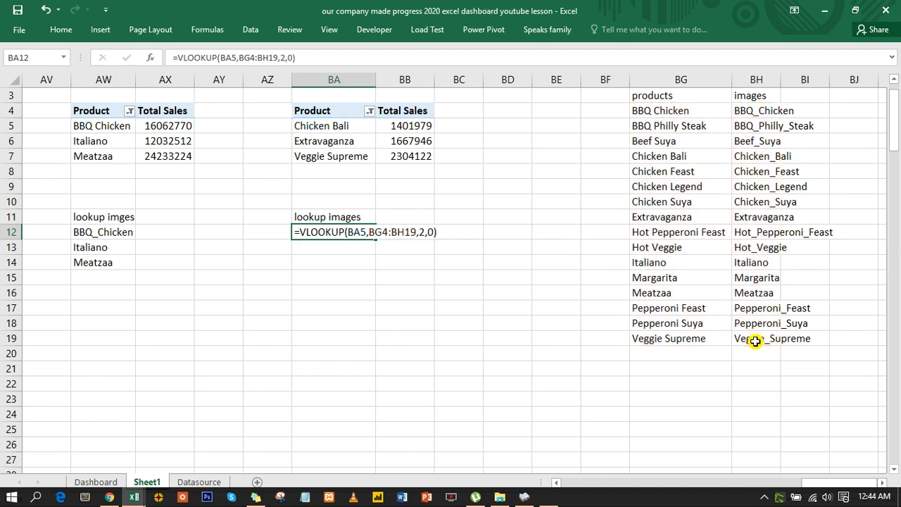
Step: Fill the VLOOKUP formula from BA12 down to BA14 and compare the results with the bottom 3 PivotTable's products
left_click(362, 232)
left_click_drag(376, 240, 368, 270)
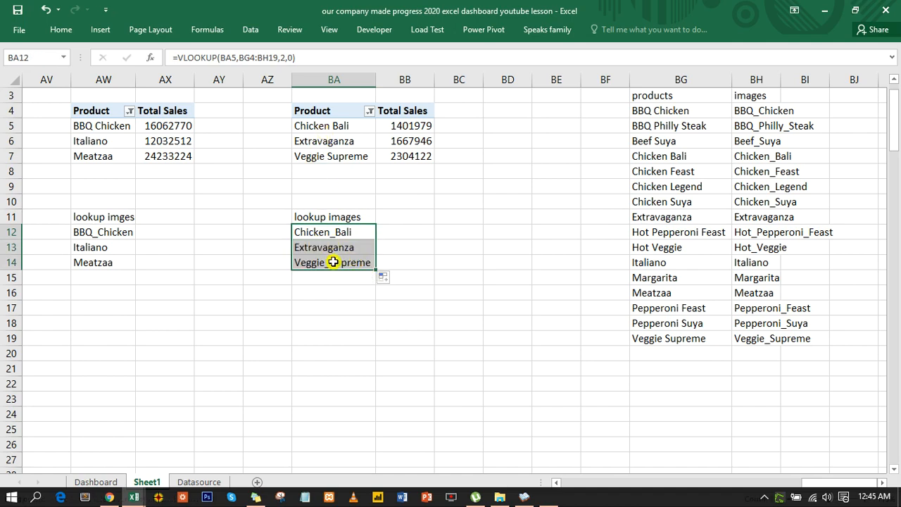
left_click(313, 234)
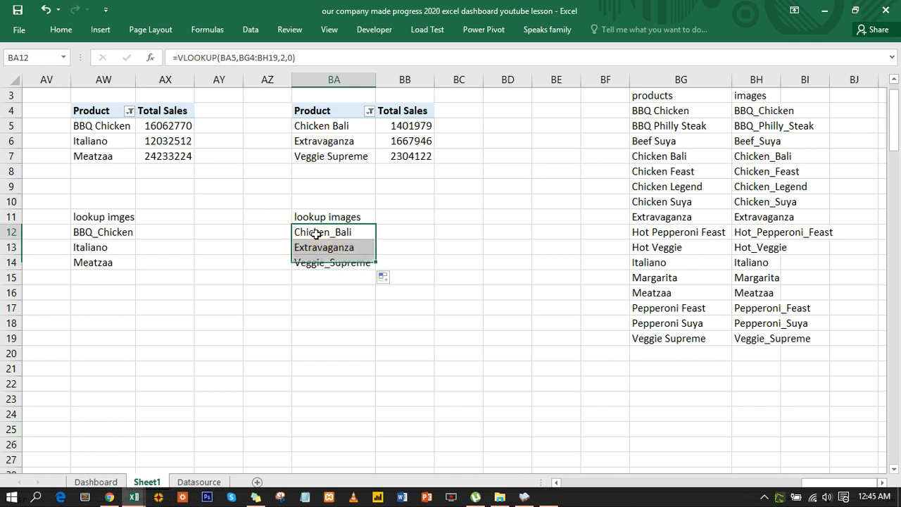
left_click(319, 127)
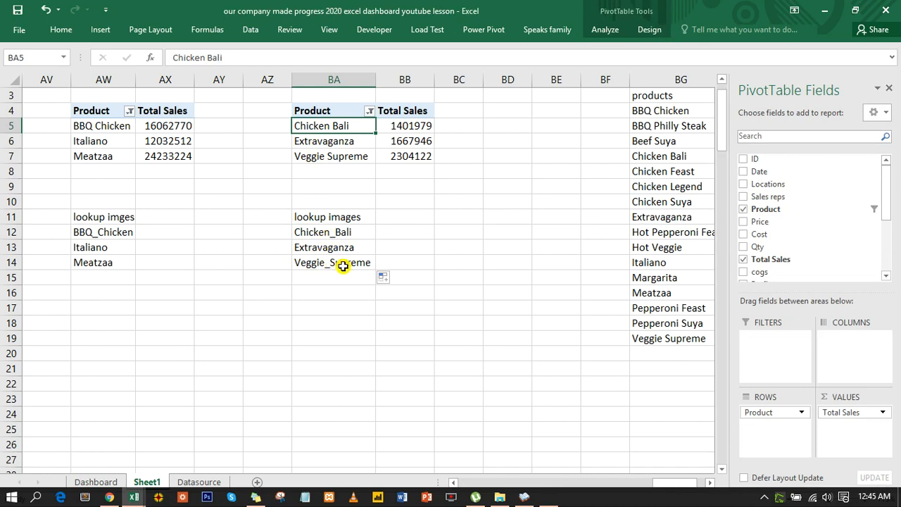
left_click_drag(346, 233, 334, 263)
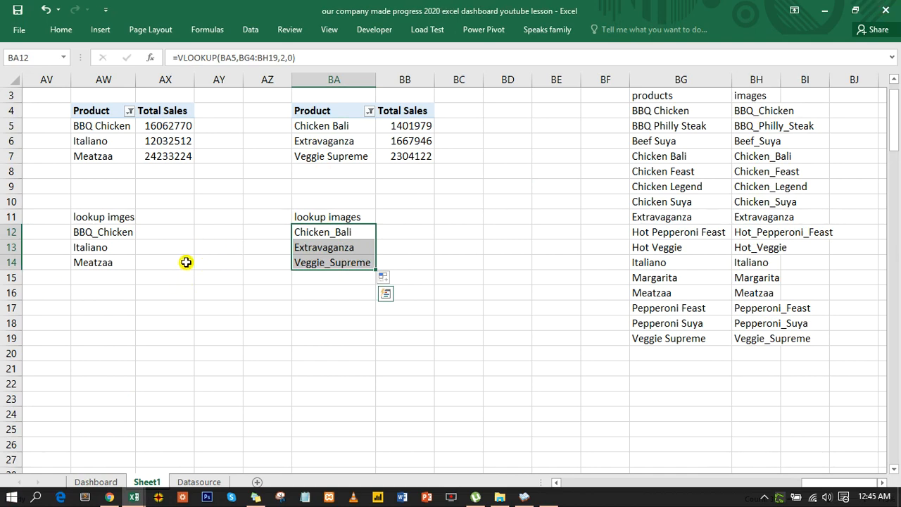
left_click(117, 232)
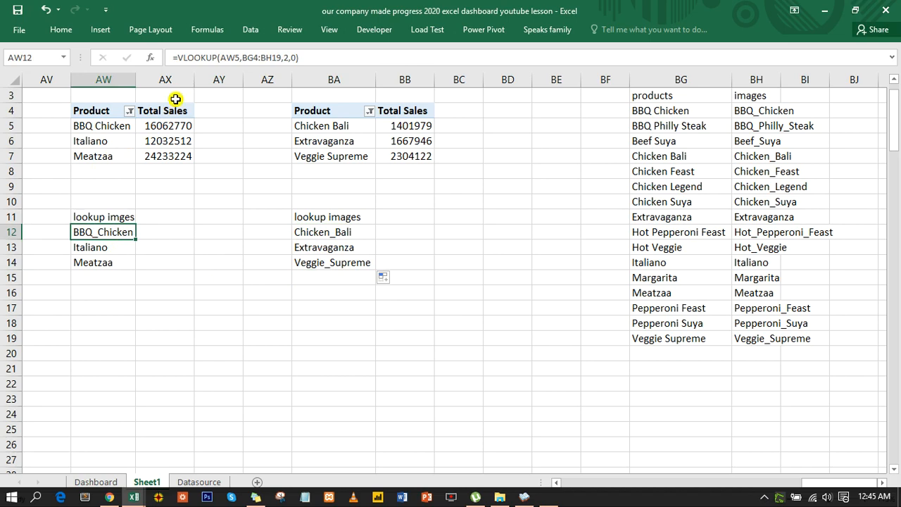
left_click(213, 36)
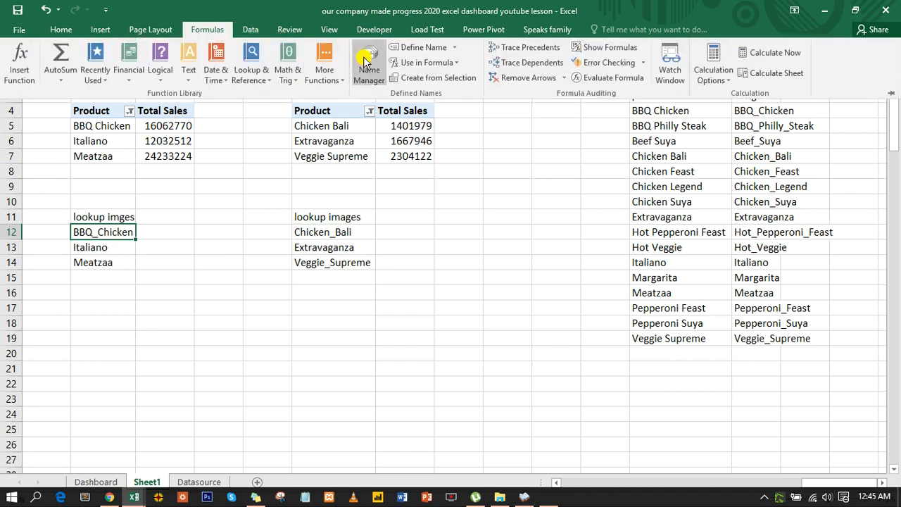
left_click(412, 47)
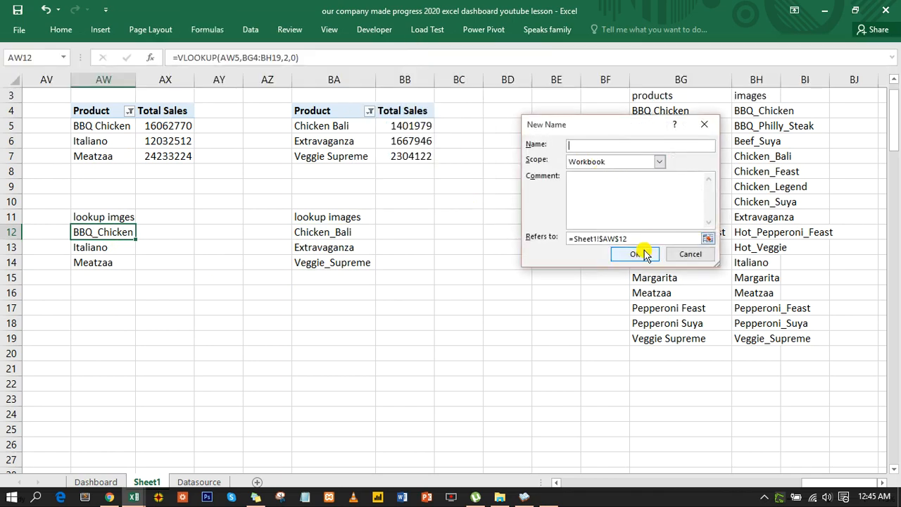
left_click(690, 253)
left_click(284, 32)
left_click(216, 32)
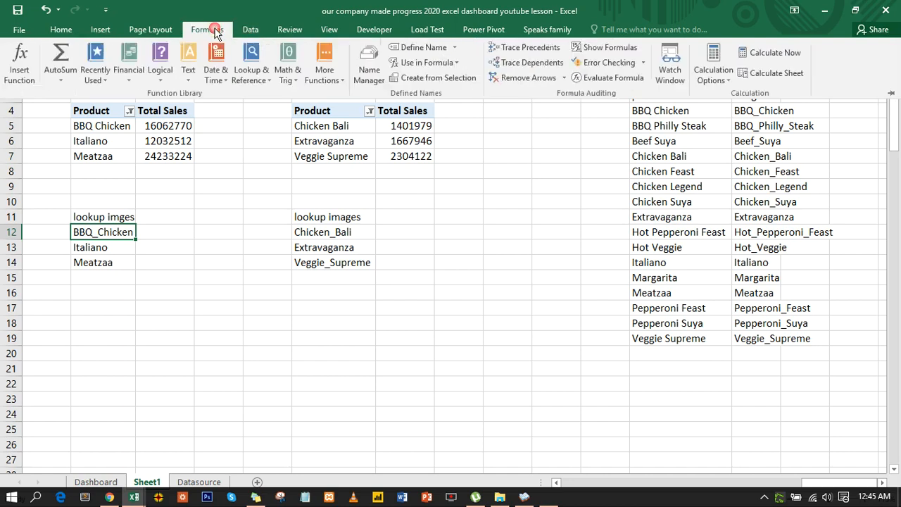
left_click(369, 67)
left_click(467, 81)
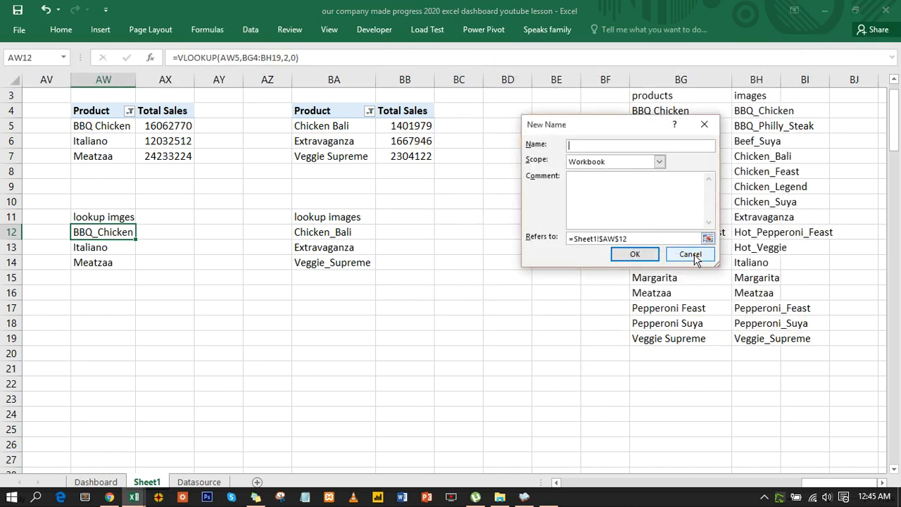
left_click(695, 257)
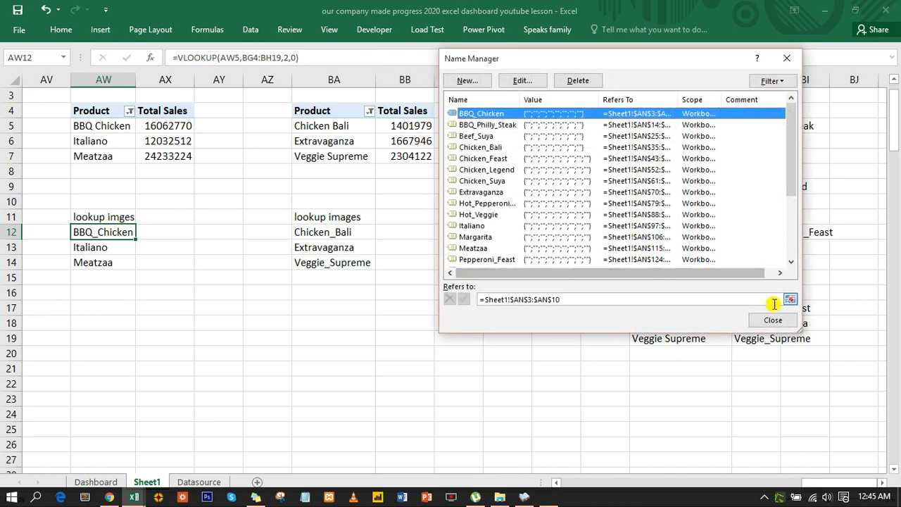
left_click(773, 321)
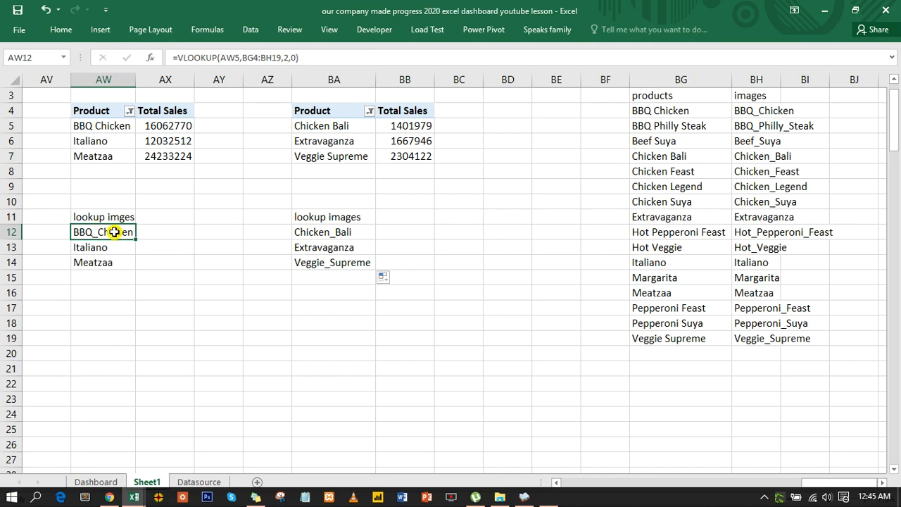
Step: Enter the label pf1 in cell AV12 and fill the series down to pf3 in AV14
left_click(49, 231)
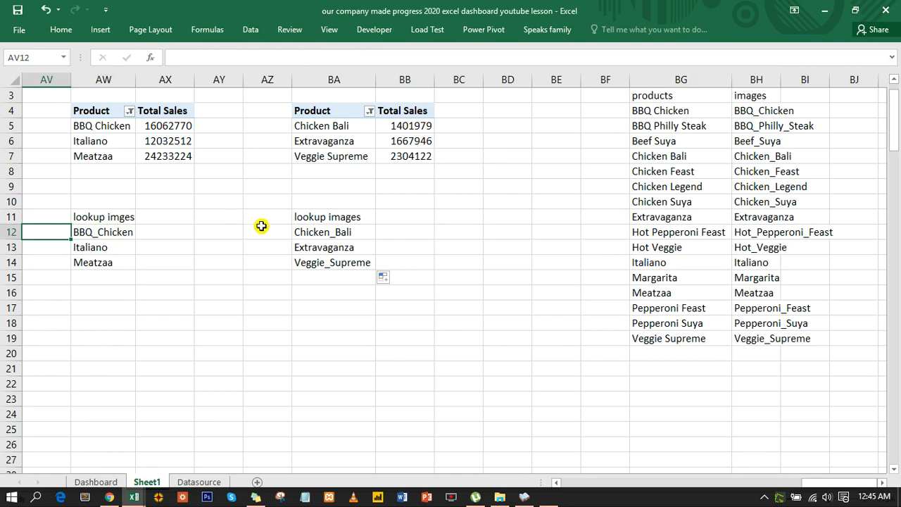
left_click(556, 483)
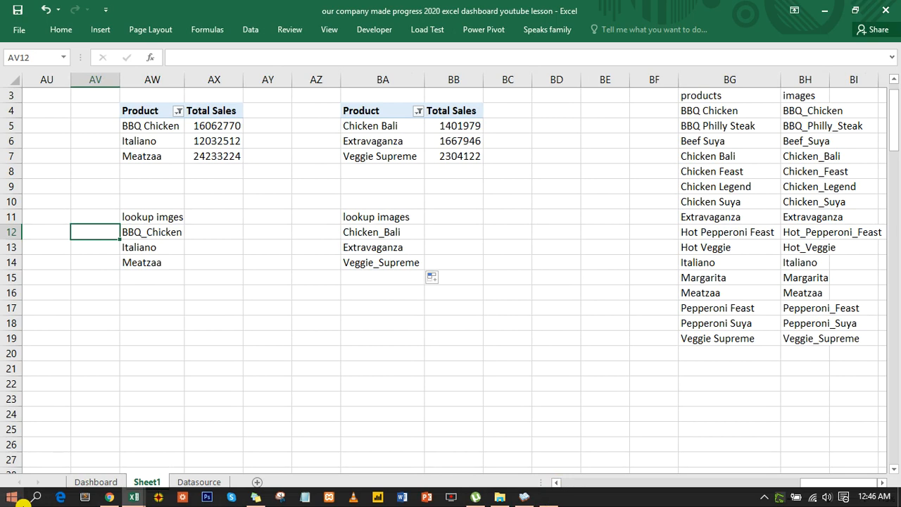
type("pf1")
key("Return")
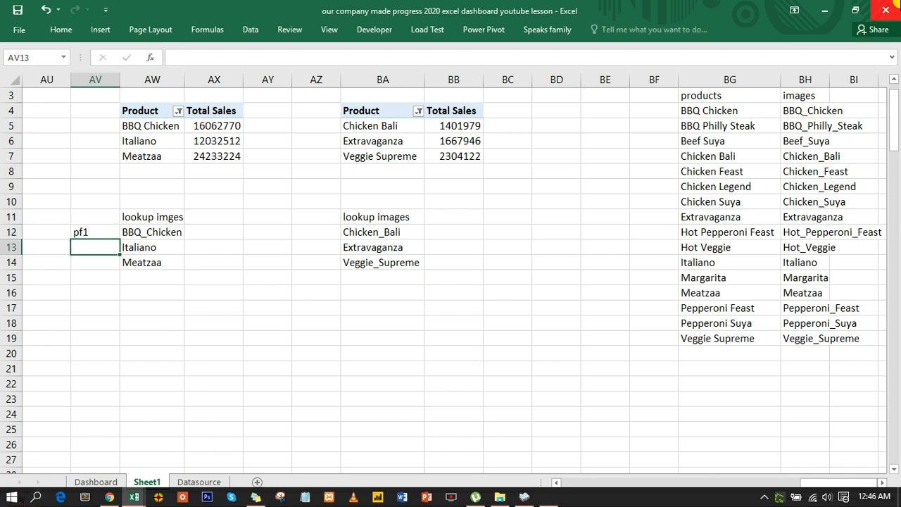
left_click(99, 234)
left_click_drag(120, 240, 118, 271)
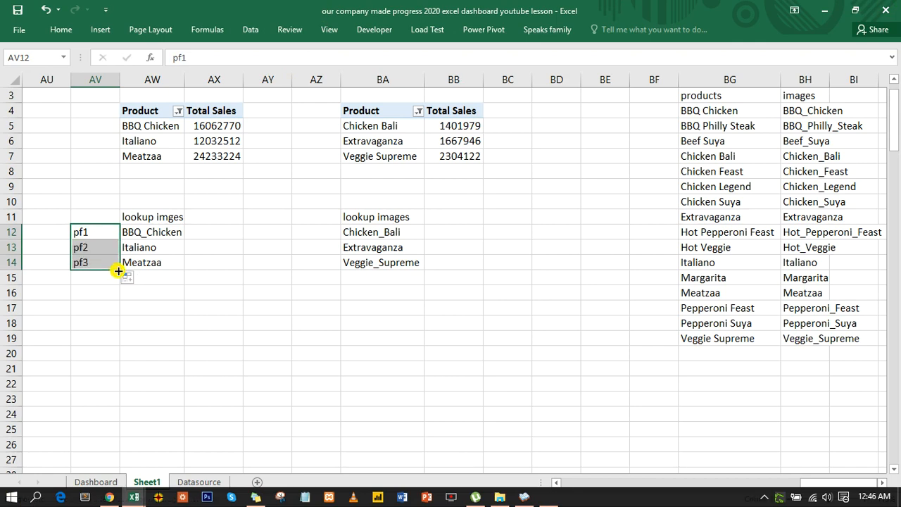
Step: Enter the label ud1 in cell AZ12 and fill the series down to ud3 in AZ14
left_click(316, 231)
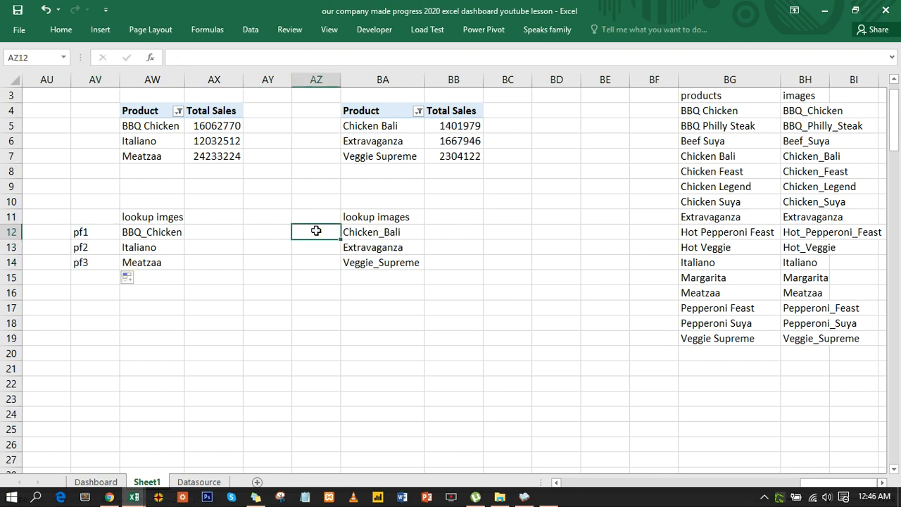
type("u")
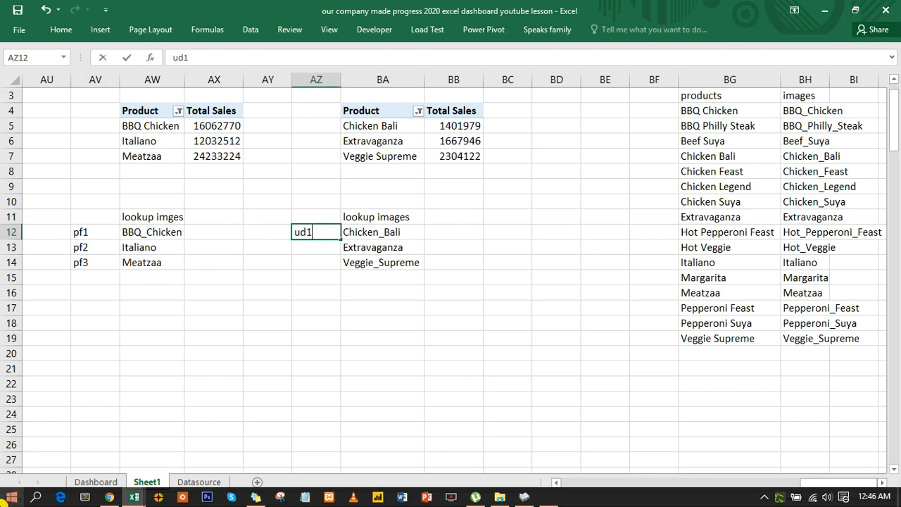
type("d1")
key("Return")
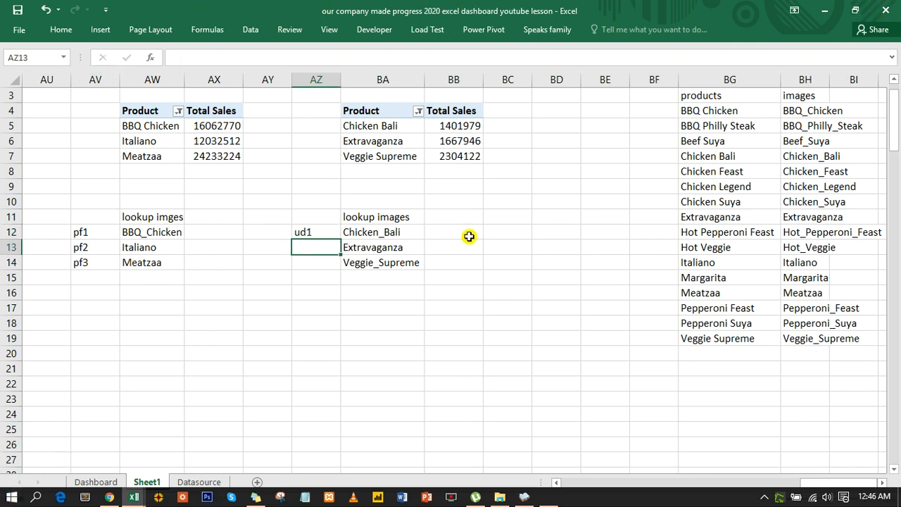
left_click(317, 234)
left_click_drag(341, 239, 343, 272)
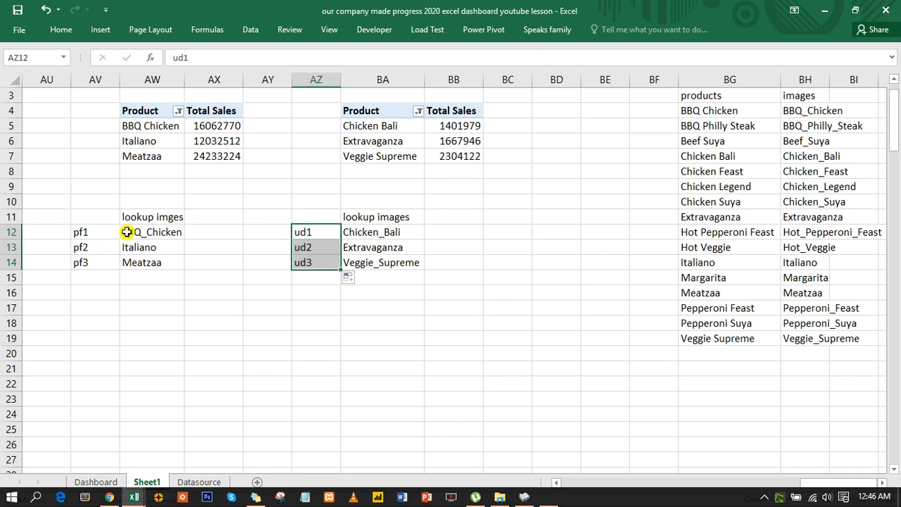
Step: Define the workbook name pf1_ referring to =INDIRECT(Sheet1!$AW$12) and check which picture cell the name points to
left_click(96, 236)
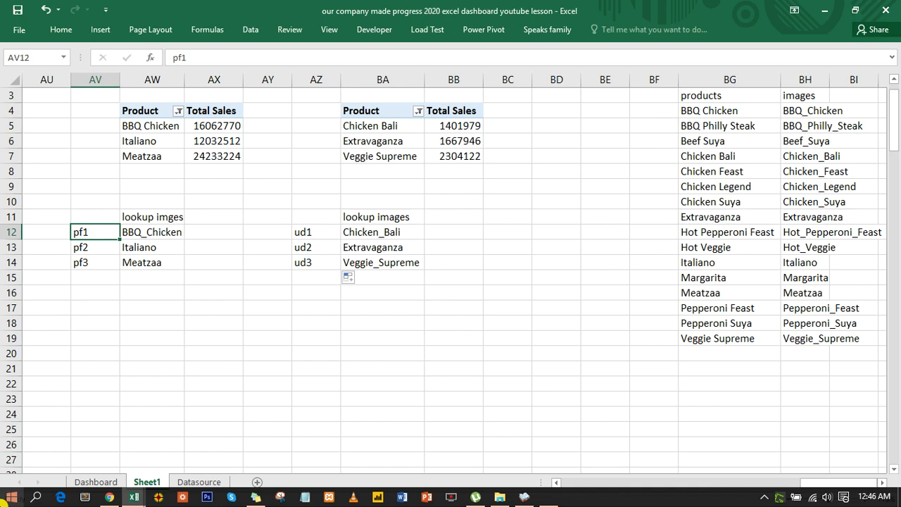
key("alt+m")
key("m")
key("d")
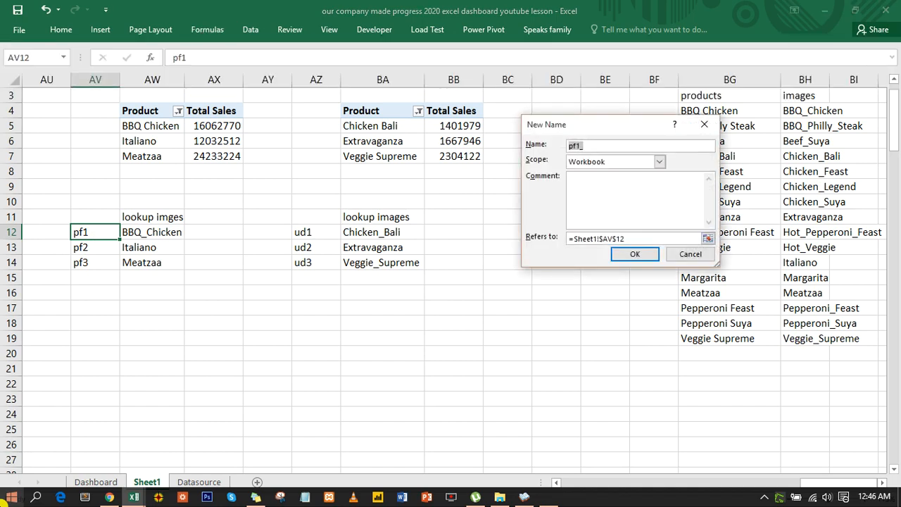
left_click_drag(638, 239, 577, 242)
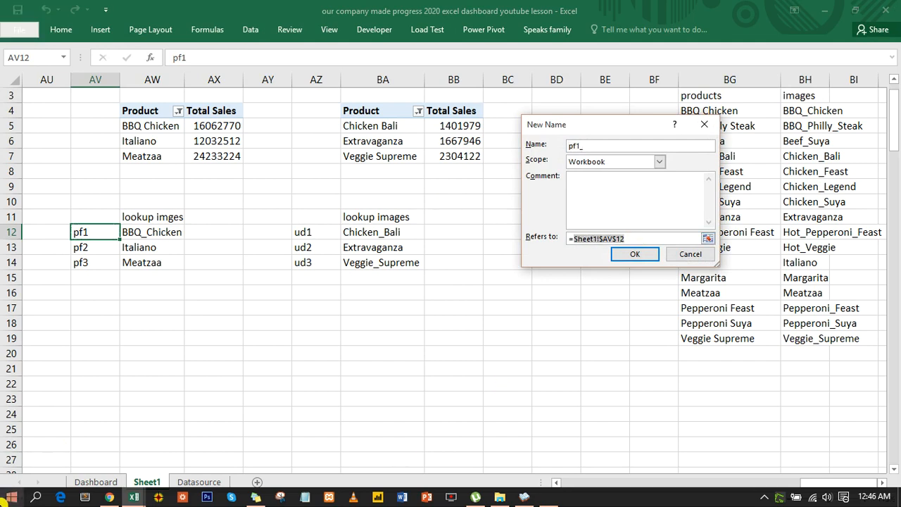
type("indirect(")
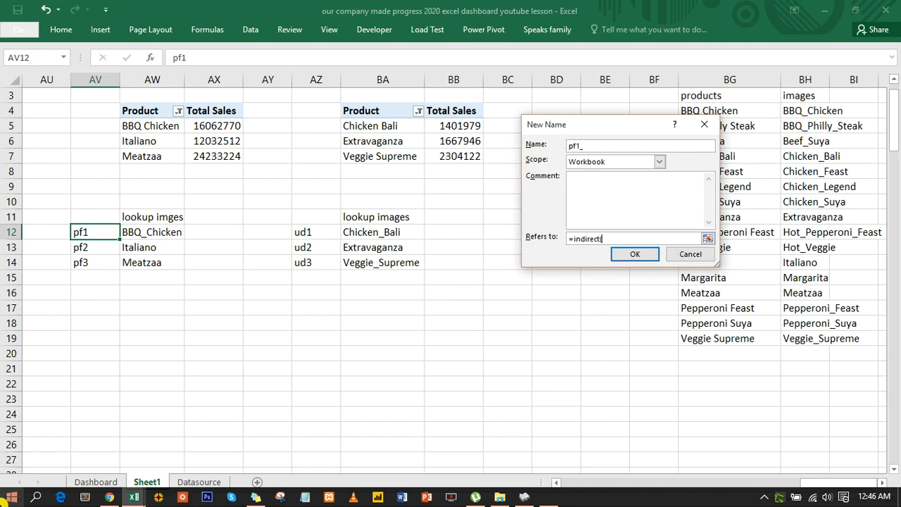
left_click(162, 234)
type(")")
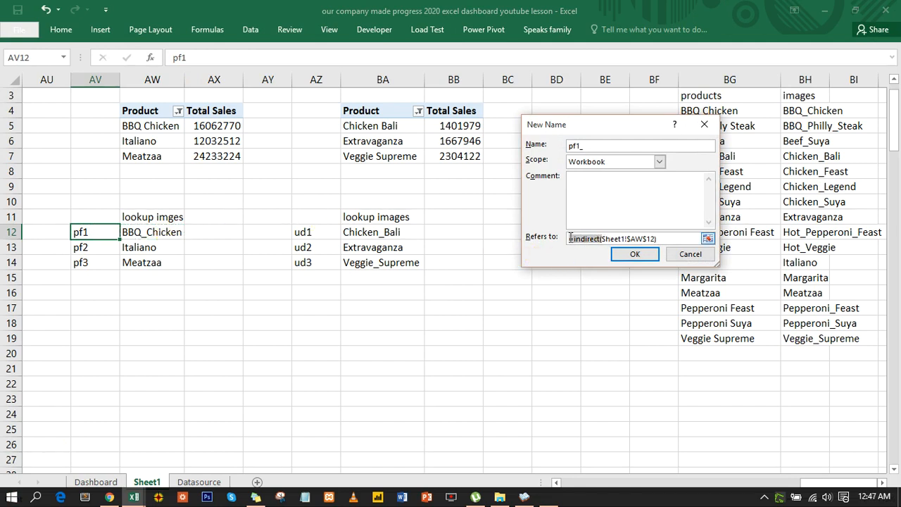
left_click(633, 255)
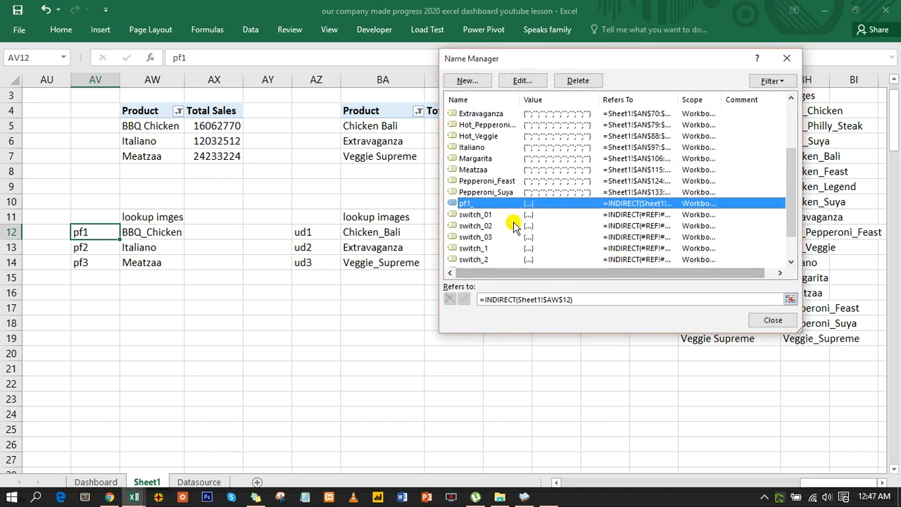
left_click(531, 299)
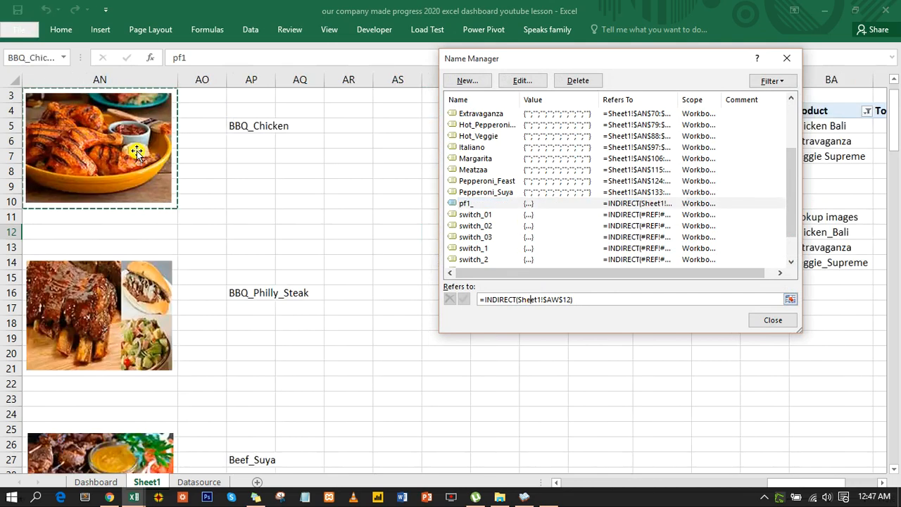
left_click(774, 322)
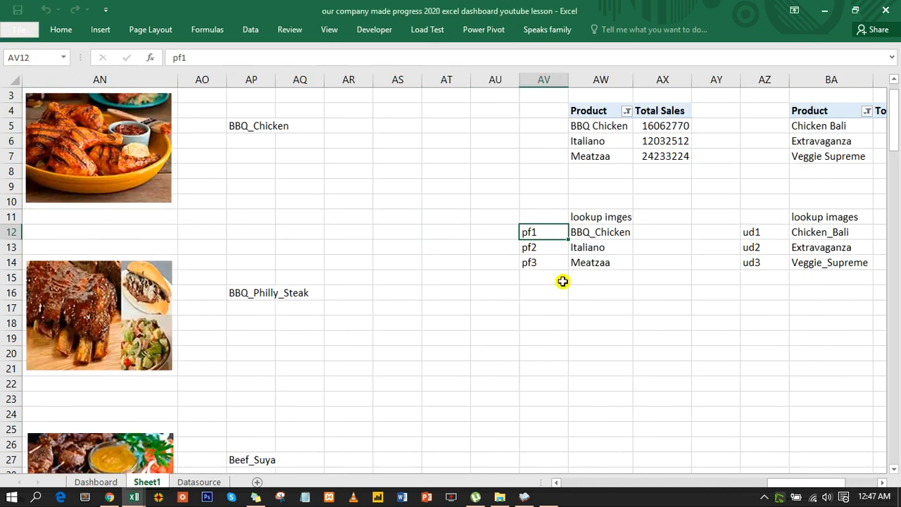
Step: Define the workbook name pf2_ referring to =INDIRECT(Sheet1!$AW$13)
left_click(546, 249)
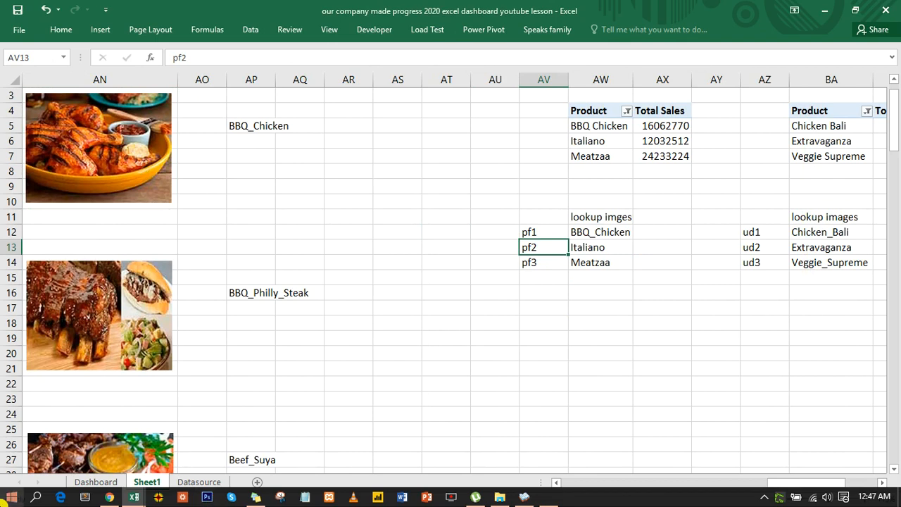
key("alt+m")
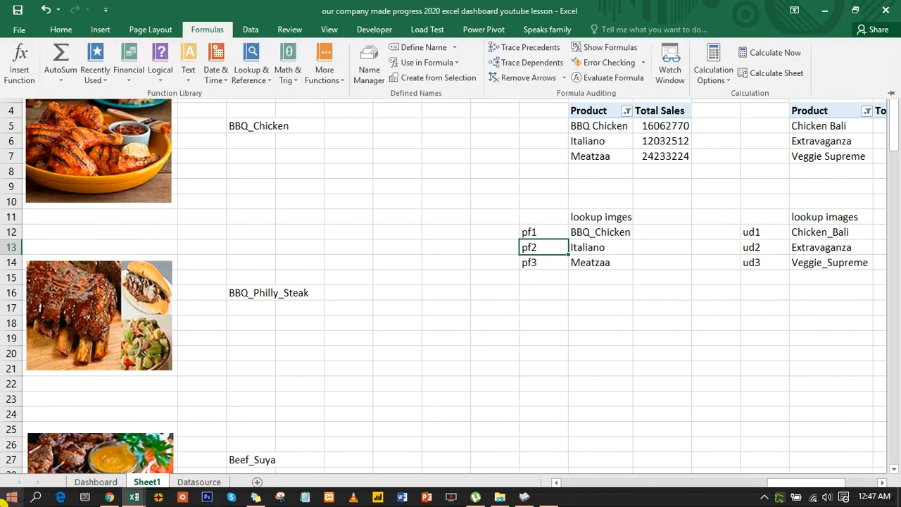
key("m")
key("d")
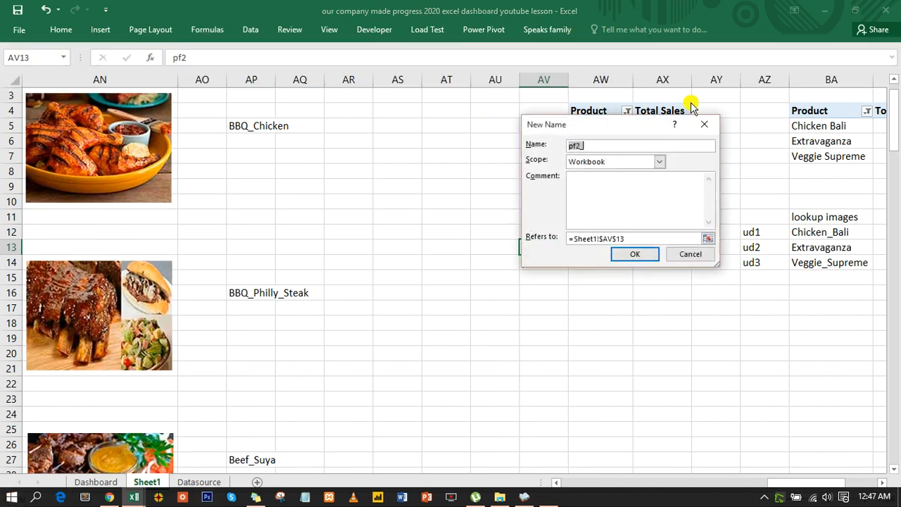
left_click_drag(618, 126, 402, 157)
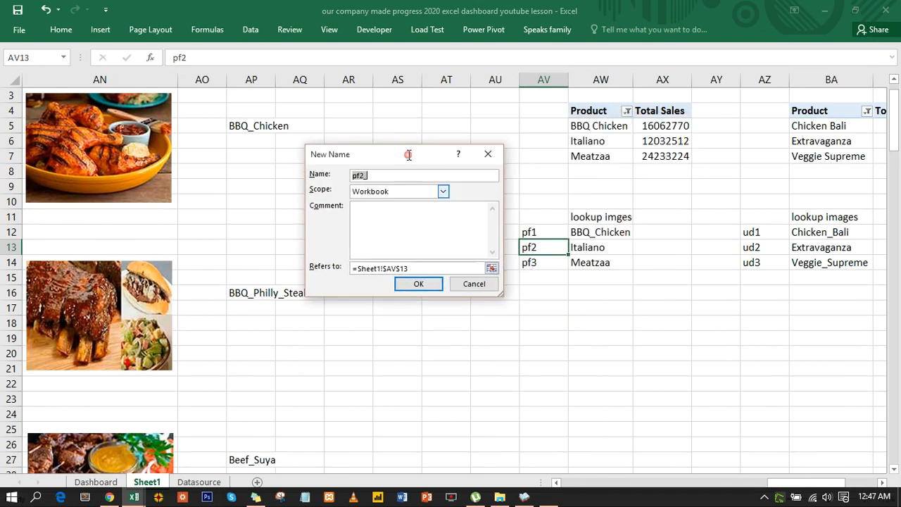
left_click(377, 272)
double_click(377, 273)
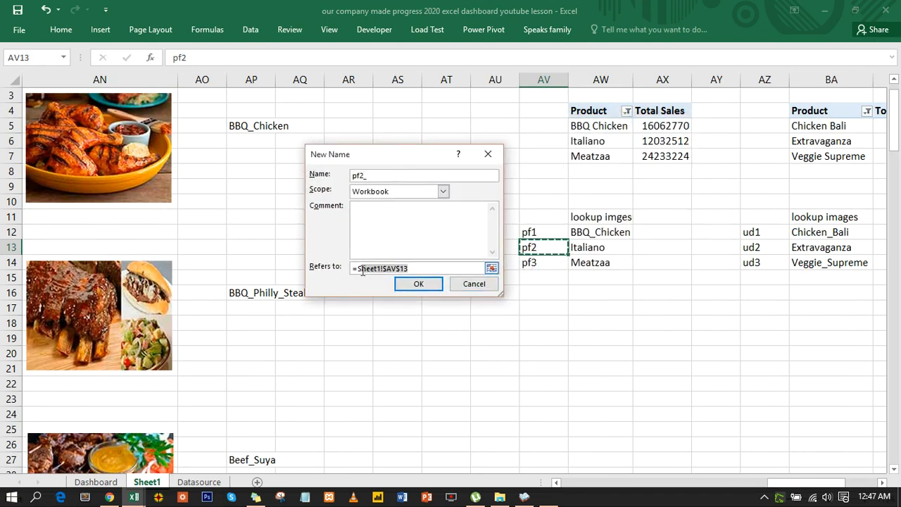
left_click(350, 273)
type("indirect(")
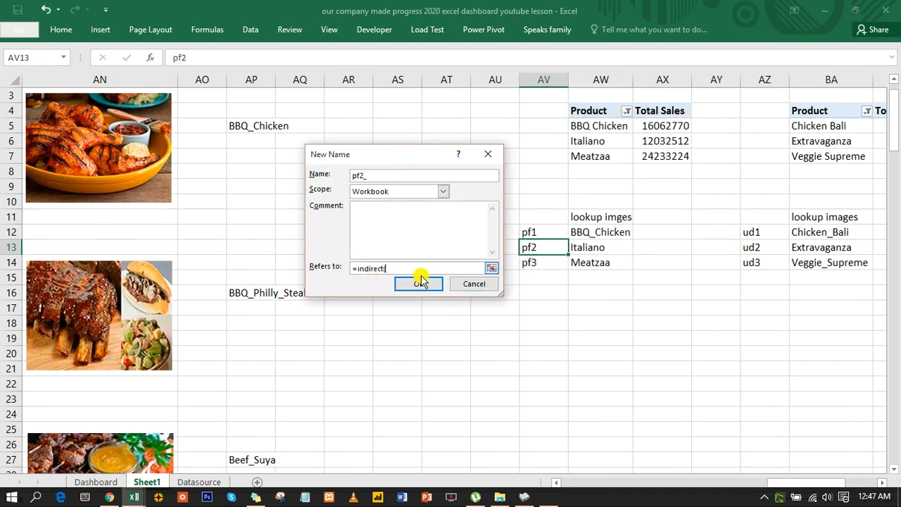
left_click(592, 250)
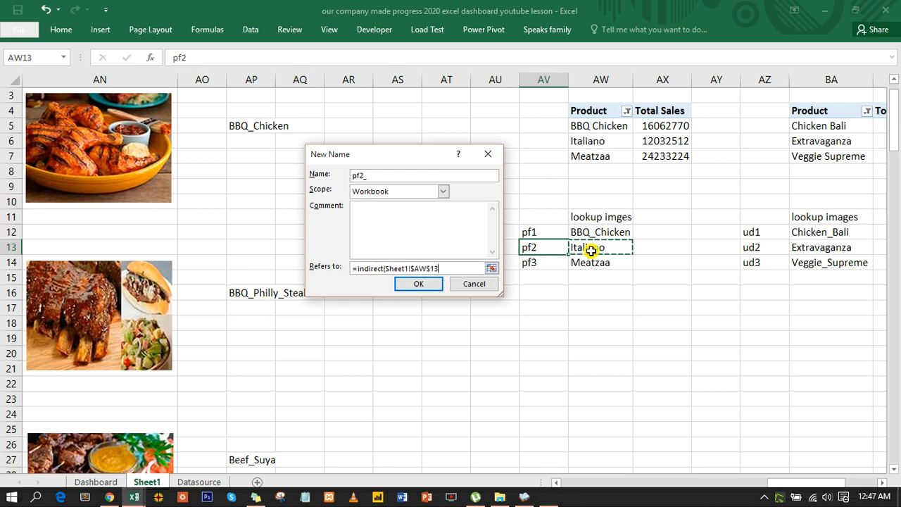
left_click(412, 283)
Step: Check which picture cell the name pf2_ points to and return to the lookup tables
left_click(306, 329)
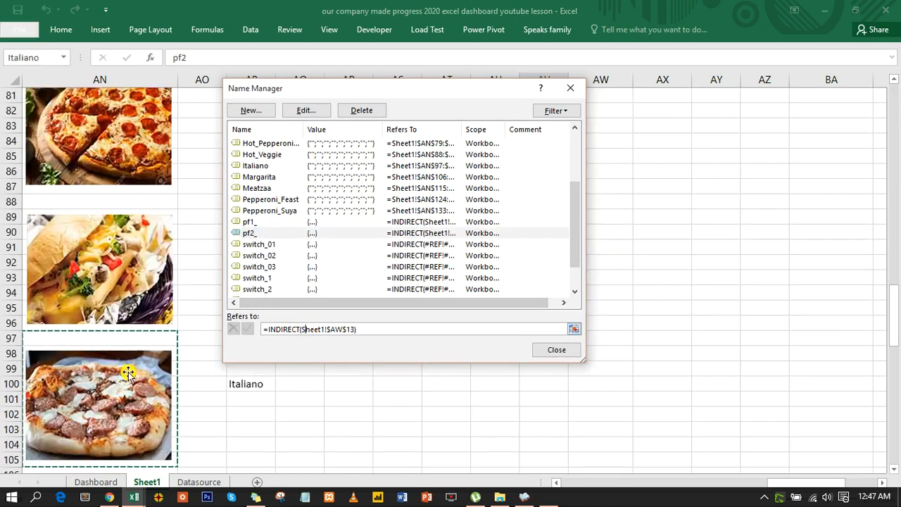
left_click(548, 356)
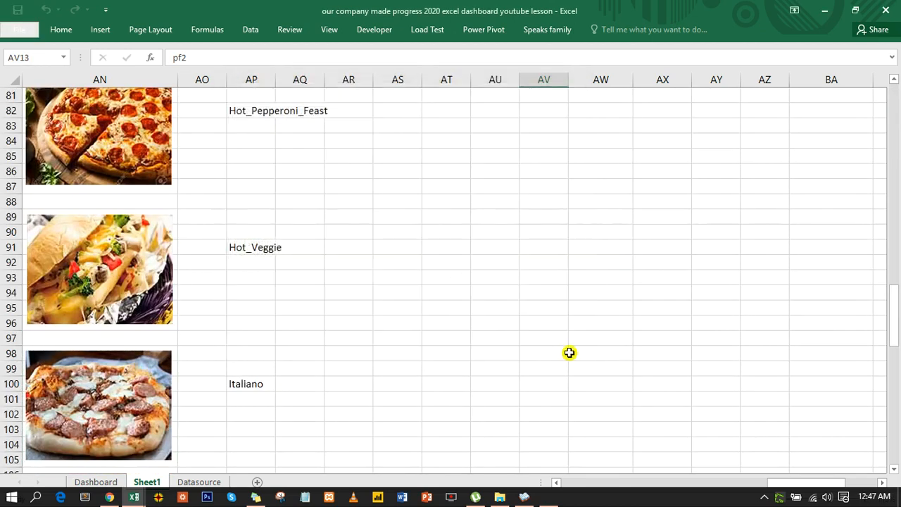
scroll(741, 336, "up", 1)
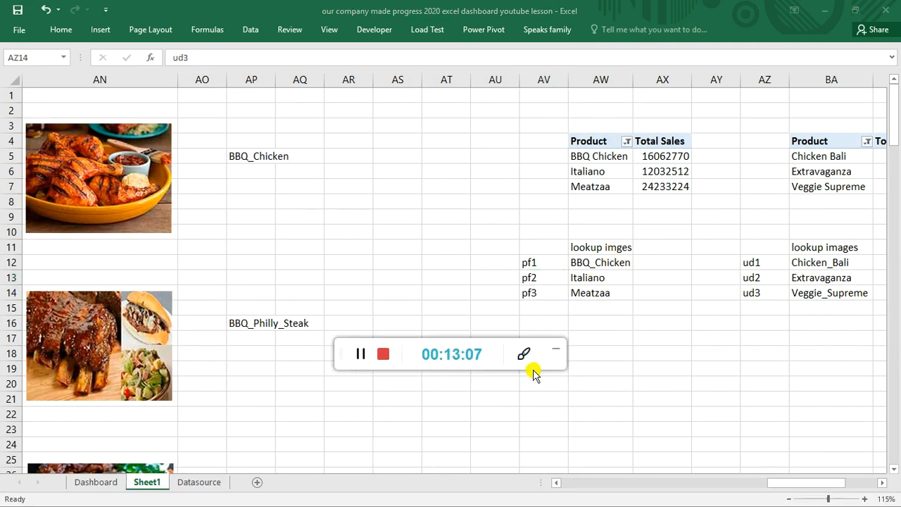
Step: Review the defined names pf1_ to pf3_ and ud1_ to ud3_, and check which picture cell ud2_ points to
left_click(560, 355)
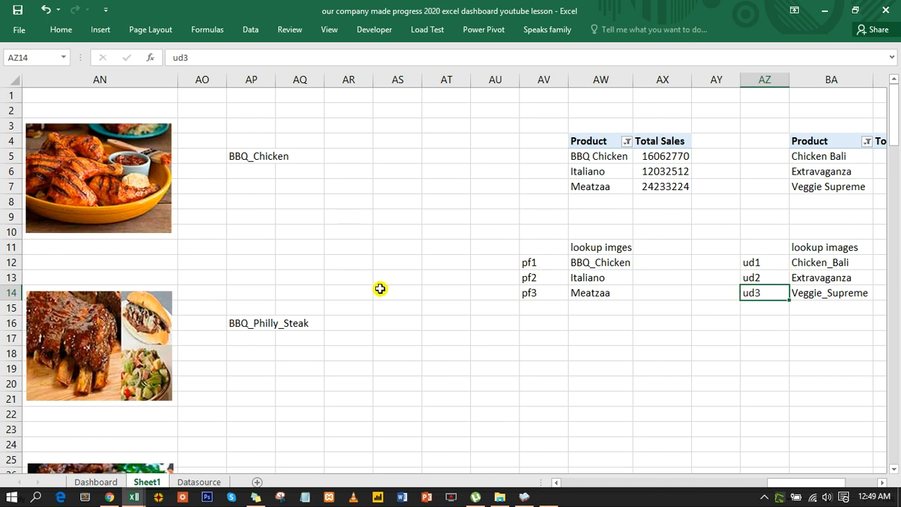
left_click(209, 30)
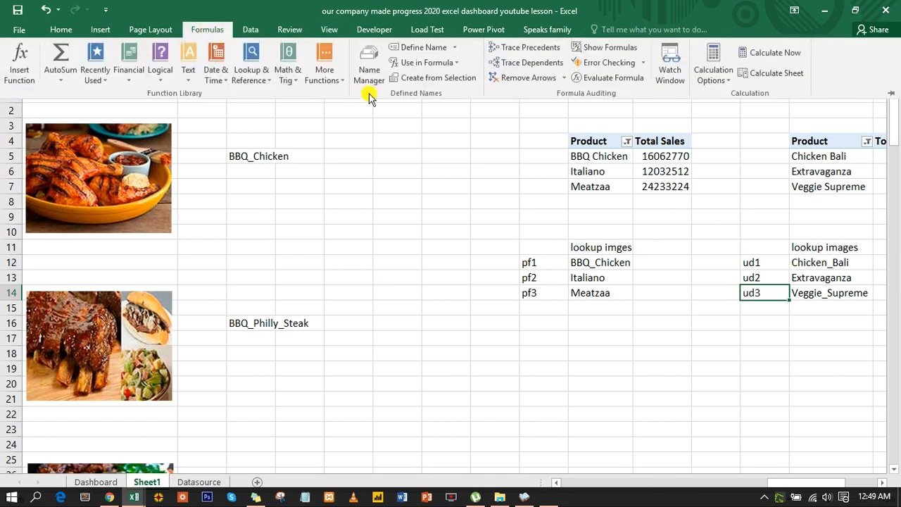
left_click(369, 90)
scroll(258, 243, "down", 5)
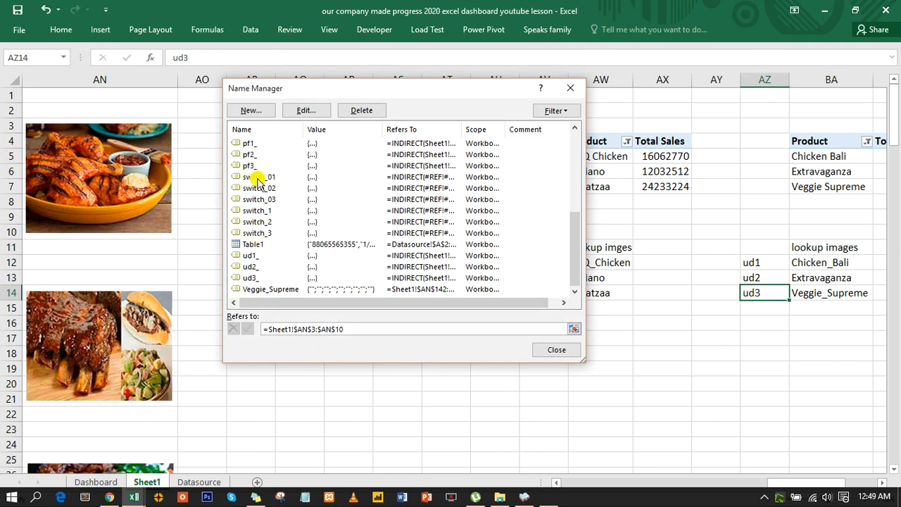
left_click(248, 266)
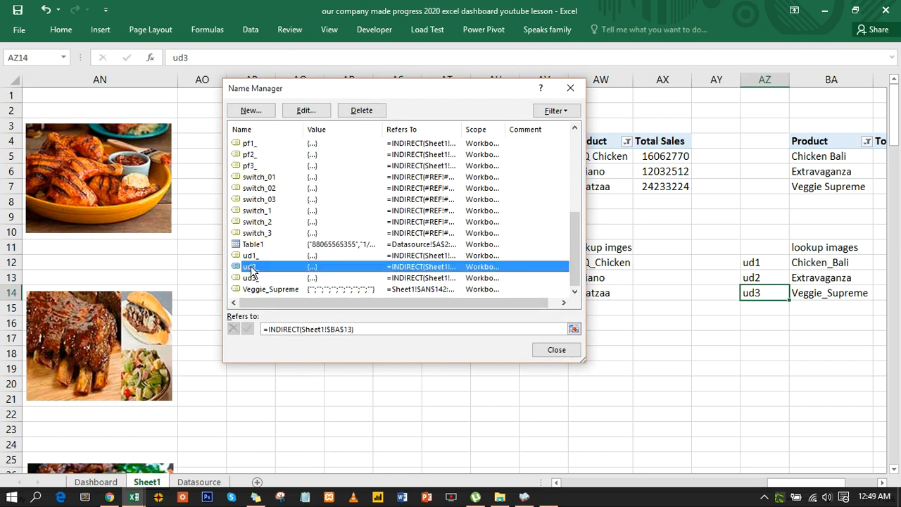
left_click(312, 329)
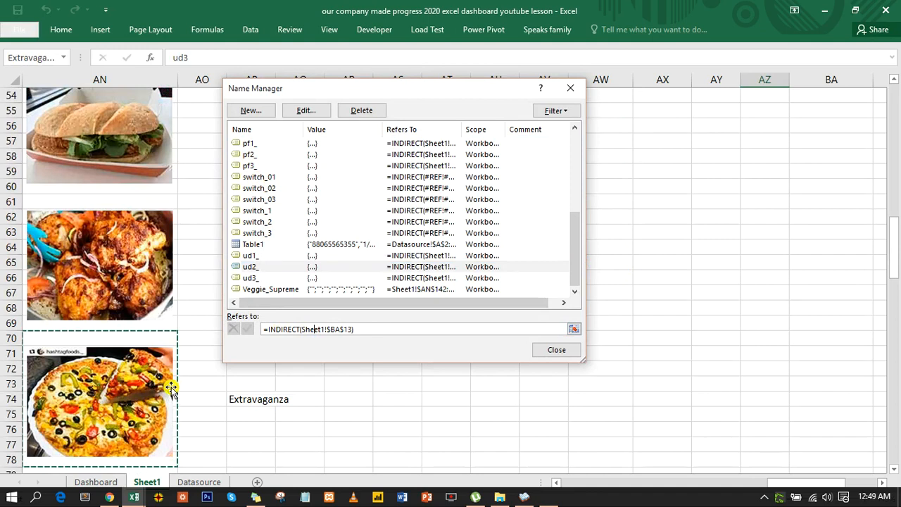
left_click(555, 350)
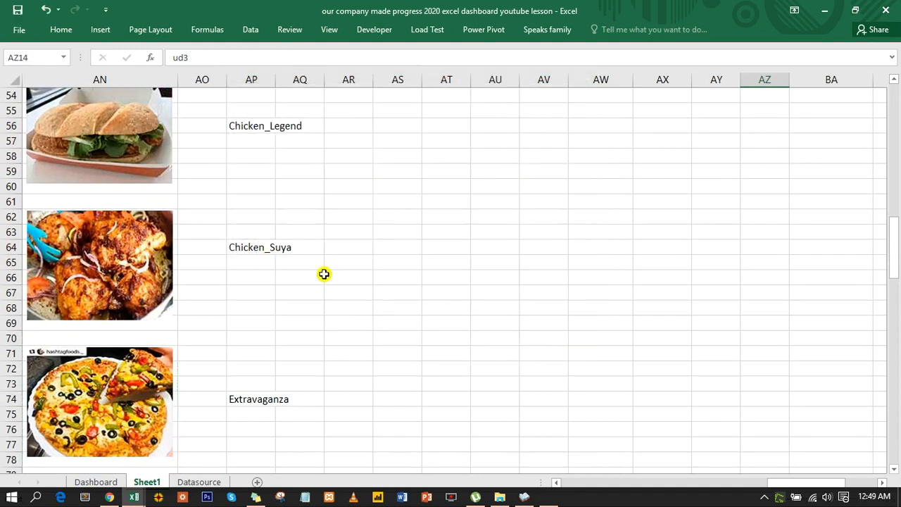
scroll(330, 277, "up", 6)
scroll(330, 277, "up", 12)
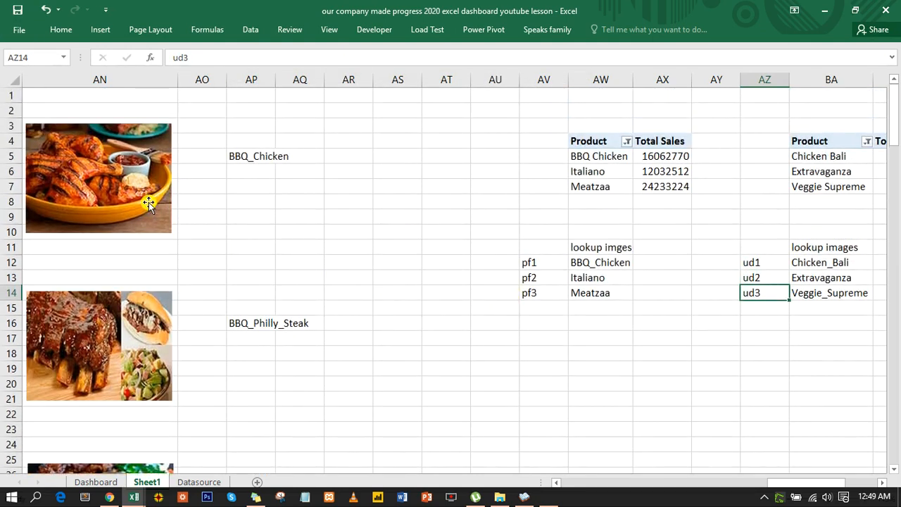
left_click(123, 186)
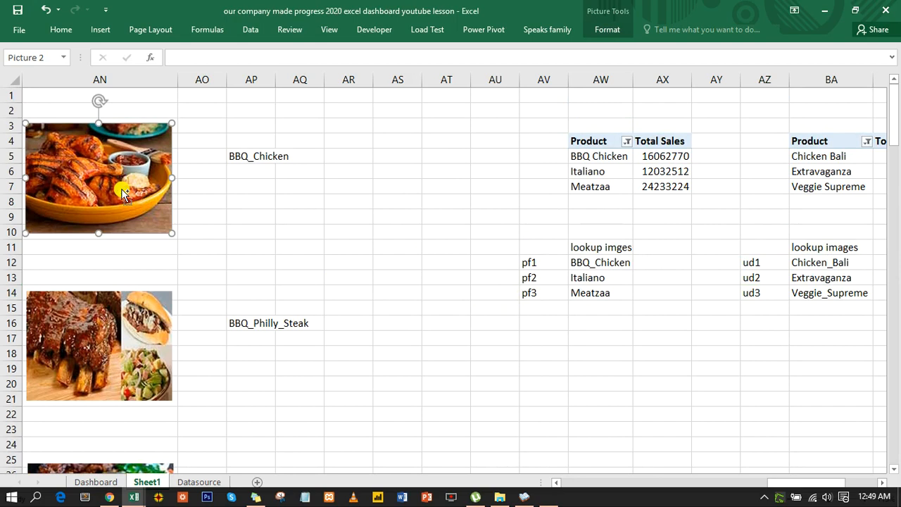
left_click_drag(121, 189, 324, 196)
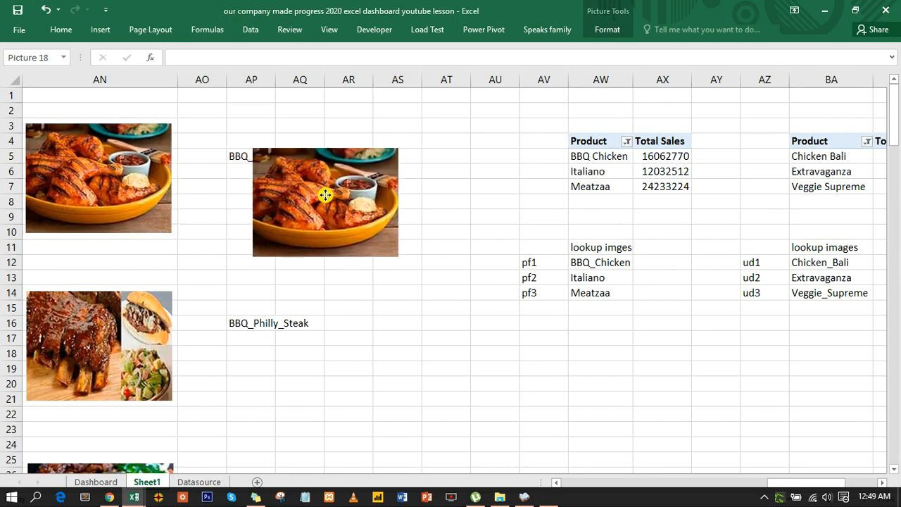
key("Delete")
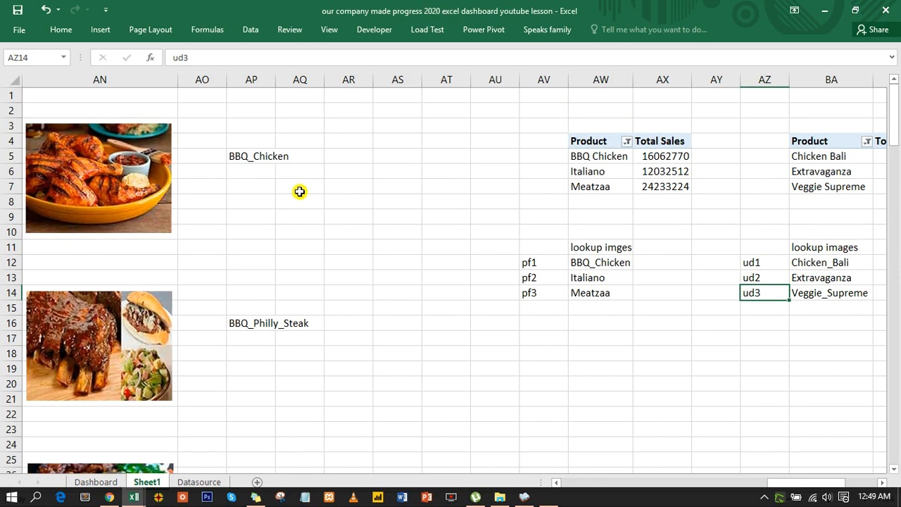
Step: Hide the gridlines on Sheet1
left_click(324, 30)
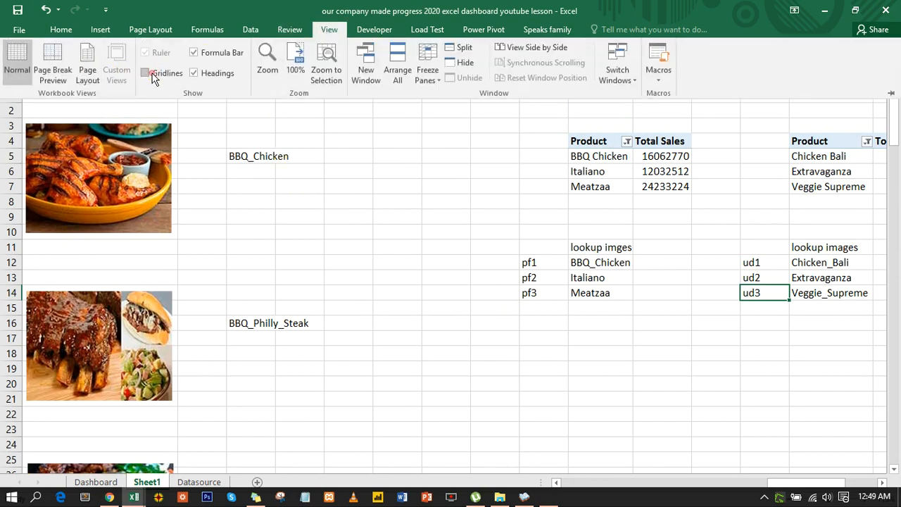
left_click(304, 225)
left_click(278, 207)
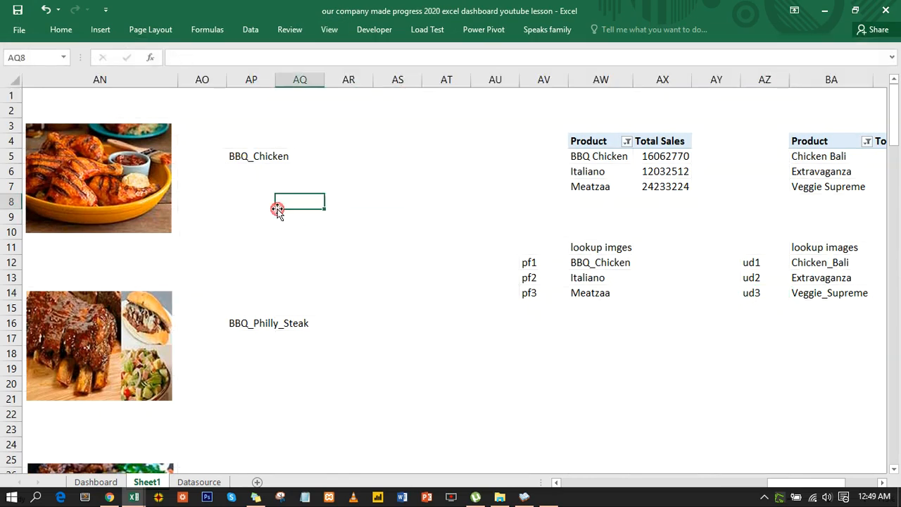
Step: Paste a copy of the BBQ_Chicken picture into the first row of the Popular products box on the Dashboard sheet
left_click(97, 481)
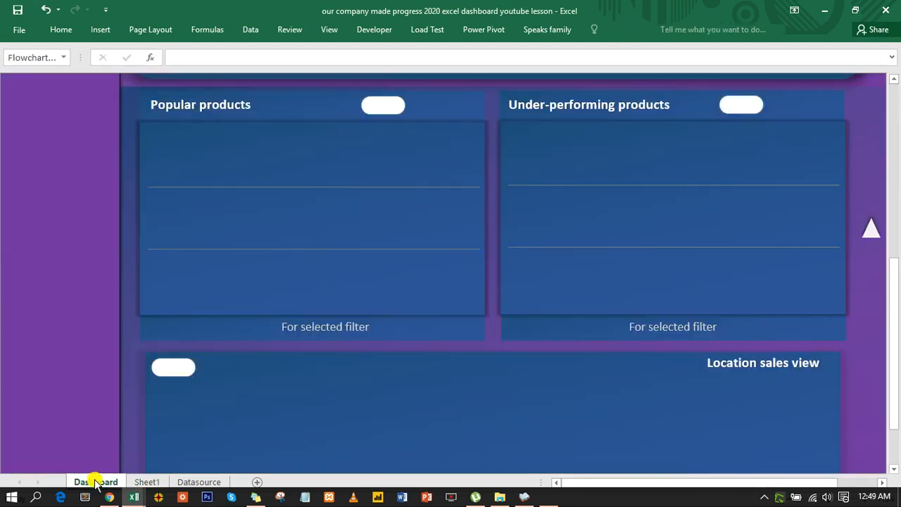
left_click(187, 160)
left_click(187, 161)
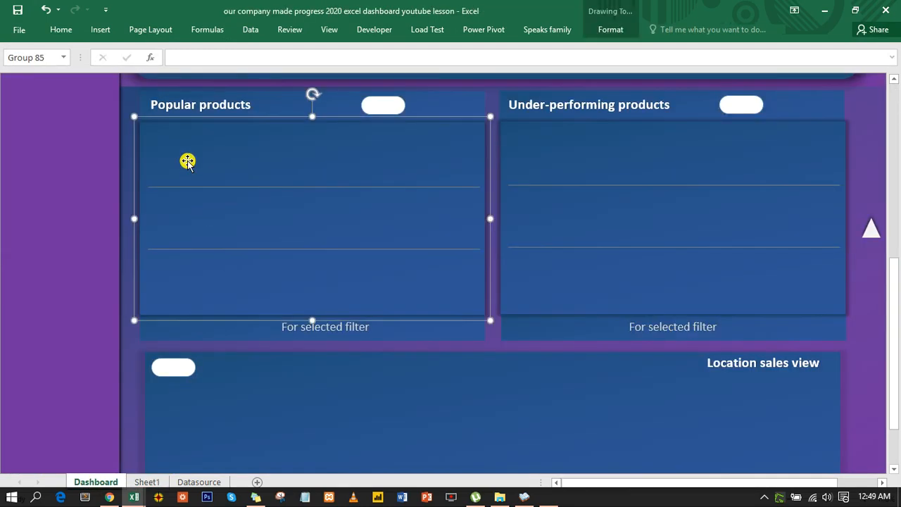
left_click(188, 161)
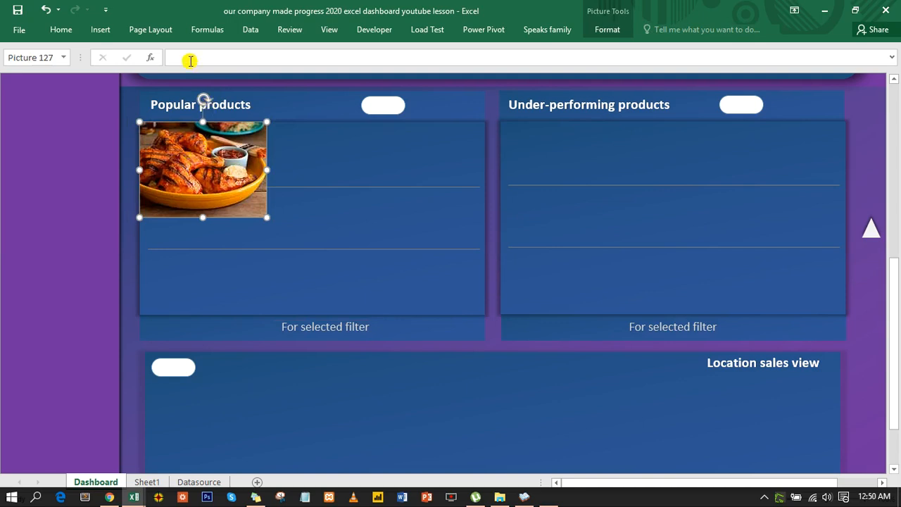
Step: Link the pasted picture in the Popular products box to the defined name with the formula =pf1_
left_click(147, 482)
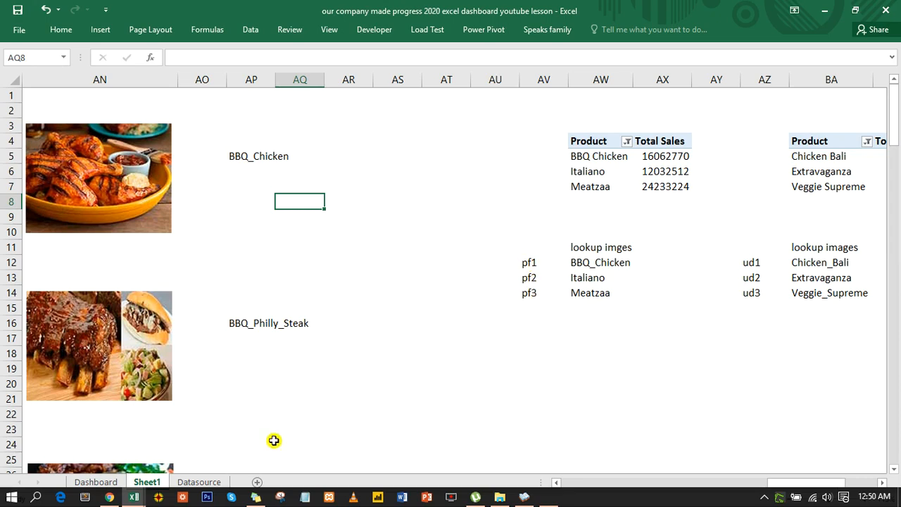
left_click(96, 483)
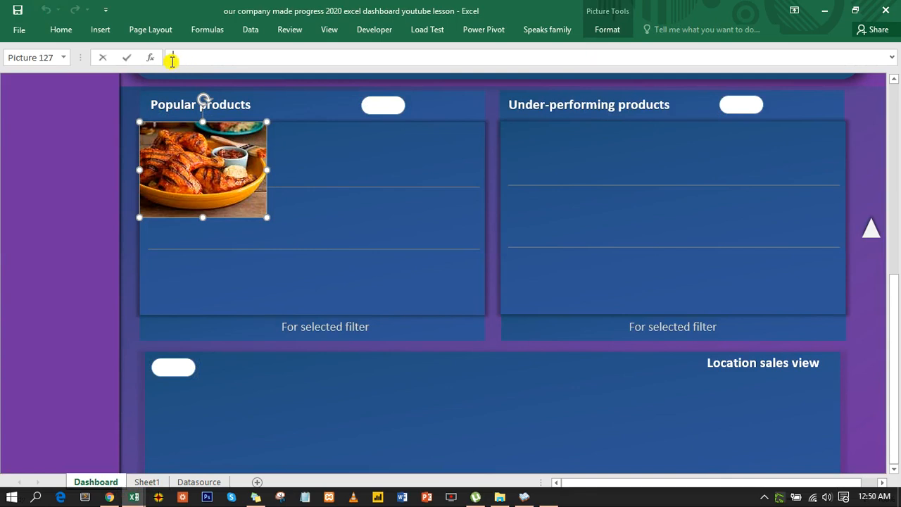
type("=p")
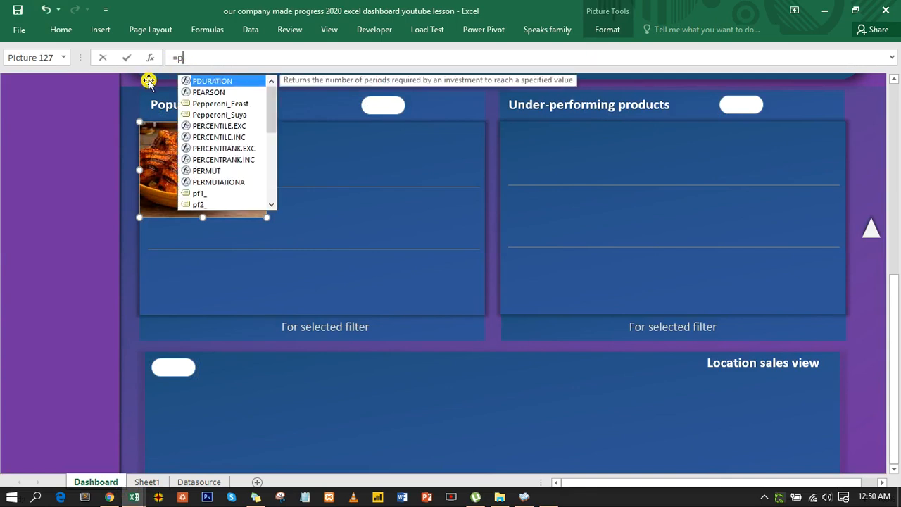
type("f")
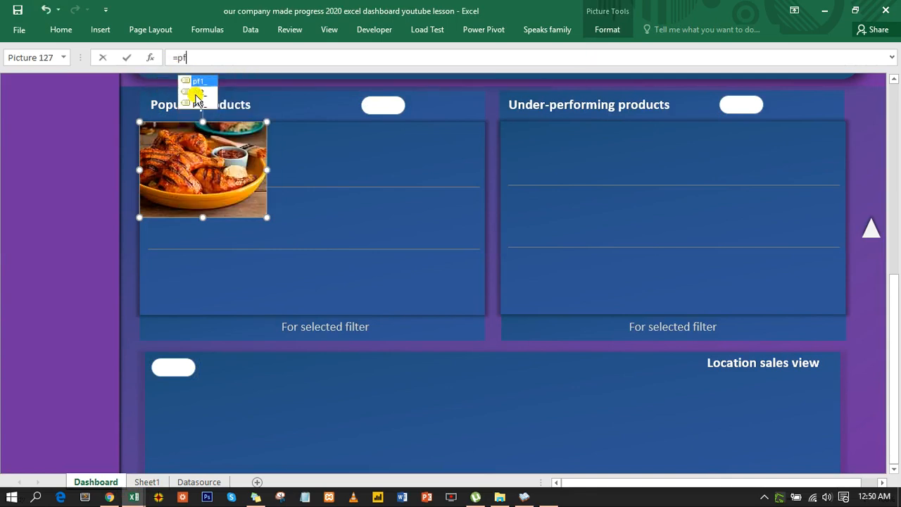
key("Tab")
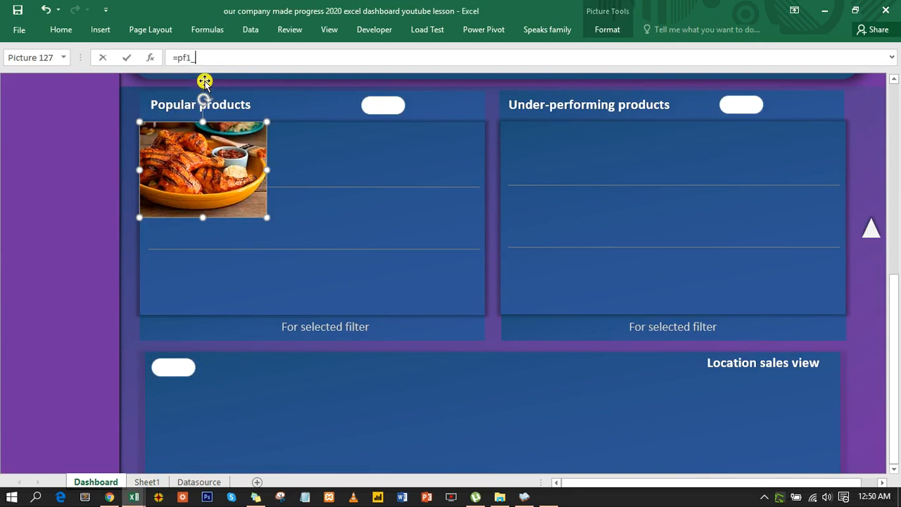
key("BackSpace")
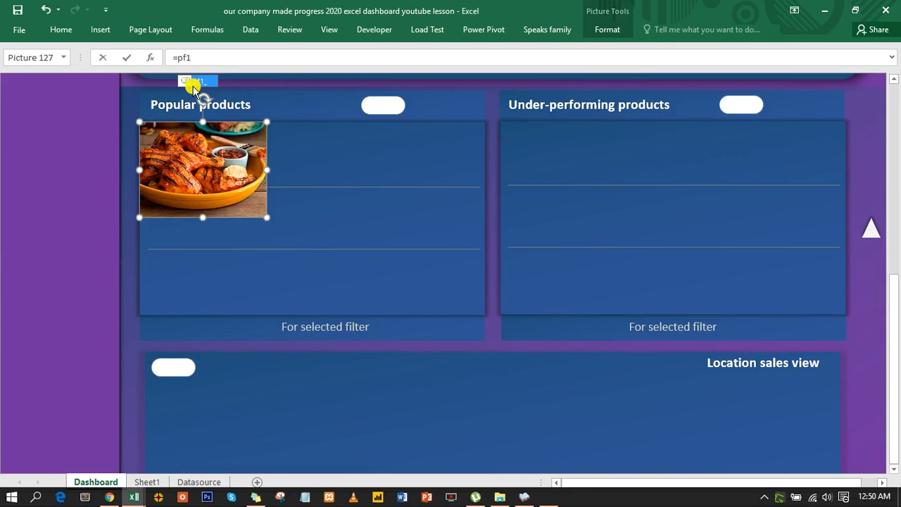
double_click(194, 83)
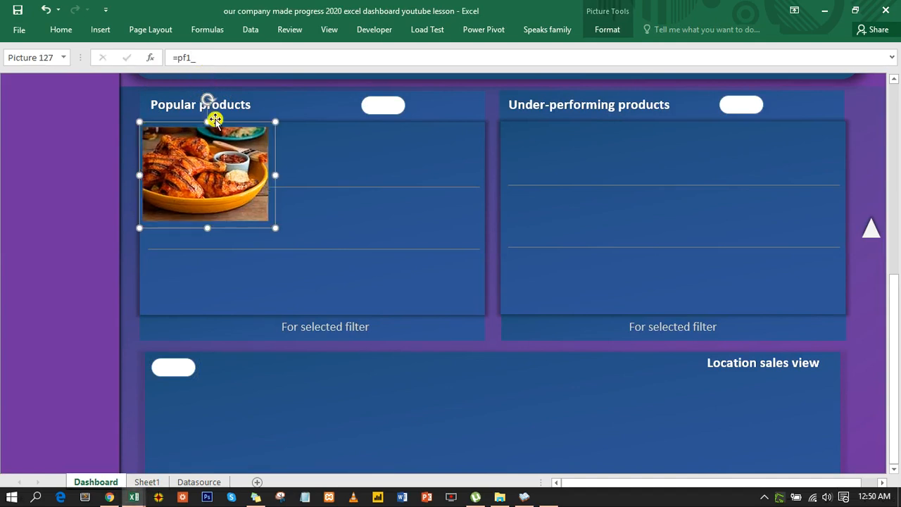
Step: Change the linked picture's formula to =pf2 and deselect the picture
left_click(188, 59)
type("pf2")
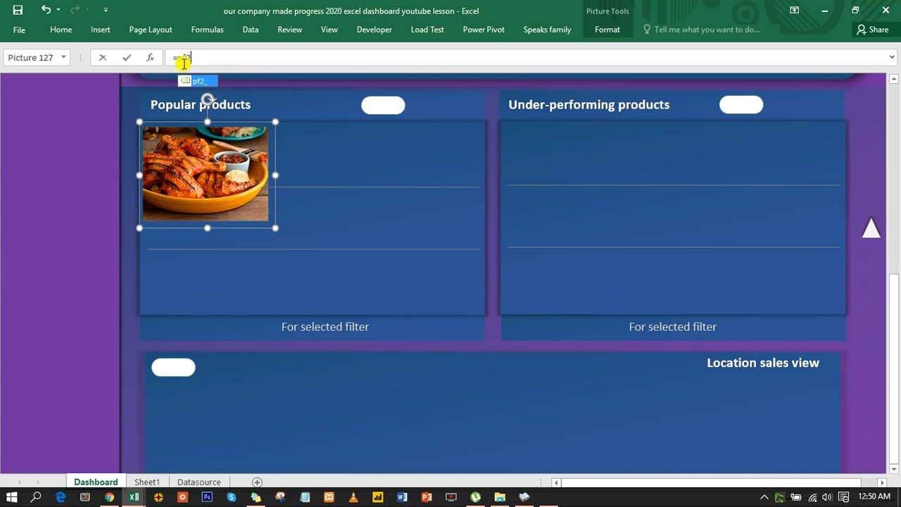
key("Return")
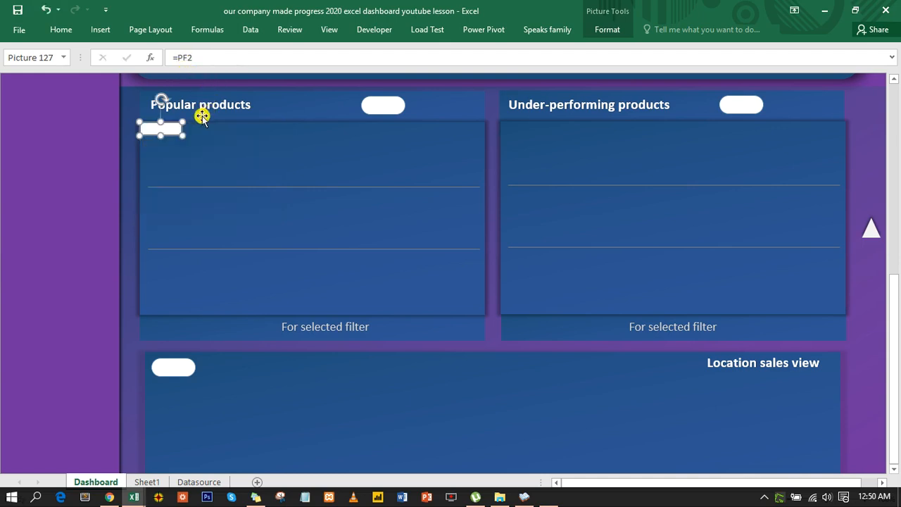
key("Escape")
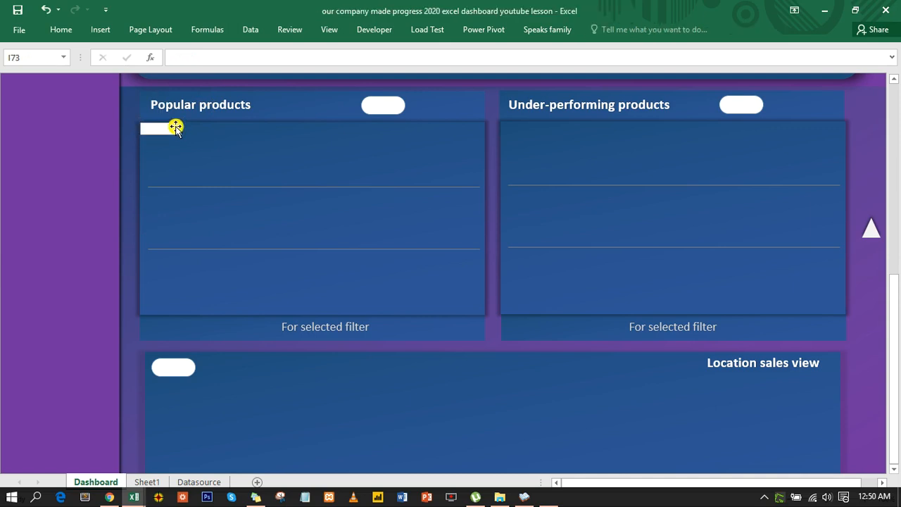
Step: Replace the blank =PF2 picture with a fresh copy of the BBQ_Chicken picture, placed in the first row of the Popular products box
left_click(170, 131)
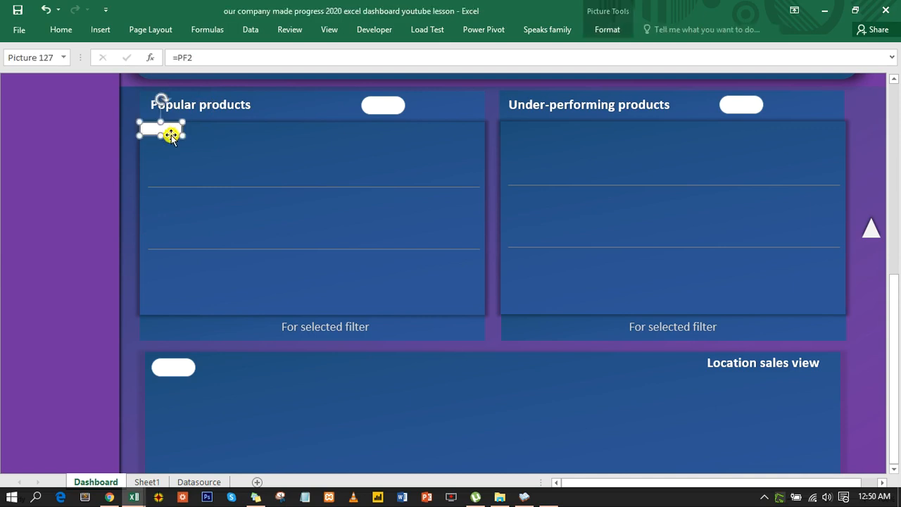
key("Escape")
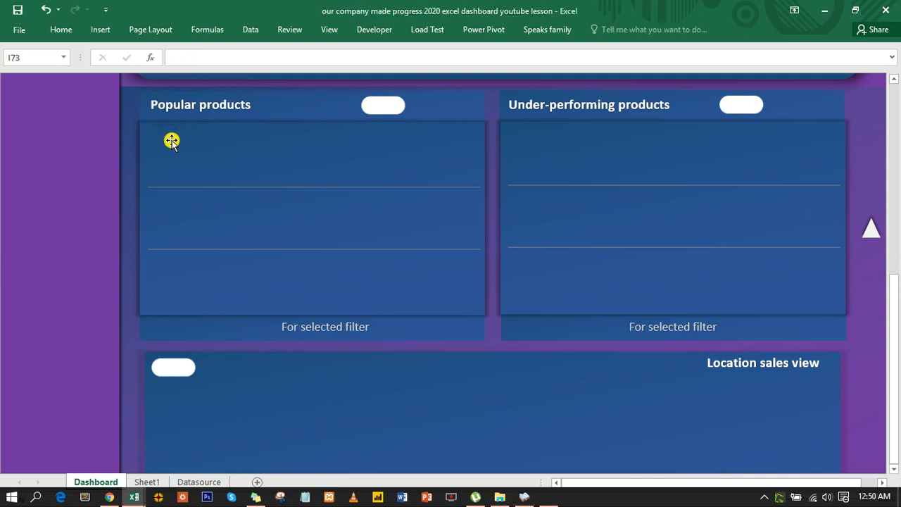
key("ctrl+v")
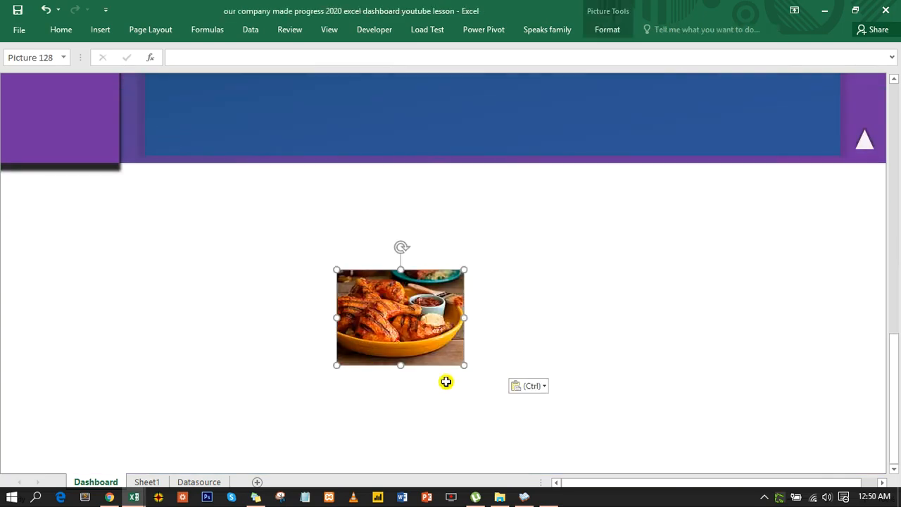
left_click_drag(419, 329, 272, 148)
scroll(277, 161, "up", 10)
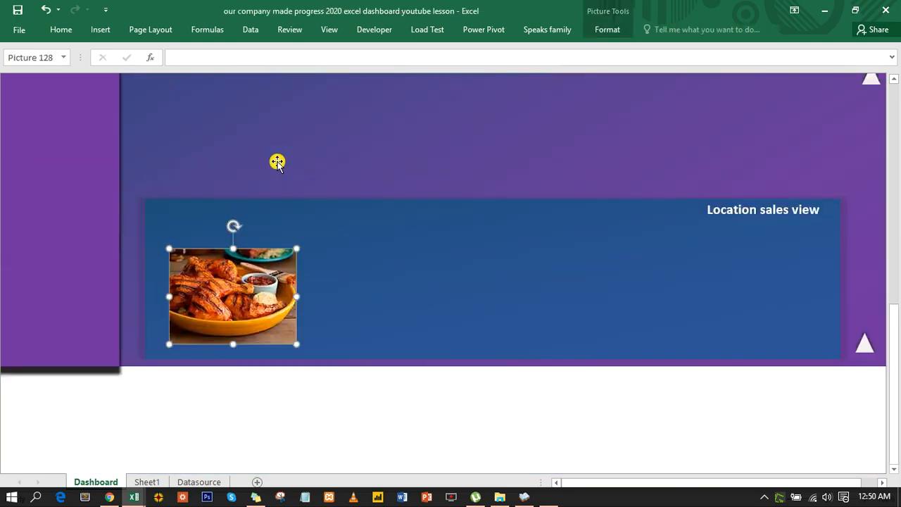
scroll(259, 330, "up", 1)
scroll(253, 362, "down", 3)
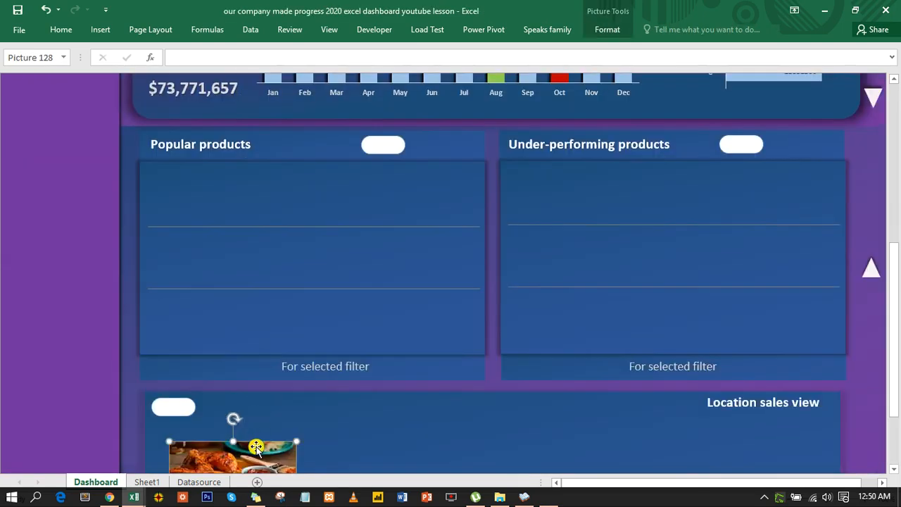
left_click_drag(256, 451, 241, 165)
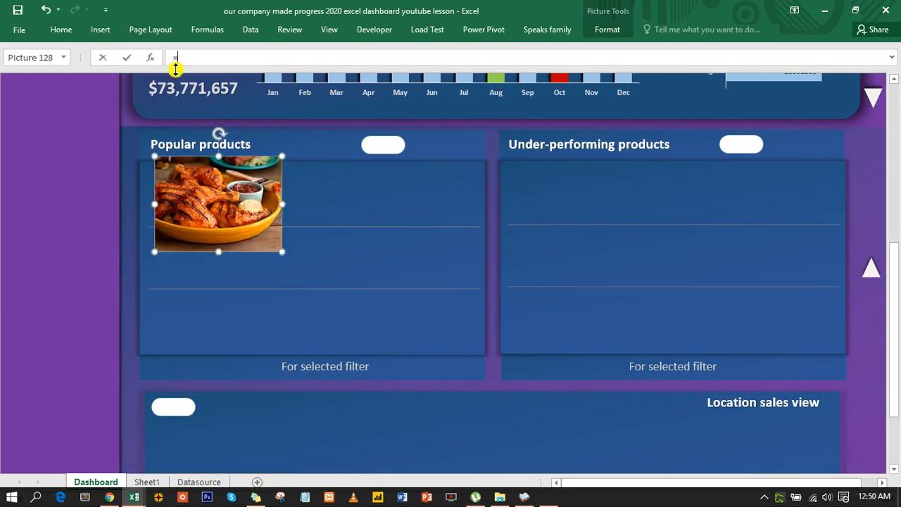
Step: Link the chicken picture to =pf1_, then duplicate it twice and spread the copies across the lower Popular products box
type("=p")
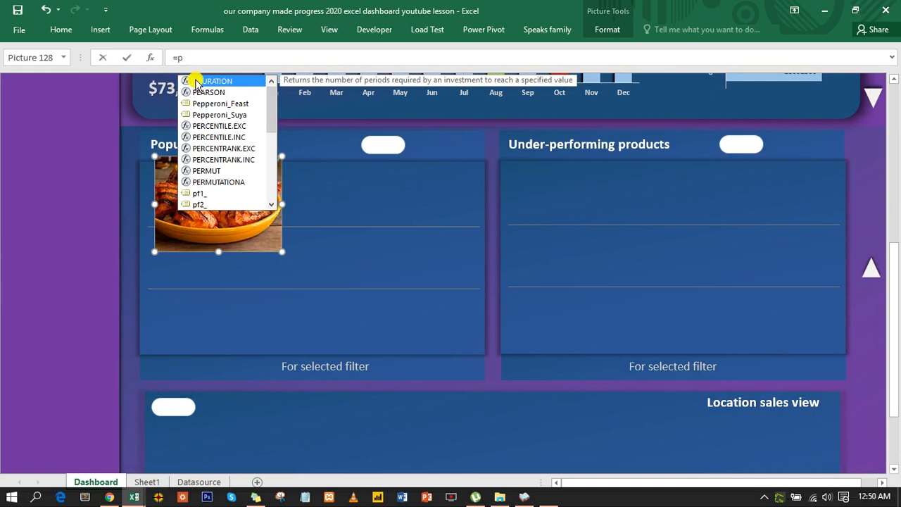
double_click(200, 194)
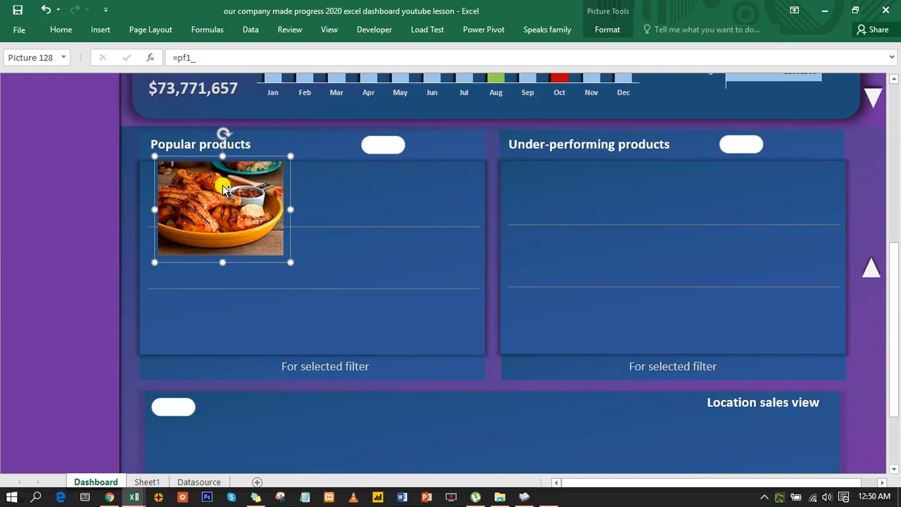
key("ctrl+d")
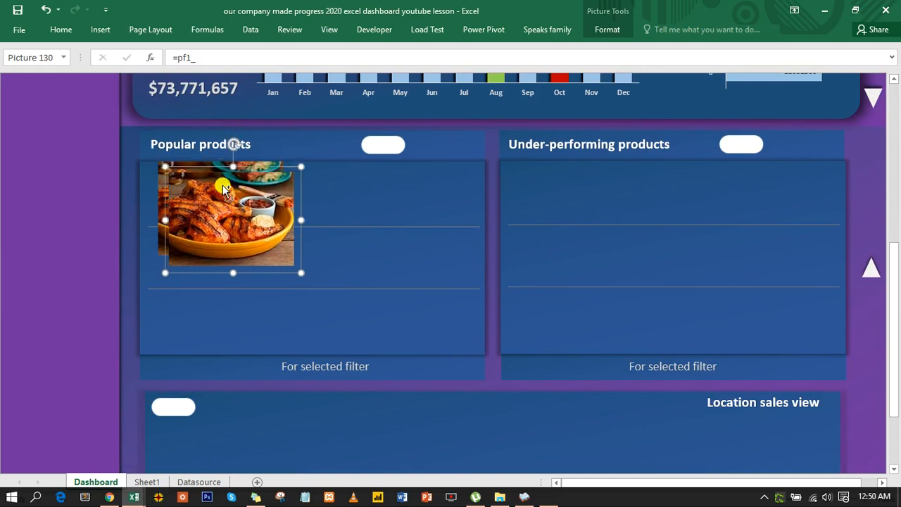
left_click_drag(223, 185, 374, 282)
left_click_drag(248, 212, 213, 303)
Step: Change the formulas of the two duplicated pictures to =pf2_ for the left copy and =pf3_ for the right copy
left_click_drag(202, 54, 180, 58)
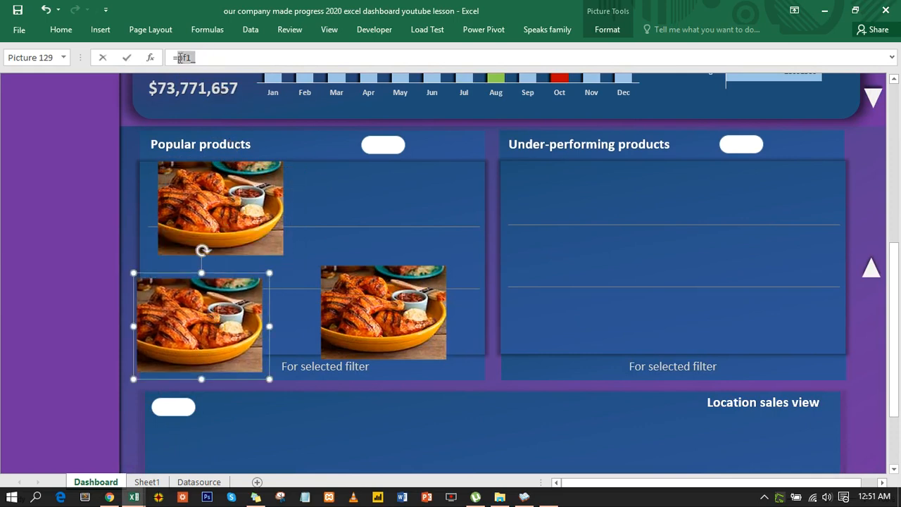
type("pf2_")
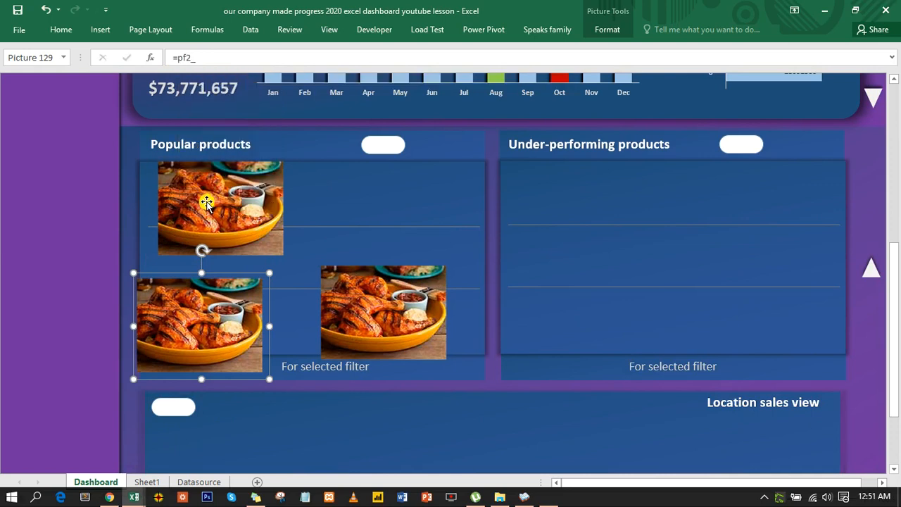
left_click(349, 296)
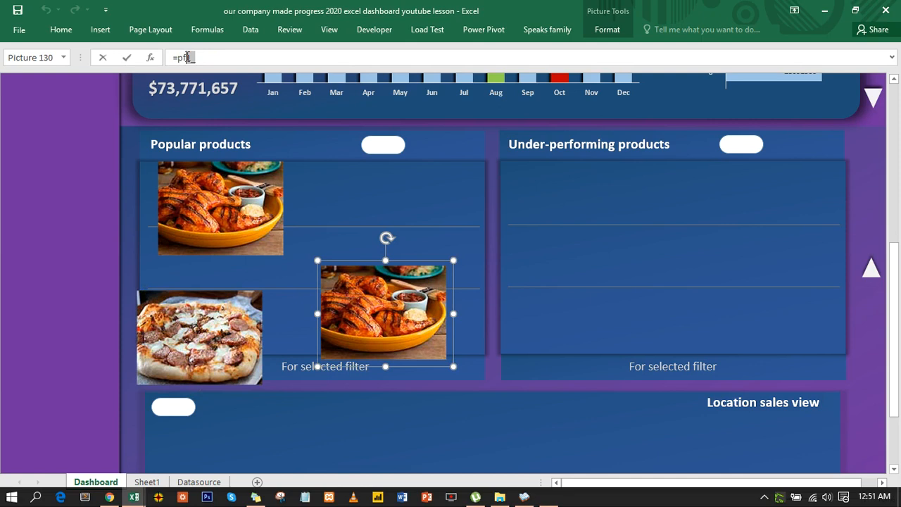
type("pf3_")
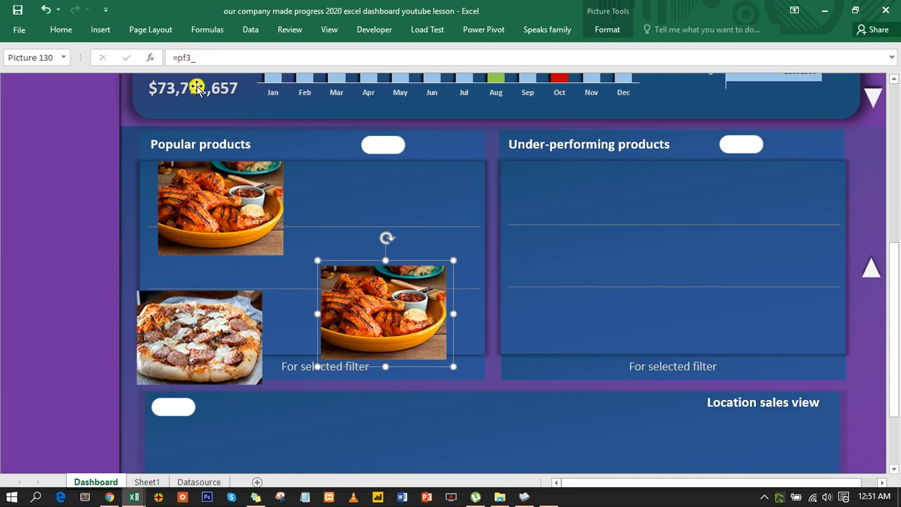
Step: Set the height of all three linked Popular products pictures to 0.9"
left_click(190, 331, "ctrl")
left_click(239, 215, "ctrl")
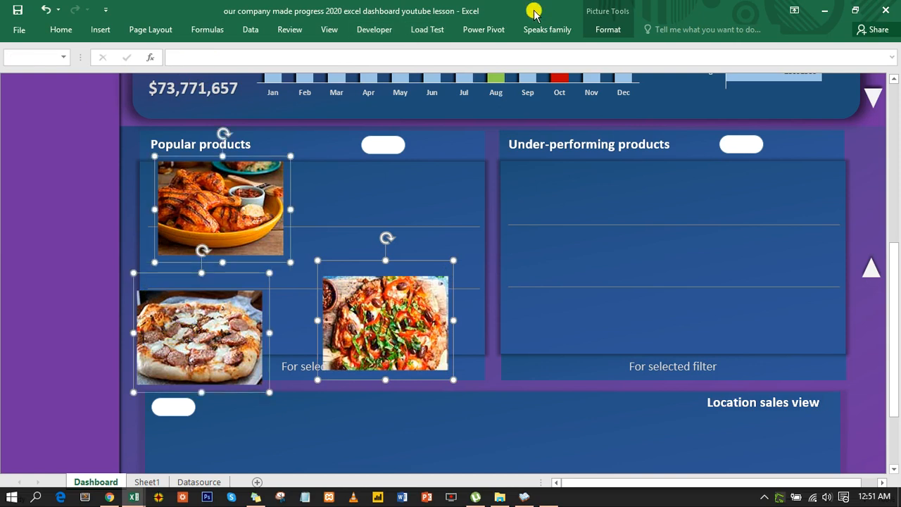
left_click(606, 28)
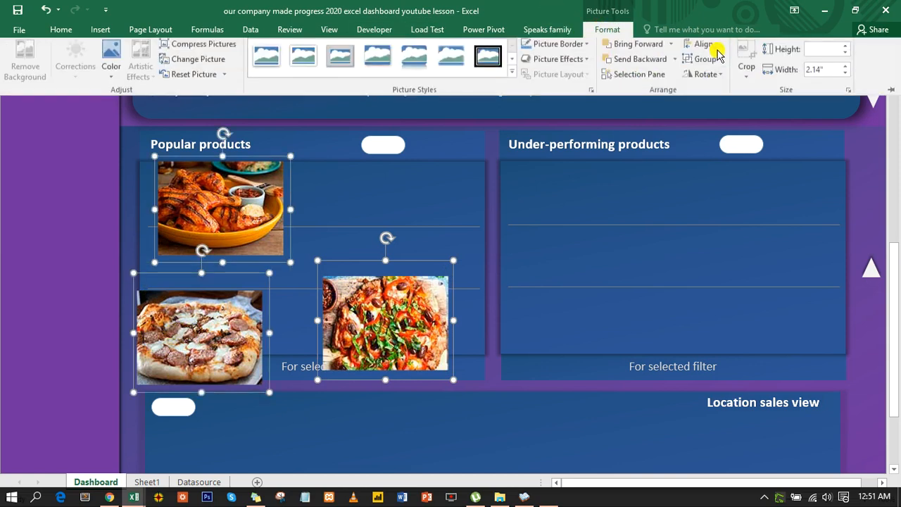
left_click(846, 55)
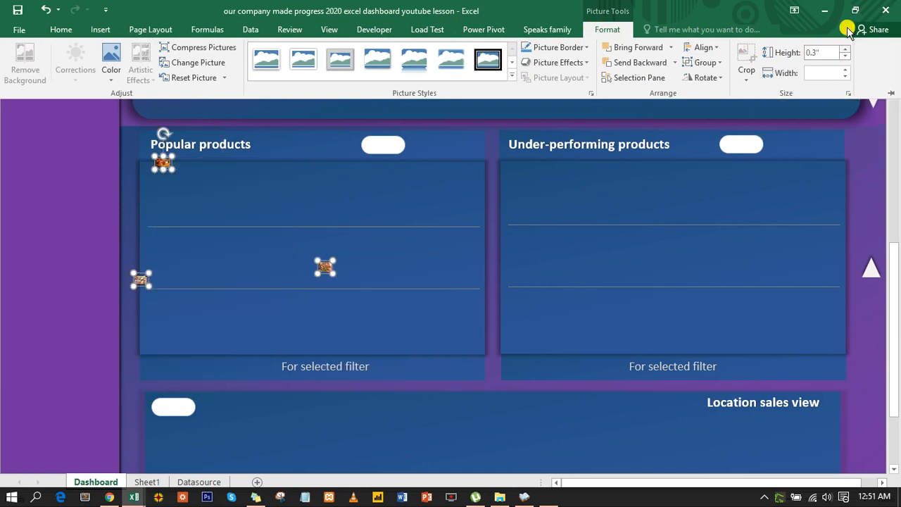
left_click(846, 49)
left_click(846, 50)
left_click(846, 49)
left_click(846, 49)
left_click(846, 49)
left_click(846, 49)
left_click(846, 49)
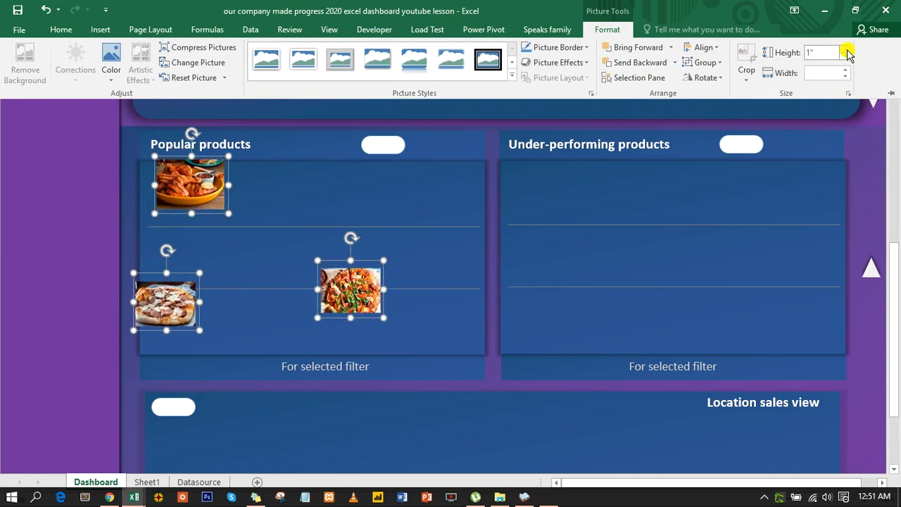
left_click(846, 49)
left_click(846, 49)
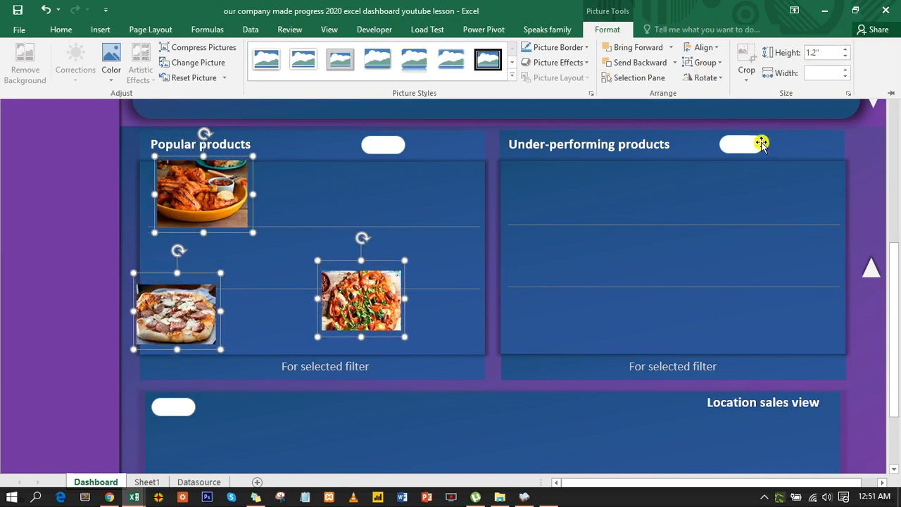
left_click(846, 60)
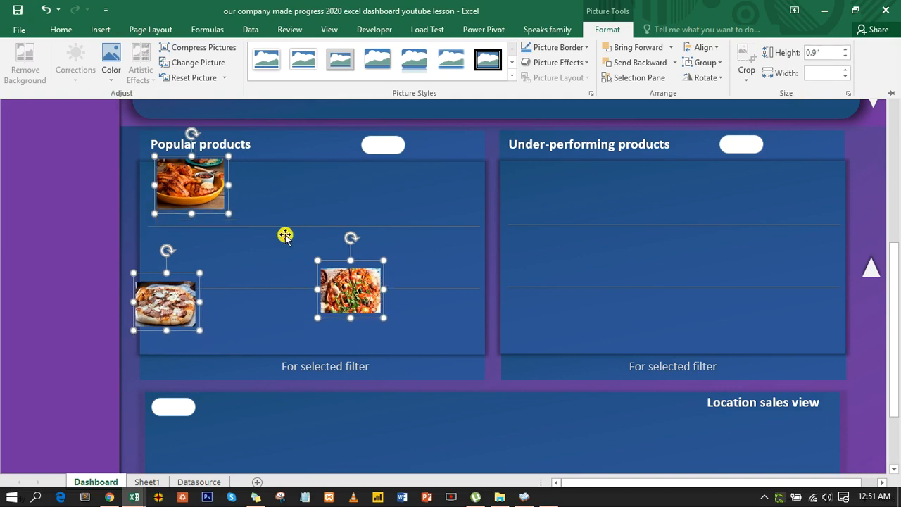
Step: Place the pf1_, pf2_ and pf3_ pictures in the first, second and third rows at the left side of the Popular products box
left_click(271, 254)
left_click(182, 201)
left_click(250, 260)
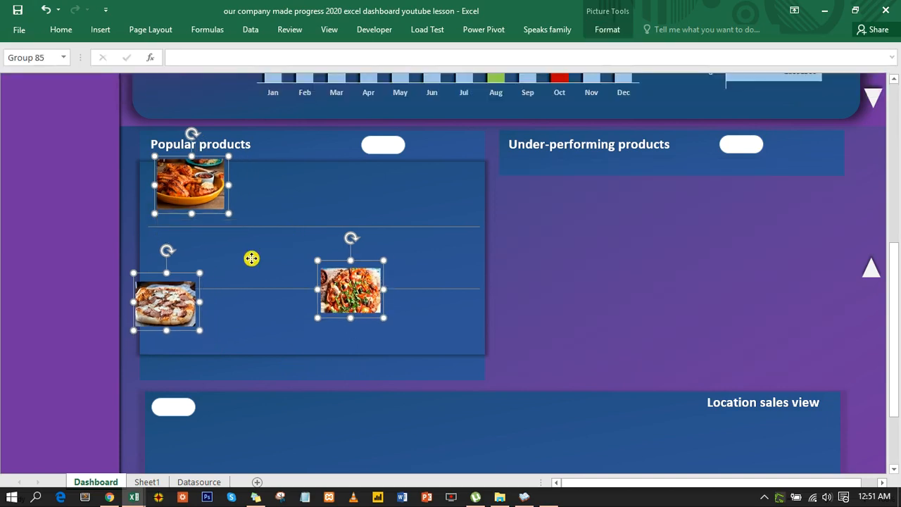
left_click(191, 204)
left_click(188, 185)
left_click_drag(189, 185, 184, 197)
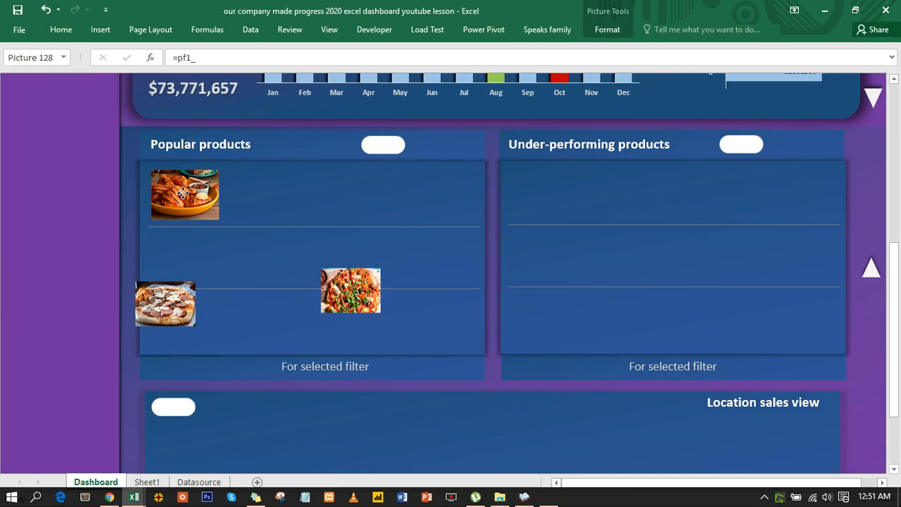
left_click(169, 308)
left_click_drag(169, 307, 181, 258)
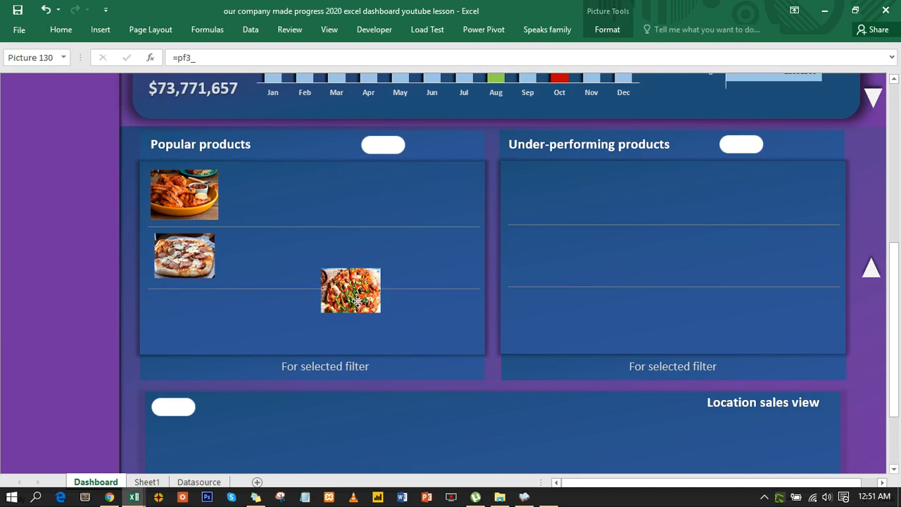
left_click_drag(358, 302, 190, 318)
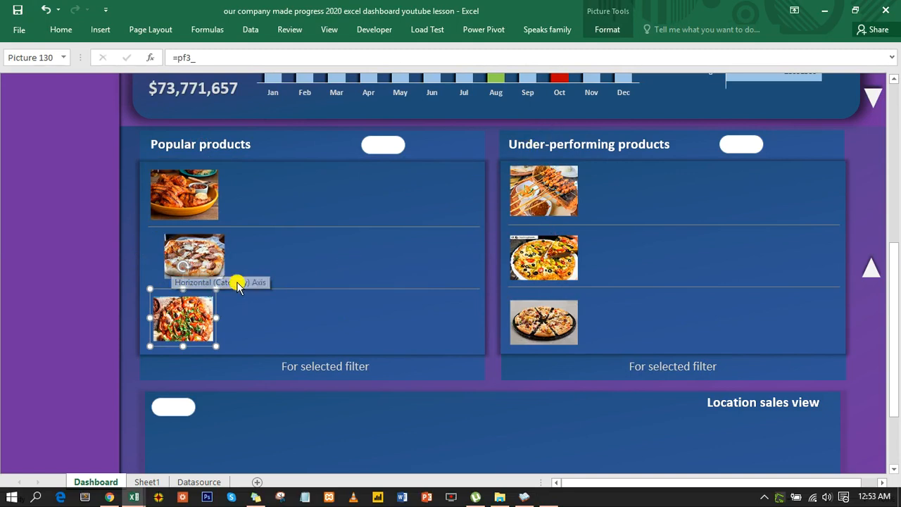
Step: Align the three Popular products pictures along their left edges
left_click(198, 253, "ctrl")
left_click(186, 197, "ctrl")
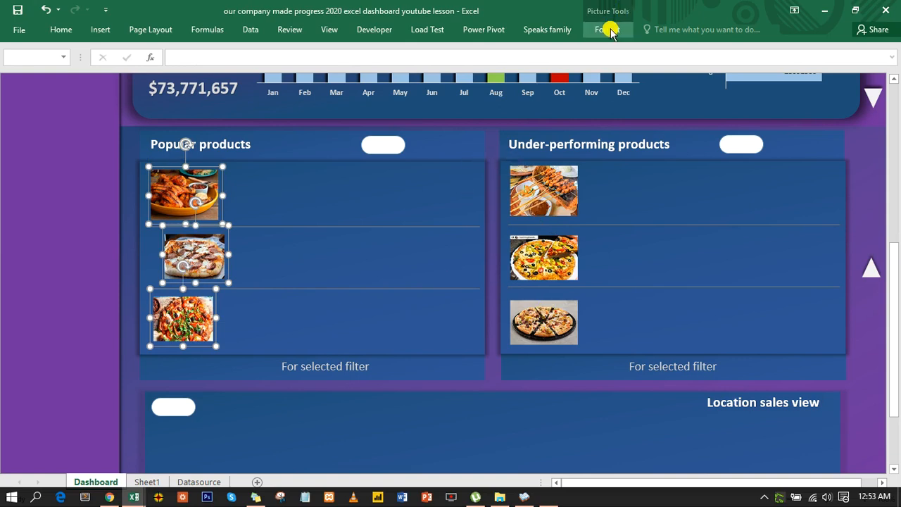
left_click(607, 30)
left_click(715, 50)
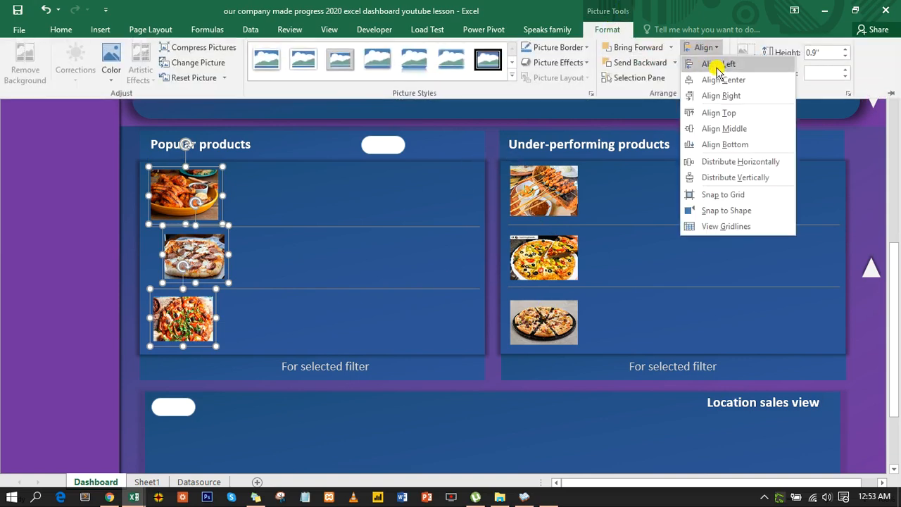
left_click(724, 71)
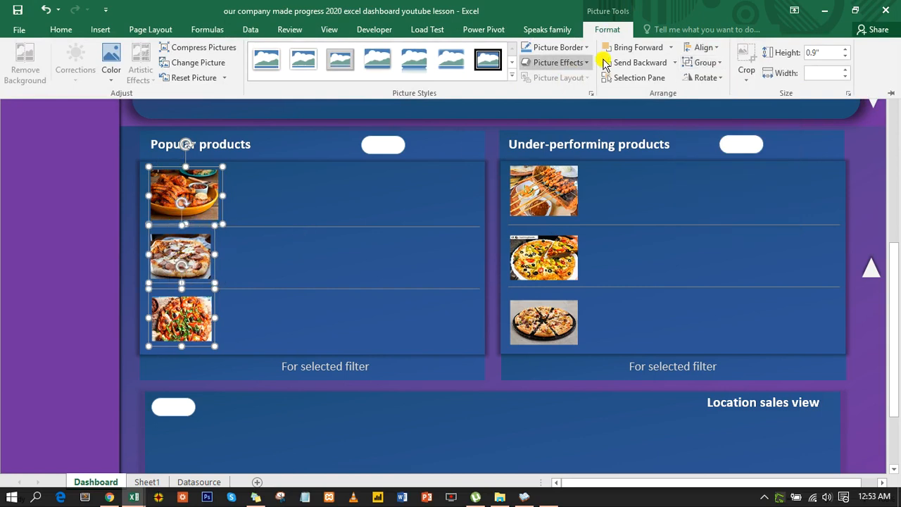
Step: Open the alignment options for the three selected Popular products pictures
left_click(706, 47)
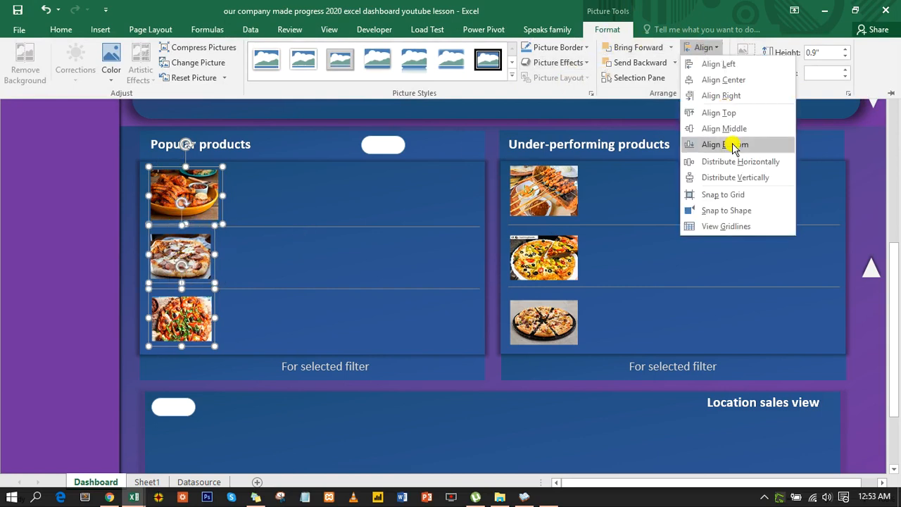
Step: Distribute the three Popular products pictures vertically and shrink the first picture to match the width of the other two
left_click(733, 181)
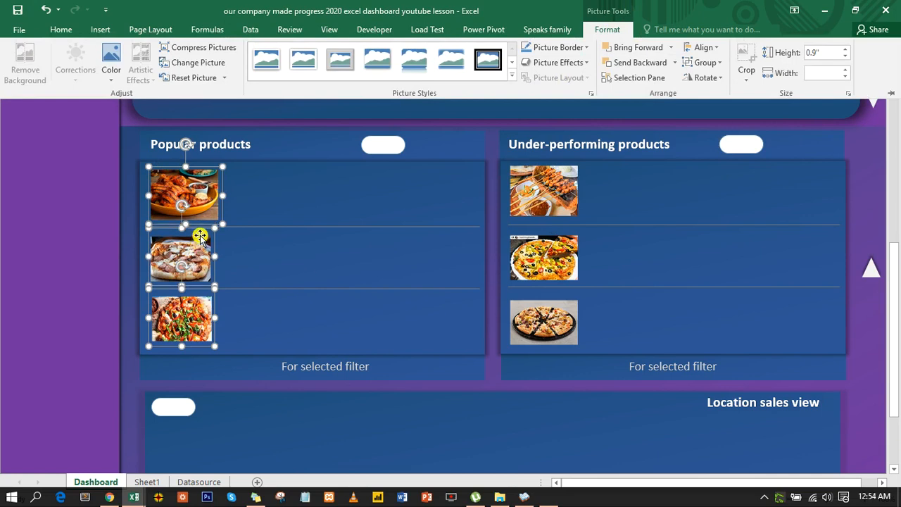
left_click(209, 201)
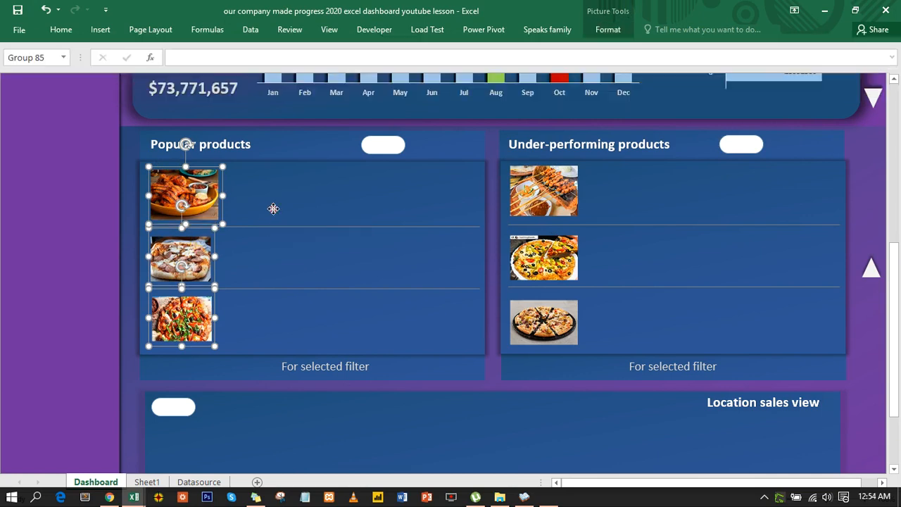
left_click(274, 208)
left_click(202, 199)
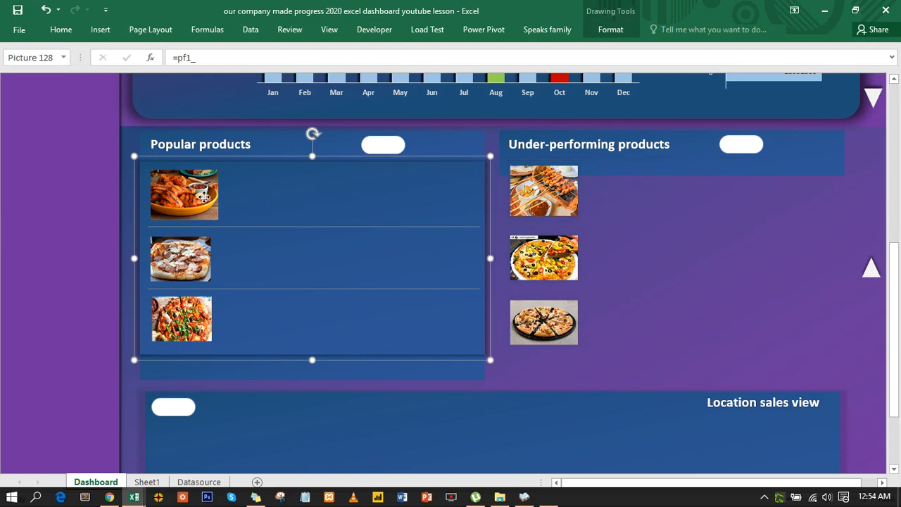
left_click(607, 29)
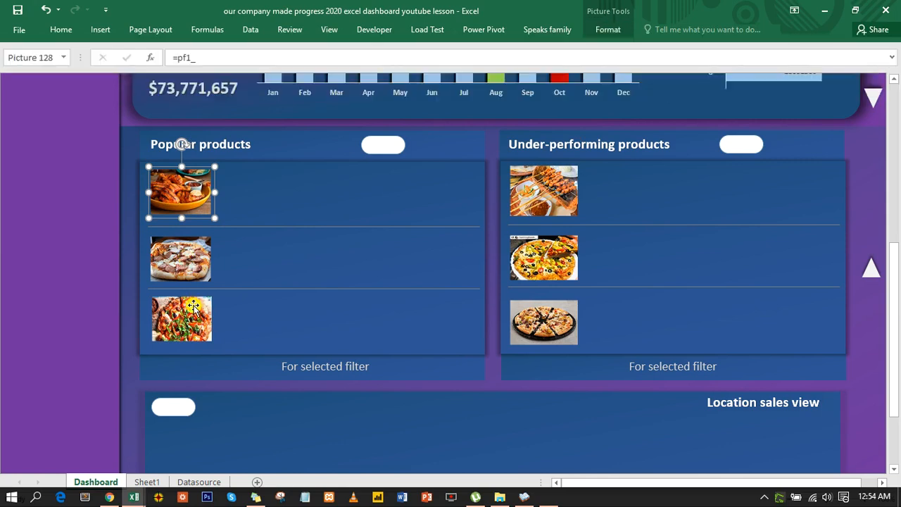
Step: Space the three resized Popular products pictures evenly with Distribute Vertically
left_click(185, 271, "ctrl")
left_click(192, 320, "ctrl")
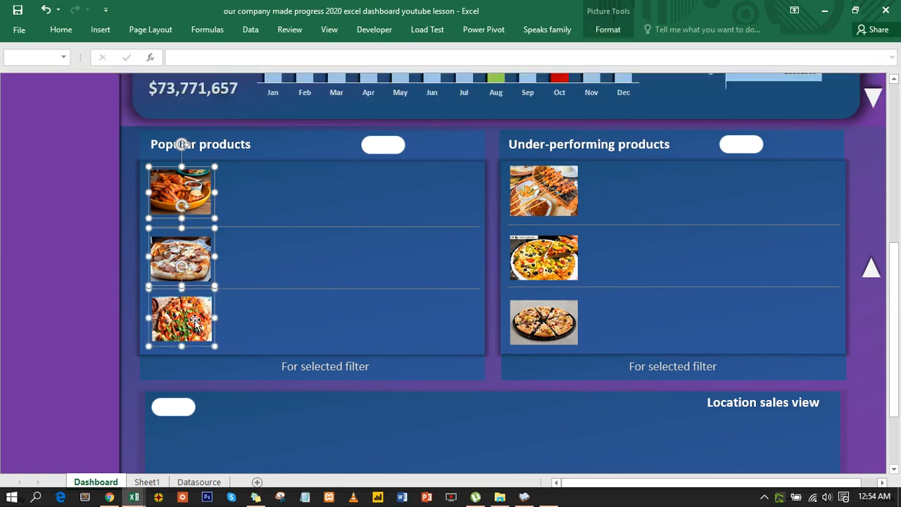
left_click(609, 30)
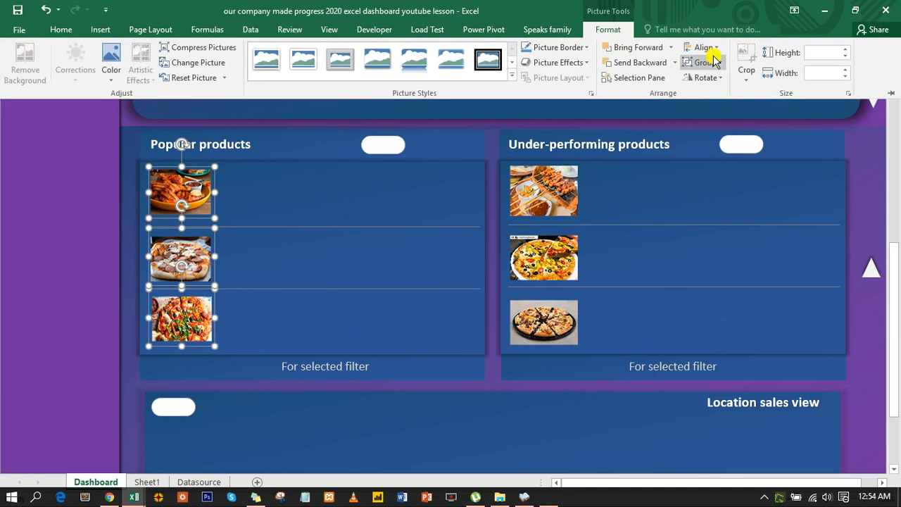
left_click(711, 49)
left_click(739, 176)
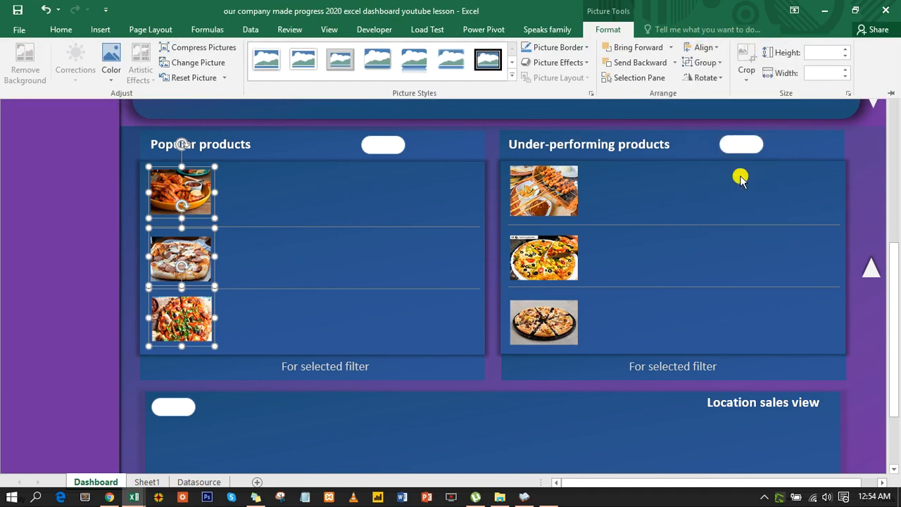
left_click(346, 252)
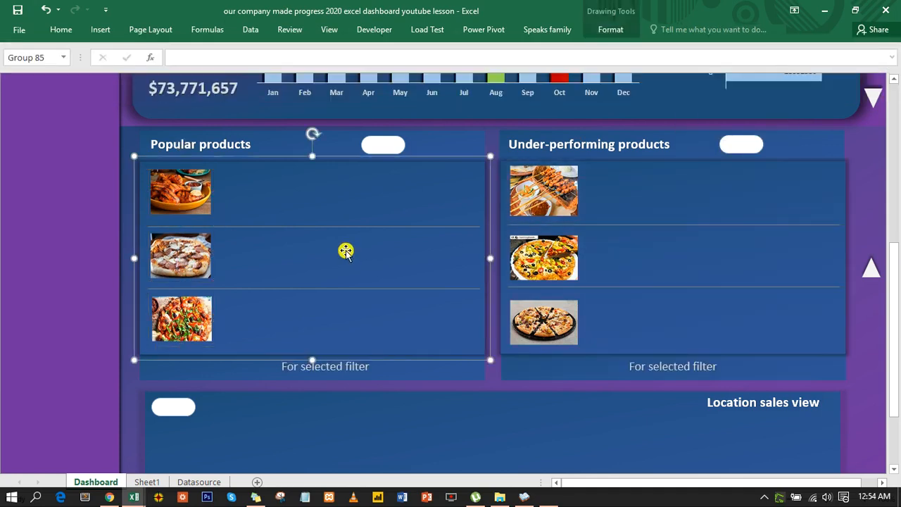
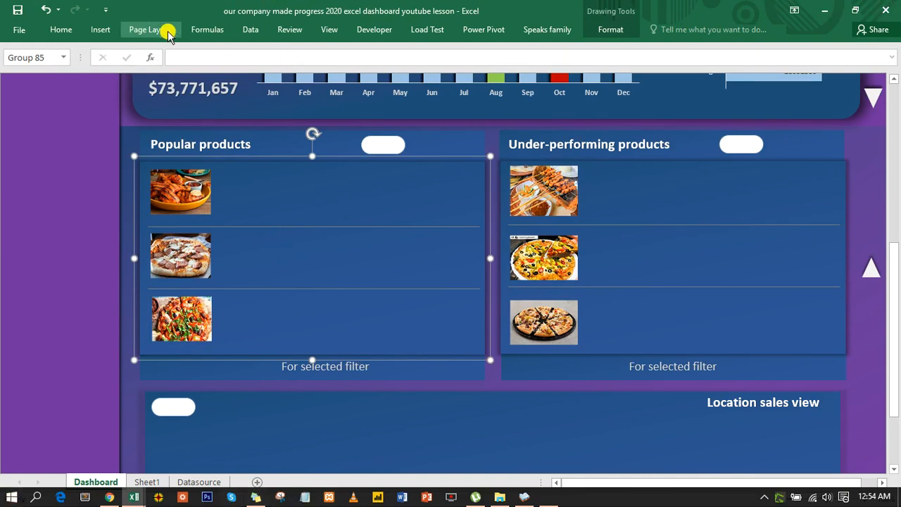
Step: Insert a WordArt text box in the black shadowed style on the dashboard
left_click(100, 29)
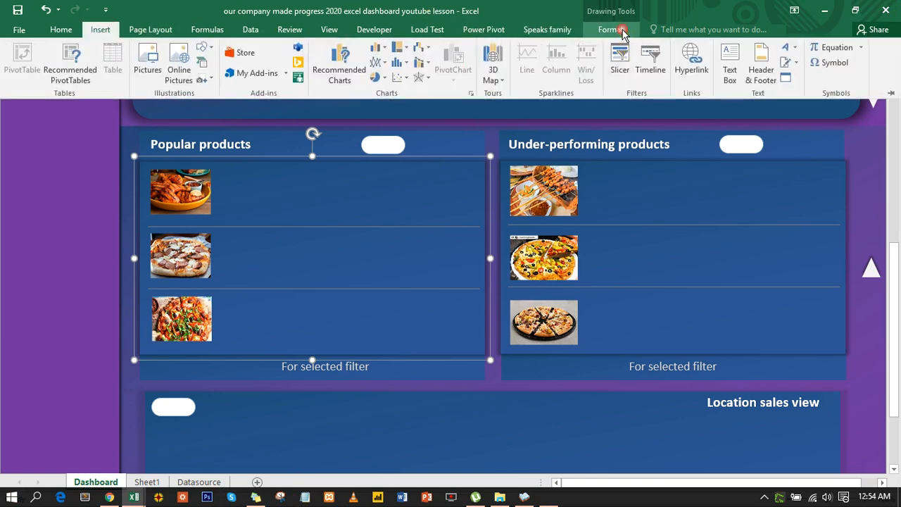
left_click(623, 33)
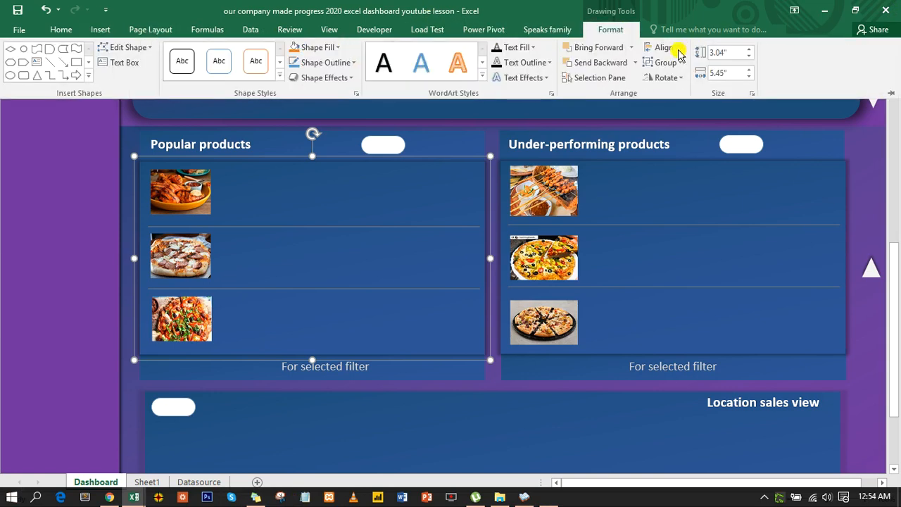
left_click(100, 29)
left_click(788, 47)
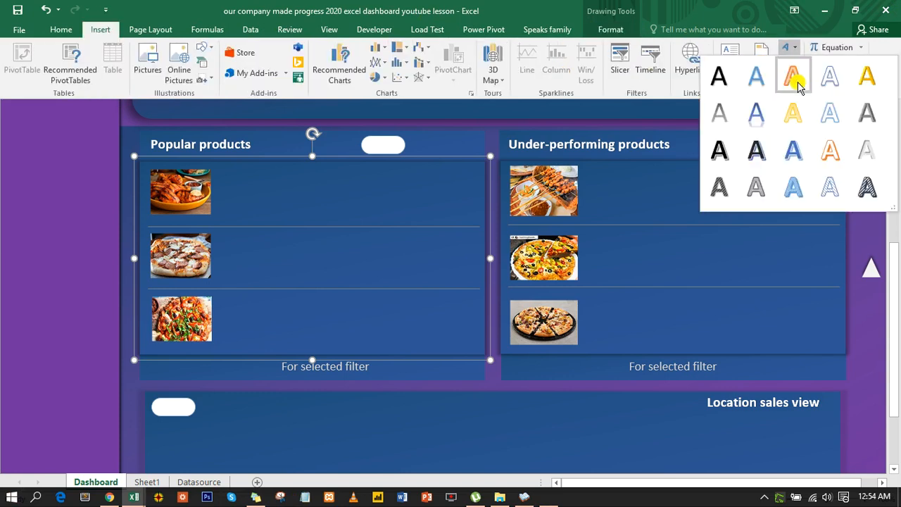
left_click(745, 90)
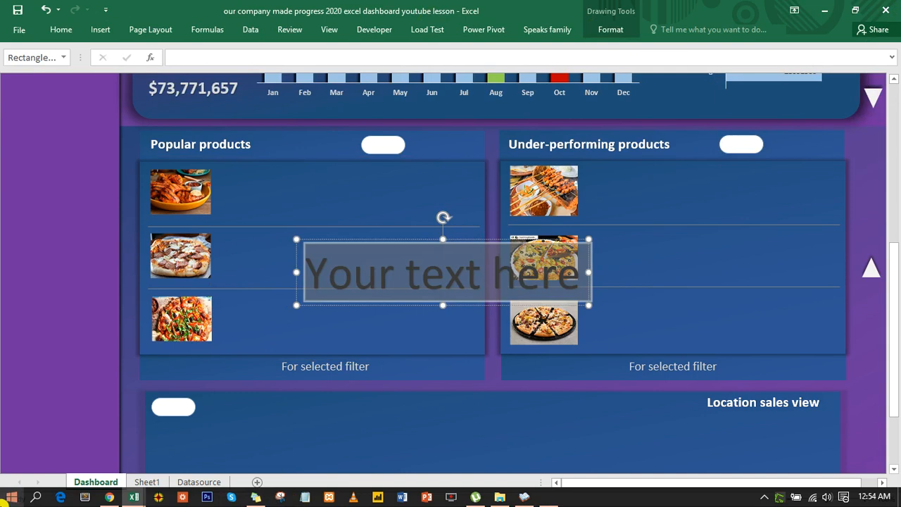
Step: Enter "you can have text of products here" as the WordArt text
type("you can habe")
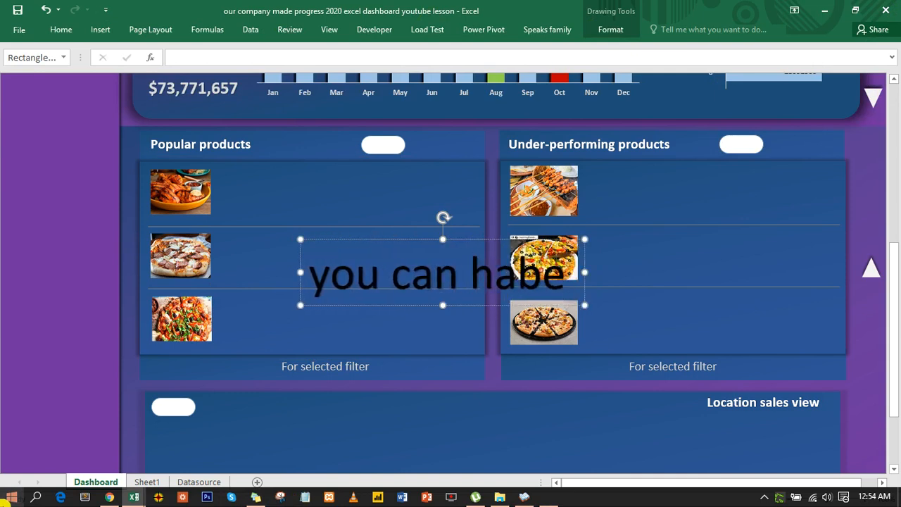
key("BackSpace")
key("BackSpace")
key("BackSpace")
key("BackSpace")
type("ave te")
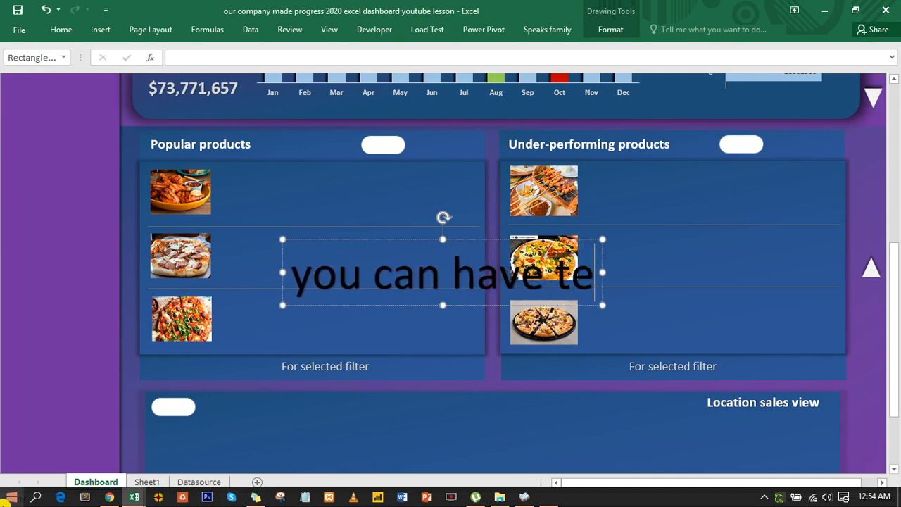
type("xt ")
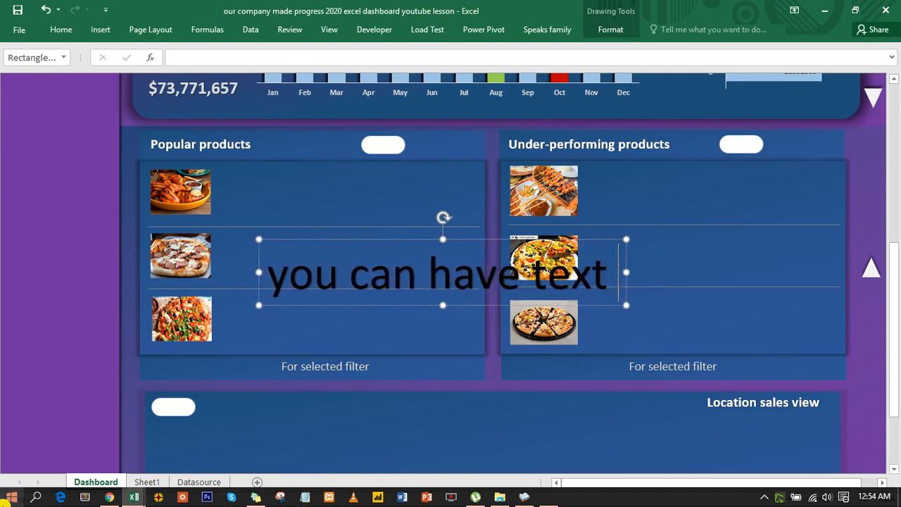
type("of yo")
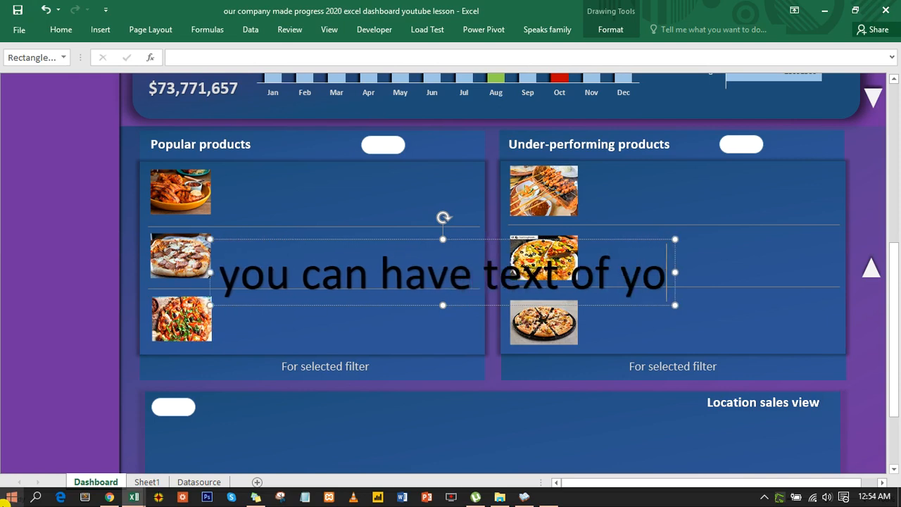
type("ur ch")
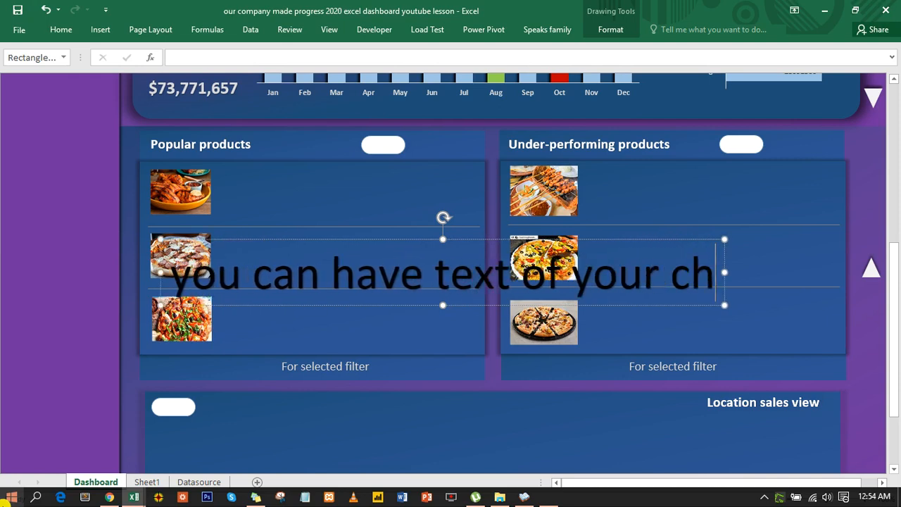
type("ioce")
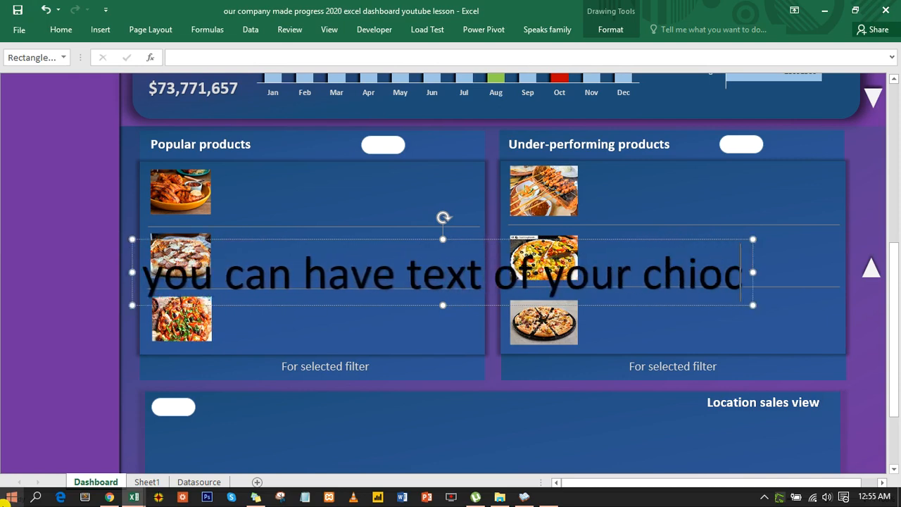
key("BackSpace")
key("BackSpace")
key("BackSpace")
key("BackSpace")
key("BackSpace")
key("BackSpace")
key("BackSpace")
key("BackSpace")
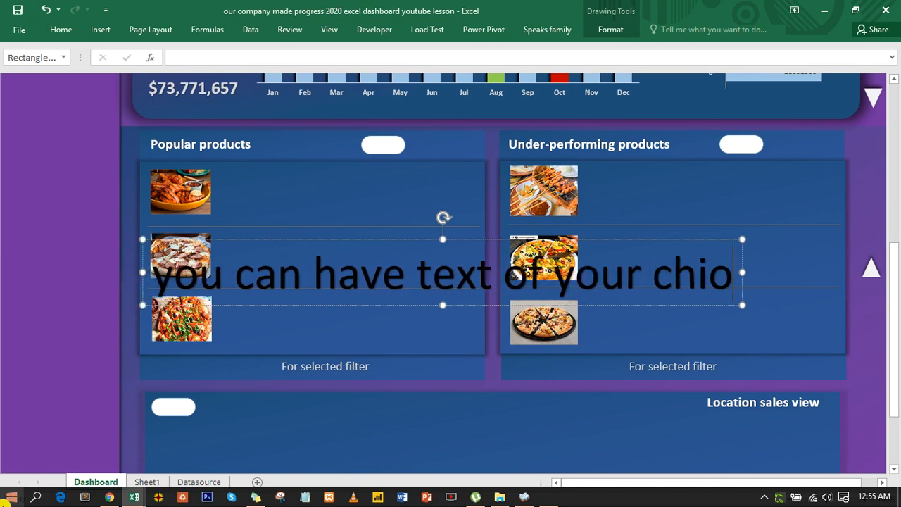
key("BackSpace")
key("BackSpace")
key("BackSpace")
key("BackSpace")
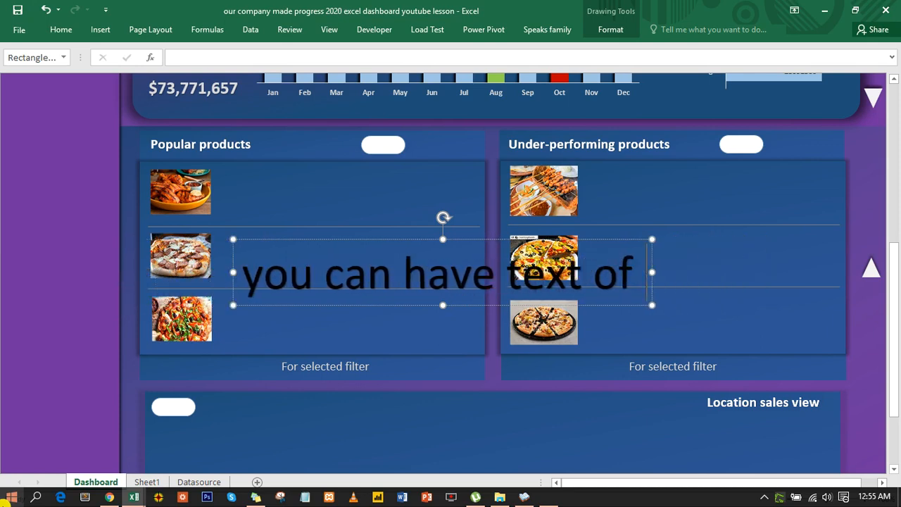
type("product")
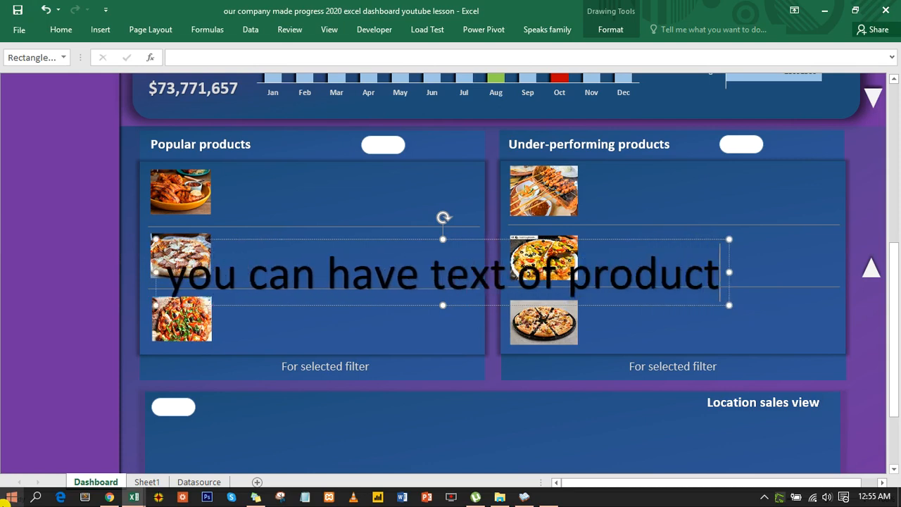
type("s here")
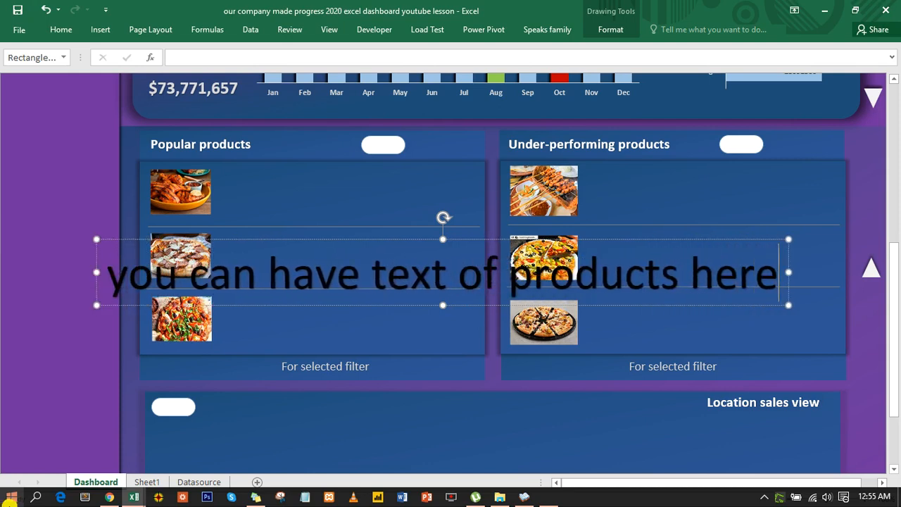
Step: Set the font size of the whole WordArt text box to 14
left_click(133, 242)
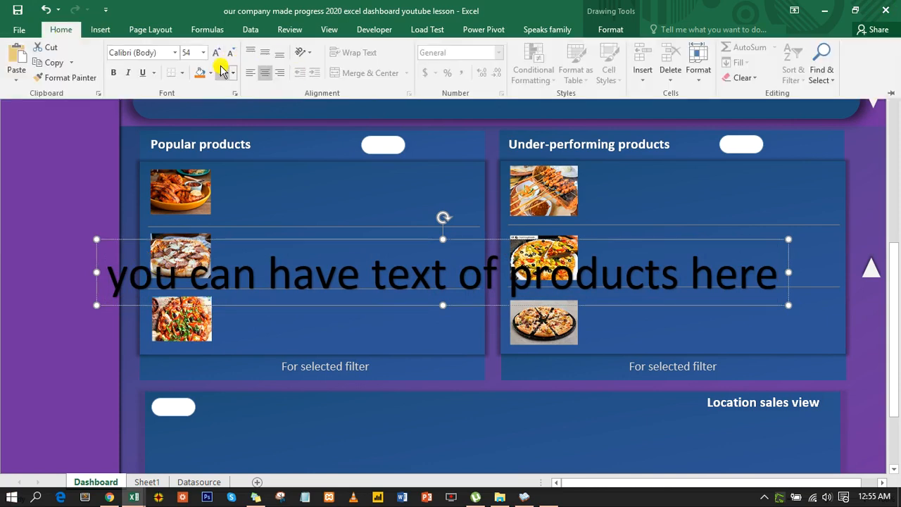
left_click(202, 54)
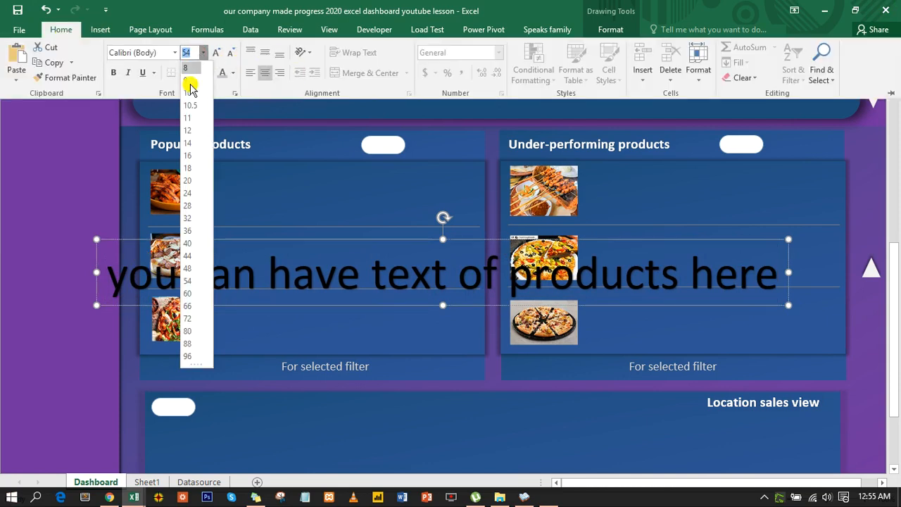
left_click(189, 143)
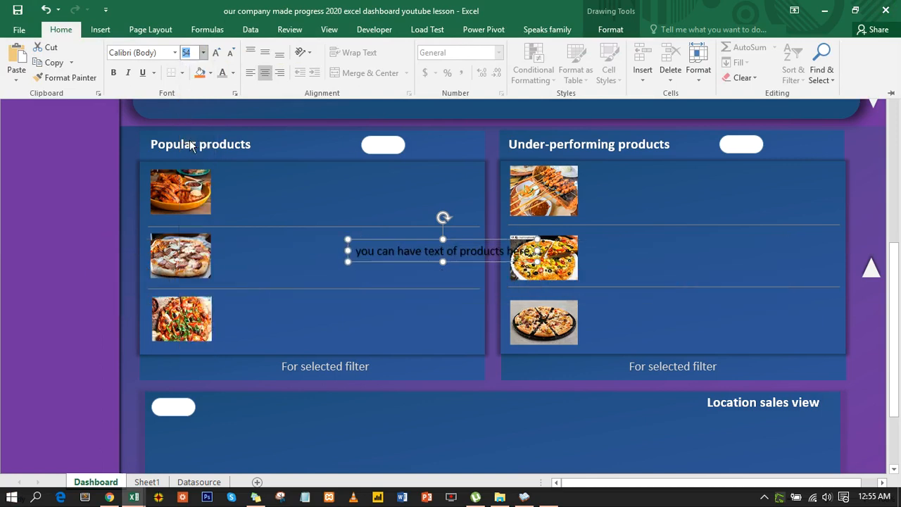
Step: Make the WordArt text bold and colour it light grey
left_click(232, 75)
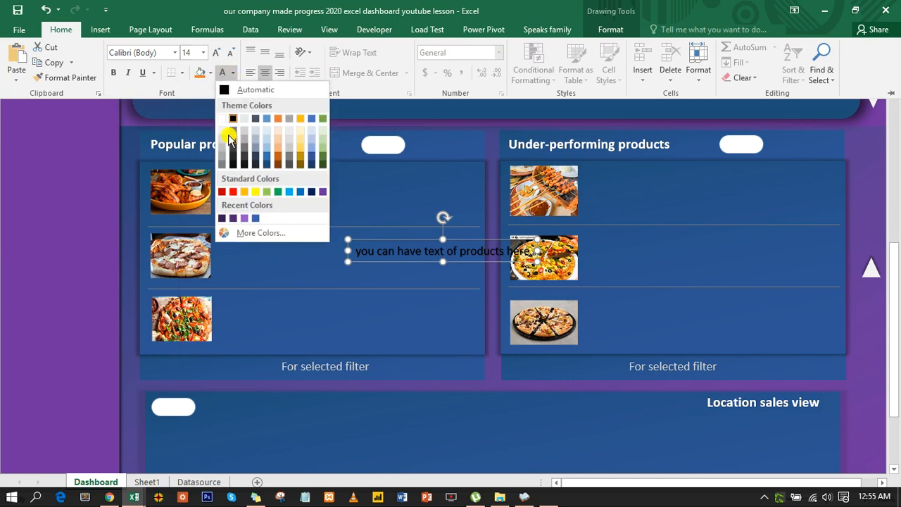
left_click(222, 151)
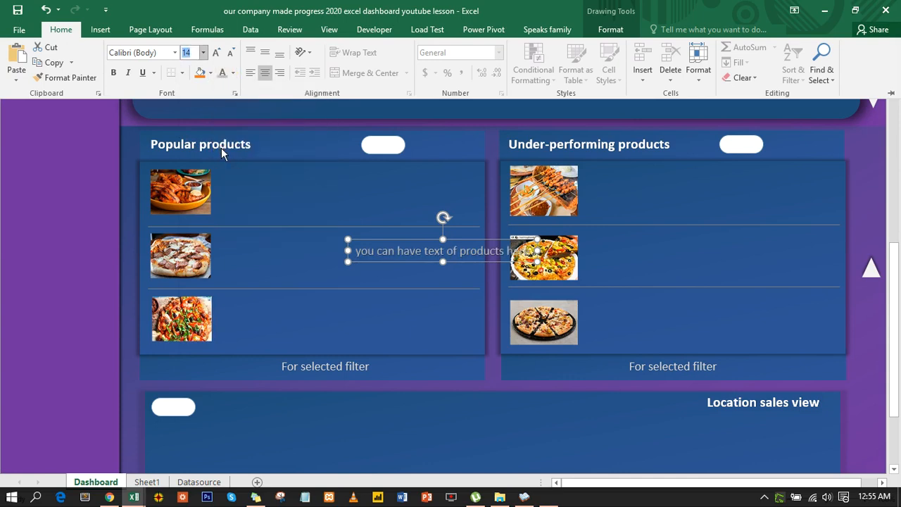
left_click(113, 73)
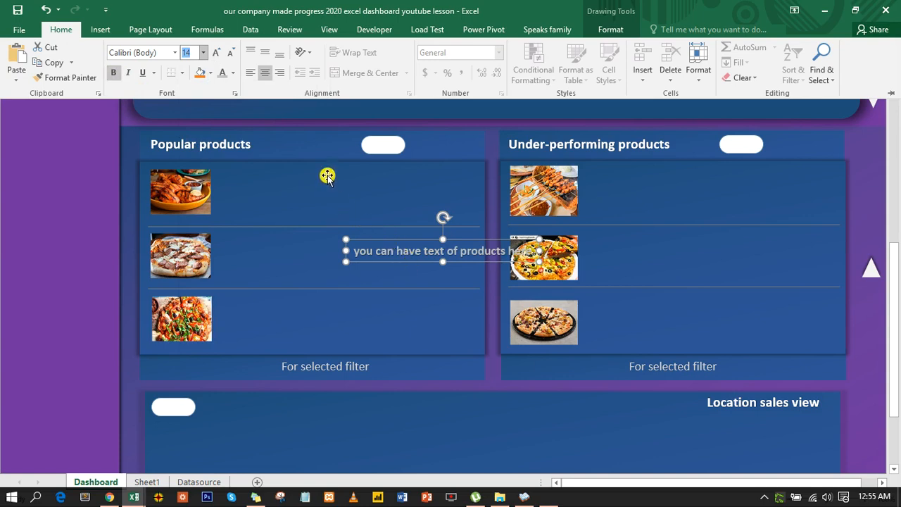
left_click(234, 73)
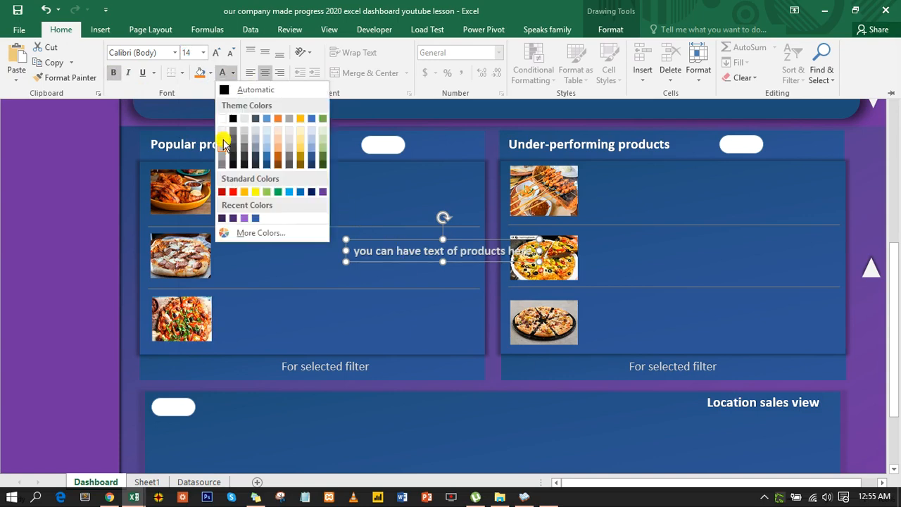
left_click(224, 142)
key("ctrl+F1")
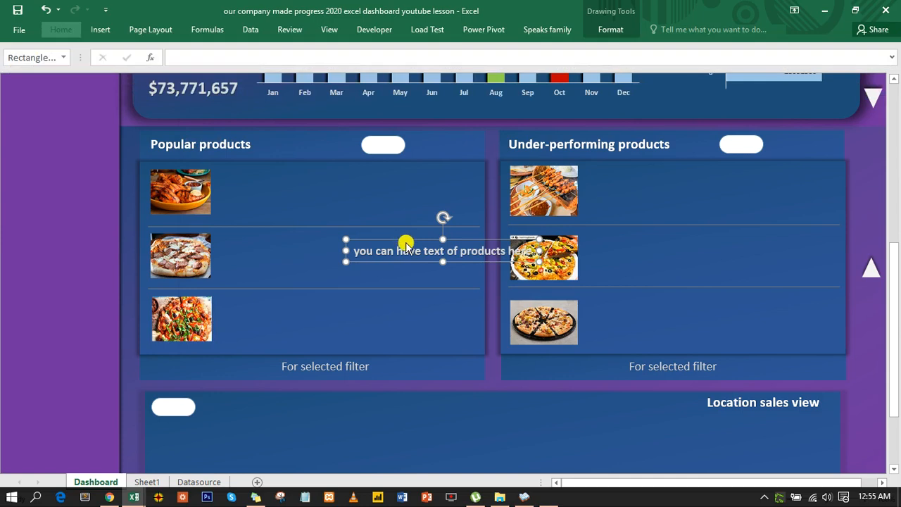
Step: Move the text box beside the first Popular products picture and place a duplicate of it just below
left_click_drag(404, 239, 272, 163)
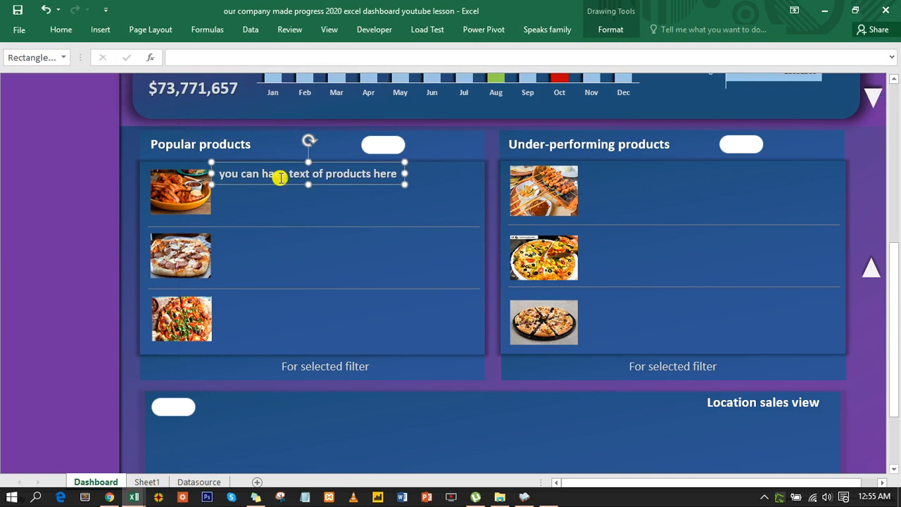
key("ctrl+d")
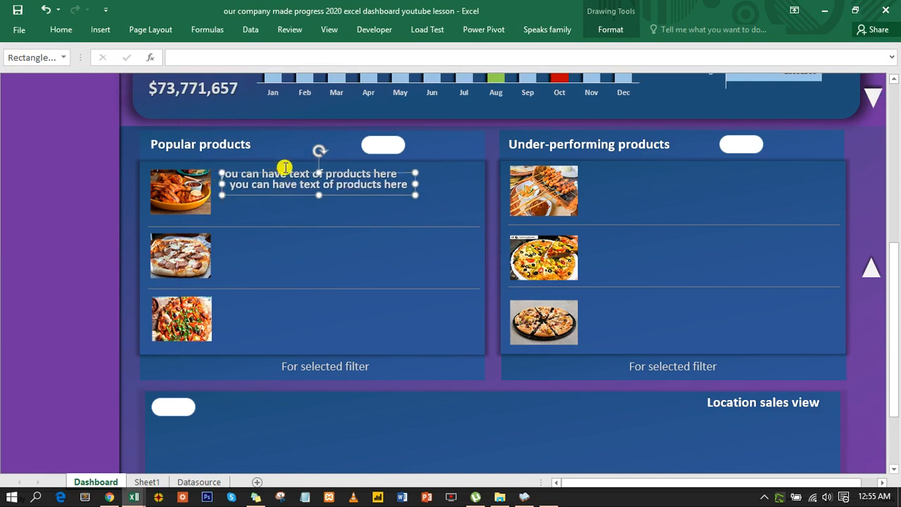
left_click_drag(297, 173, 292, 183)
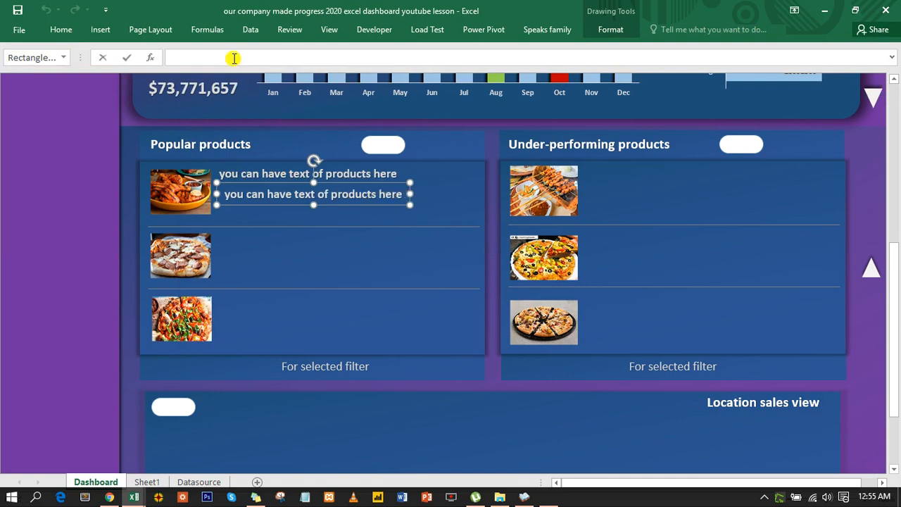
Step: Link the duplicated text box beside the first Popular products picture to cell Sheet1!AX4
type("=")
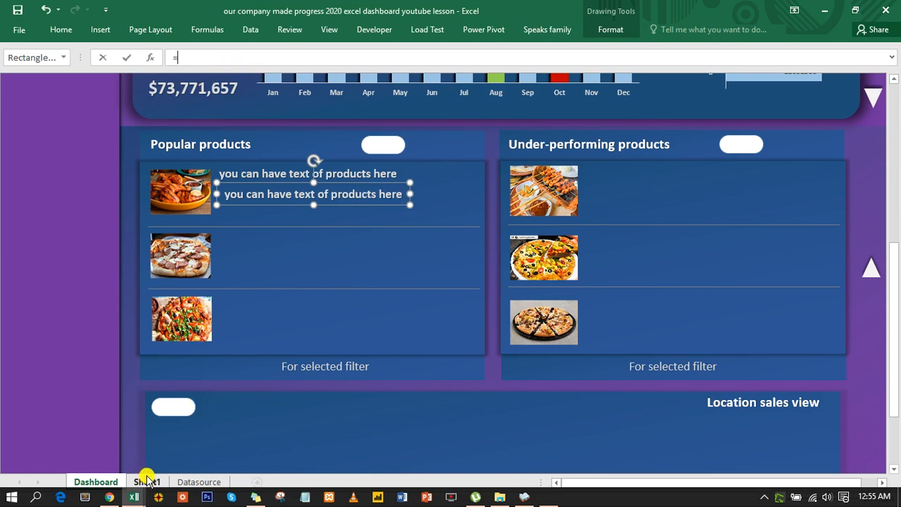
left_click(147, 482)
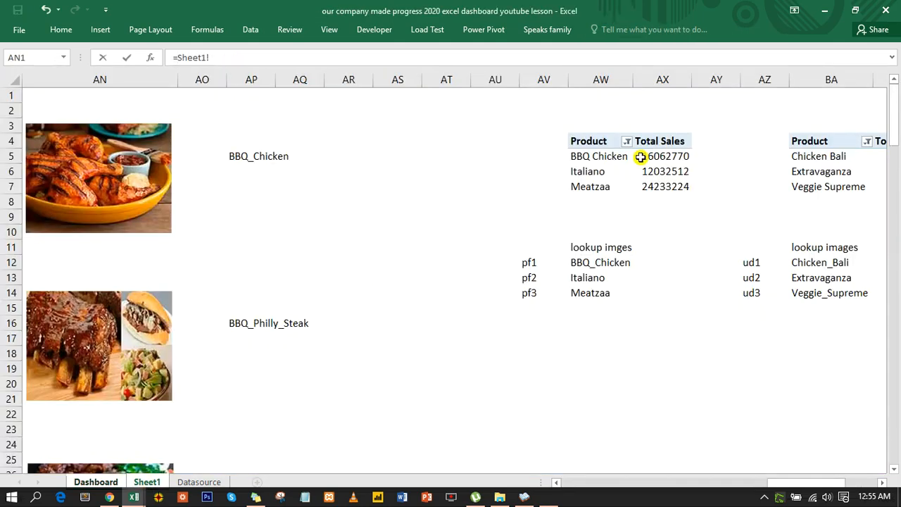
left_click(657, 140)
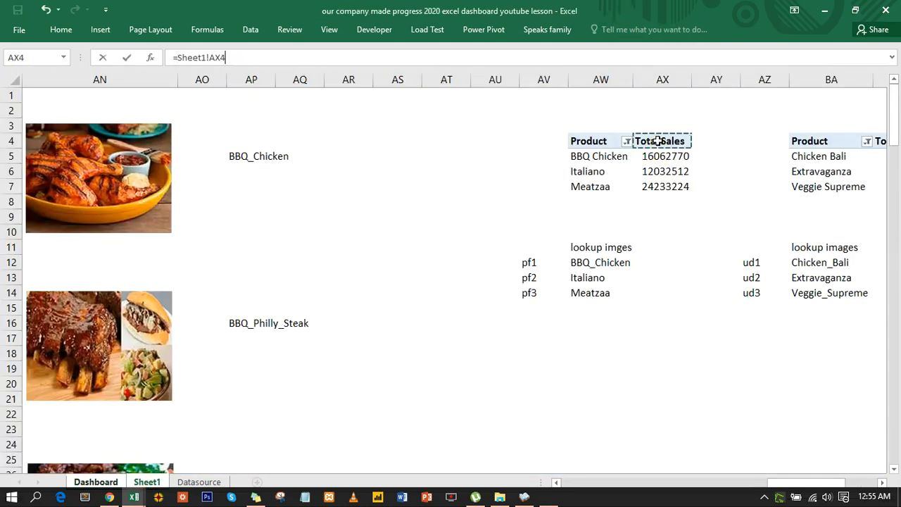
key("Return")
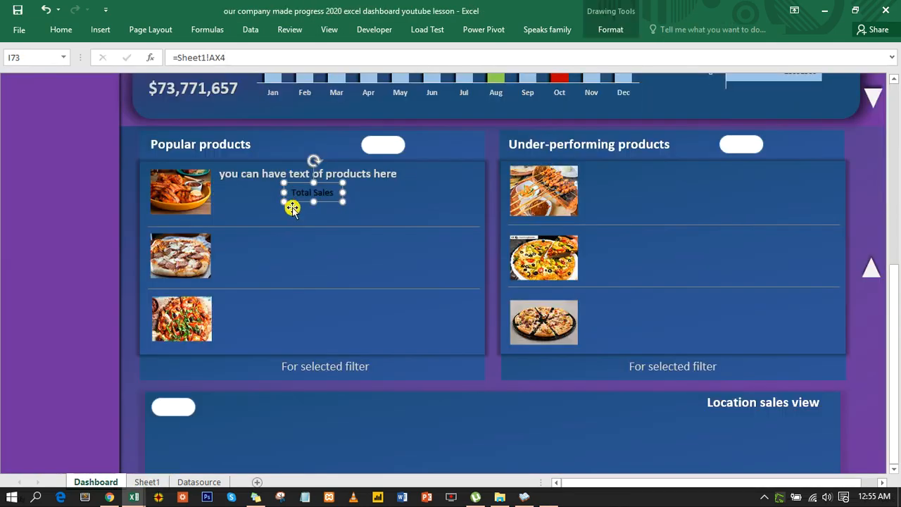
Step: Place a duplicate of the Total Sales text box beside it and link the duplicate to cell Sheet1!AX5
mouse_move(318, 202)
left_mouse_down()
mouse_move(247, 199)
mouse_move(255, 216)
mouse_move(320, 189)
mouse_move(326, 201)
left_mouse_up()
left_click_drag(226, 58, 181, 61)
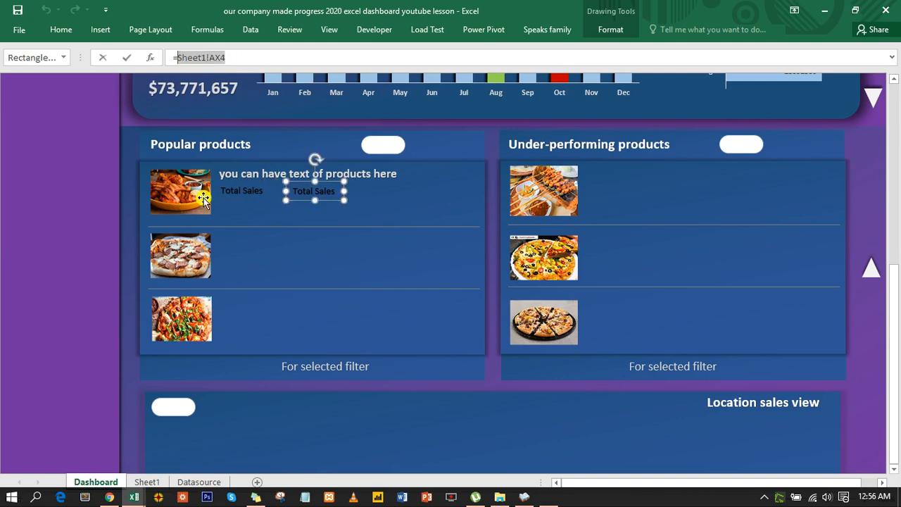
left_click(147, 481)
left_click(681, 157)
key("Return")
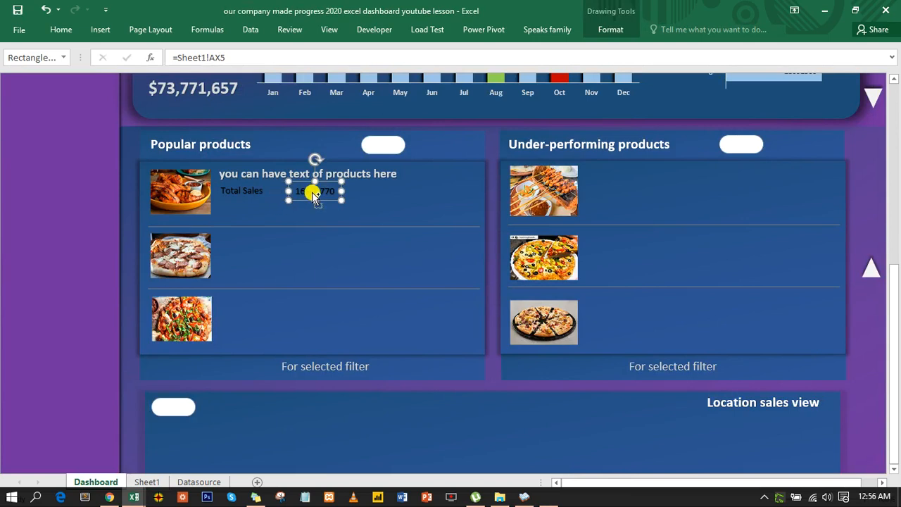
Step: Duplicate the sales figure text box, place the copy under the Total Sales label and link it to cell Sheet1!AW5
key("ctrl+d")
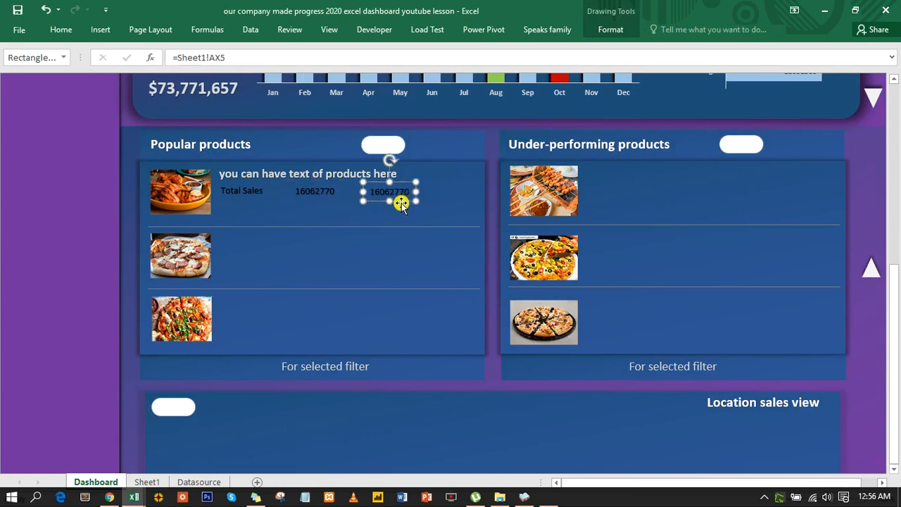
left_click_drag(401, 202, 251, 218)
left_click_drag(228, 58, 181, 61)
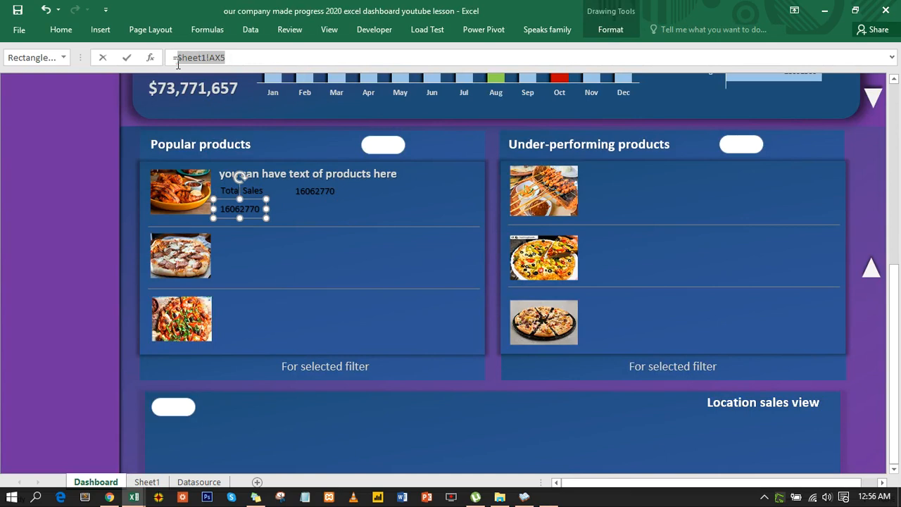
left_click(148, 482)
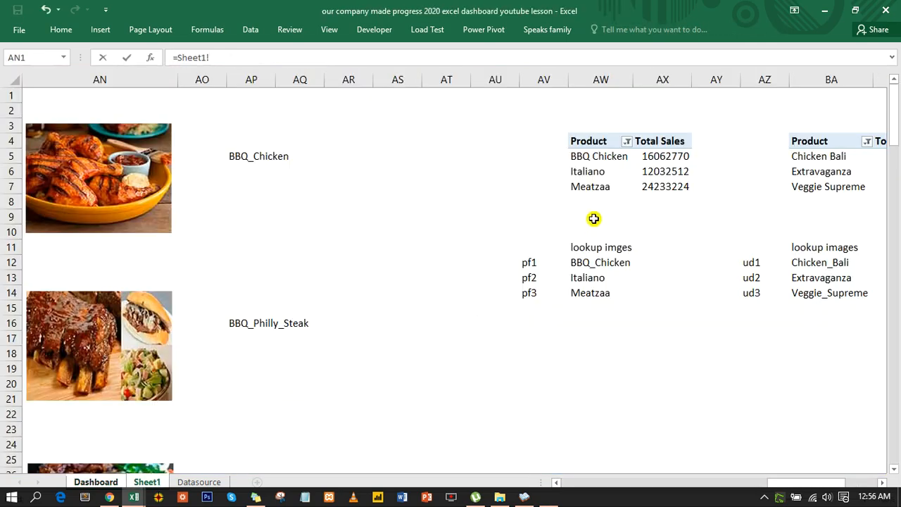
left_click(585, 155)
key("Return")
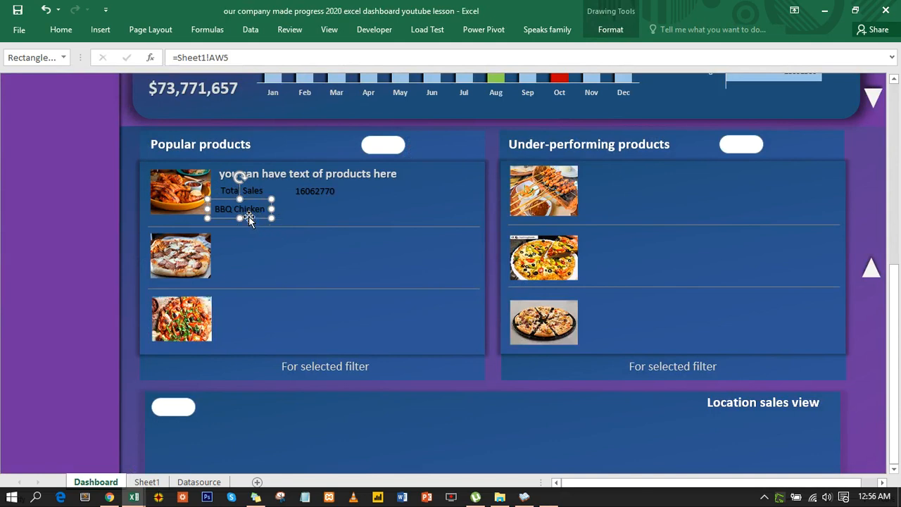
Step: Move the BBQ Chicken text box directly below the sales figure, keeping its link to Sheet1!AW5
left_click_drag(248, 217, 256, 216)
left_click_drag(255, 217, 255, 215)
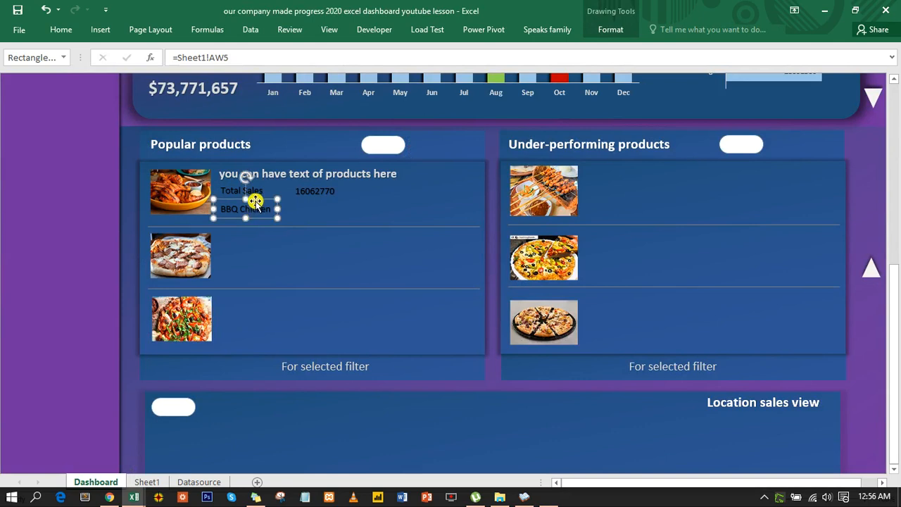
left_click_drag(233, 58, 184, 56)
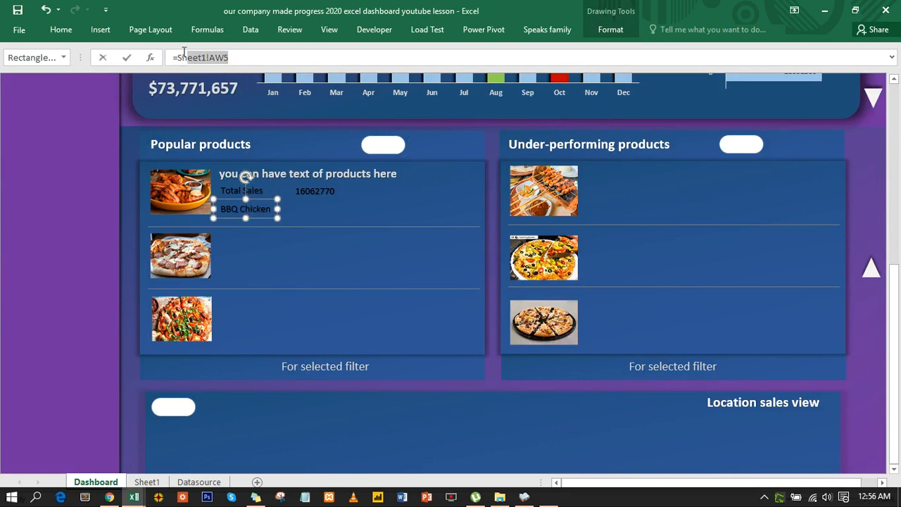
key("Return")
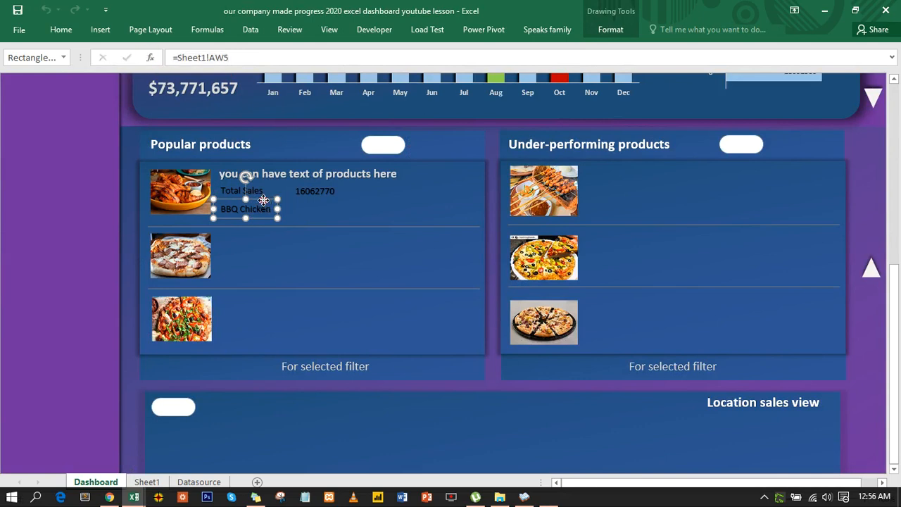
left_click_drag(287, 205, 341, 204)
Step: Place a duplicate of the Total Sales label just below it and link the duplicate to cell Sheet1!AW4
left_click(255, 194)
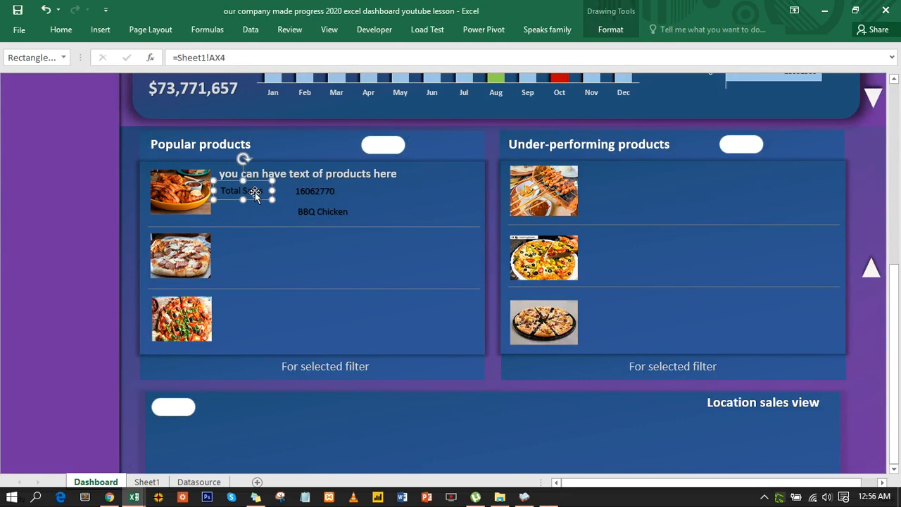
left_click_drag(255, 194, 257, 220)
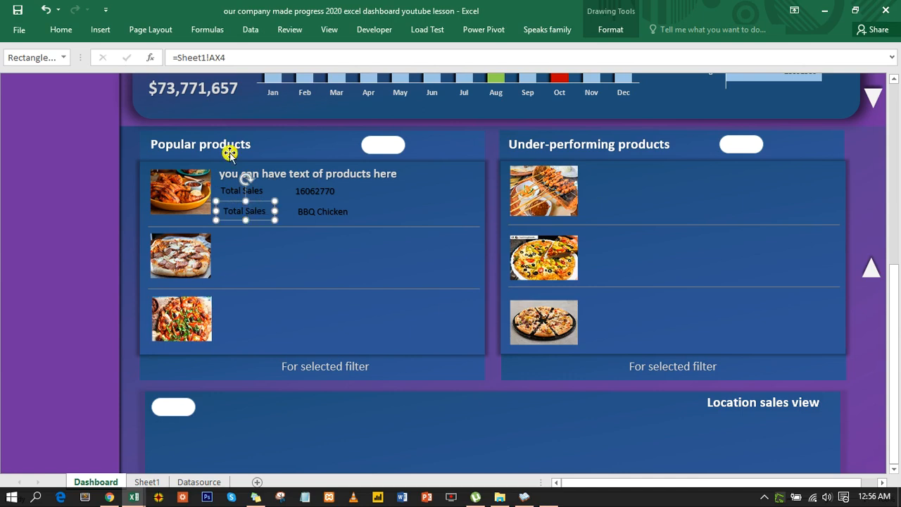
left_click_drag(235, 58, 185, 60)
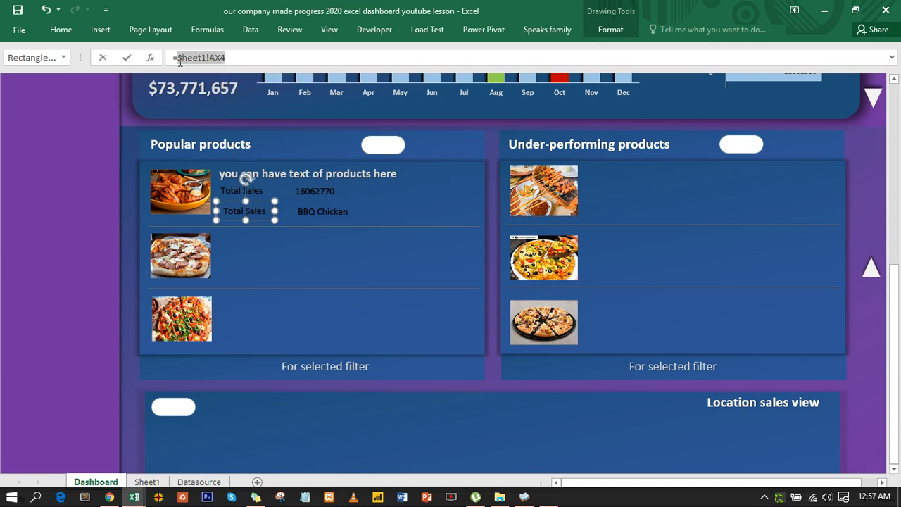
left_click(148, 482)
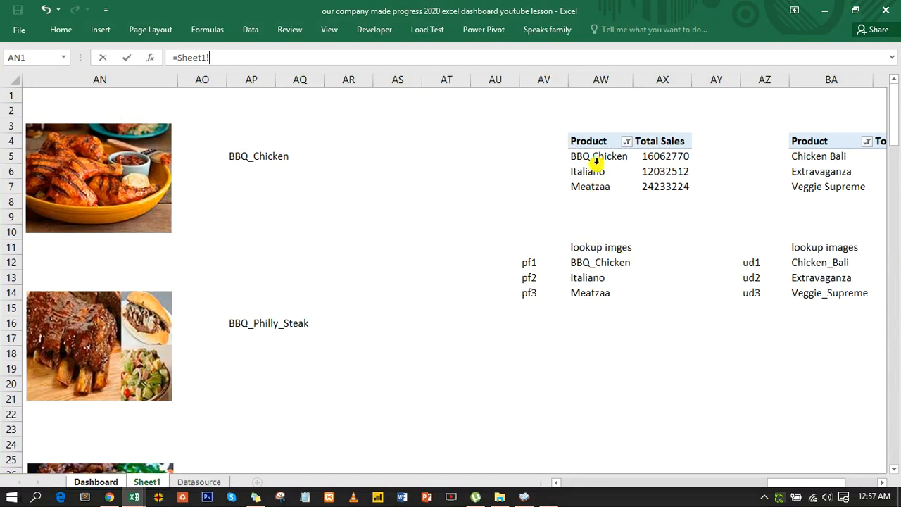
left_click(594, 139)
key("Return")
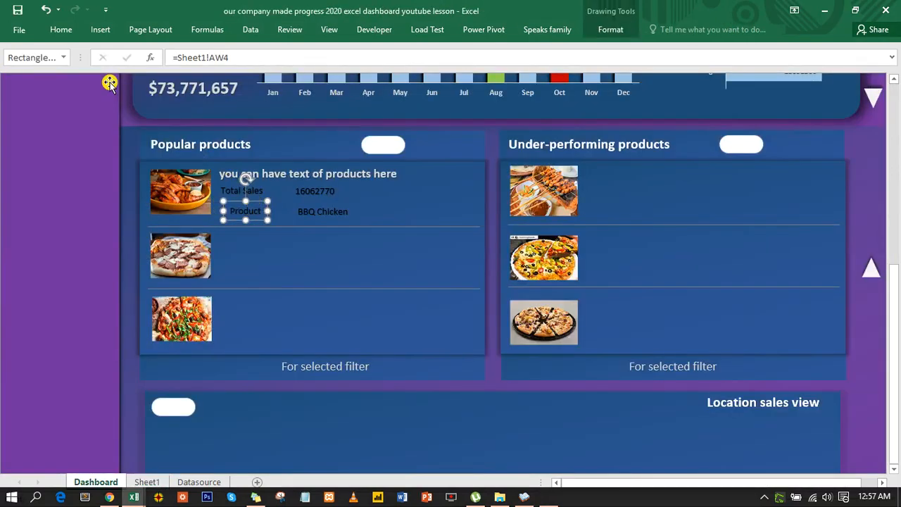
Step: Format the Product label in bold dark orange text at font size 18
left_click(52, 31)
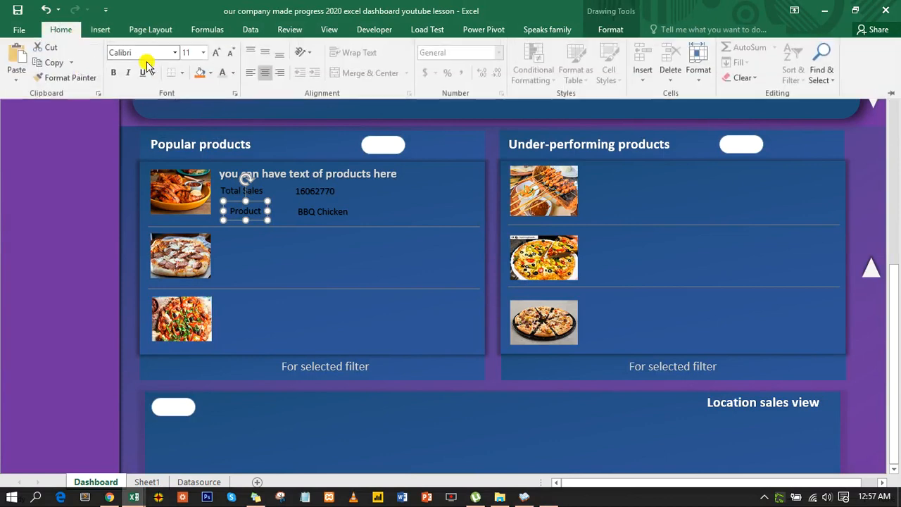
left_click(233, 73)
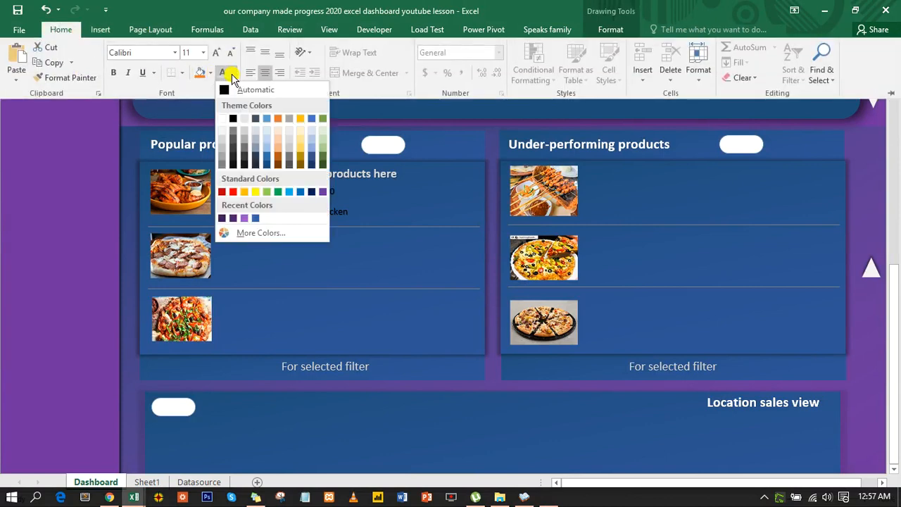
left_click(278, 158)
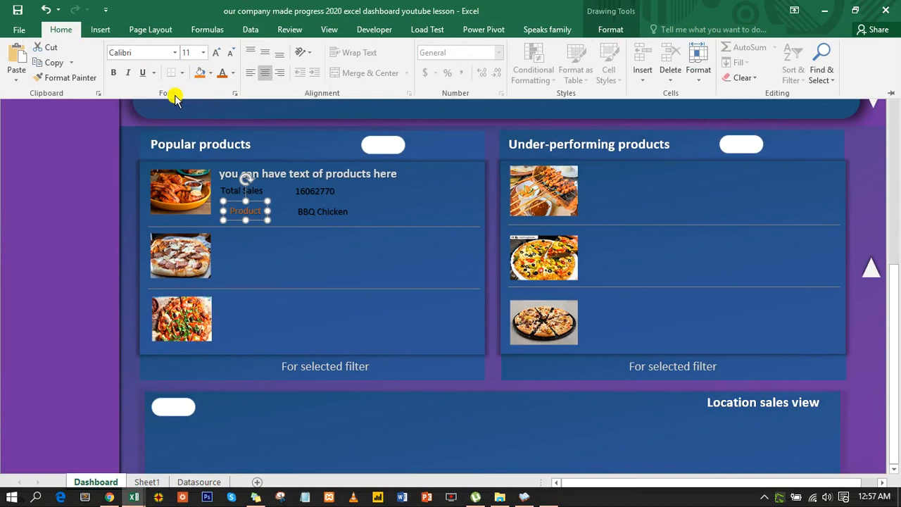
left_click(114, 73)
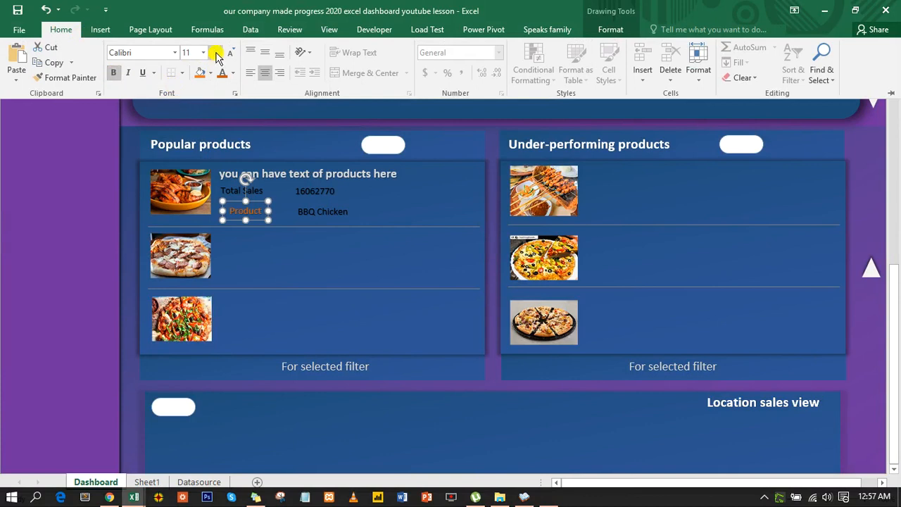
left_click(216, 53)
left_click(216, 53)
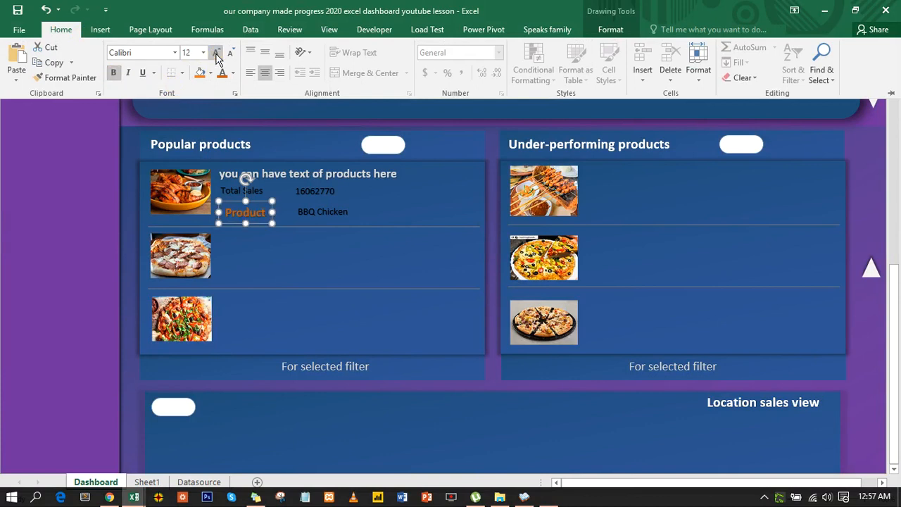
left_click(217, 58)
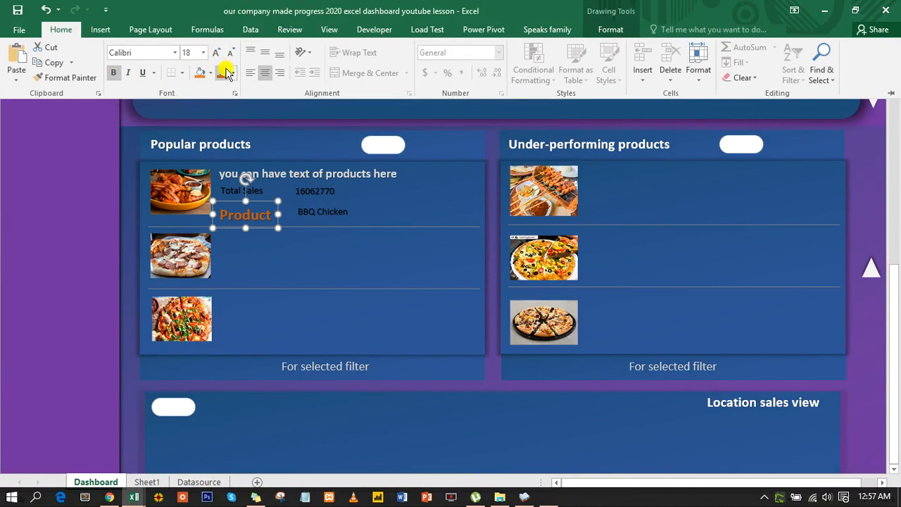
Step: Change the Product label's font colour to a lighter orange and nudge the label slightly upward
left_click(234, 73)
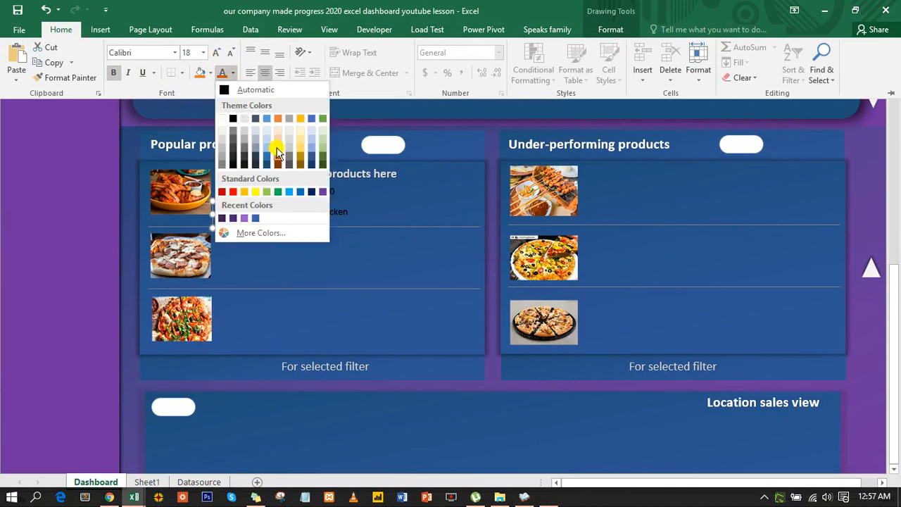
left_click(280, 152)
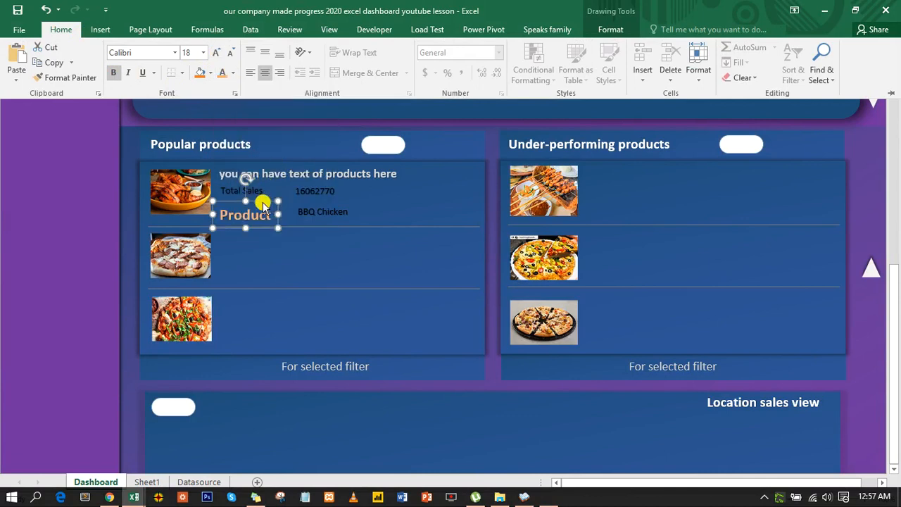
left_click_drag(262, 201, 263, 198)
Step: Set the BBQ Chicken text box to an off-white font colour at size 14, without bold
left_click(307, 215)
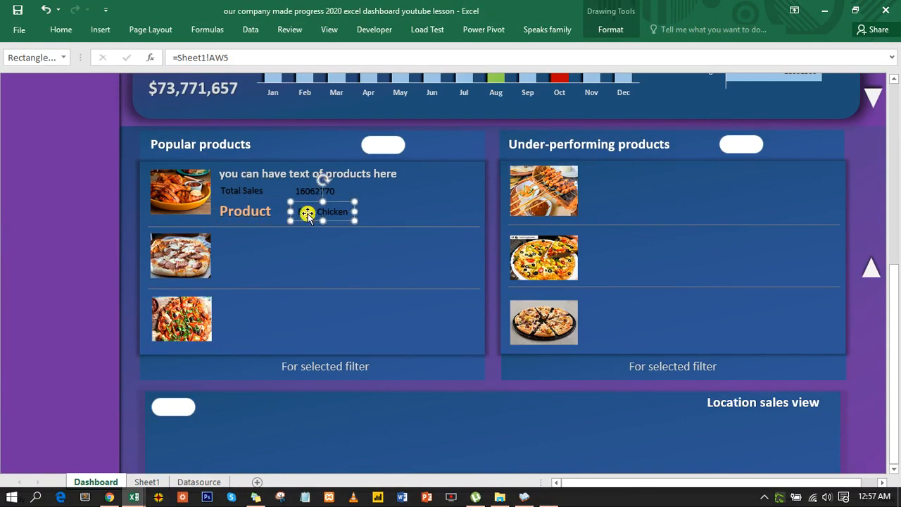
left_click(60, 30)
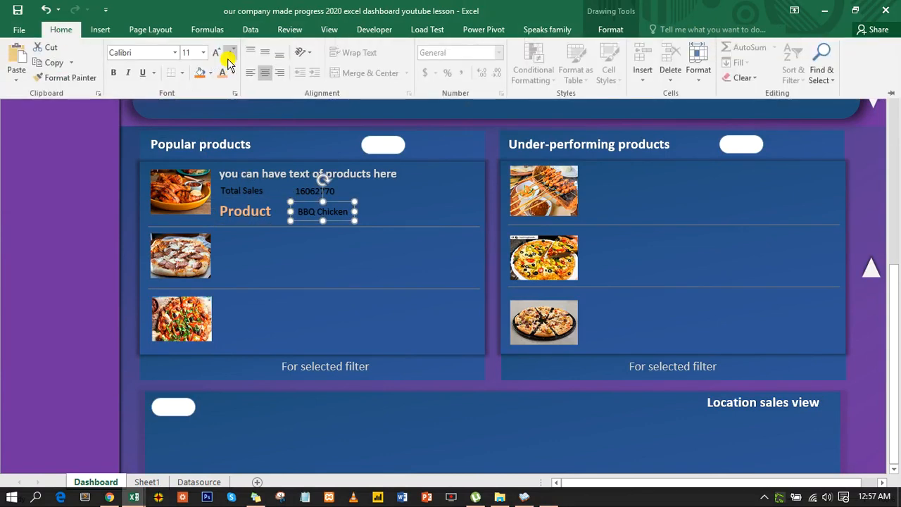
left_click(234, 73)
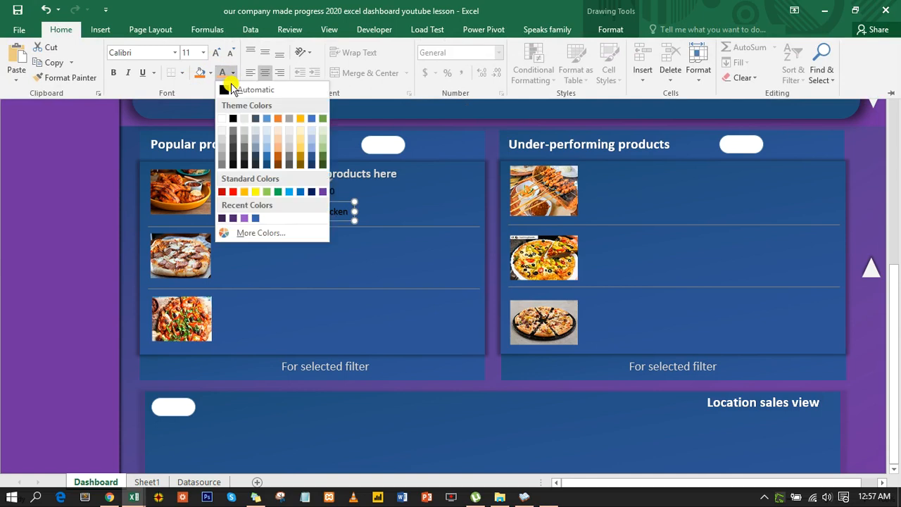
left_click(222, 129)
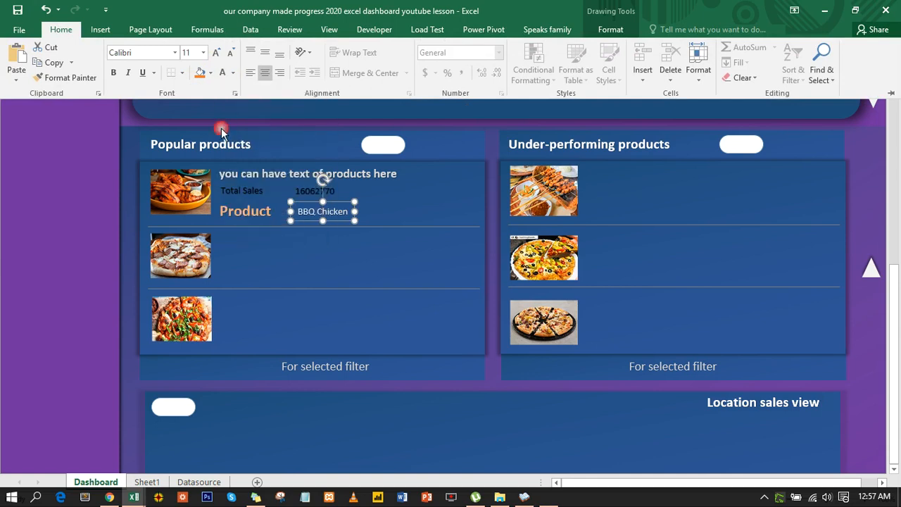
left_click(215, 54)
left_click(214, 55)
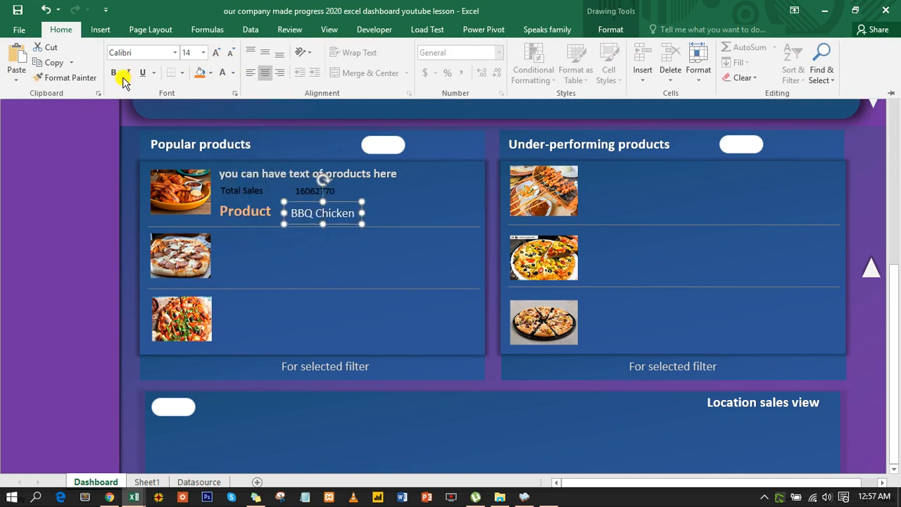
left_click(115, 75)
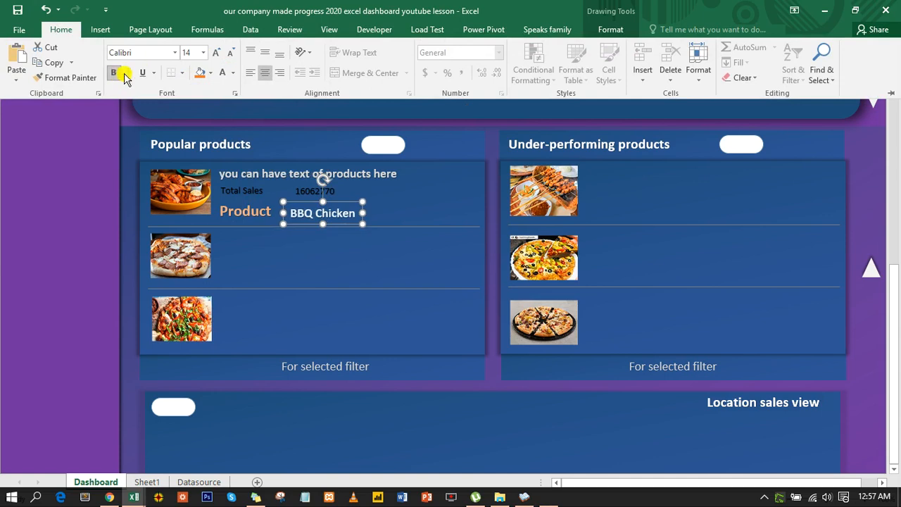
left_click(115, 75)
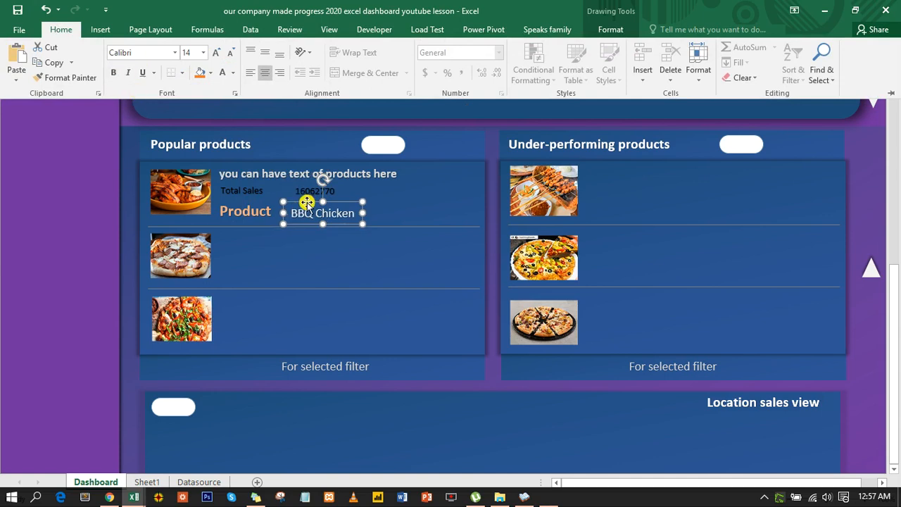
left_click(307, 202)
Step: Set the first popular product's sales figure to white, enlarge its font several sizes and move it level with the Total Sales label
left_click(304, 192)
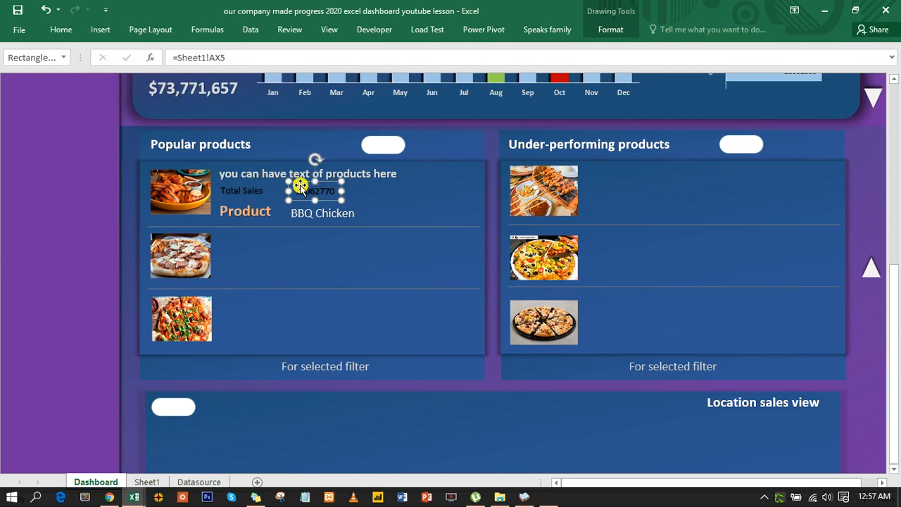
left_click(60, 29)
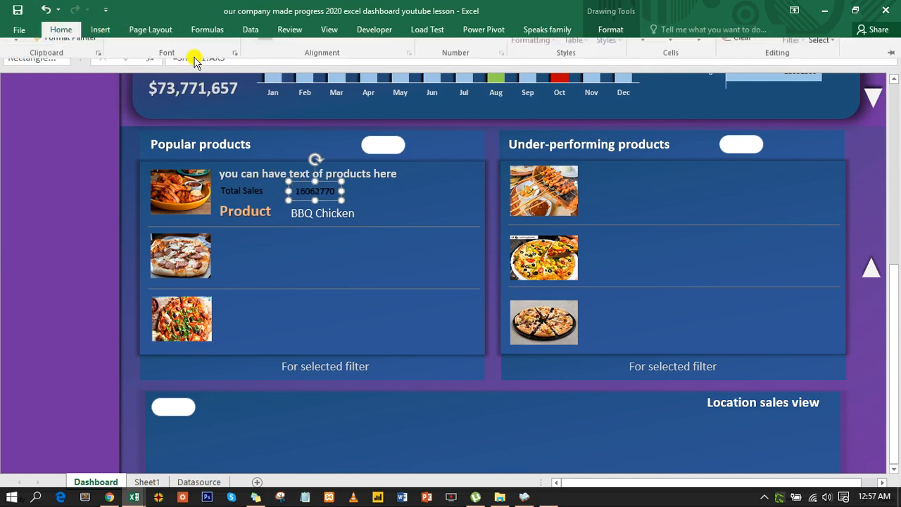
left_click(233, 72)
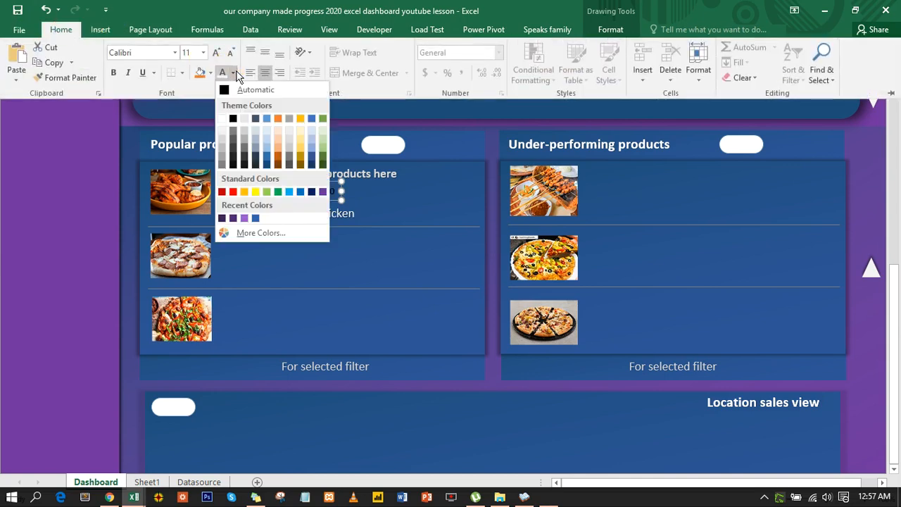
left_click(222, 120)
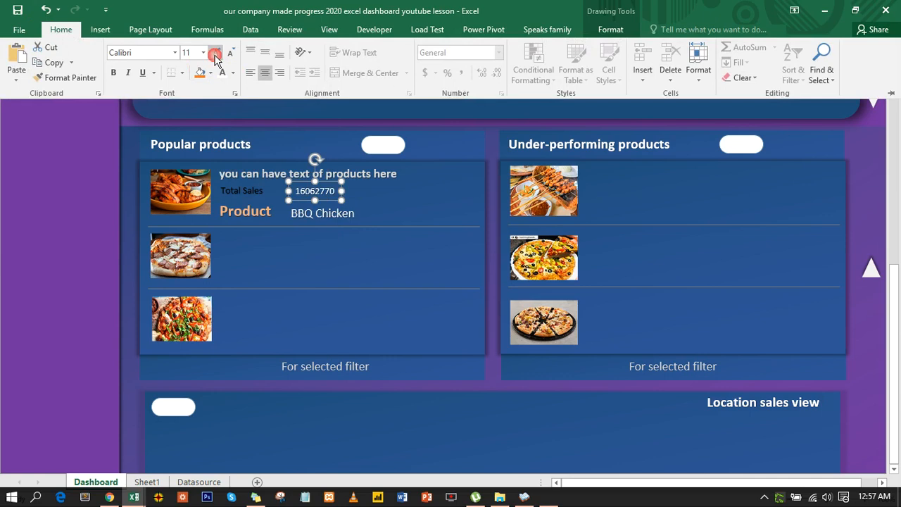
left_click(215, 56)
left_click(215, 56)
left_click(215, 57)
left_click(216, 56)
left_click(325, 183)
left_click_drag(325, 183, 342, 172)
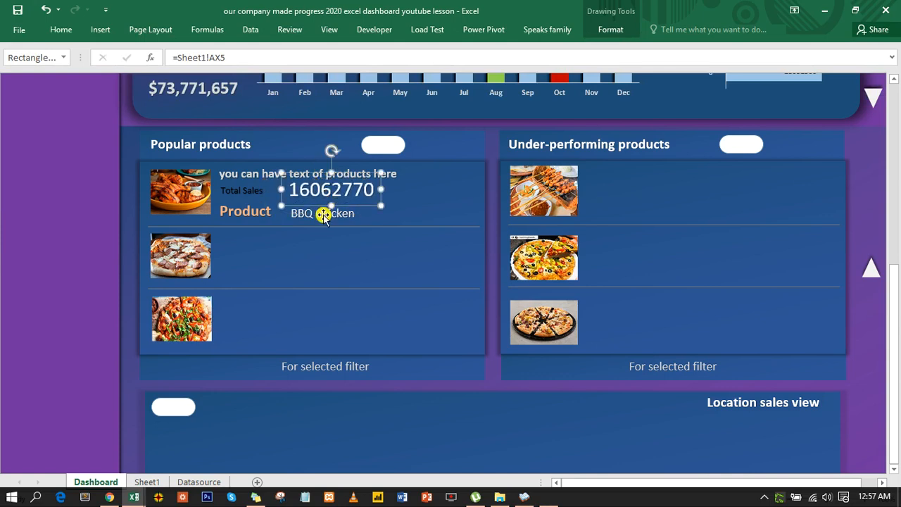
Step: Copy the Product label's formatting onto the Total Sales label above it with Format Painter
left_click(263, 212)
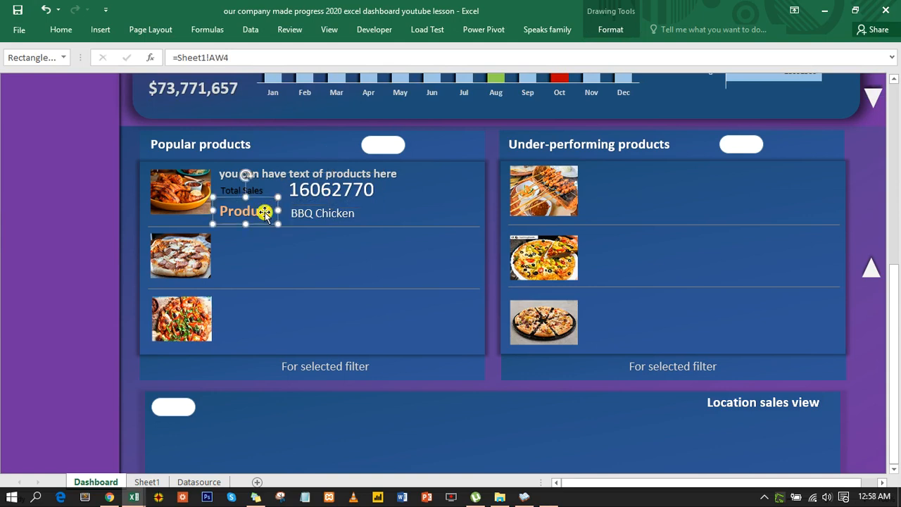
left_click(62, 29)
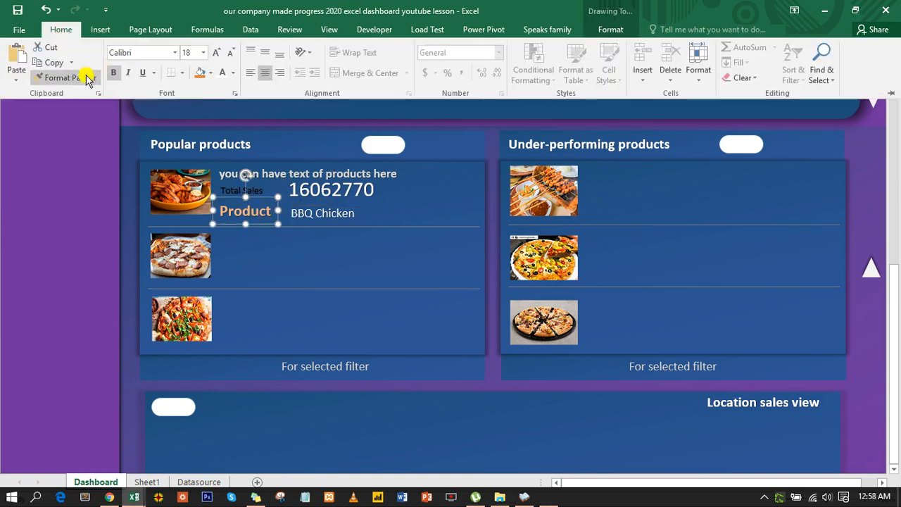
left_click(85, 75)
left_click(233, 189)
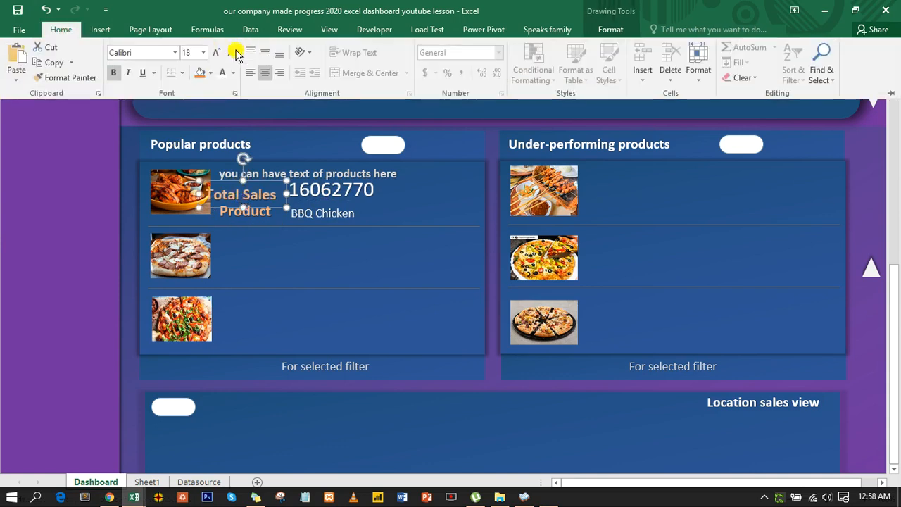
Step: Set the Total Sales label to font size 16 in white and shift it right, clear of the product picture
left_click(230, 53)
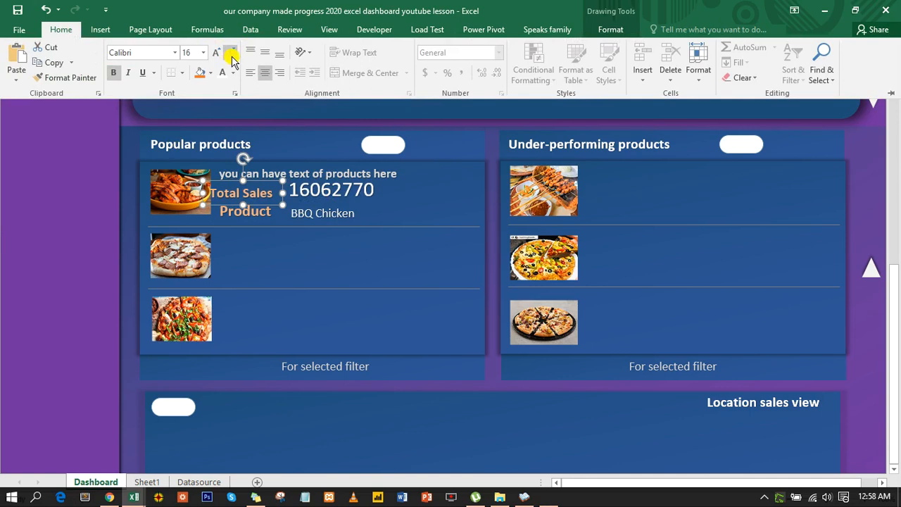
left_click(223, 73)
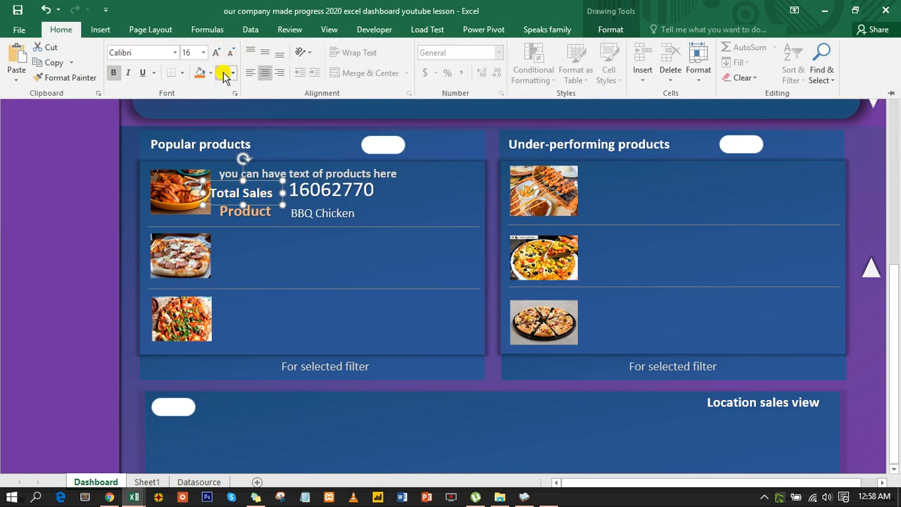
left_click_drag(266, 181, 273, 179)
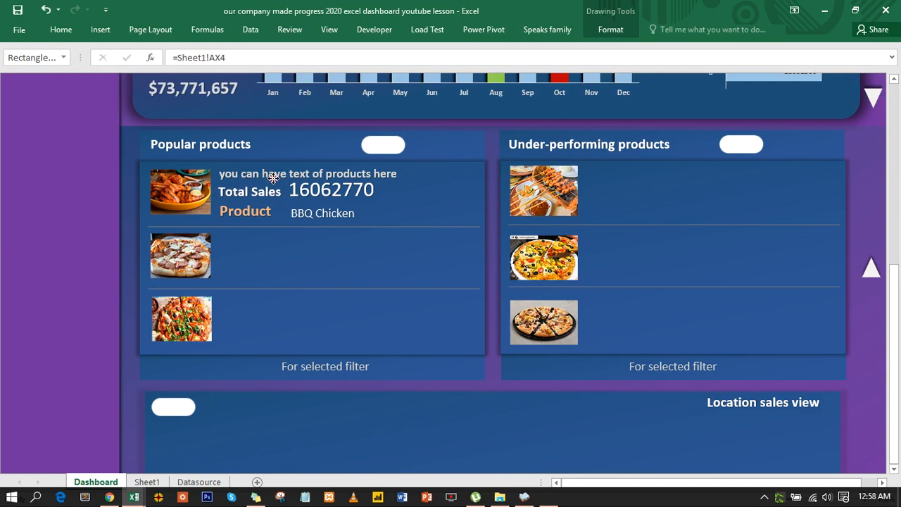
Step: Shift the first product's sales figure and the BBQ Chicken text box slightly right, away from their labels
left_click(305, 190)
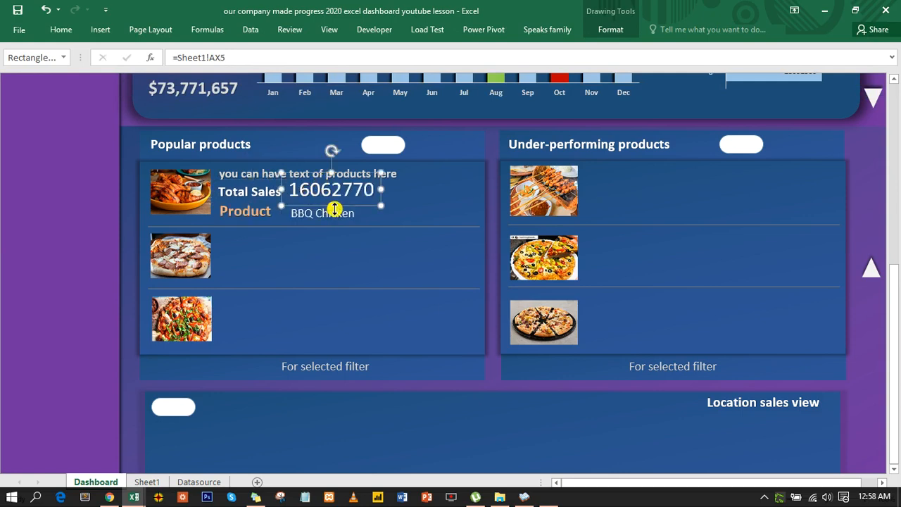
mouse_move(339, 205)
left_mouse_down()
mouse_move(349, 209)
mouse_move(332, 213)
mouse_move(345, 214)
left_mouse_up()
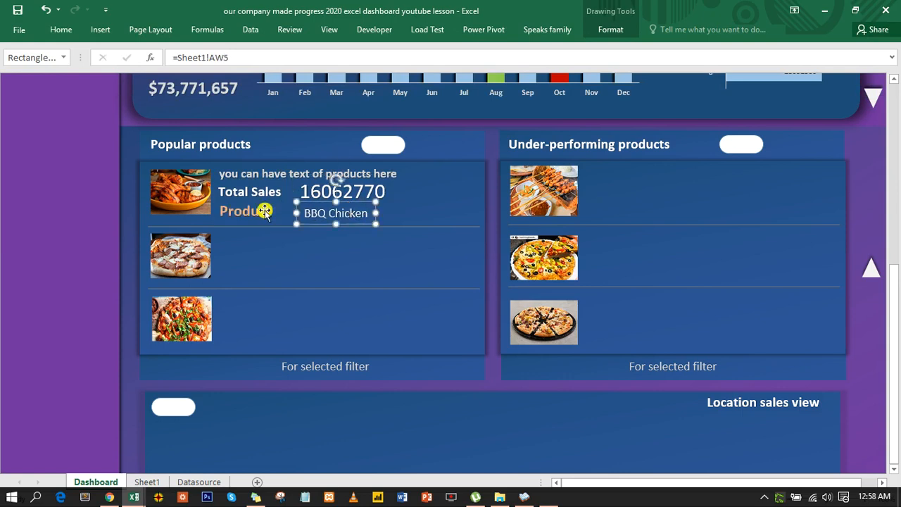
left_click(309, 249)
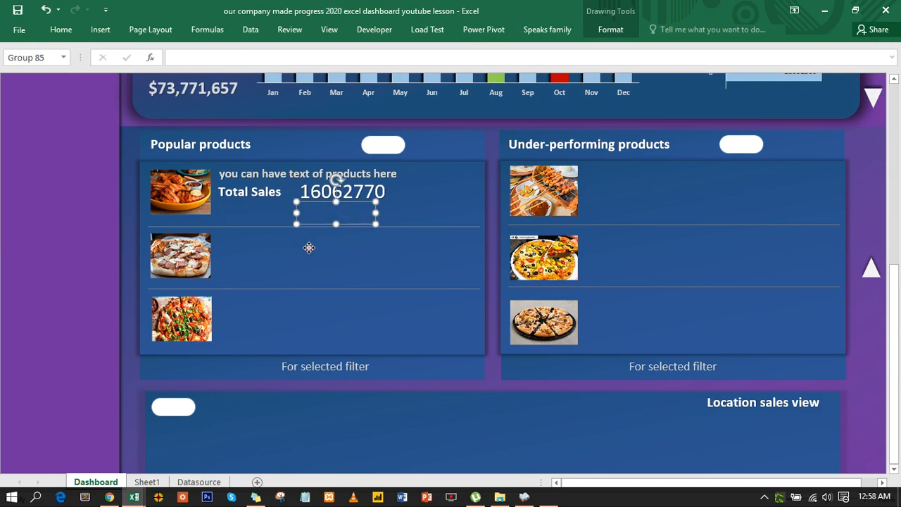
Step: Duplicate all five text boxes of the first popular product together and place the copies further down the panel
left_click(260, 173)
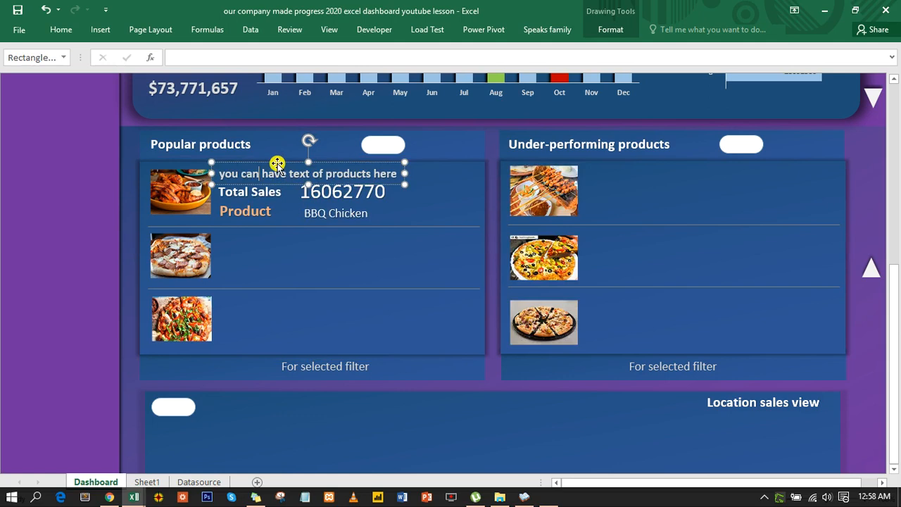
left_click(271, 194, "ctrl")
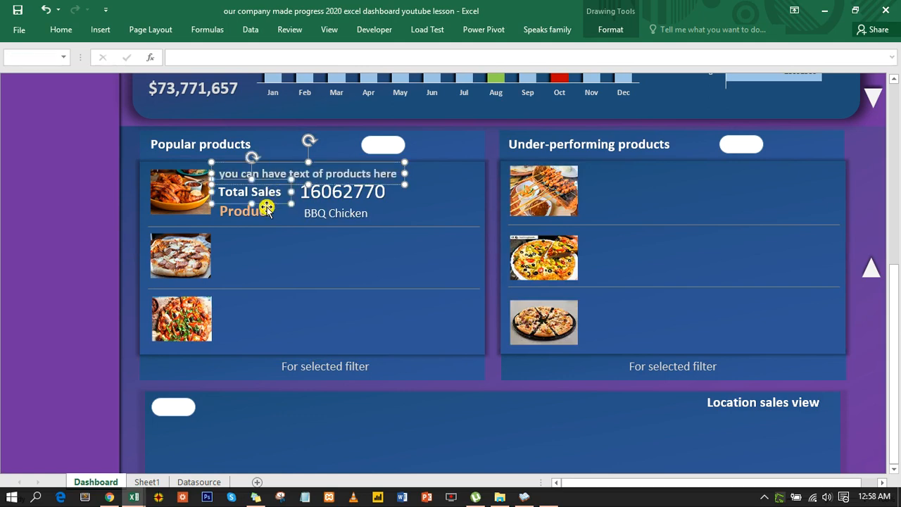
left_click(263, 211, "ctrl")
left_click(320, 192, "ctrl")
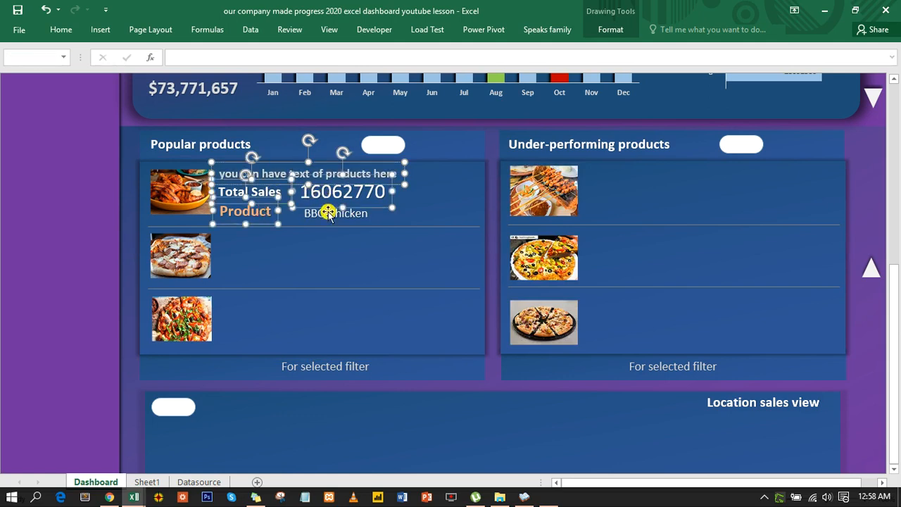
left_click(330, 215, "ctrl")
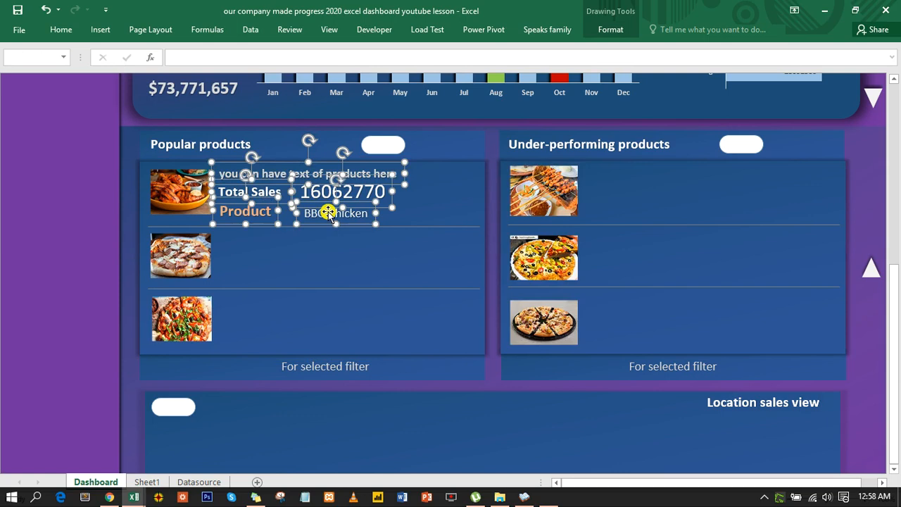
key("ctrl+d")
left_click_drag(326, 172, 321, 296)
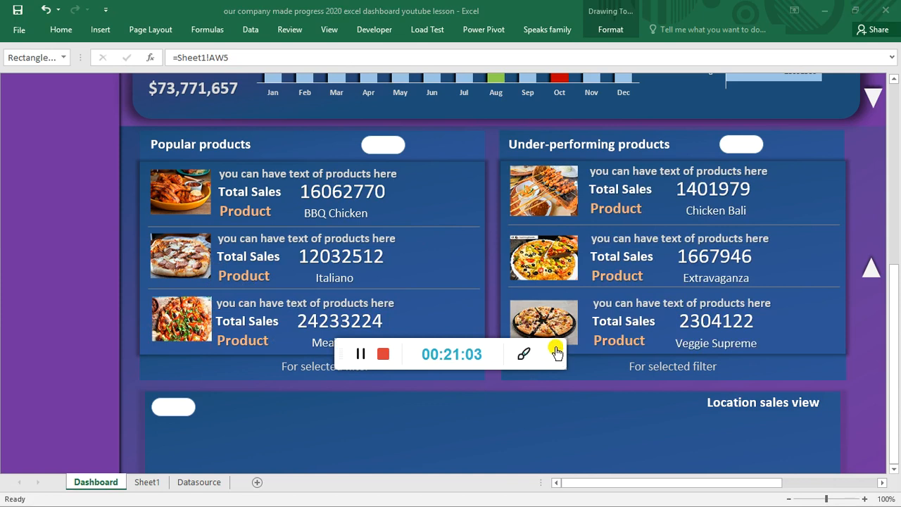
Step: Align the BBQ Chicken, Italiano and Meatzaa text boxes with one another using Align Center
left_click(556, 348)
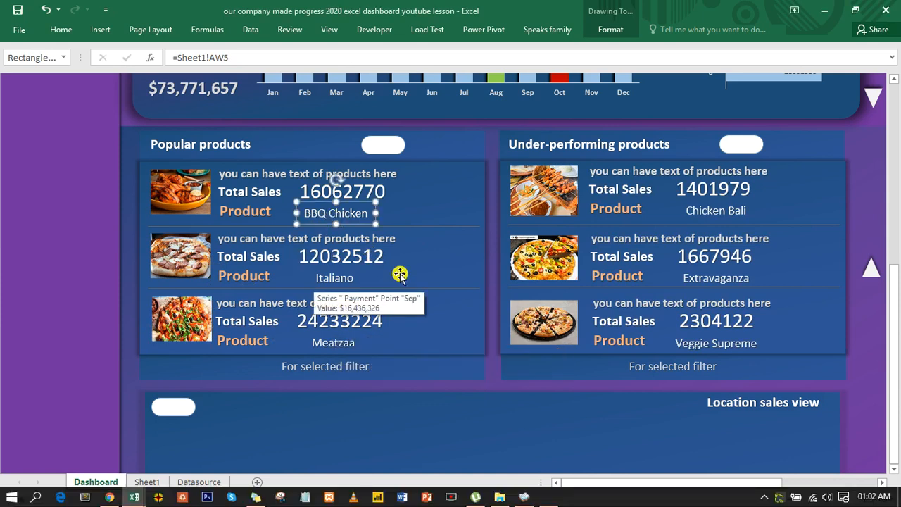
left_click(336, 279, "shift")
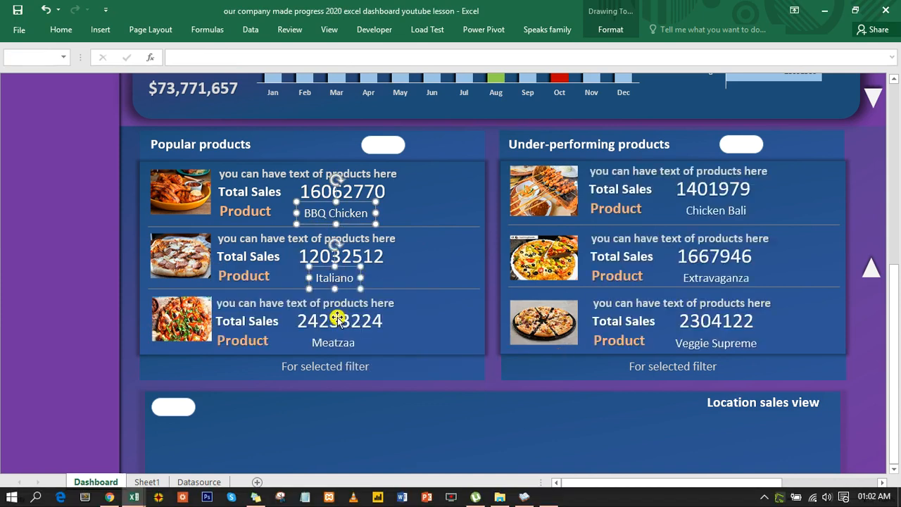
left_click(342, 343, "shift")
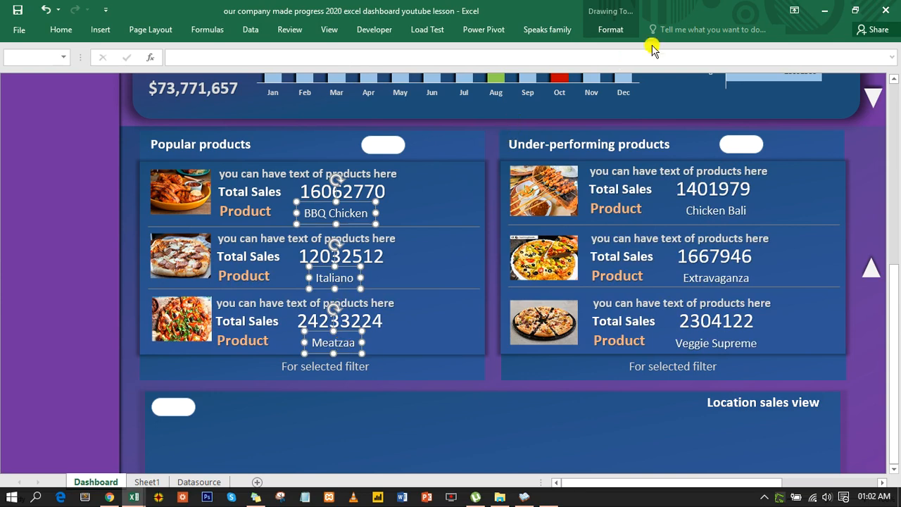
left_click(610, 29)
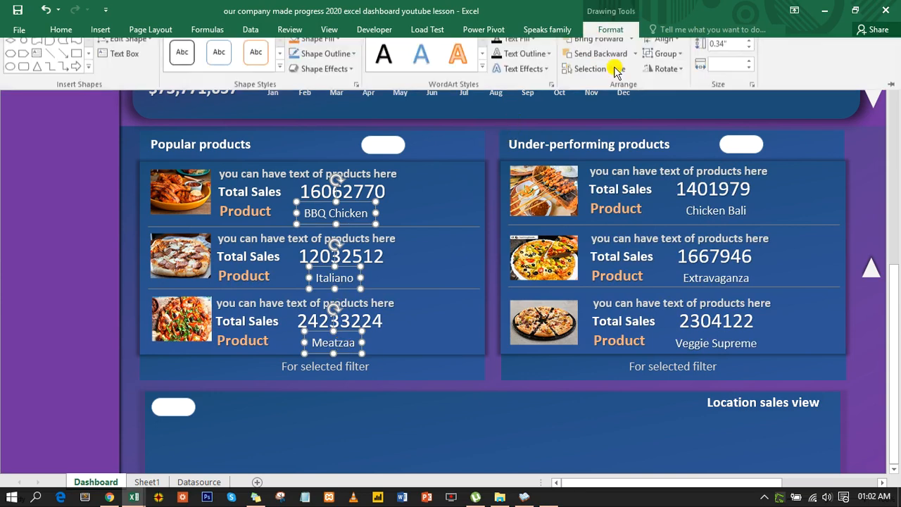
left_click(662, 48)
left_click(674, 83)
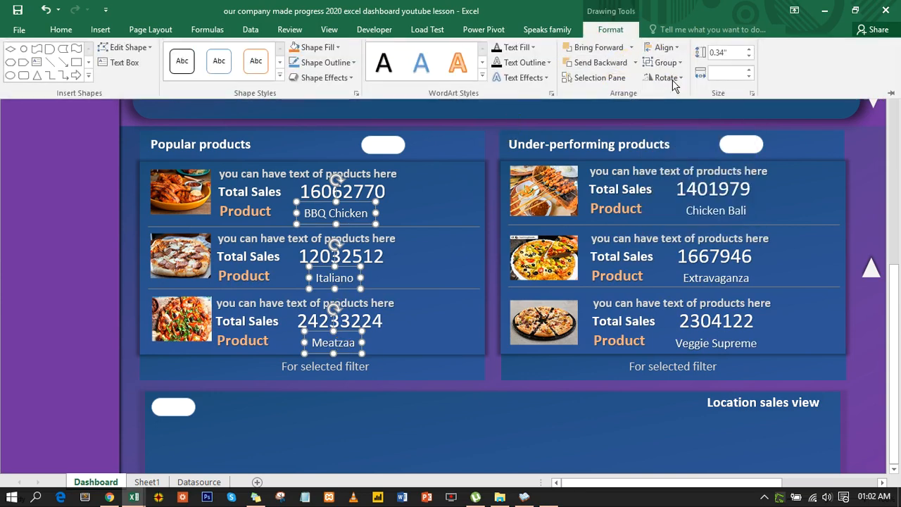
Step: Align the three sales figures in the Popular products panel with one another using Align Center
left_click(378, 192)
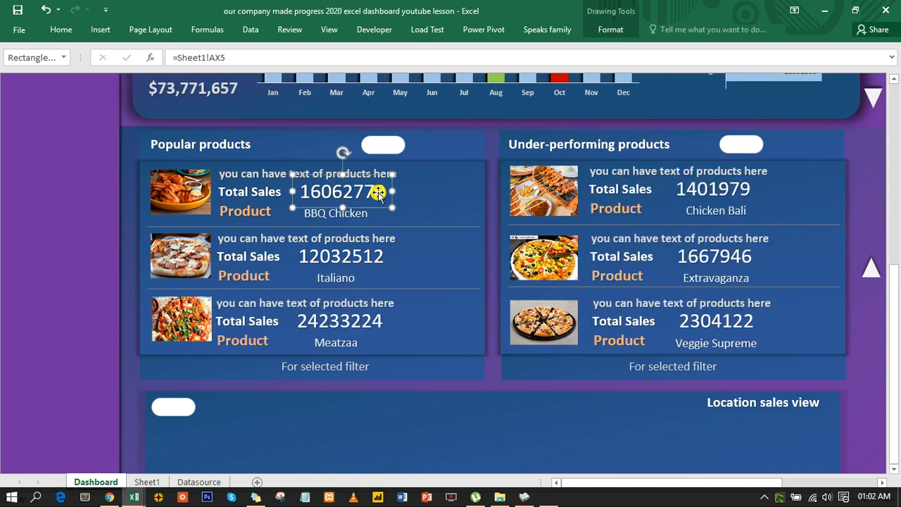
left_click(352, 258, "ctrl")
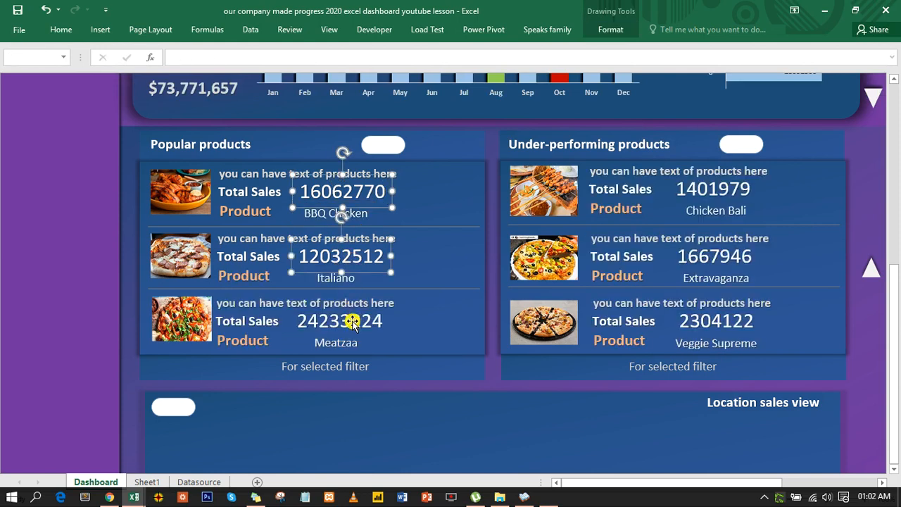
left_click(360, 319, "ctrl")
left_click(610, 30)
left_click(666, 48)
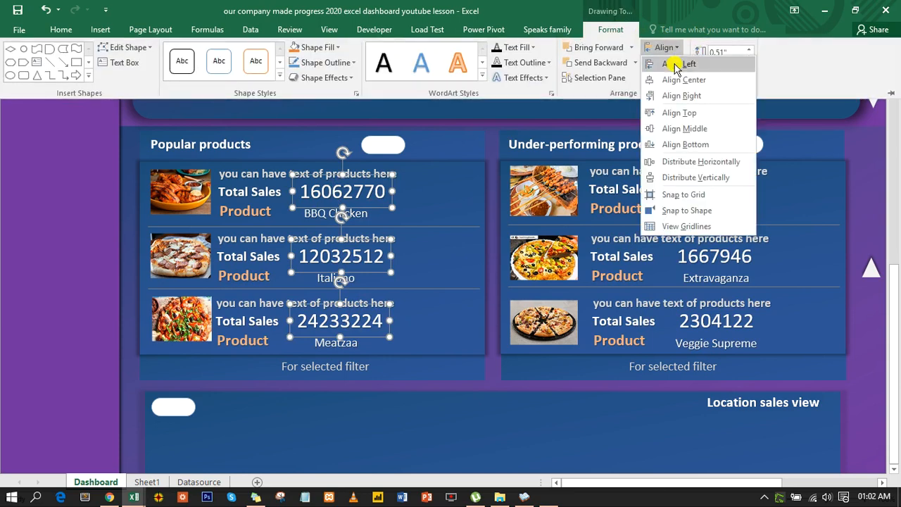
left_click(687, 80)
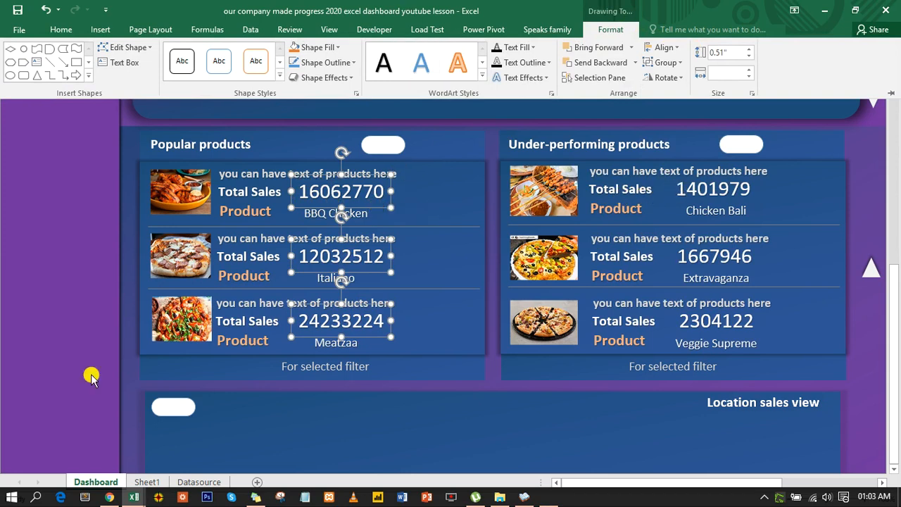
Step: Format the popular products' sales in Sheet1 cells AX5:AX7 as $ currency with 0 decimal places and autofit column AX
left_click(155, 482)
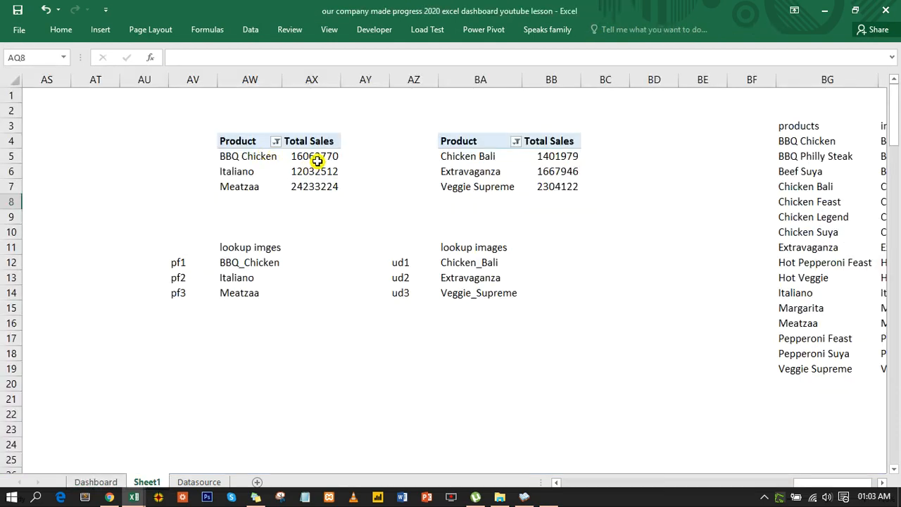
left_click_drag(317, 161, 313, 185)
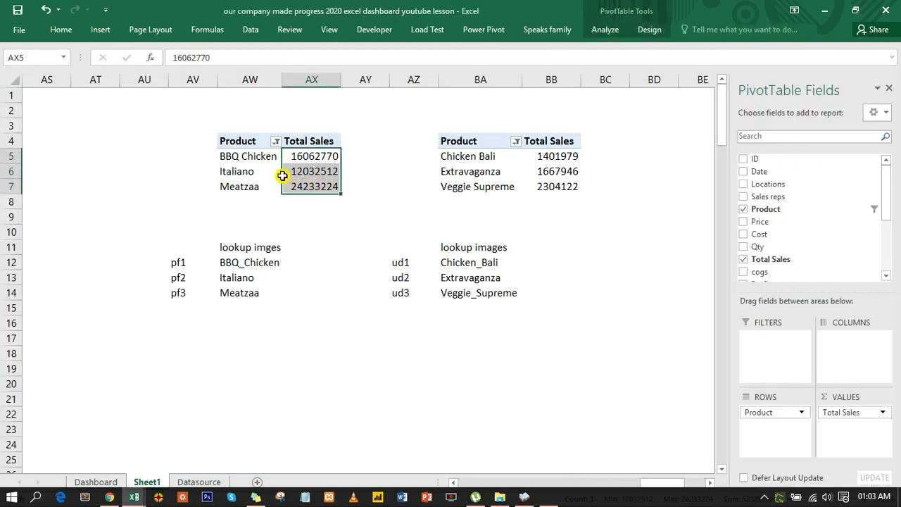
key("ctrl+1")
left_click(258, 147)
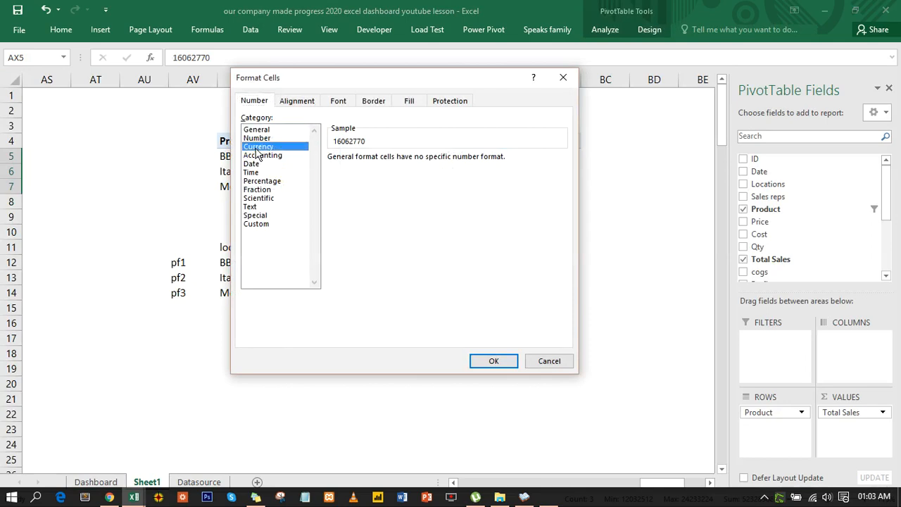
left_click(417, 161)
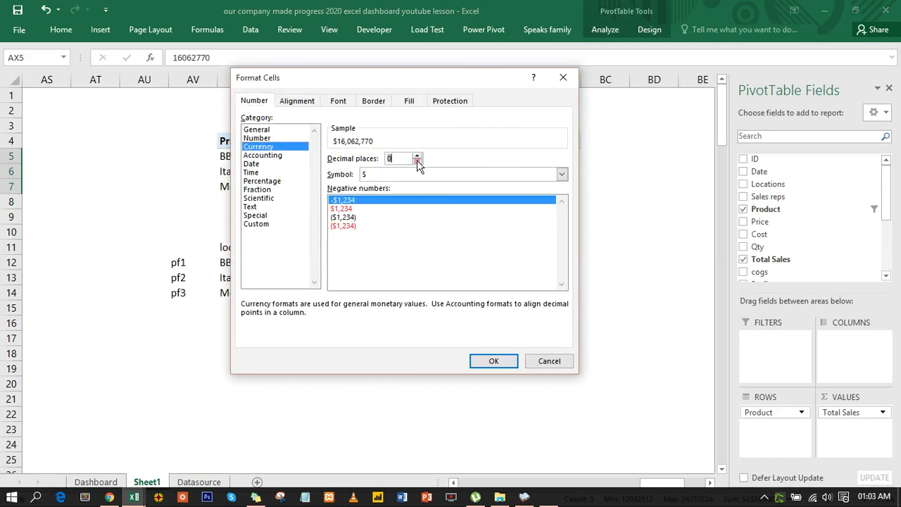
left_click(486, 363)
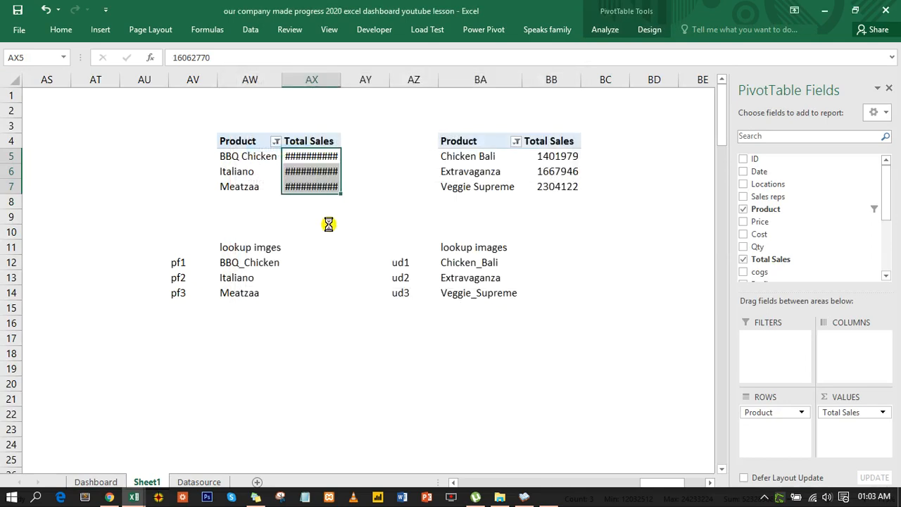
double_click(341, 78)
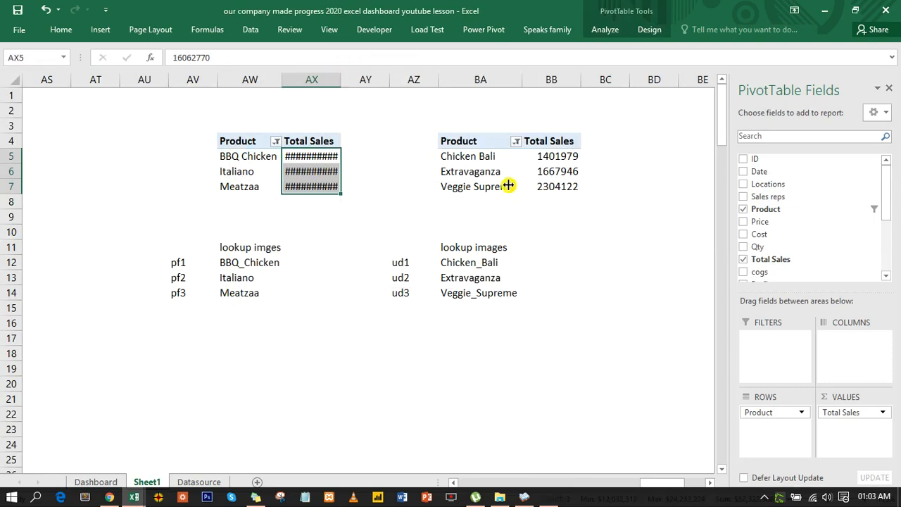
left_click(334, 161)
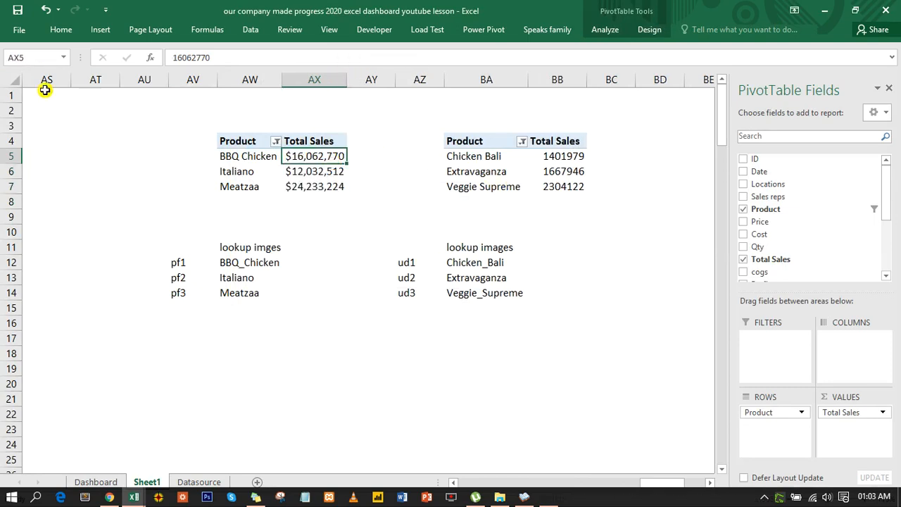
Step: Copy the currency format of Sheet1 cell AX5 to the under-performing products' sales in BB5:BB7 with Format Painter
left_click(61, 30)
left_click(49, 78)
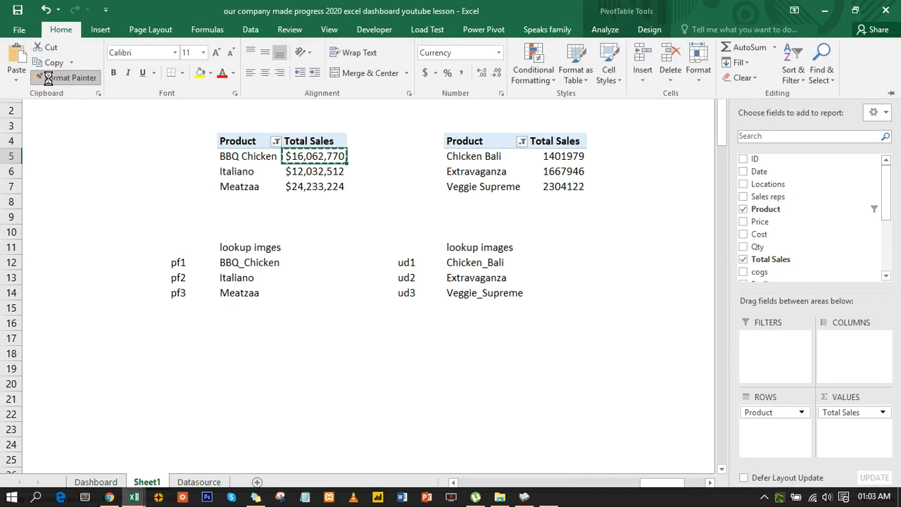
left_click_drag(564, 161, 567, 187)
left_click(582, 266)
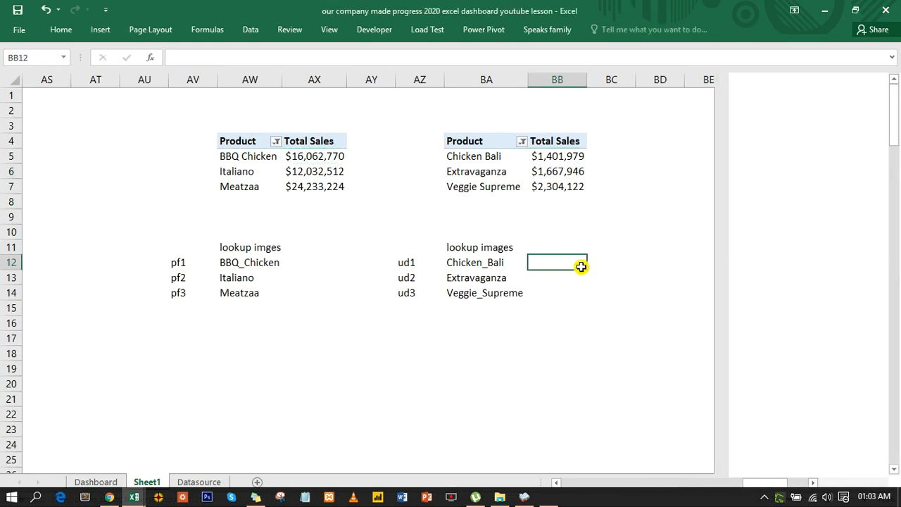
Step: Check the empty Location sales view panel on the Dashboard and copy the Sheet1 PivotTable in BA4:BB7 to cell BM4
left_click(98, 478)
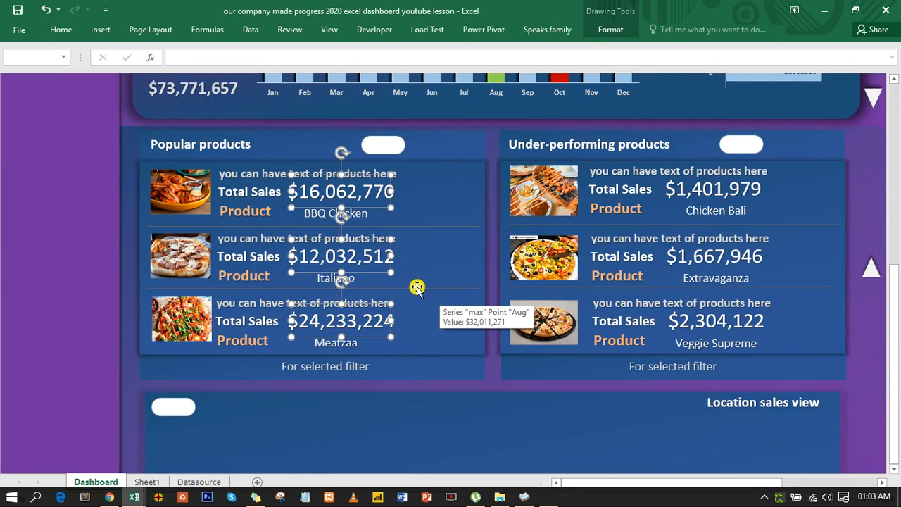
scroll(454, 374, "down", 3)
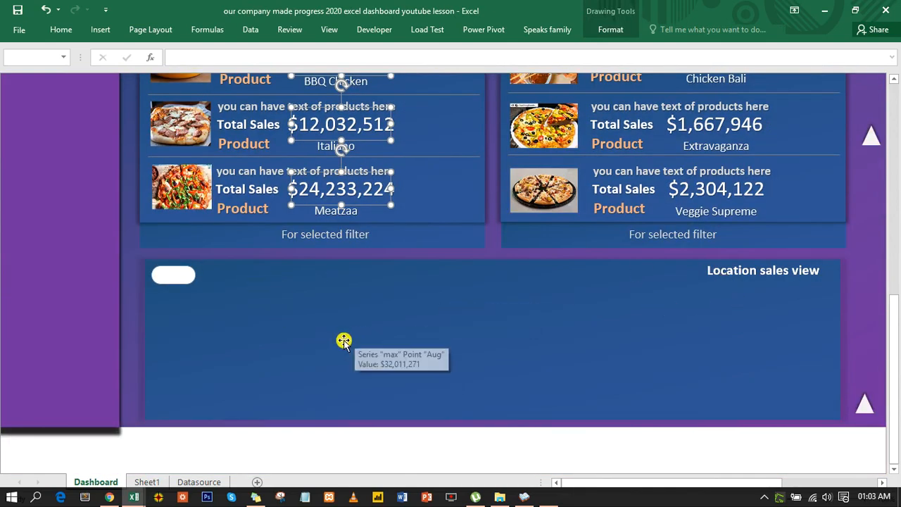
left_click(141, 484)
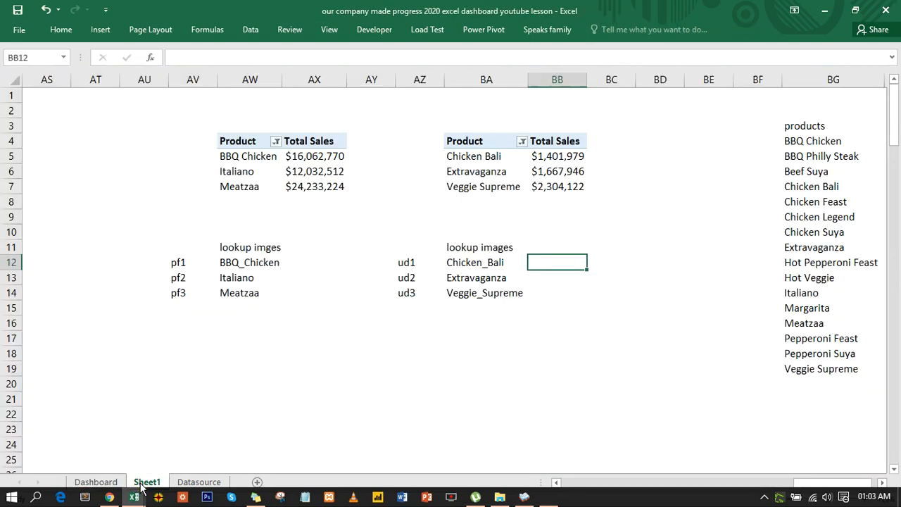
left_click_drag(469, 141, 548, 186)
key("ctrl+c")
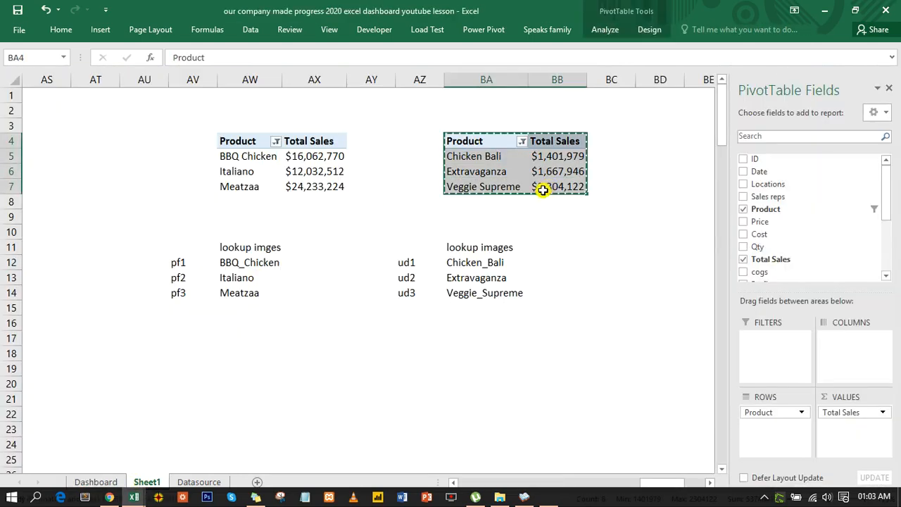
left_click_drag(664, 479, 710, 481)
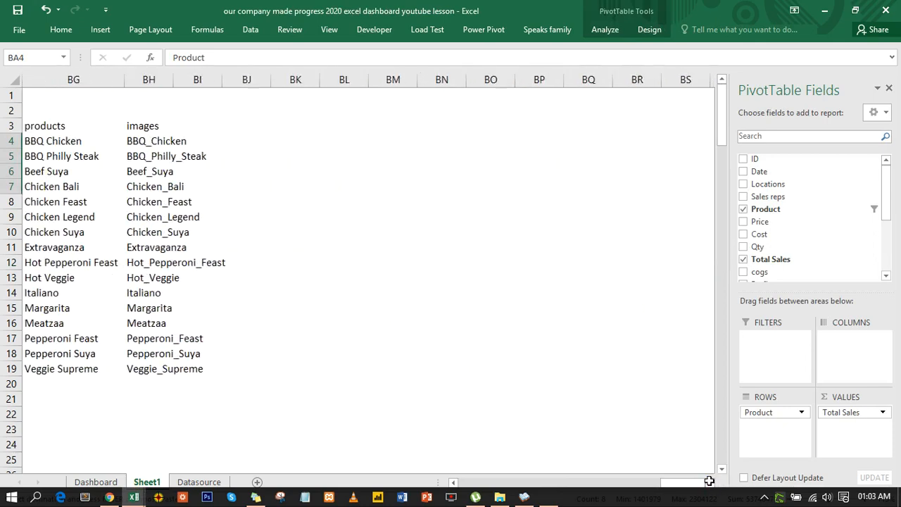
left_click(377, 141)
key("ctrl+v")
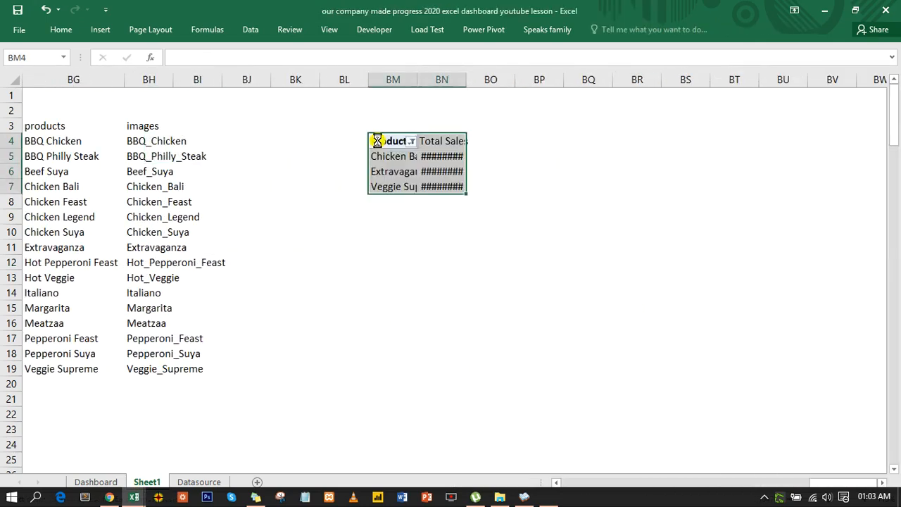
Step: Replace Product with Locations in the copied PivotTable and insert a Clustered Column PivotChart from it
left_click(410, 157)
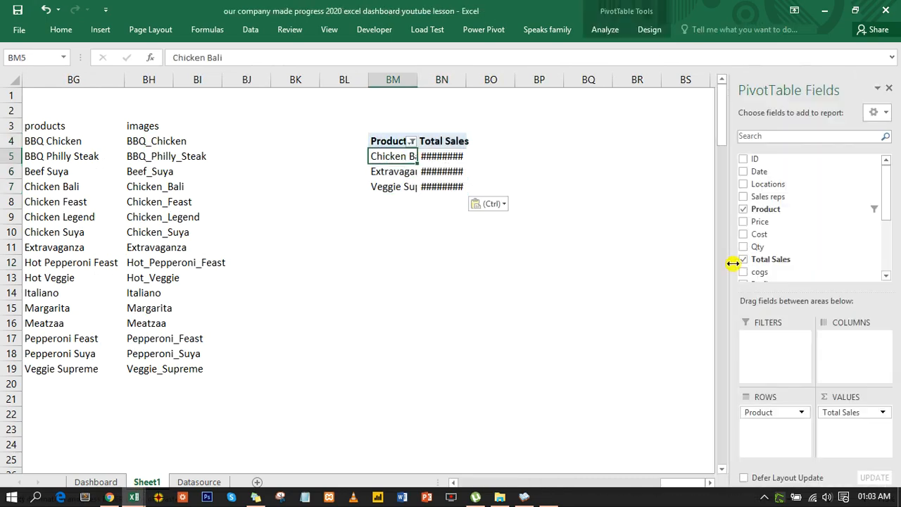
left_click(744, 183)
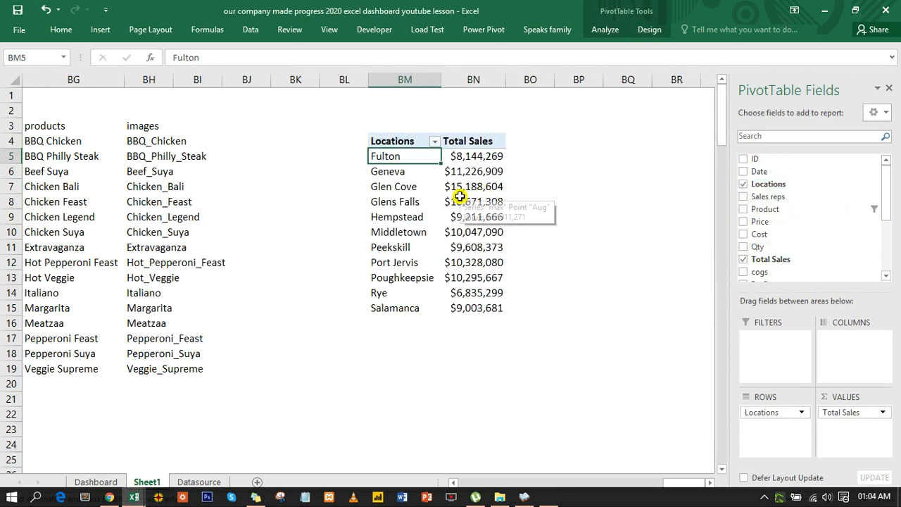
left_click(603, 29)
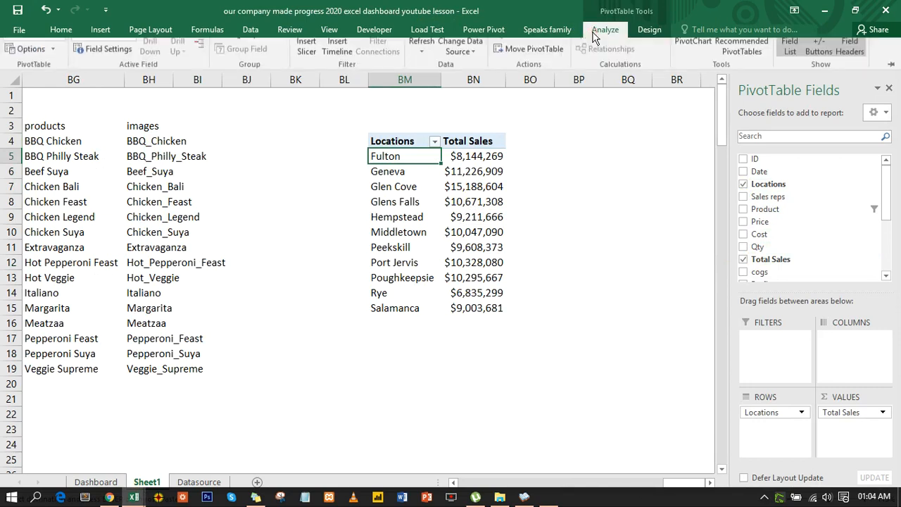
left_click(695, 57)
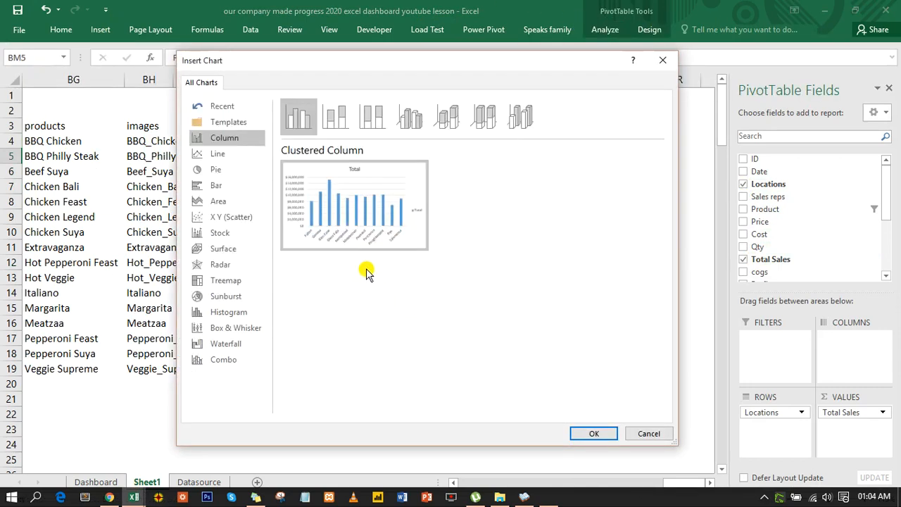
left_click(595, 436)
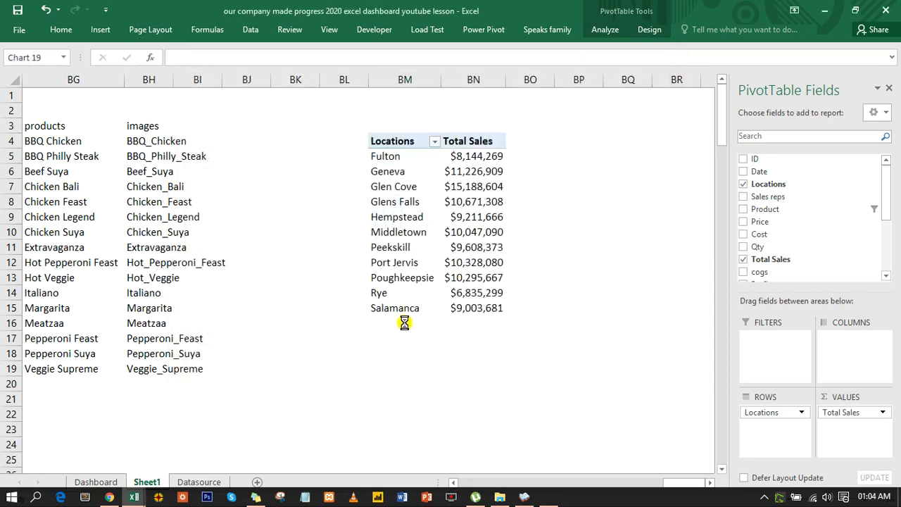
Step: Remove the value axis, legend, title and Locations field button from the new PivotChart
left_click(234, 277)
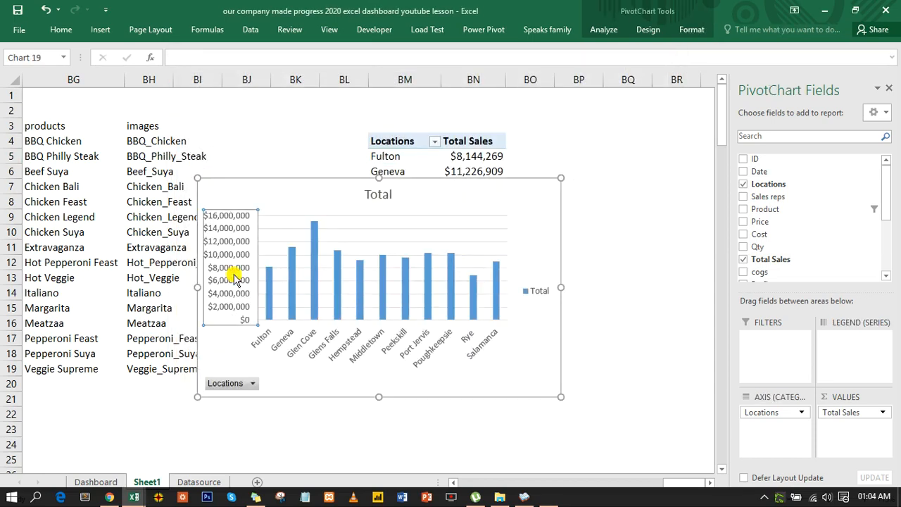
key("Delete")
left_click(539, 290)
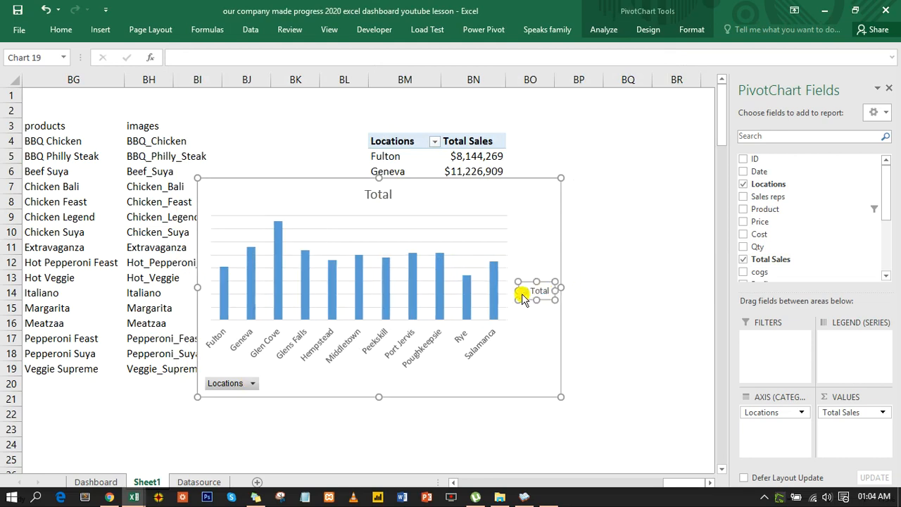
key("Delete")
left_click(371, 195)
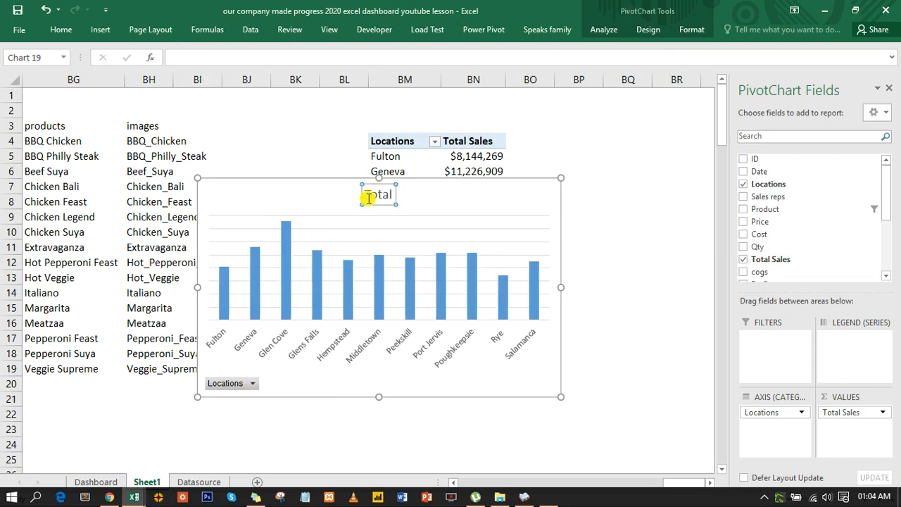
key("Delete")
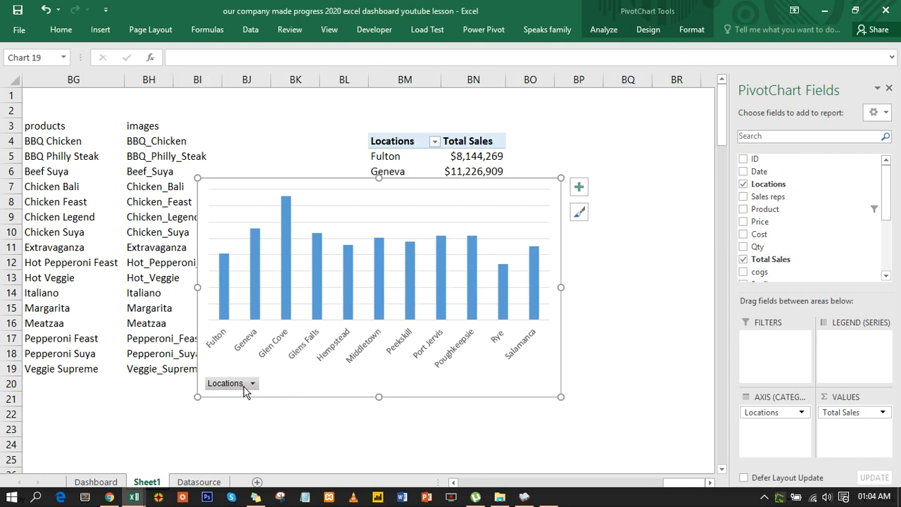
right_click(244, 391)
left_click(285, 352)
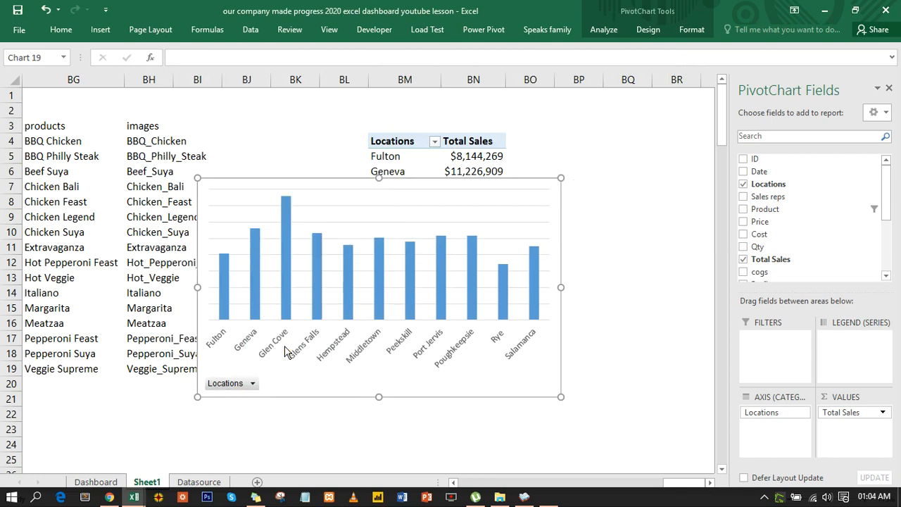
Step: Widen the locations chart on both sides until the location names read horizontally, and reduce its height
left_click_drag(560, 287, 695, 305)
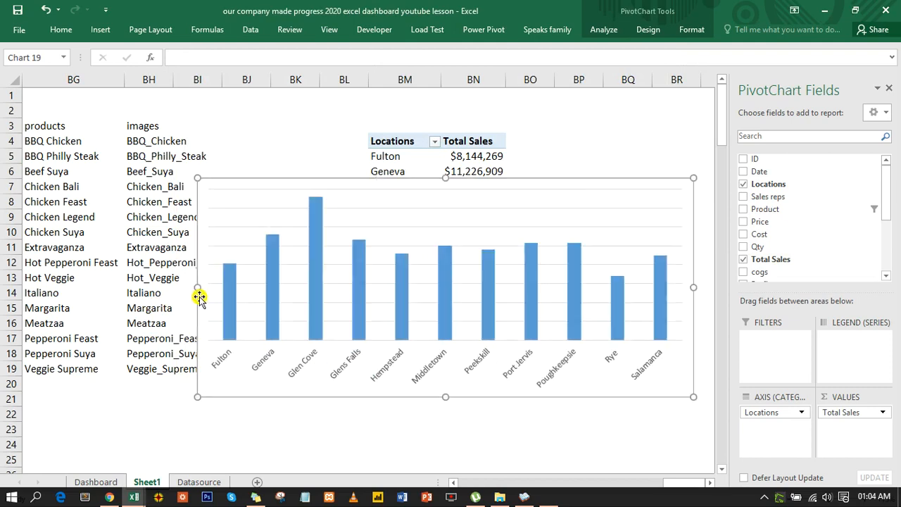
left_click_drag(199, 290, 102, 301)
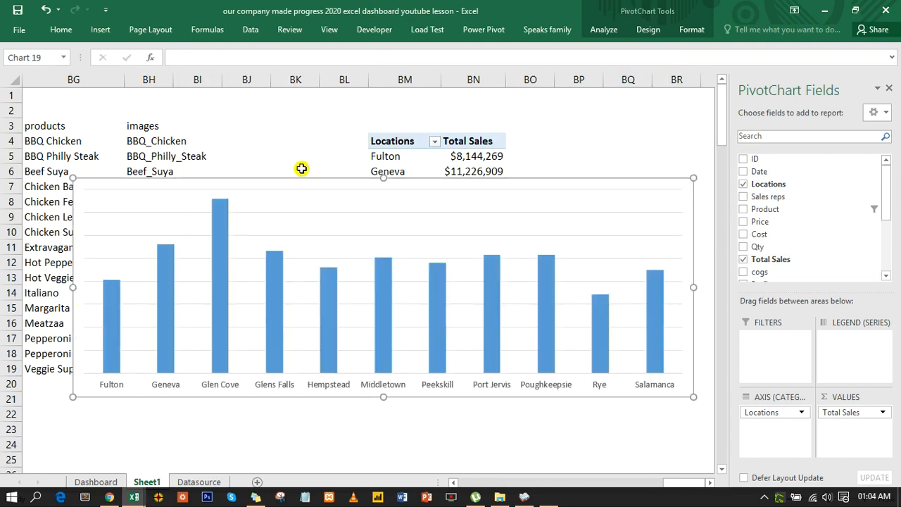
left_click_drag(383, 180, 372, 228)
Step: Move the locations chart from Sheet1 into the Location sales view panel on the Dashboard and close the PivotChart Fields pane
key("ctrl+x")
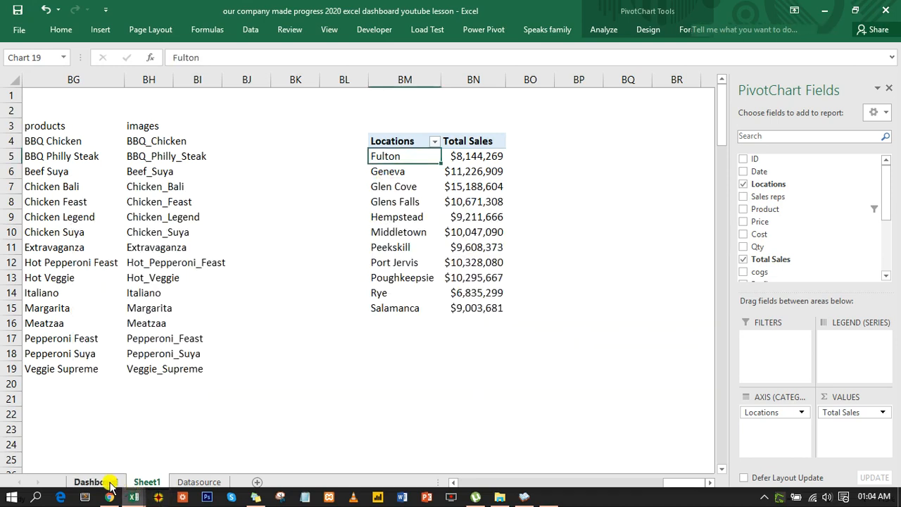
left_click(99, 482)
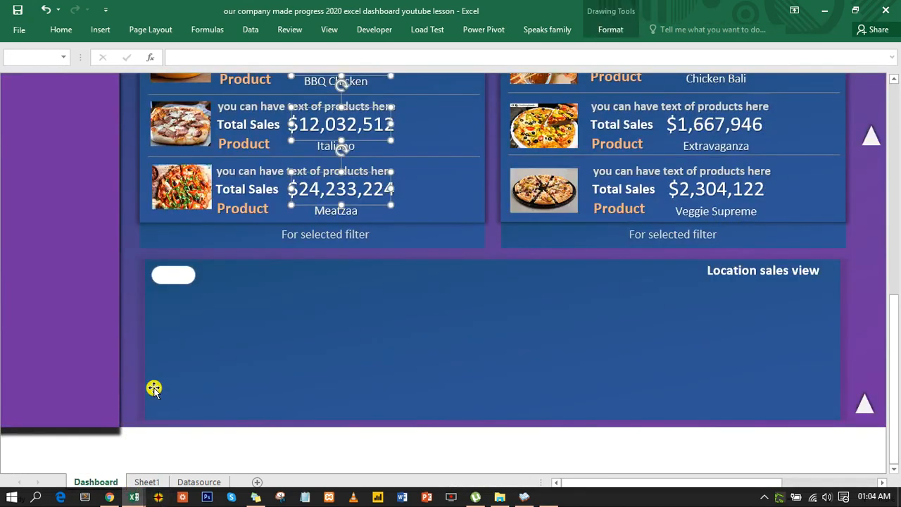
left_click(238, 311)
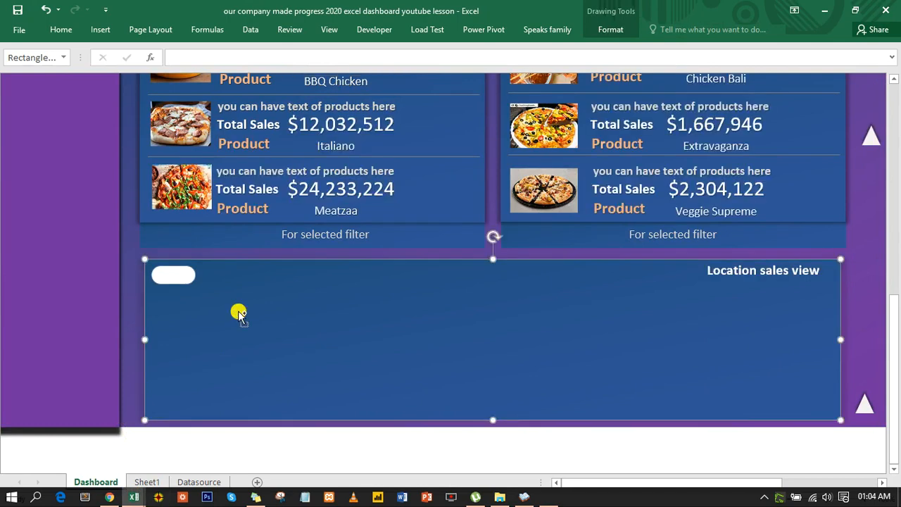
key("ctrl+v")
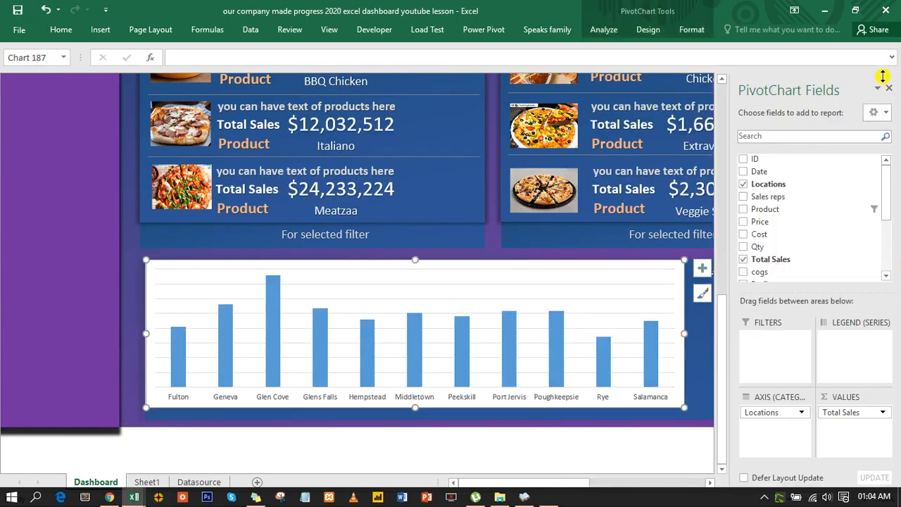
left_click(891, 89)
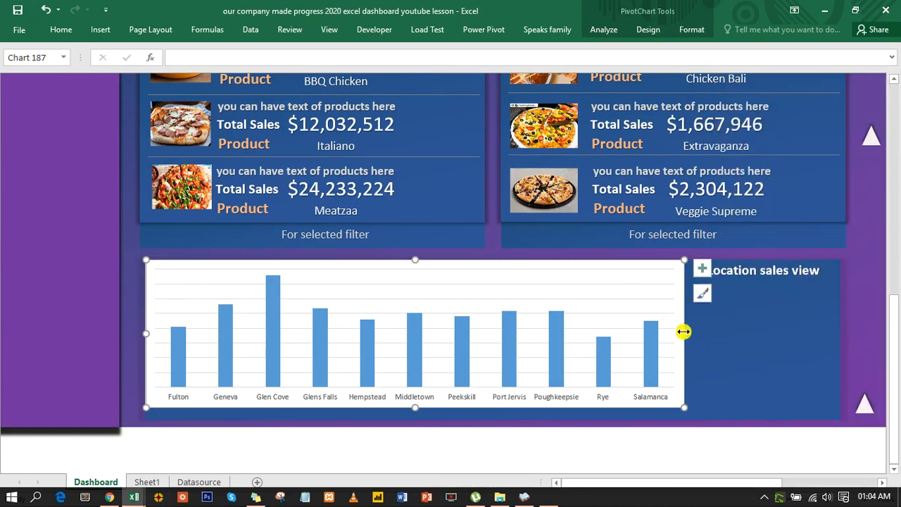
Step: Set the location chart area to No fill and its border to No line
double_click(567, 262)
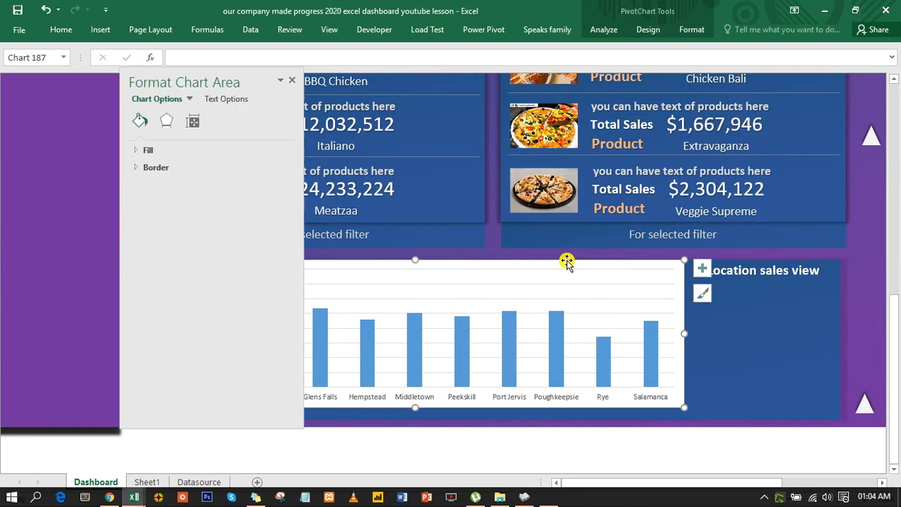
left_click(140, 150)
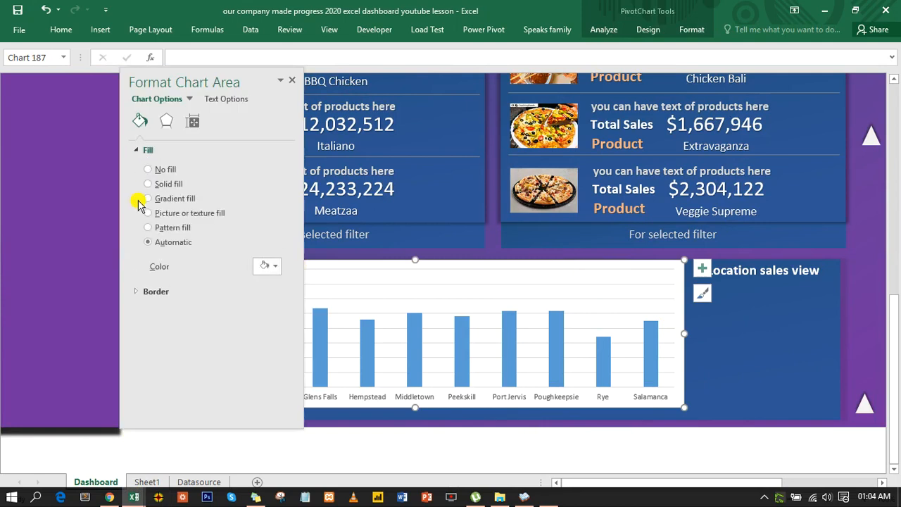
left_click(140, 151)
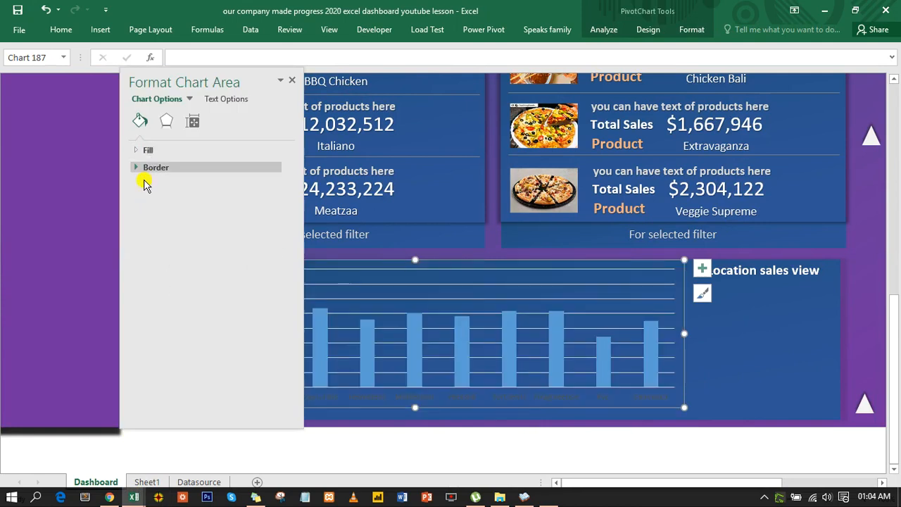
left_click(138, 168)
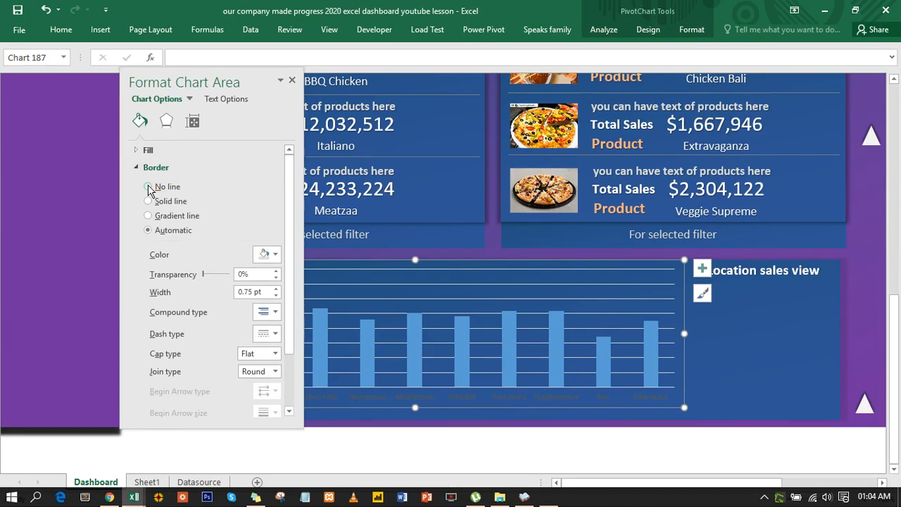
left_click(138, 168)
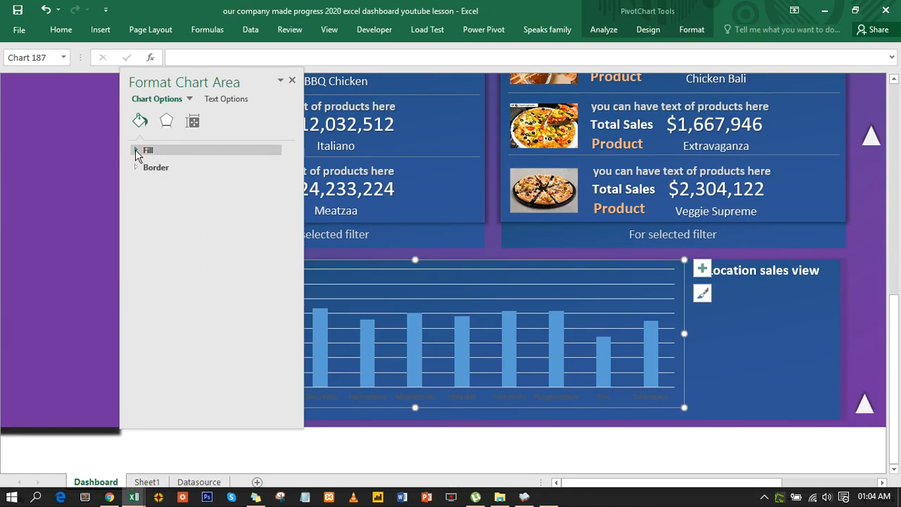
Step: Give the location chart's columns a solid light blue fill
left_click(140, 150)
left_click(370, 326)
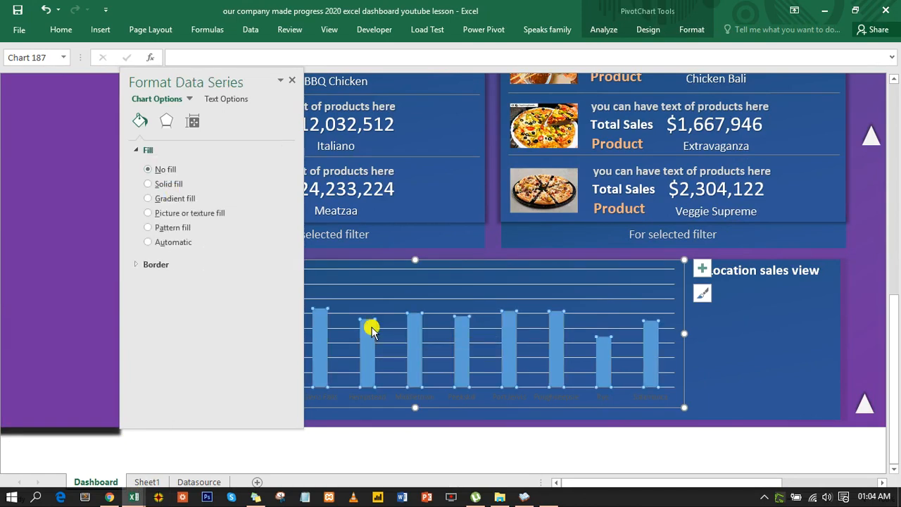
left_click(268, 299)
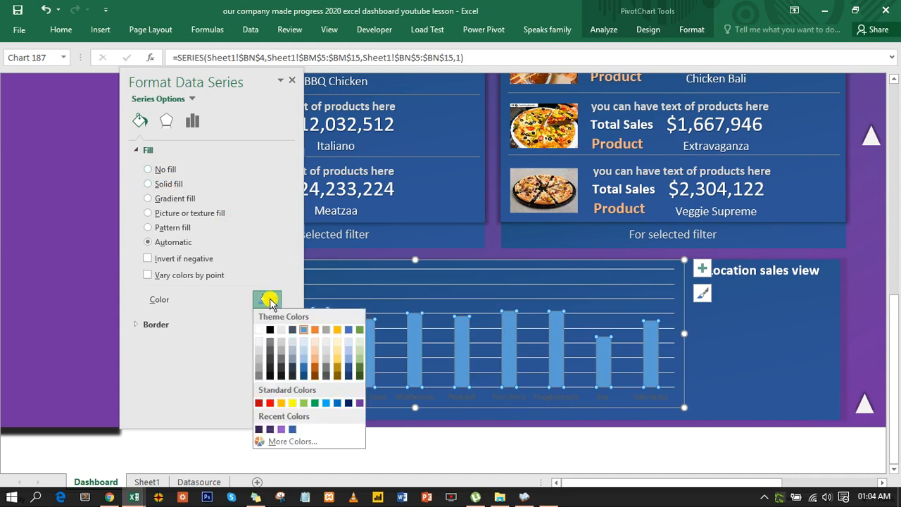
left_click(304, 357)
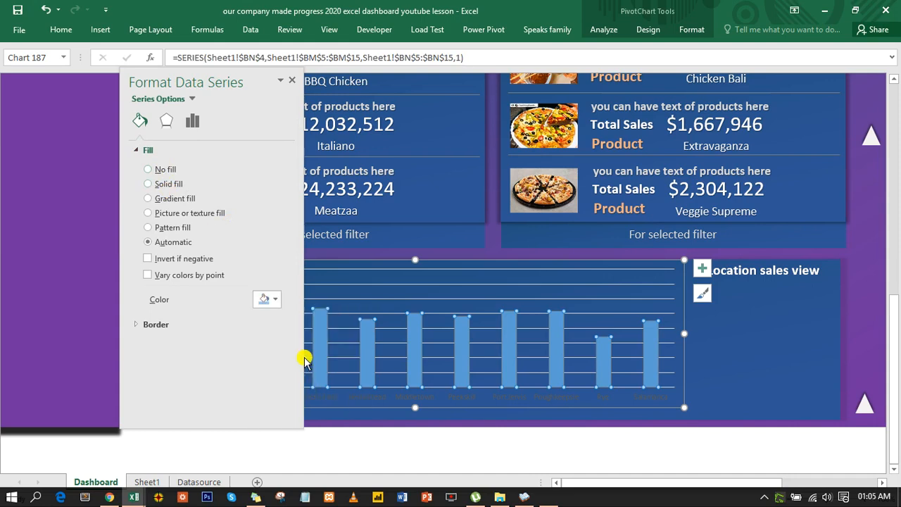
Step: Remove the major gridlines from the location sales chart
left_click(409, 296)
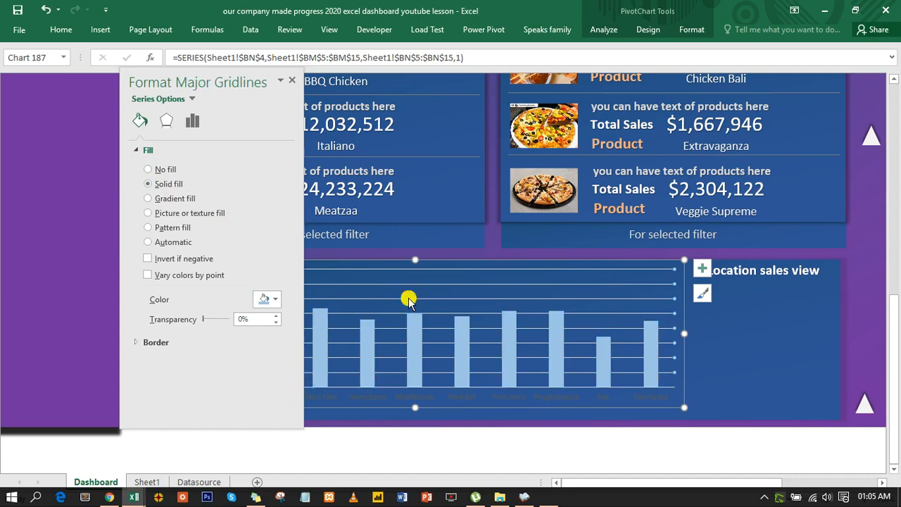
left_click(702, 270)
left_click(738, 360)
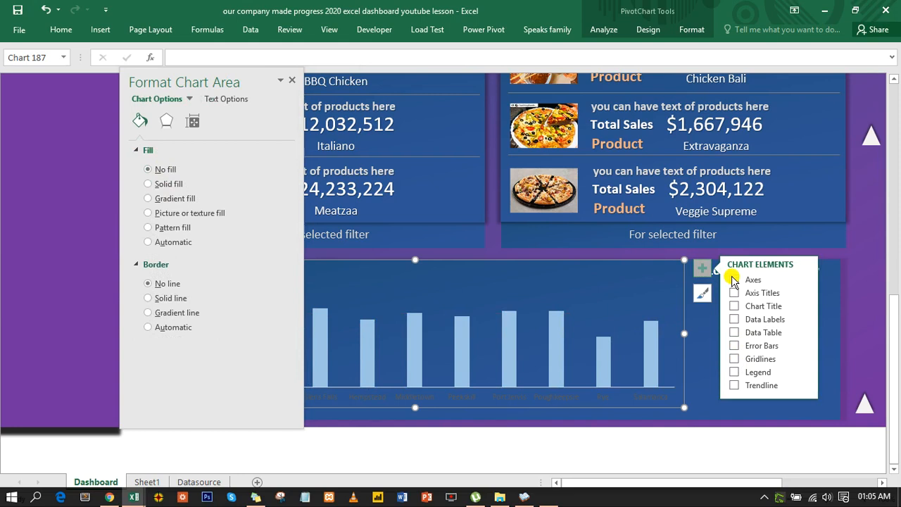
Step: Make the location names on the chart's horizontal axis white and bold
left_click(293, 83)
left_click(354, 398)
left_click(62, 29)
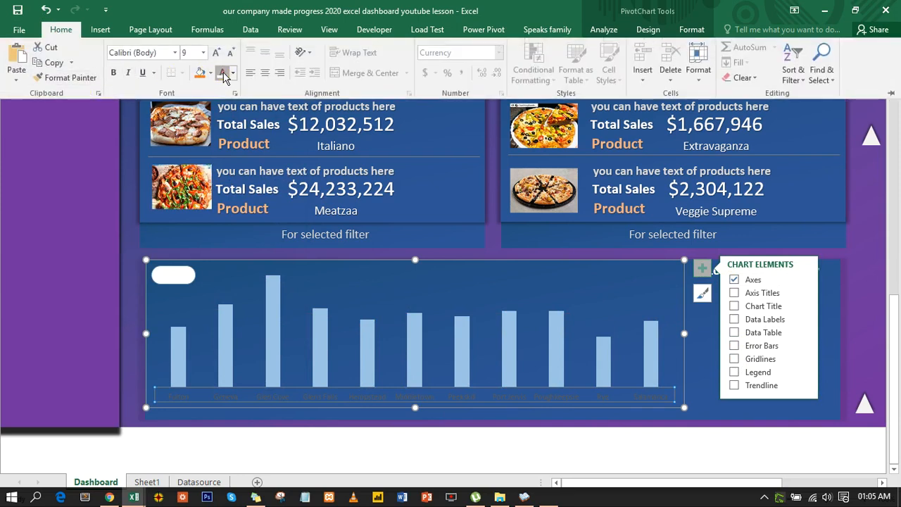
left_click(223, 76)
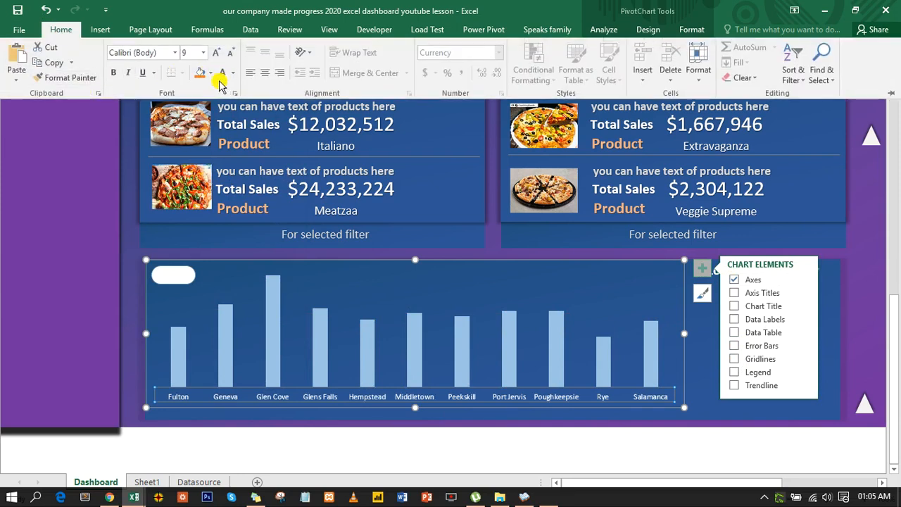
key("ctrl+b")
key("ctrl+F1")
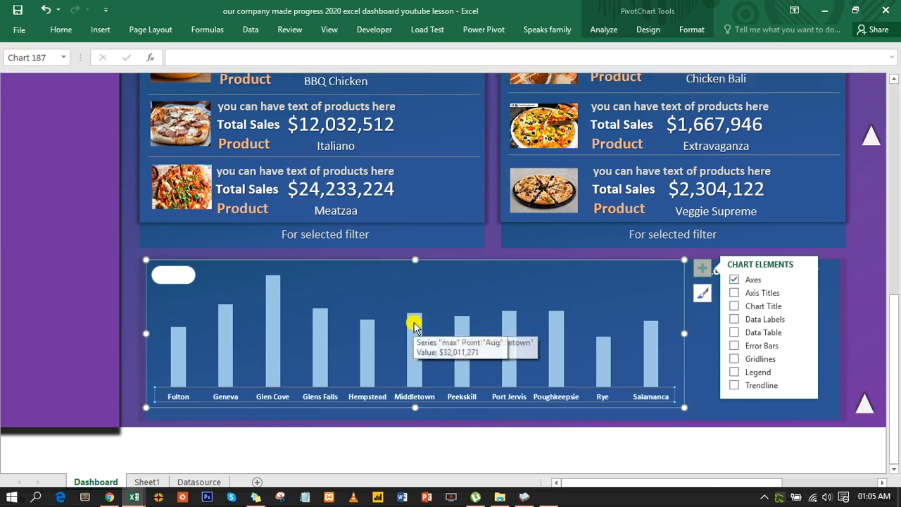
Step: Add data labels to the location sales columns and colour them white
left_click(734, 319)
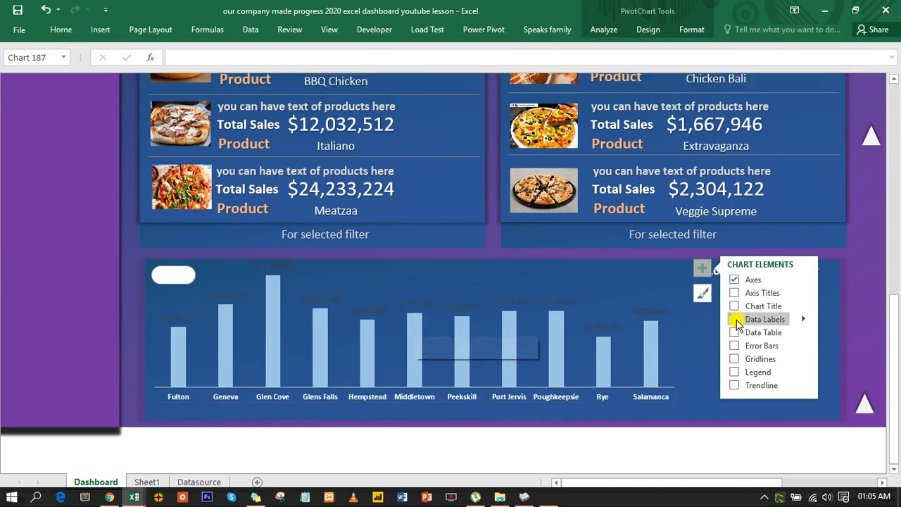
left_click(503, 301)
left_click(61, 30)
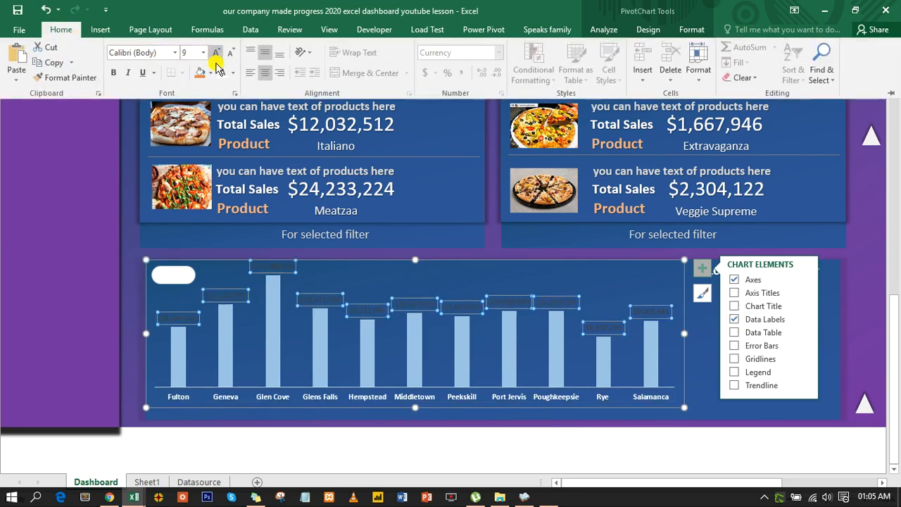
left_click(217, 73)
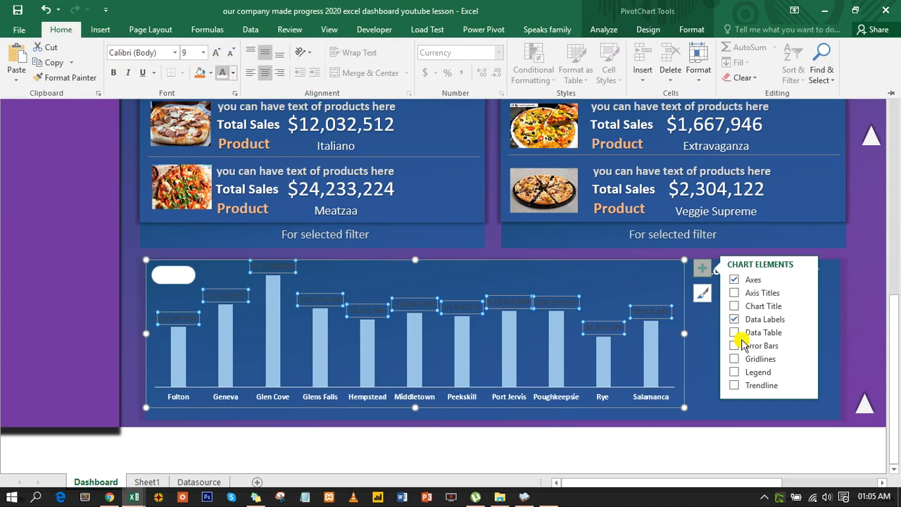
Step: Widen the location sales chart to span nearly the full width of the Location sales view panel
left_click(855, 316)
left_click(678, 329)
left_click_drag(684, 333, 831, 339)
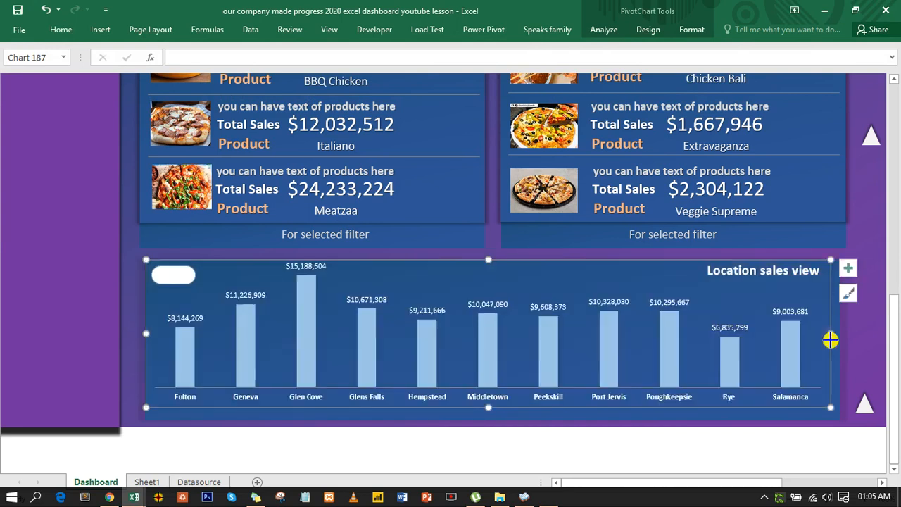
Step: Set the location columns' gap width to 90% and close the formatting pane
left_click(310, 324)
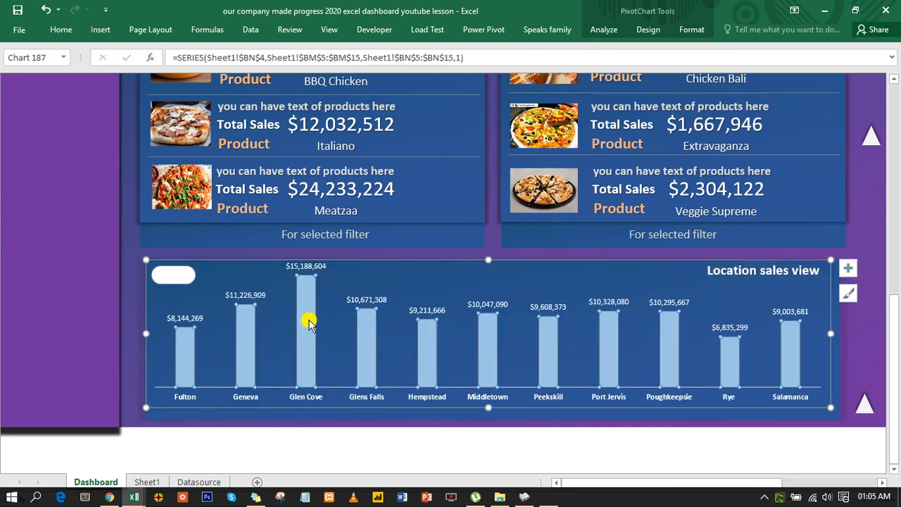
double_click(356, 264)
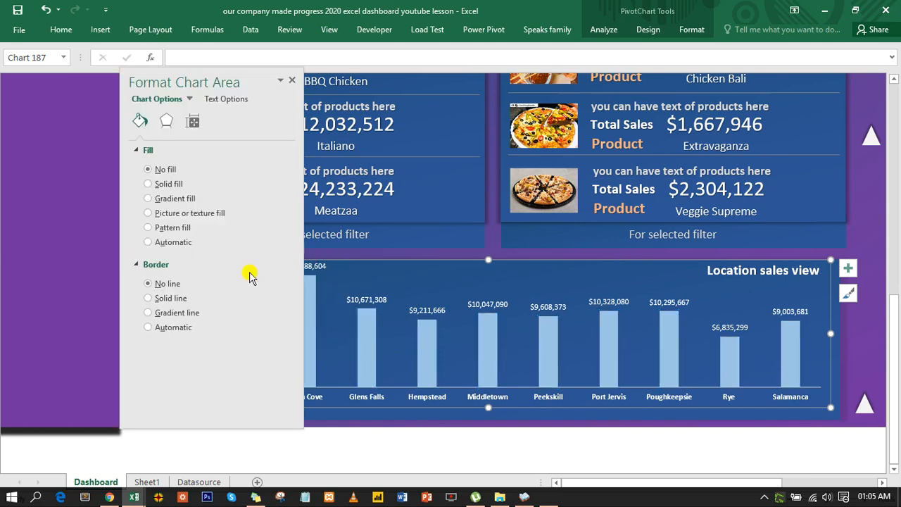
left_click(366, 343)
left_click(176, 182)
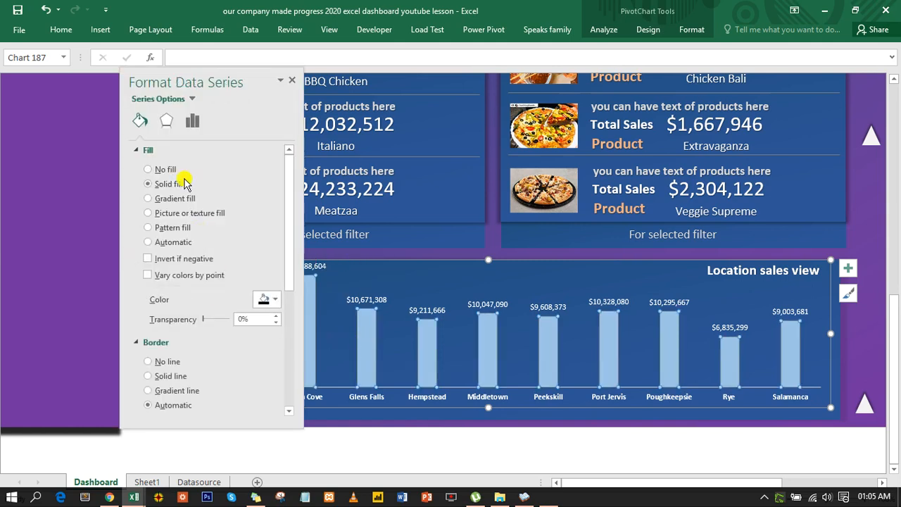
left_click(193, 124)
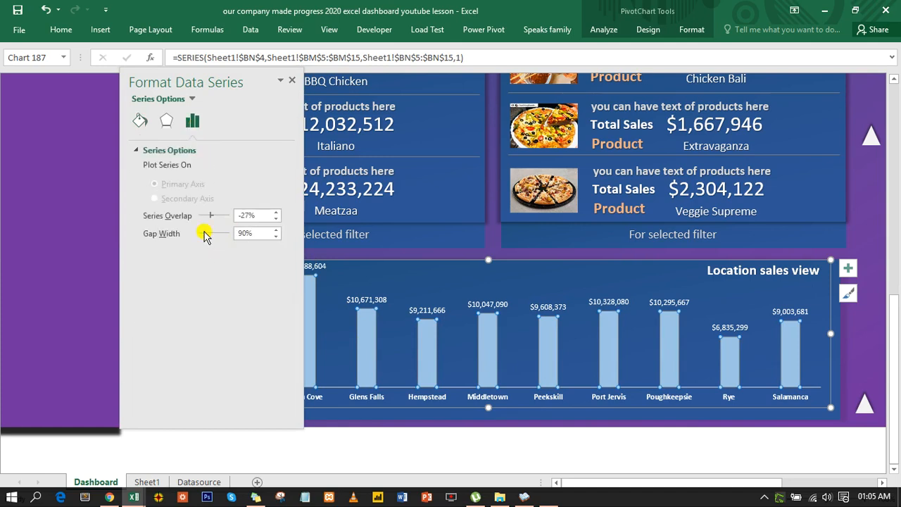
left_click_drag(205, 236, 204, 235)
left_click(75, 223)
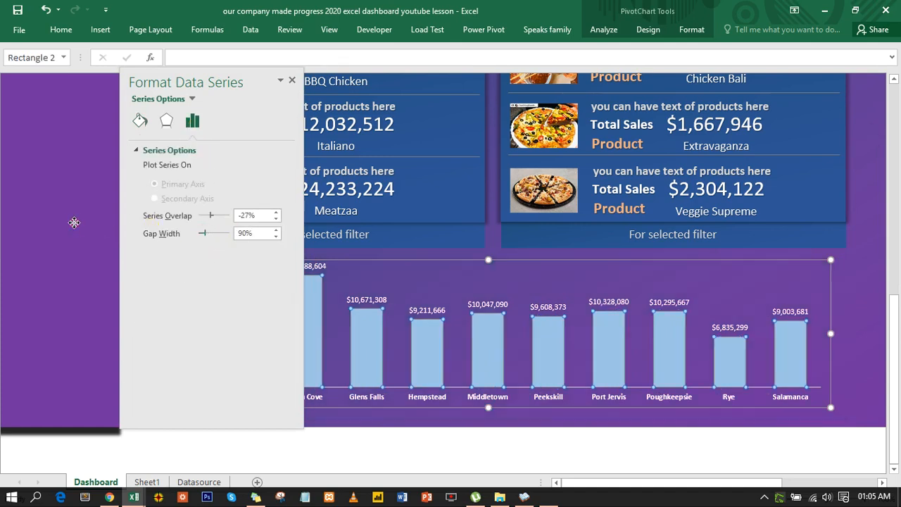
left_click(292, 81)
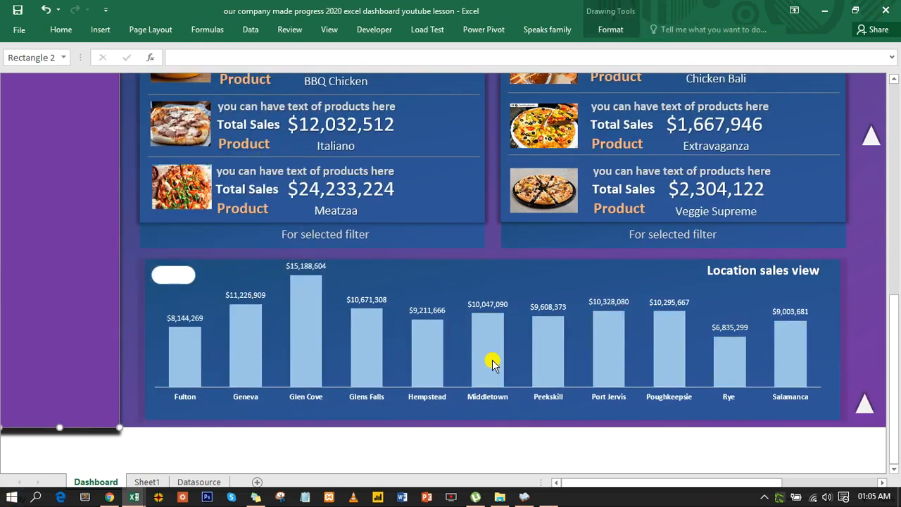
Step: Move the location chart slightly down in its panel and lower the top edge of its plot area
left_click(496, 336)
left_click(470, 314)
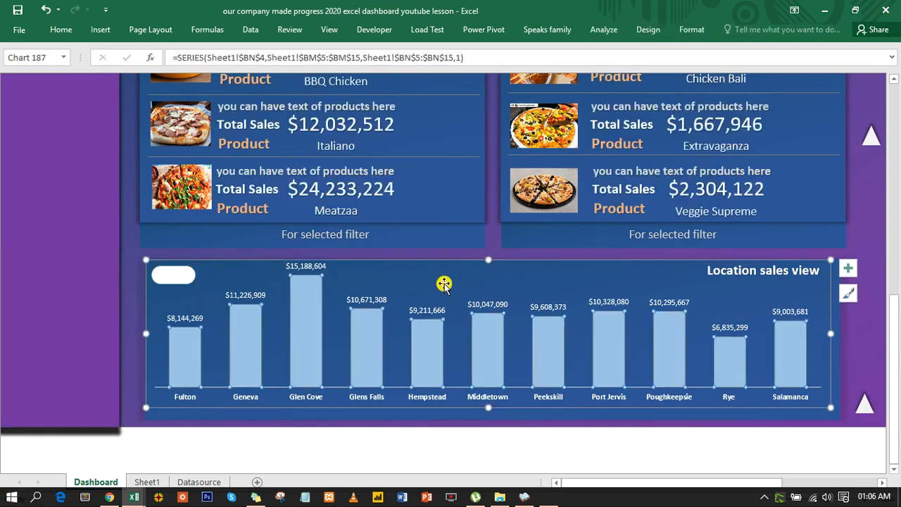
left_click_drag(478, 261, 478, 267)
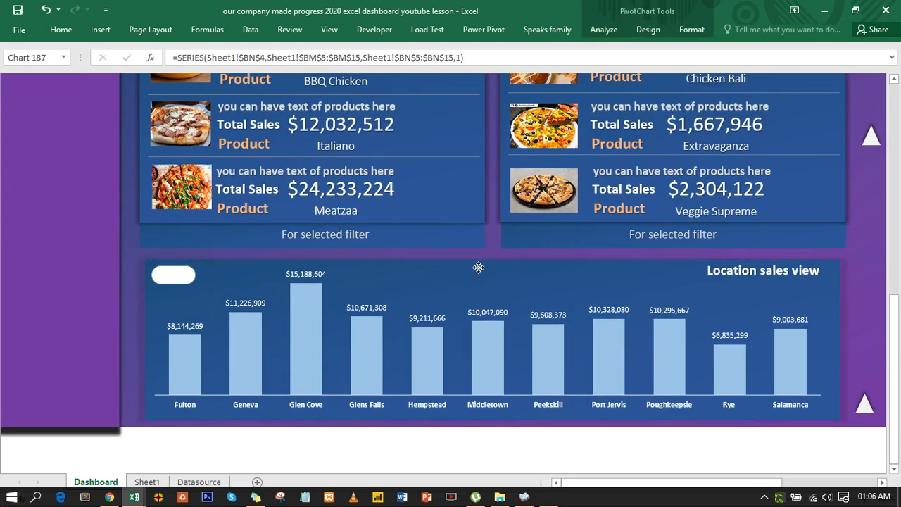
left_click(469, 303)
left_click_drag(487, 277, 487, 288)
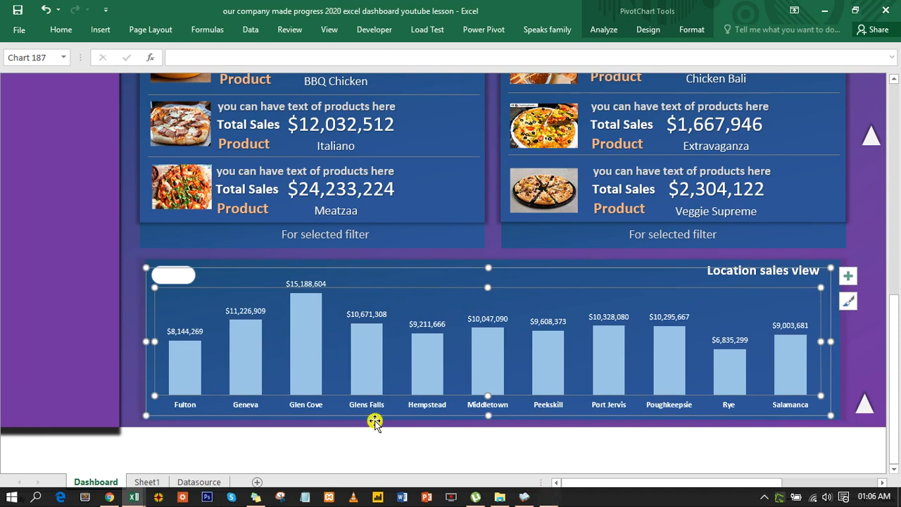
Step: Insert Product and month name slicers for the Locations PivotTable on Sheet1
scroll(69, 240, "up", 10)
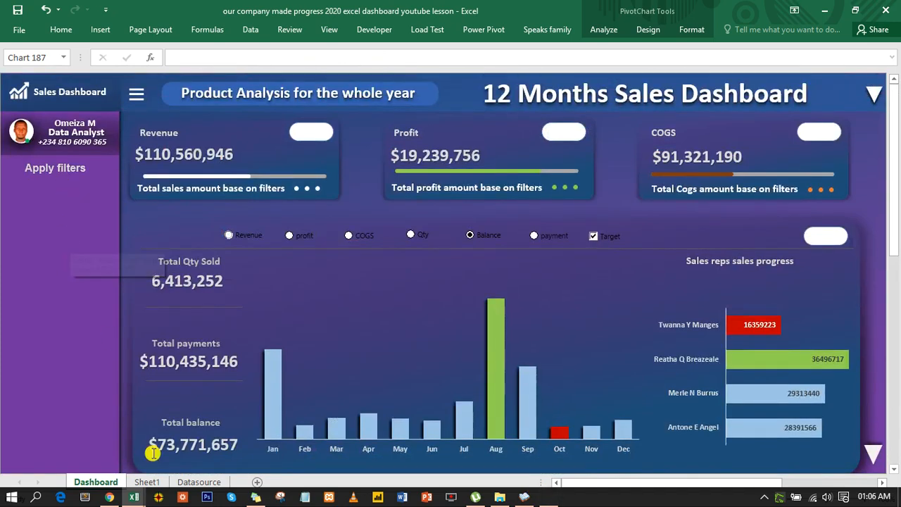
left_click(146, 482)
left_click(395, 200)
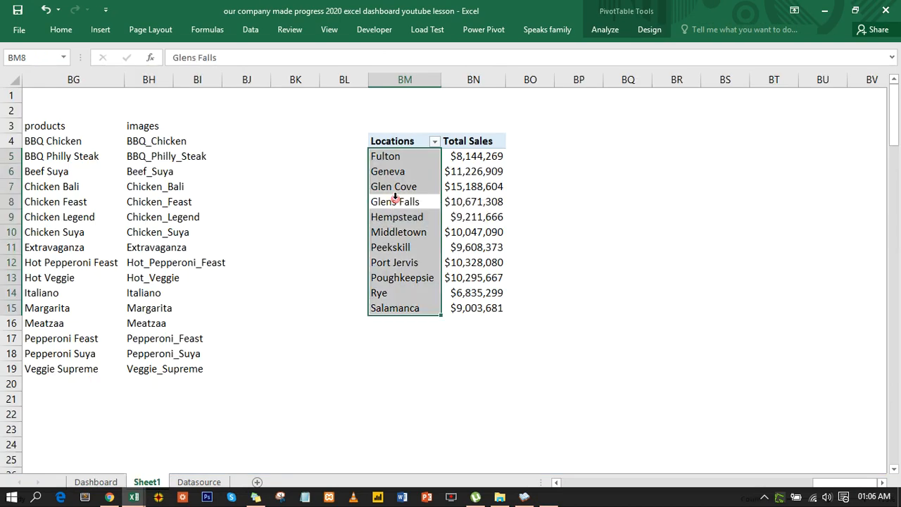
left_click(605, 30)
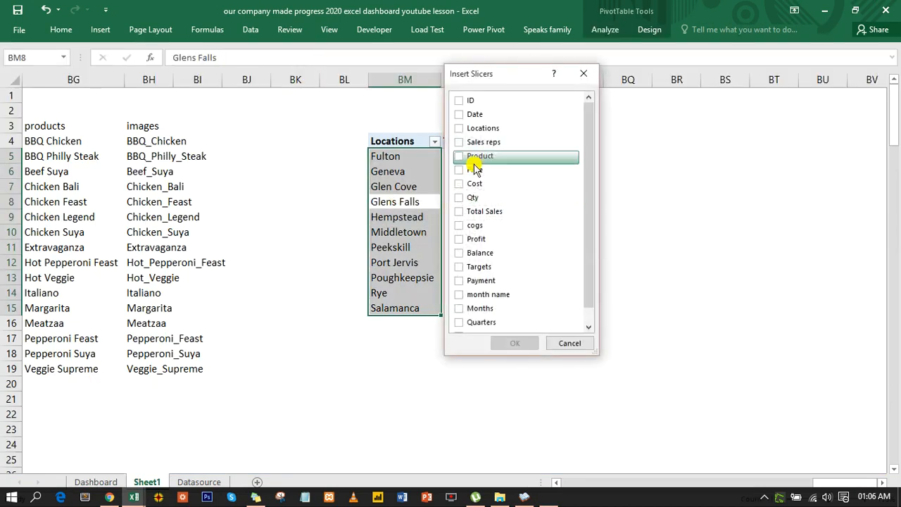
left_click(459, 156)
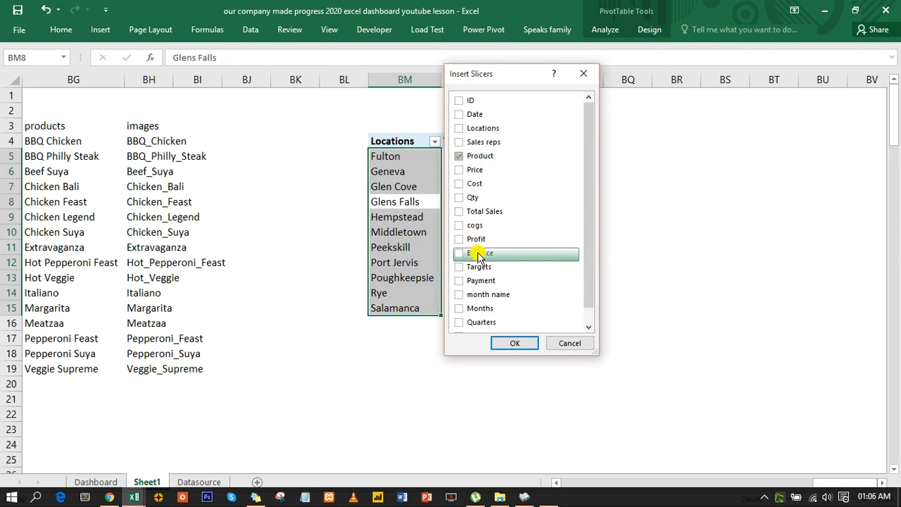
left_click(459, 295)
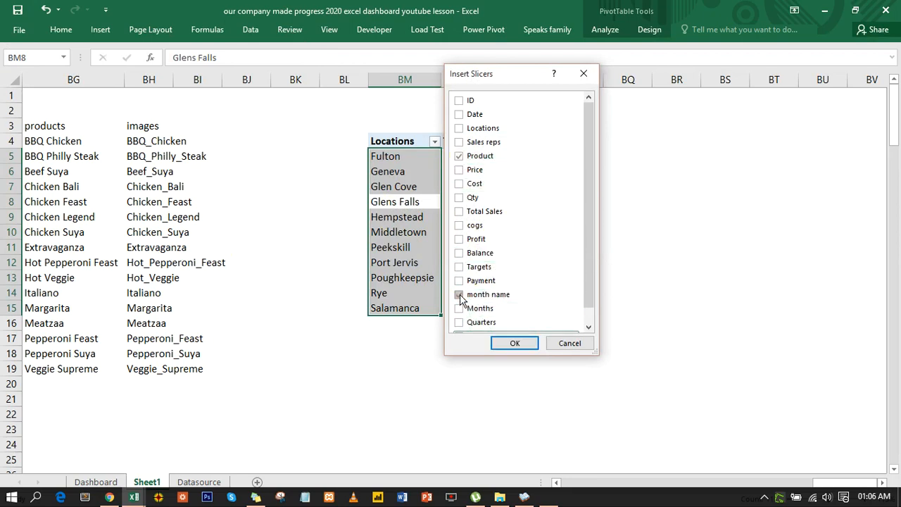
left_click(511, 343)
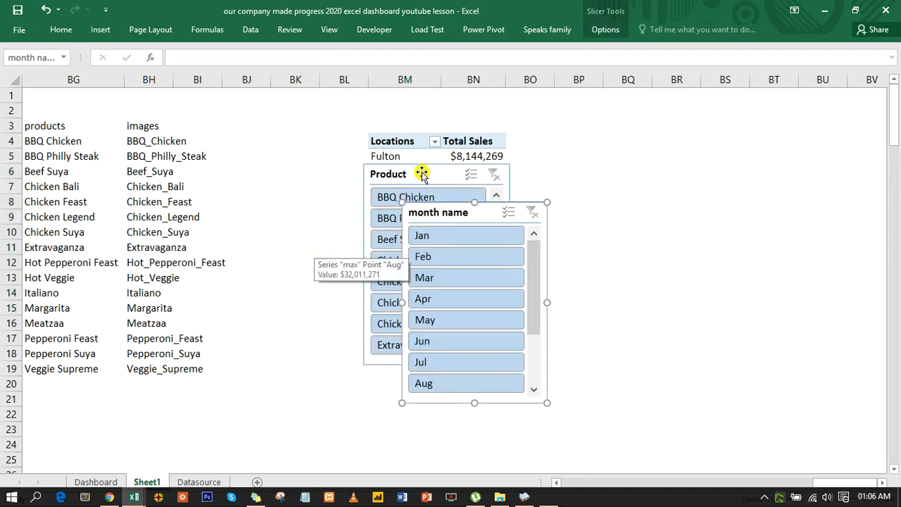
Step: Move the Product and month name slicers together from Sheet1 into the Apply filters sidebar on the Dashboard
left_click_drag(440, 201, 460, 210)
left_click(426, 174, "ctrl")
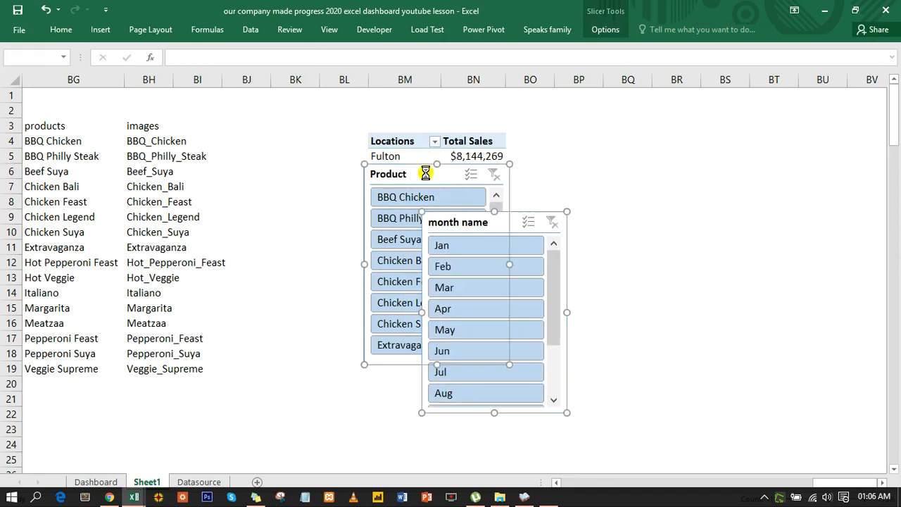
key("Delete")
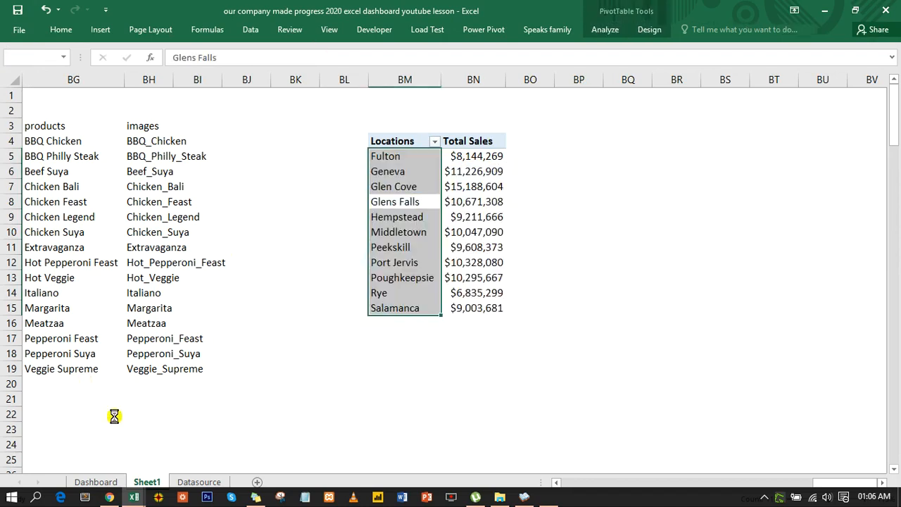
left_click(106, 482)
left_click(61, 244)
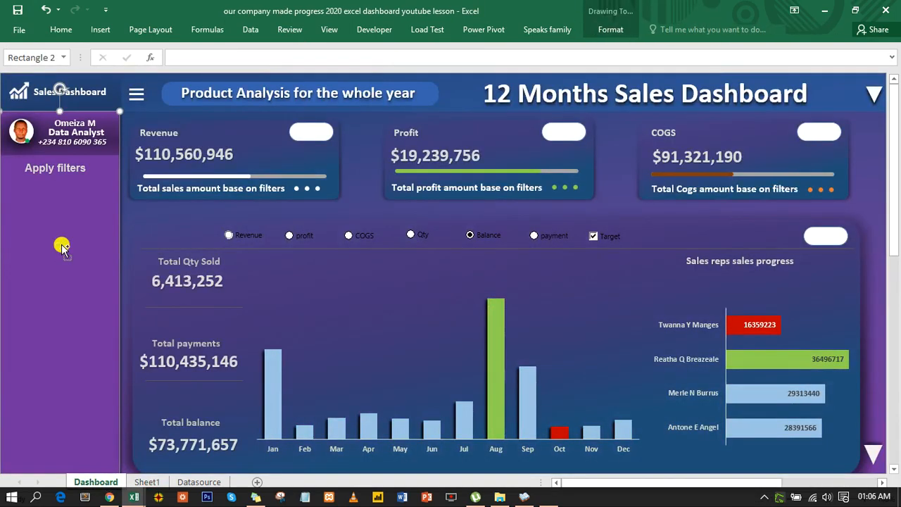
left_click(61, 246)
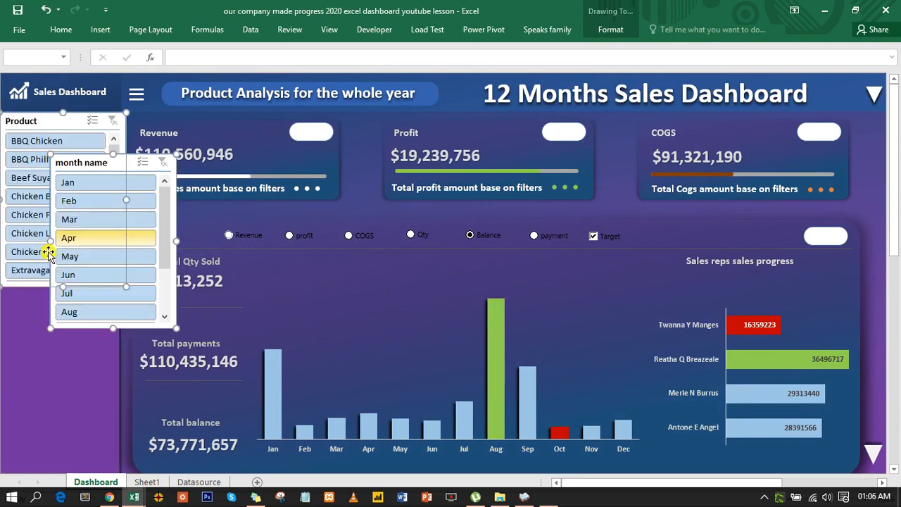
left_click(23, 325)
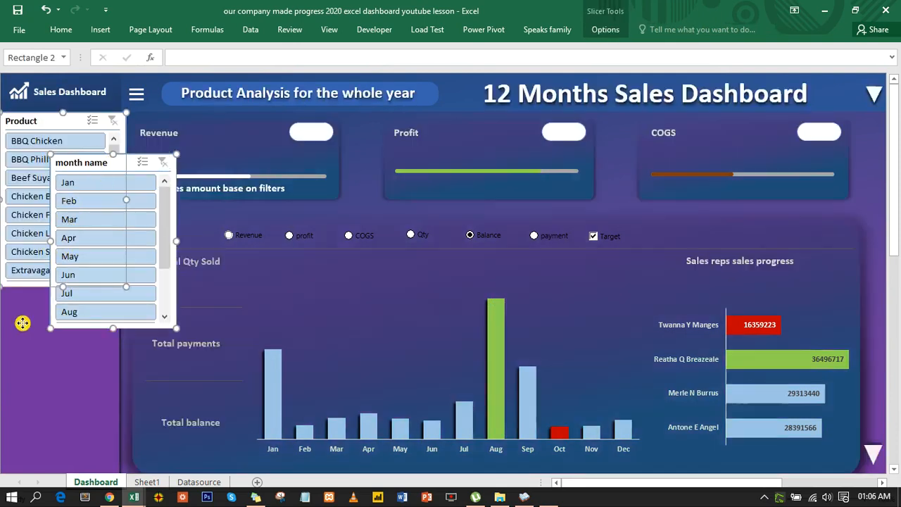
Step: Move the month name slicer further down the sidebar and resize the Product slicer to 5.07" high and 1.82" wide, fitting all products
left_click(131, 162)
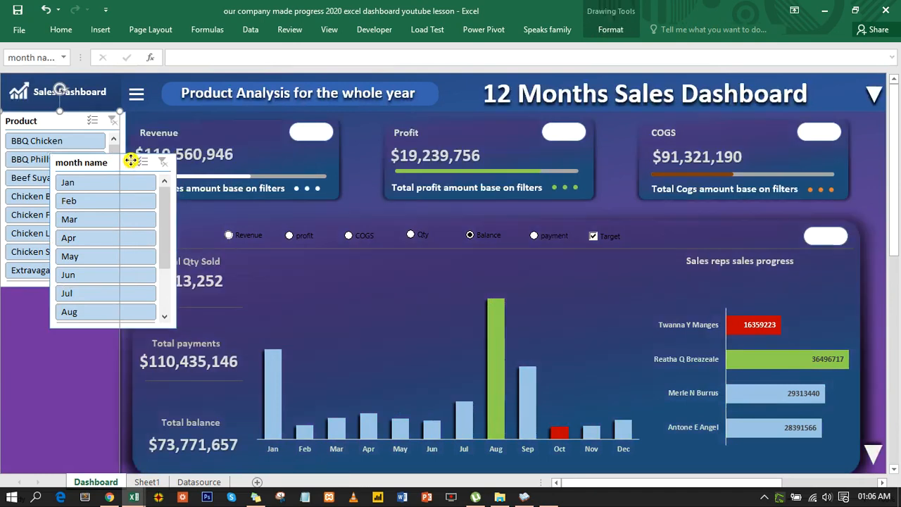
left_click_drag(129, 161, 133, 472)
left_click(117, 155)
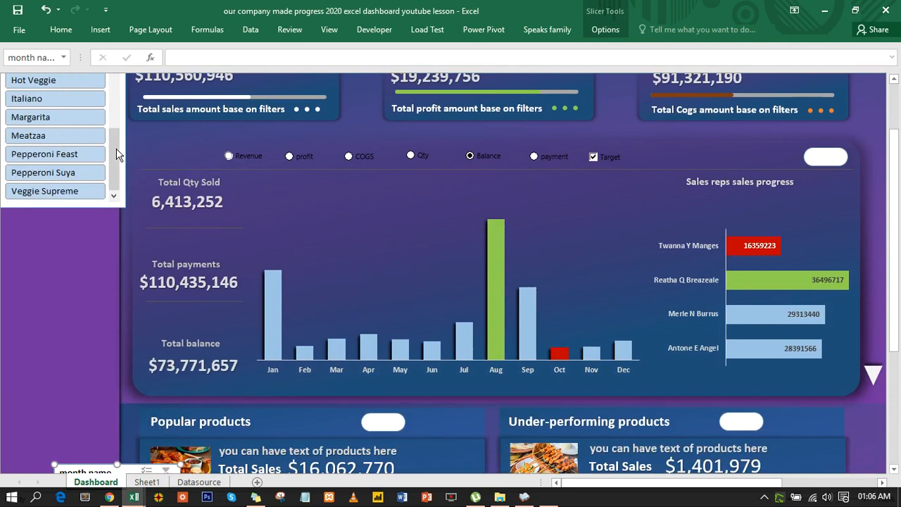
left_click(62, 206)
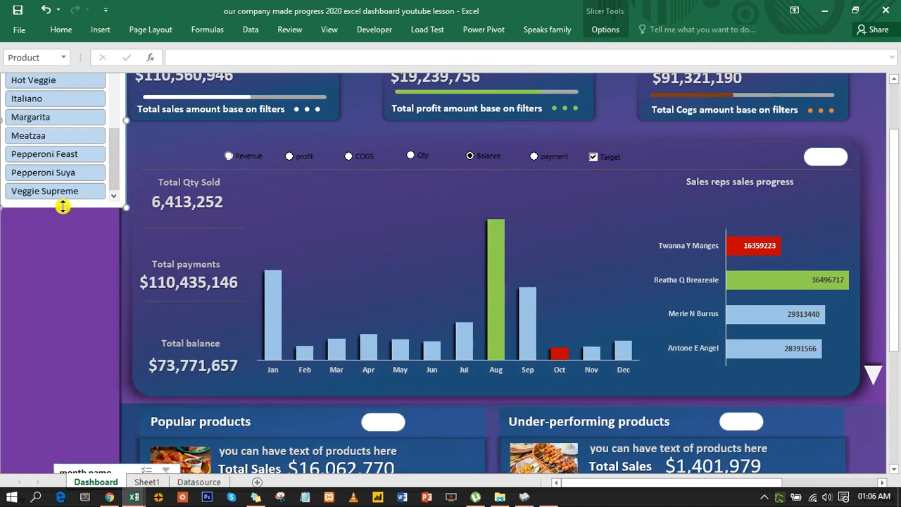
left_click_drag(63, 205, 56, 418)
left_click_drag(126, 226, 115, 226)
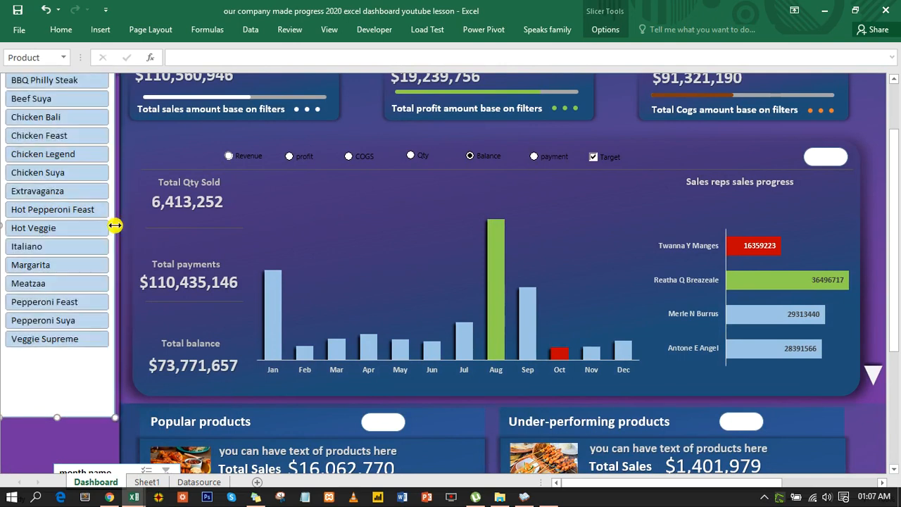
left_click_drag(55, 419, 63, 354)
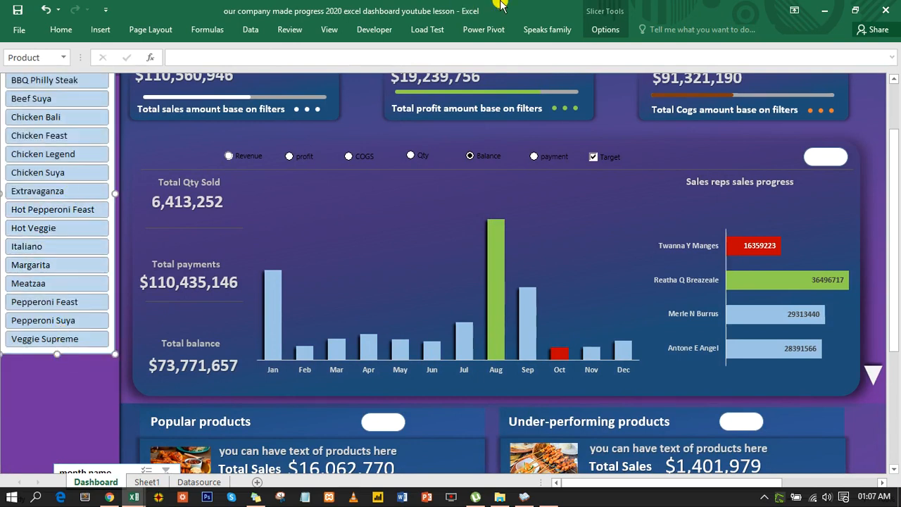
Step: Apply the custom purple slicer style to the Product slicer and deselect it
left_click(607, 31)
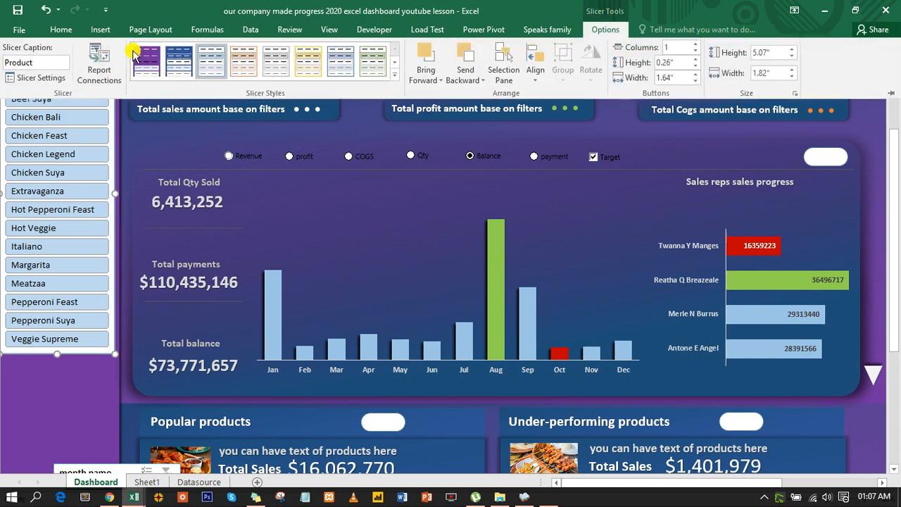
left_click(143, 57)
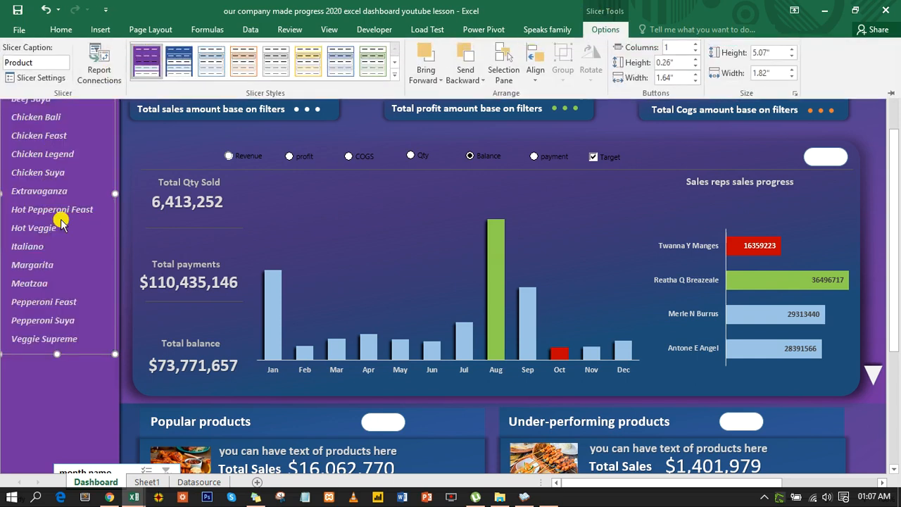
left_click(76, 393)
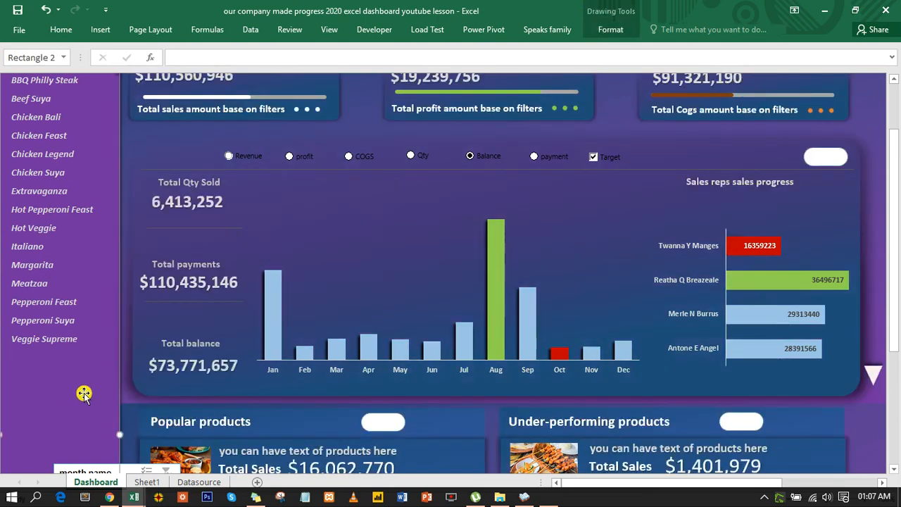
Step: Position the month name slicer below the Product slicer in the sidebar and resize it to 4.02" high and 1.77" wide, fitting all months
scroll(79, 395, "down", 3)
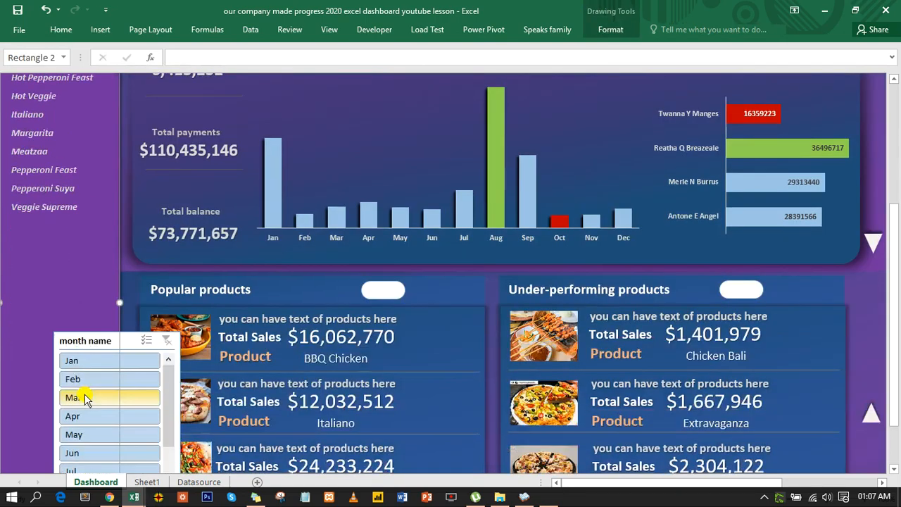
left_click(94, 343)
left_click_drag(93, 343, 2, 249)
left_click(122, 388)
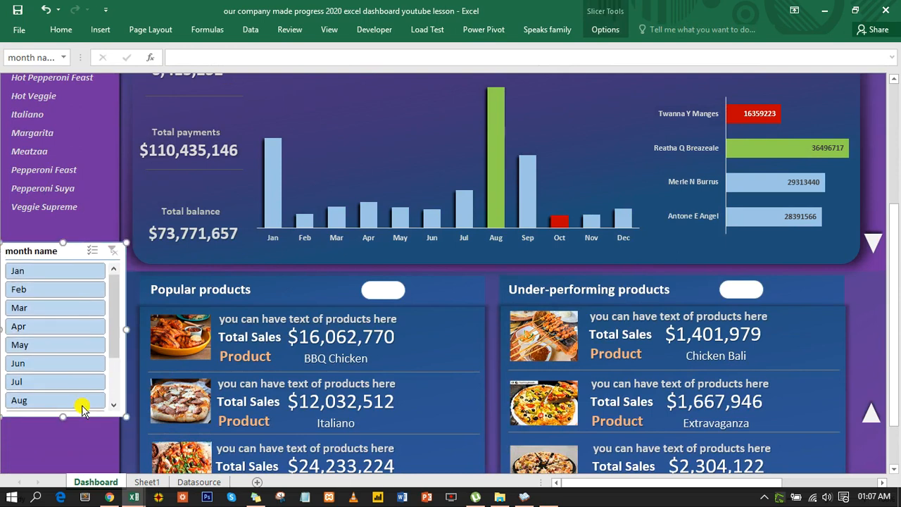
left_click_drag(124, 330, 111, 327)
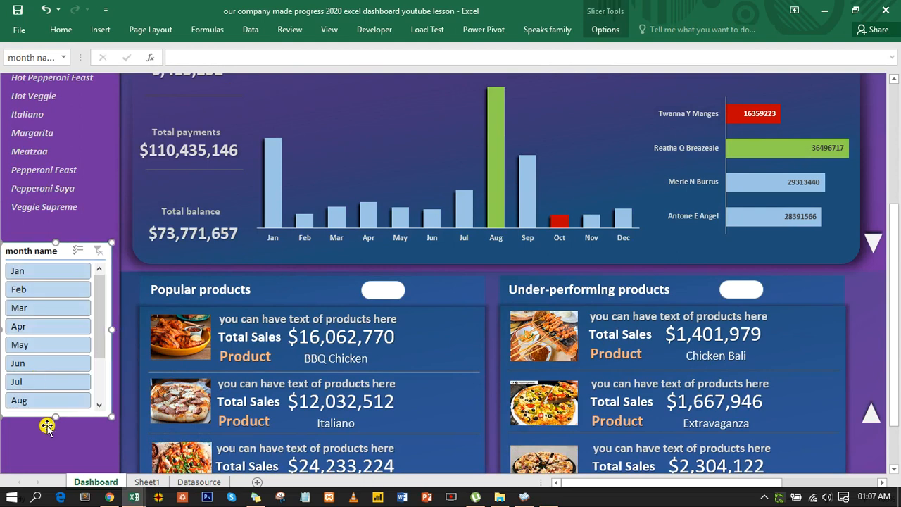
left_click_drag(55, 417, 57, 498)
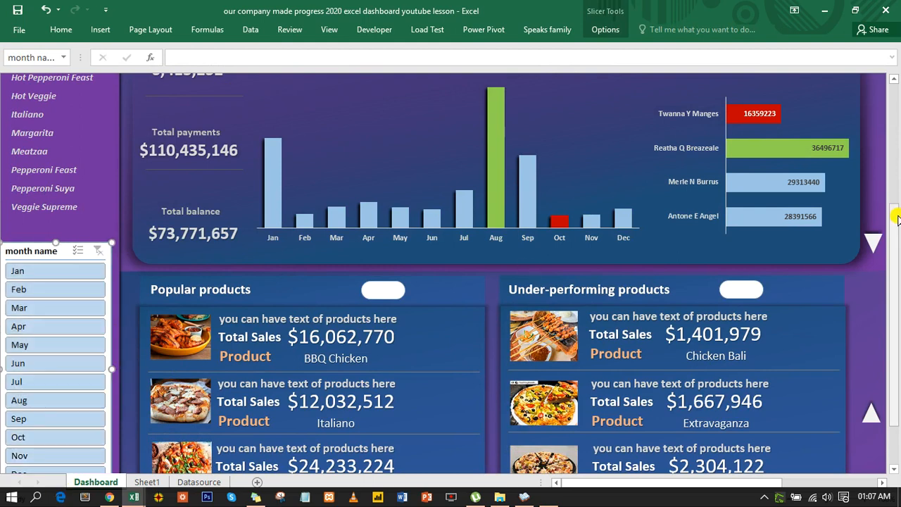
scroll(898, 222, "down", 2)
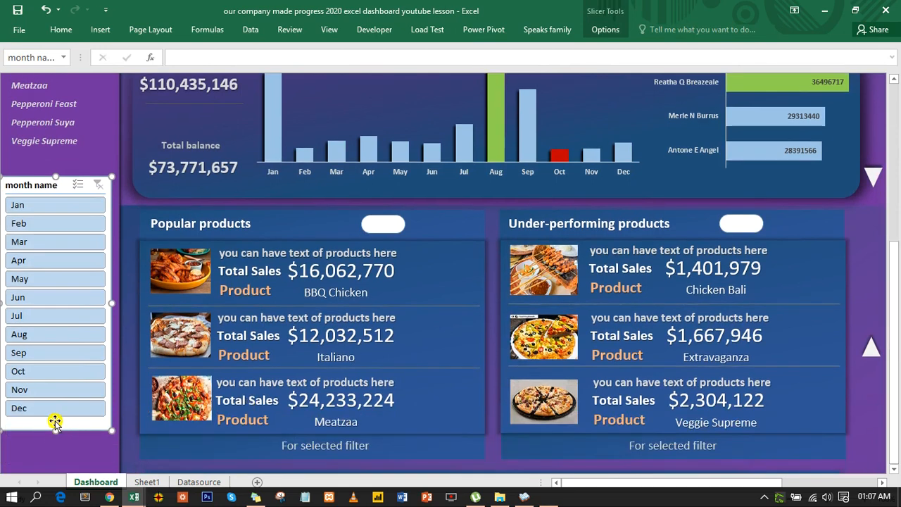
Step: Apply the custom purple slicer style to the month name slicer and deselect it
left_click(621, 34)
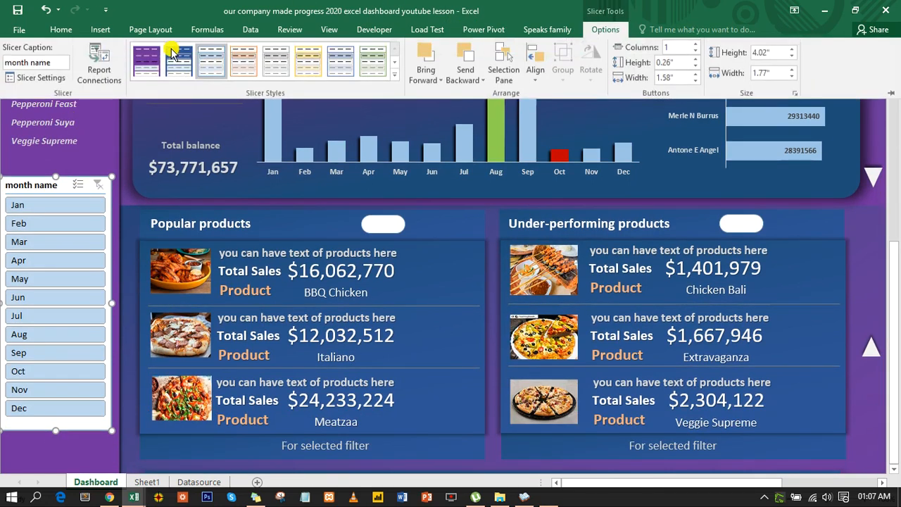
left_click(143, 57)
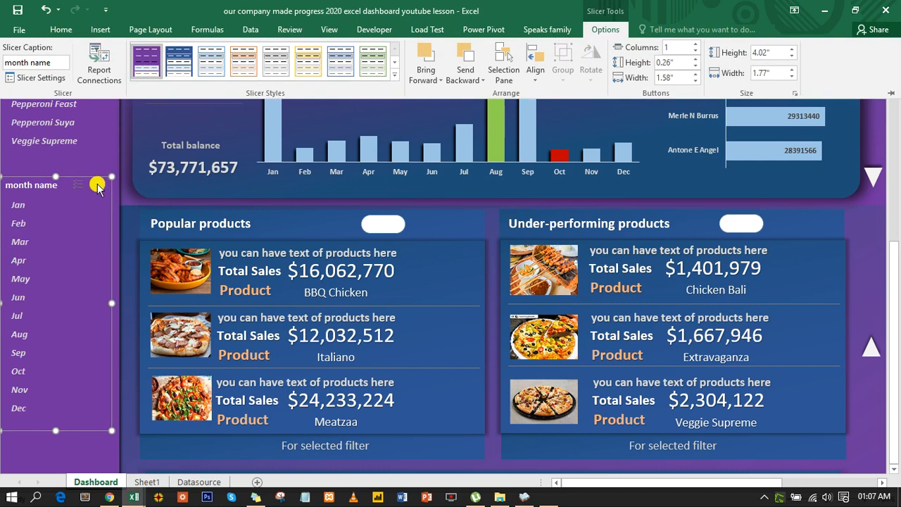
left_click(132, 200)
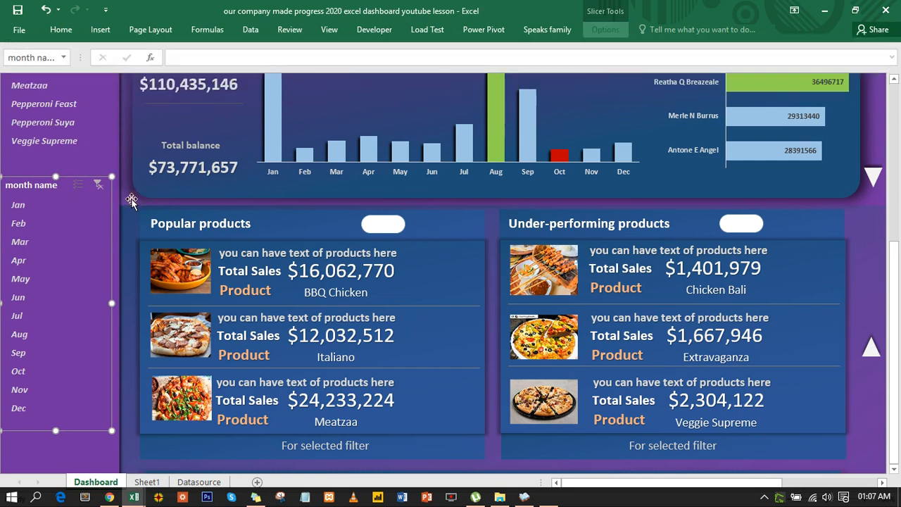
left_click(131, 199)
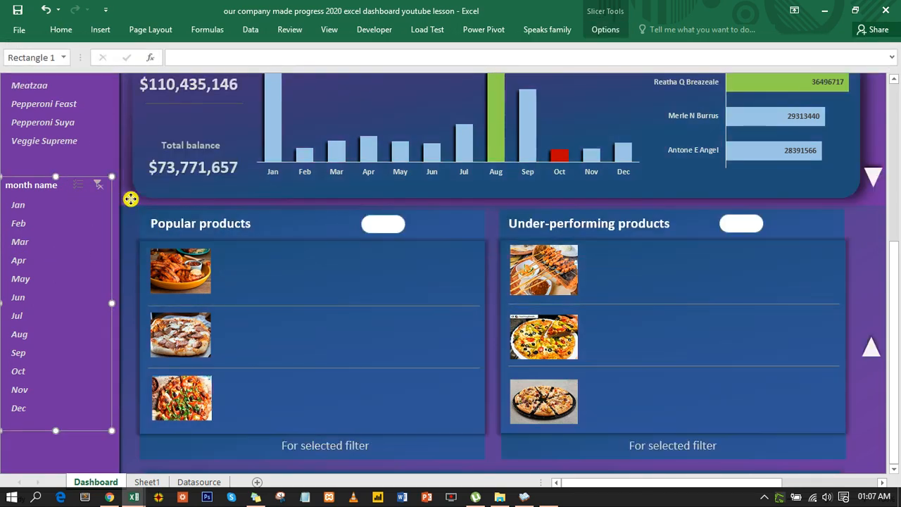
left_click(871, 264)
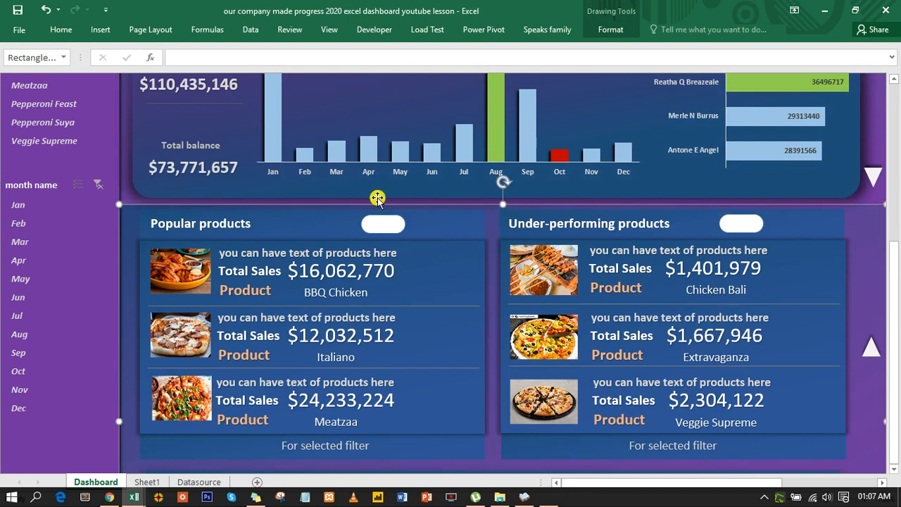
Step: Filter the month name slicer to Apr and check the Locations PivotTable's filter connections on Sheet1
left_click(19, 262)
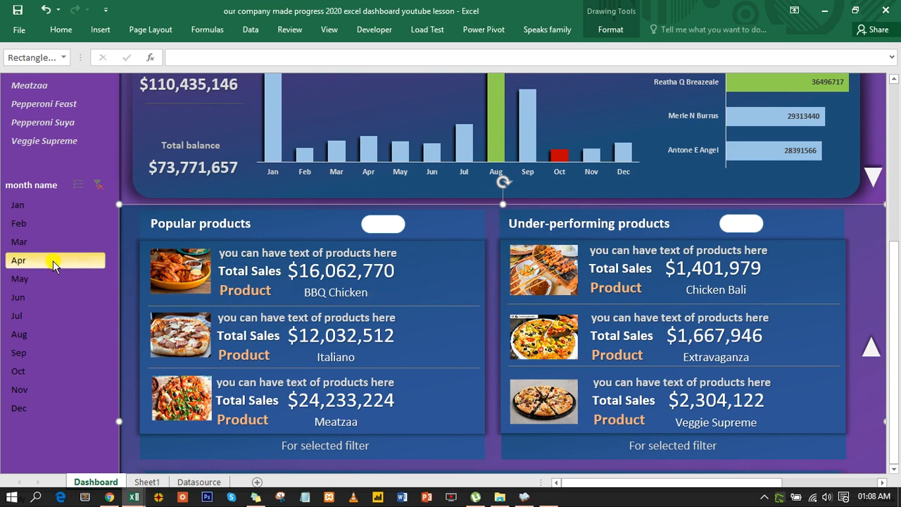
left_click(143, 484)
left_click(400, 234)
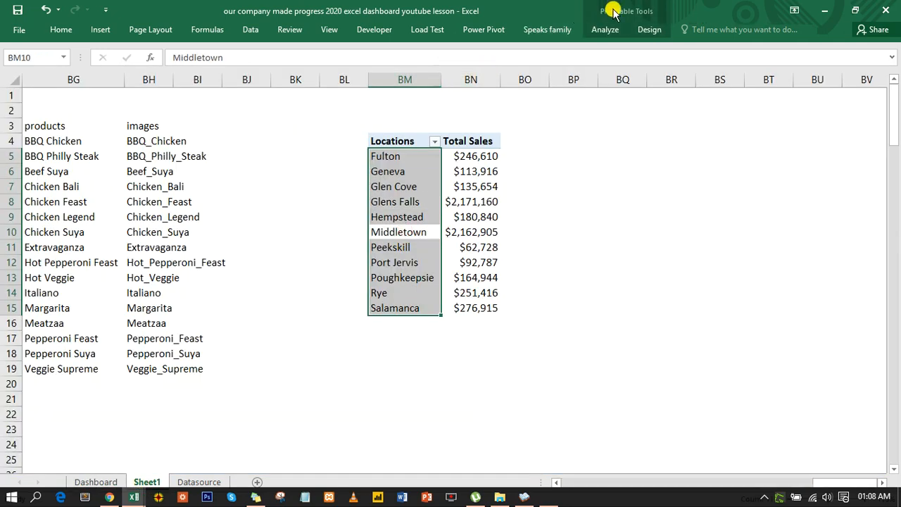
left_click(608, 29)
left_click(380, 71)
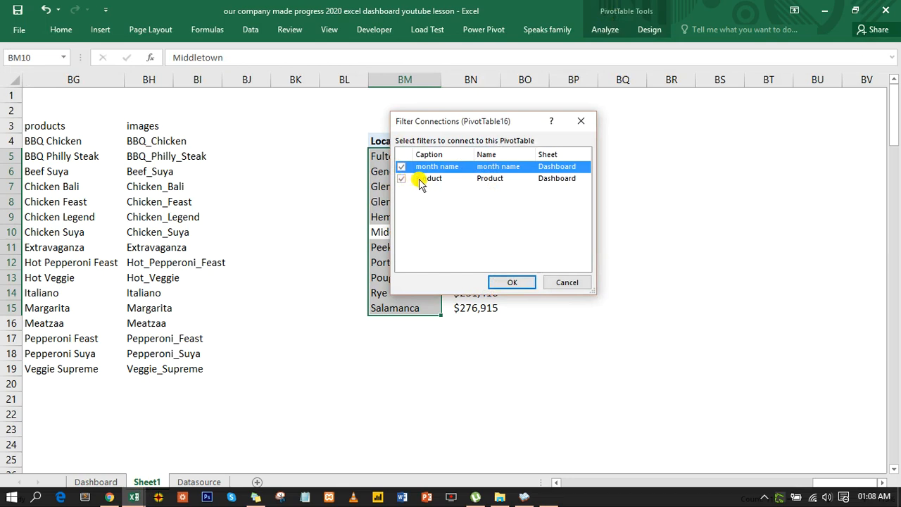
left_click(567, 283)
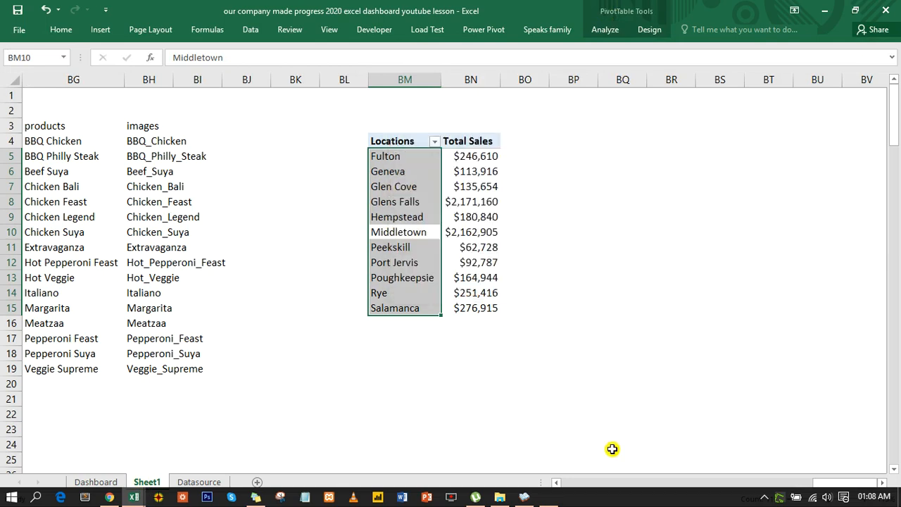
Step: Connect the popular products PivotTable in columns AW:AX of Sheet1 to the Product and month name slicers
left_click_drag(830, 485, 799, 485)
left_click(294, 173)
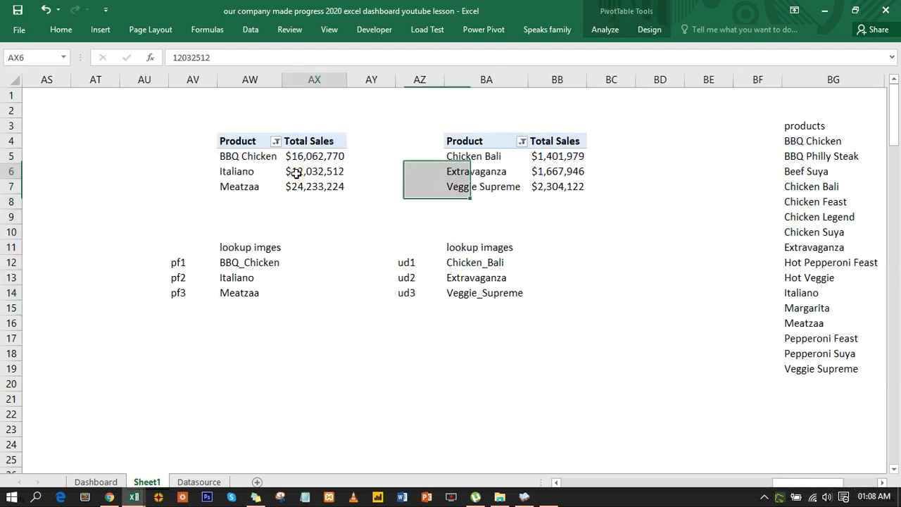
left_click(606, 29)
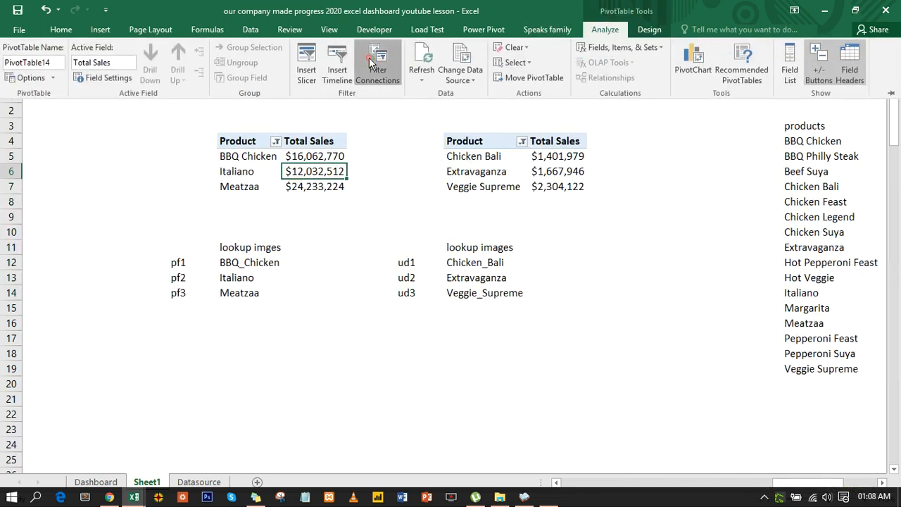
left_click(370, 78)
left_click(402, 179)
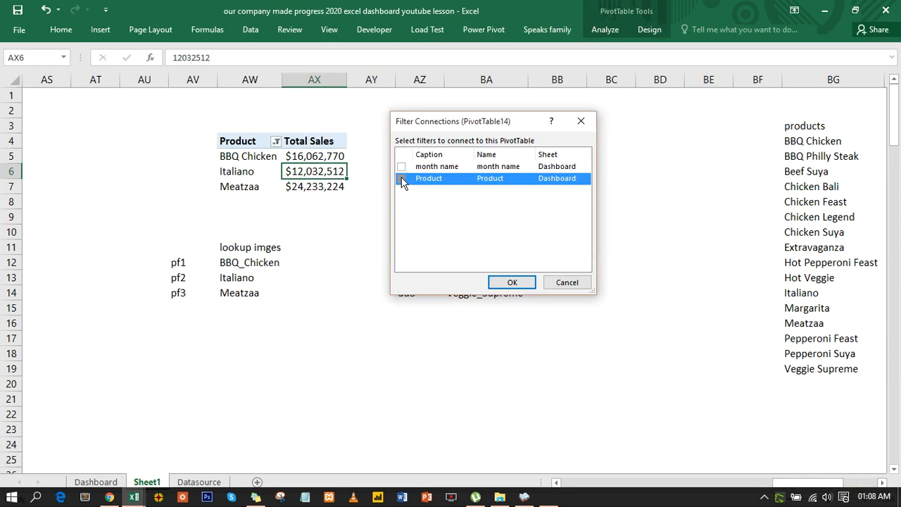
left_click(401, 167)
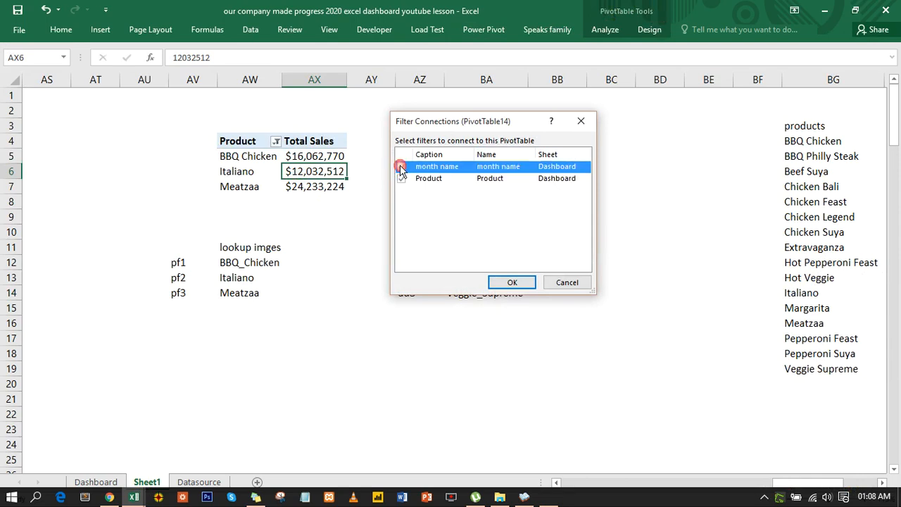
left_click(512, 283)
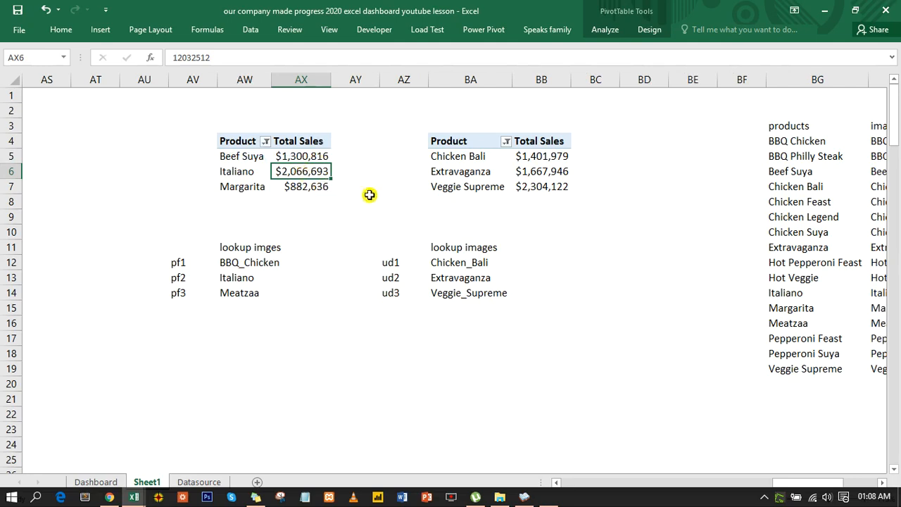
Step: Connect the under-performing products PivotTable in columns BA:BB to the month name and Product slicers
left_click(523, 169)
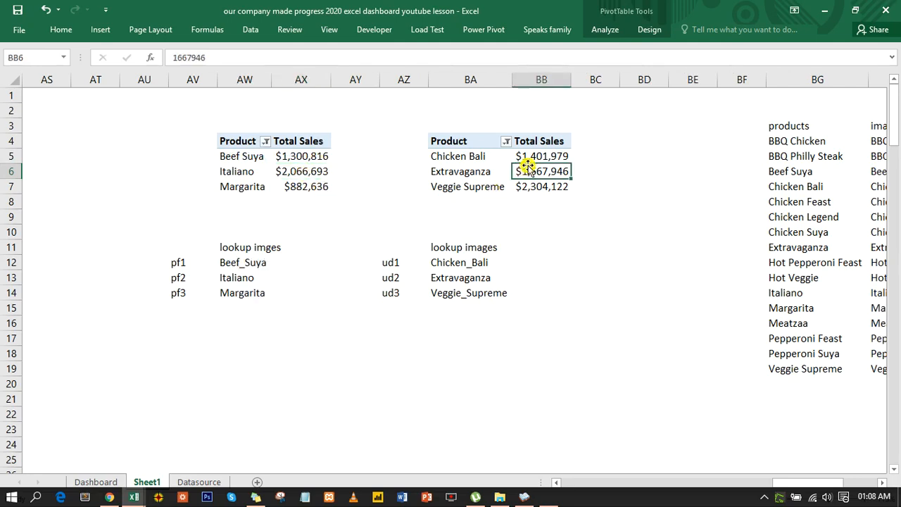
left_click(606, 30)
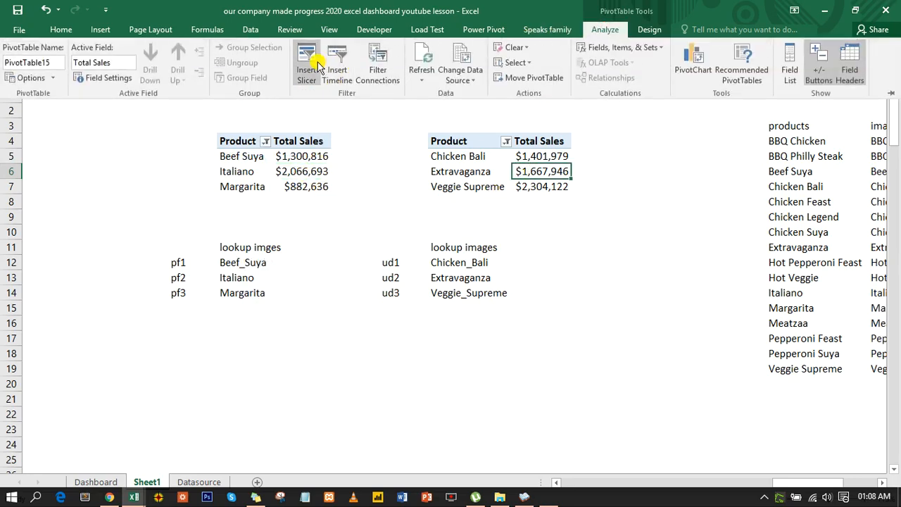
left_click(378, 67)
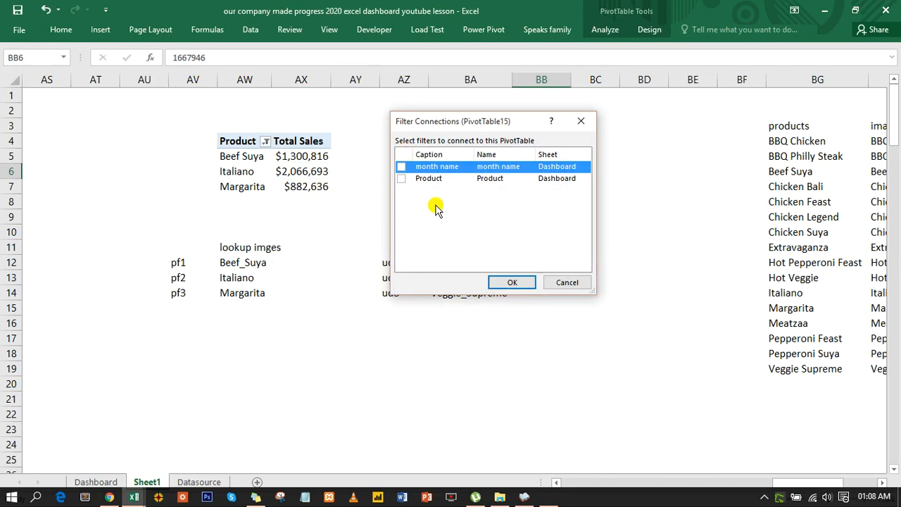
left_click(402, 178)
left_click(500, 283)
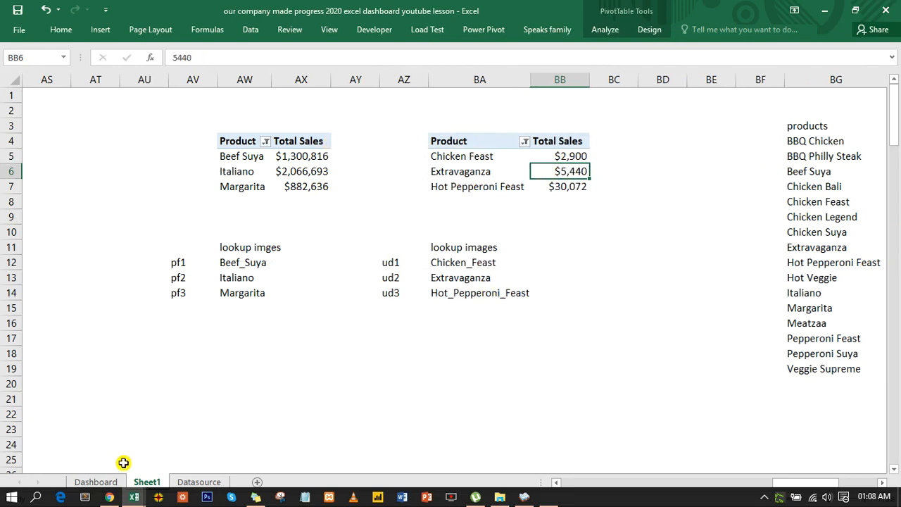
Step: Return to the Dashboard sheet and turn on its row and column headings, with the ribbon collapsed
left_click(99, 481)
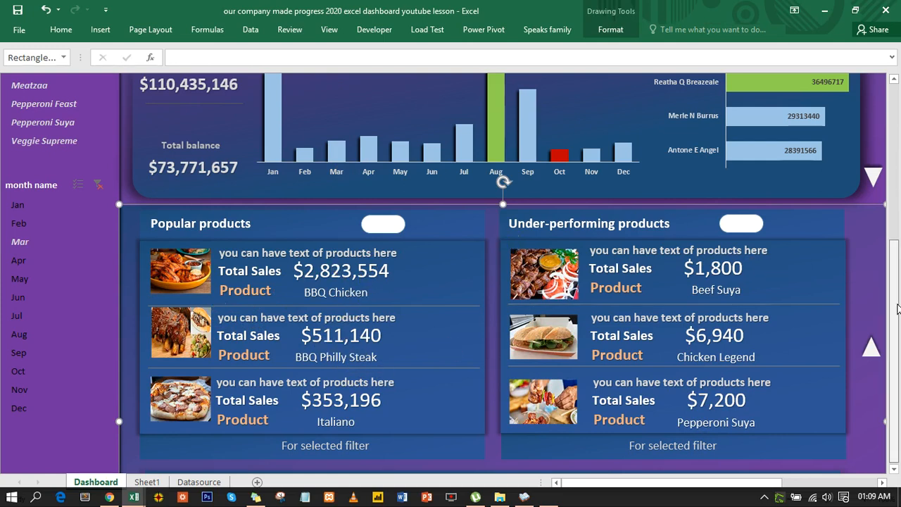
left_click_drag(898, 308, 899, 104)
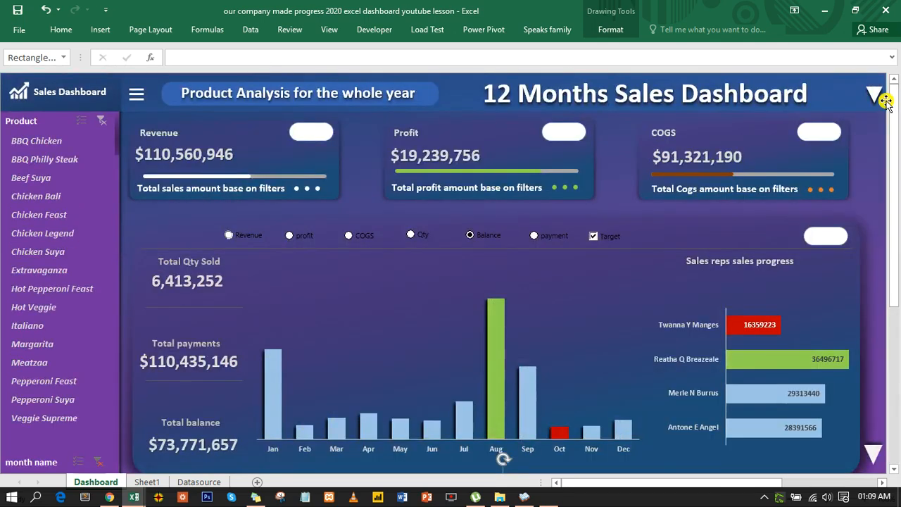
left_click(329, 29)
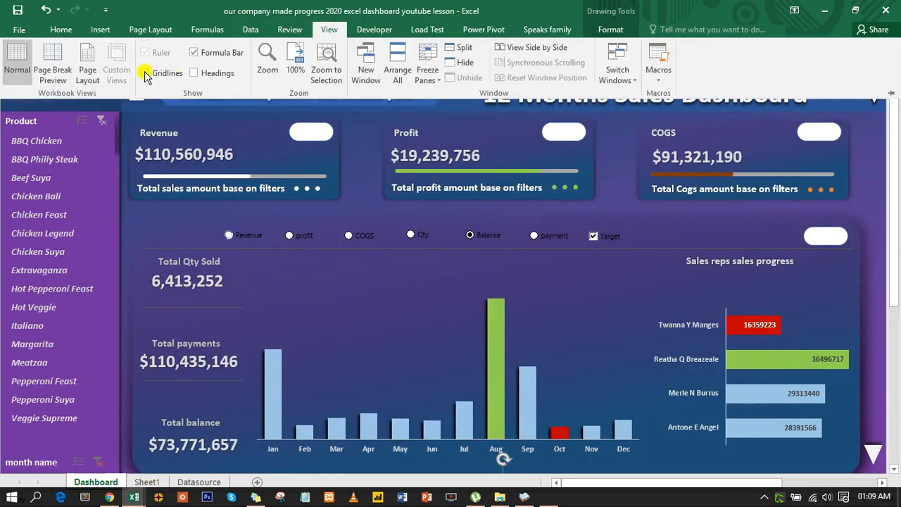
left_click(196, 73)
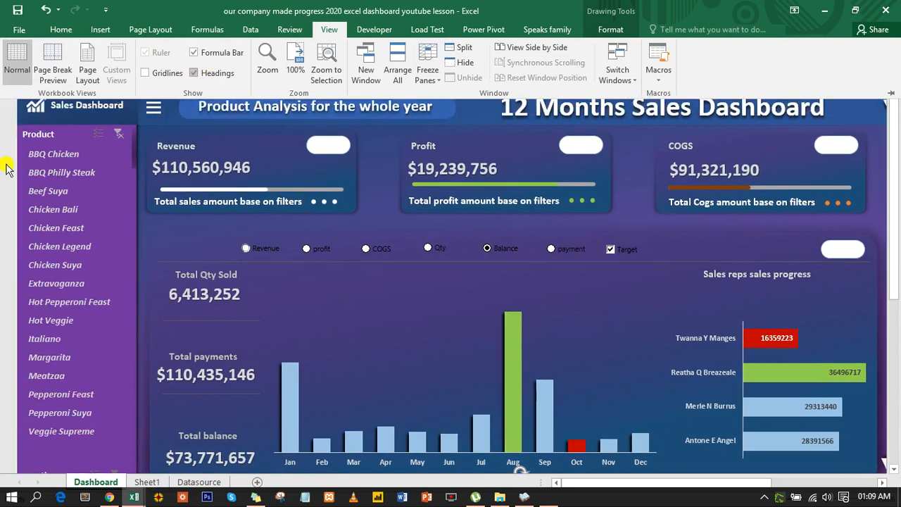
key("ctrl+F1")
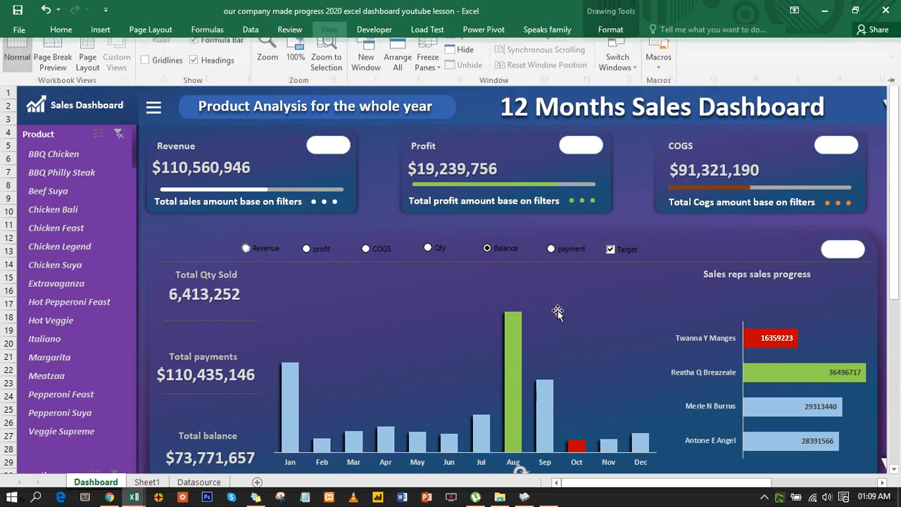
Step: Start a hyperlink for the down arrow beside the 12 Months Sales Dashboard title, targeting a place in this document
left_click_drag(757, 486, 766, 481)
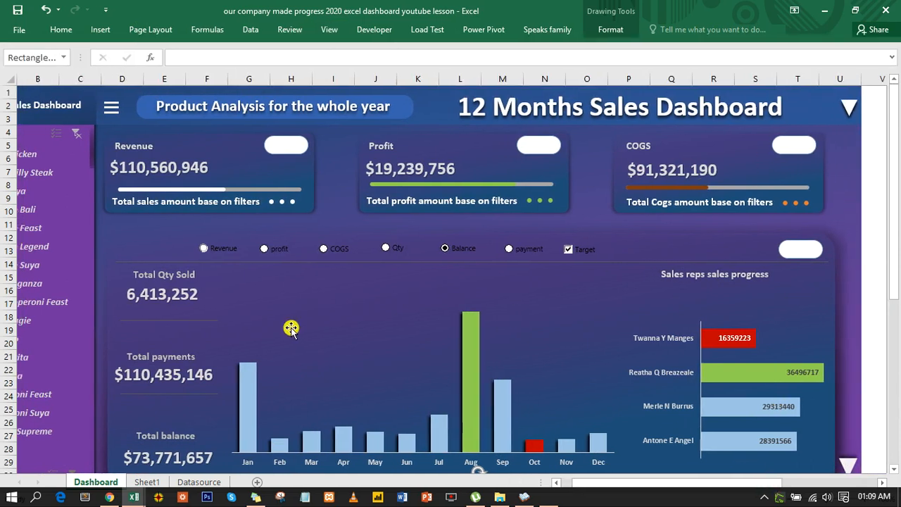
scroll(278, 333, "down", 20)
scroll(276, 339, "down", 3)
scroll(274, 338, "up", 10)
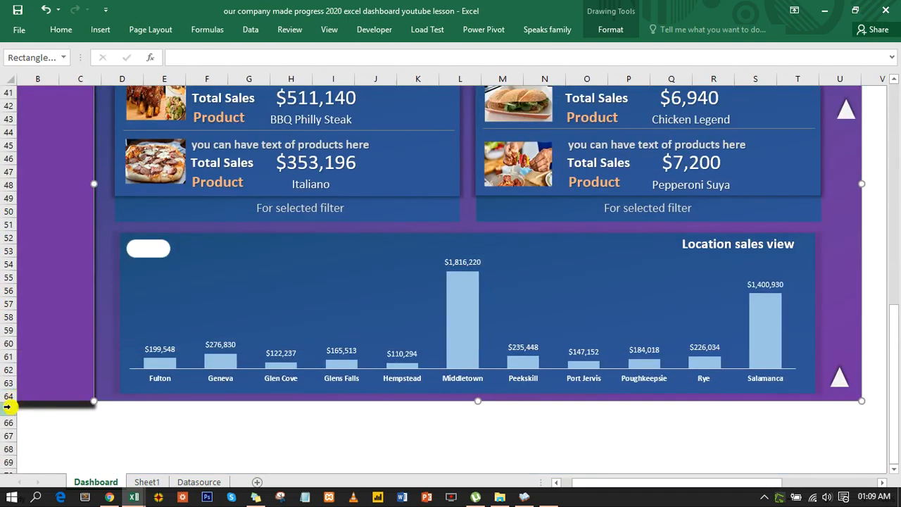
left_click_drag(896, 386, 899, 74)
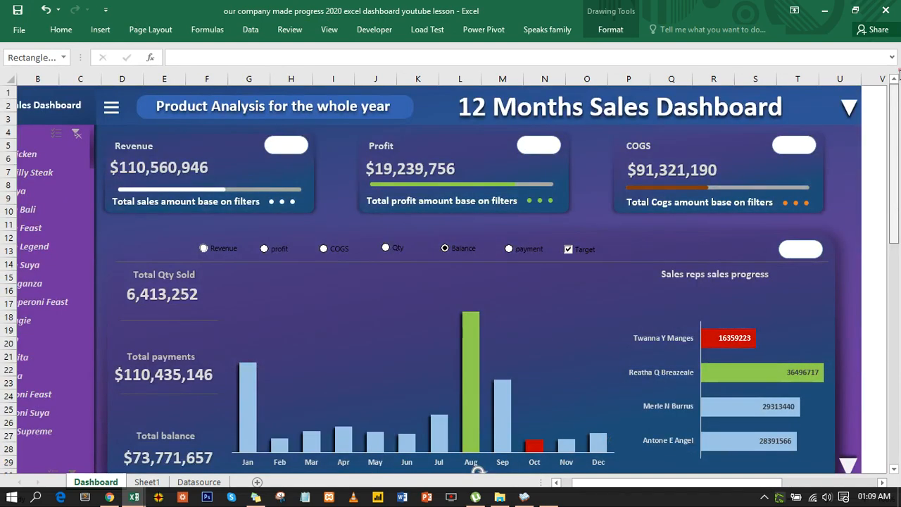
left_click(849, 106)
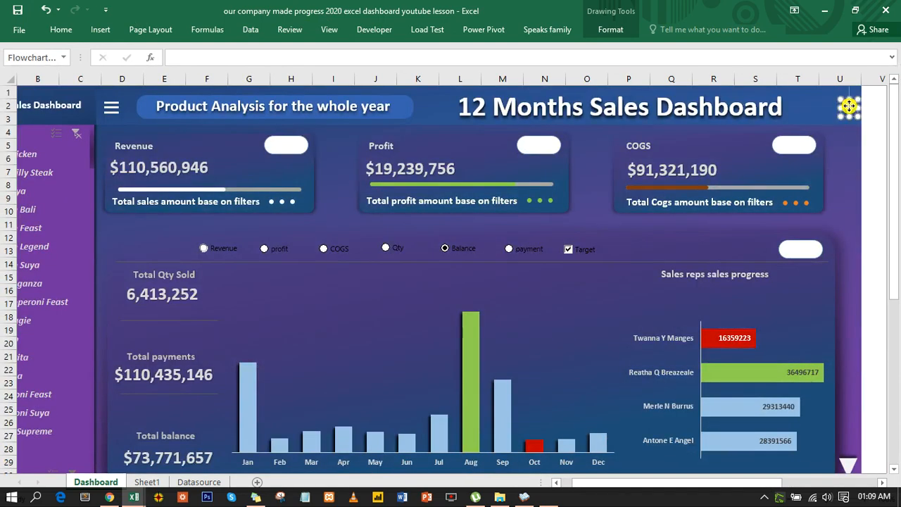
right_click(849, 106)
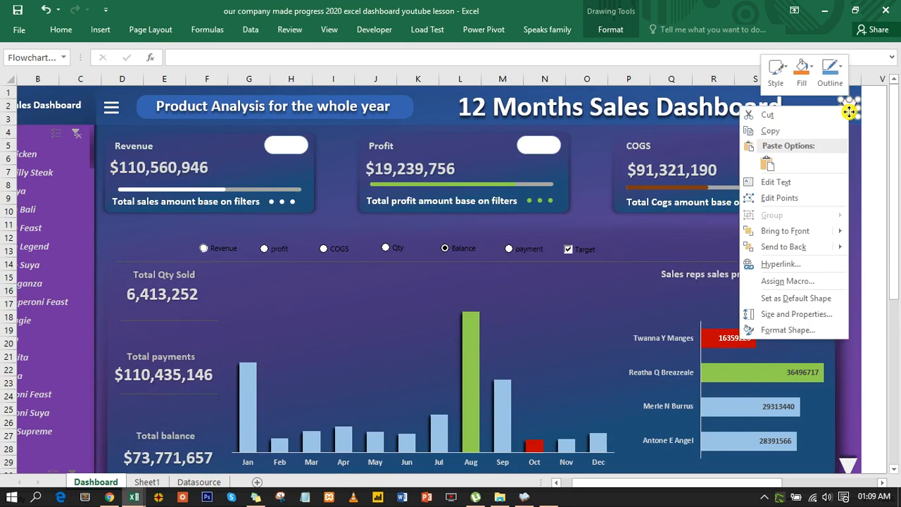
left_click(774, 267)
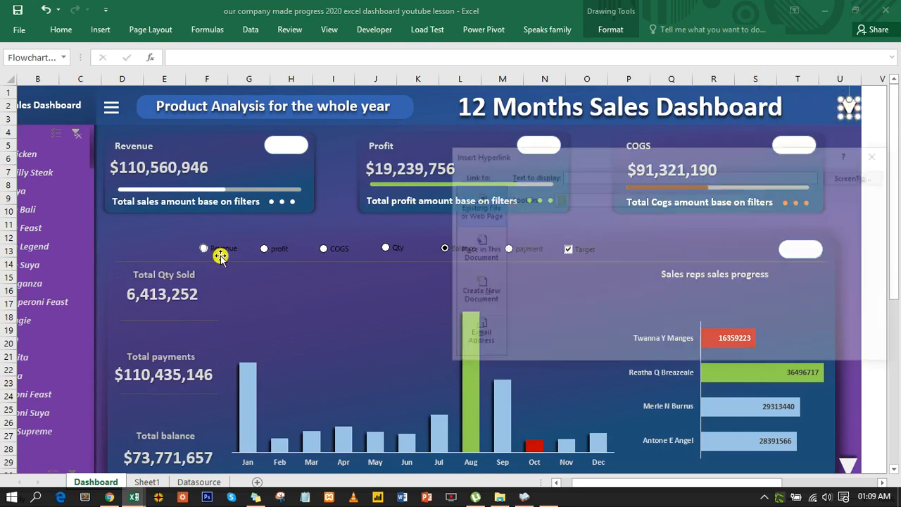
left_click(481, 257)
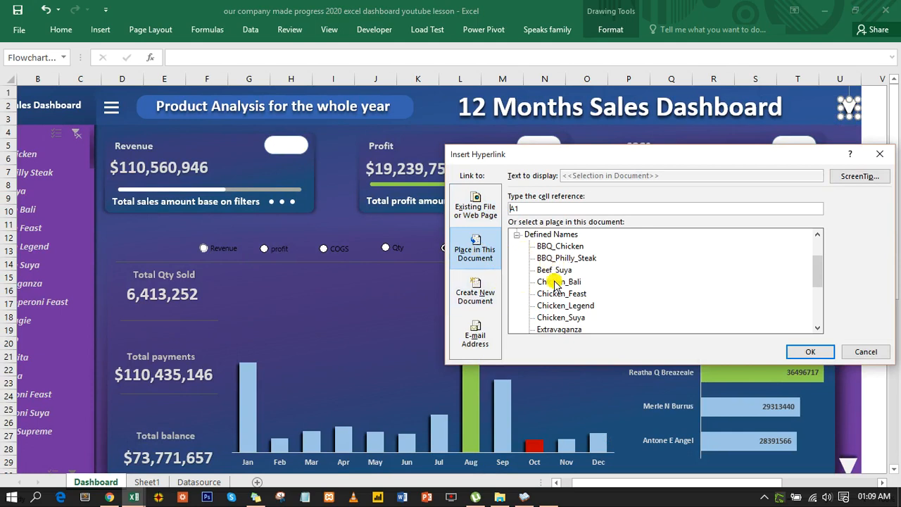
scroll(549, 282, "down", 3)
scroll(535, 281, "up", 6)
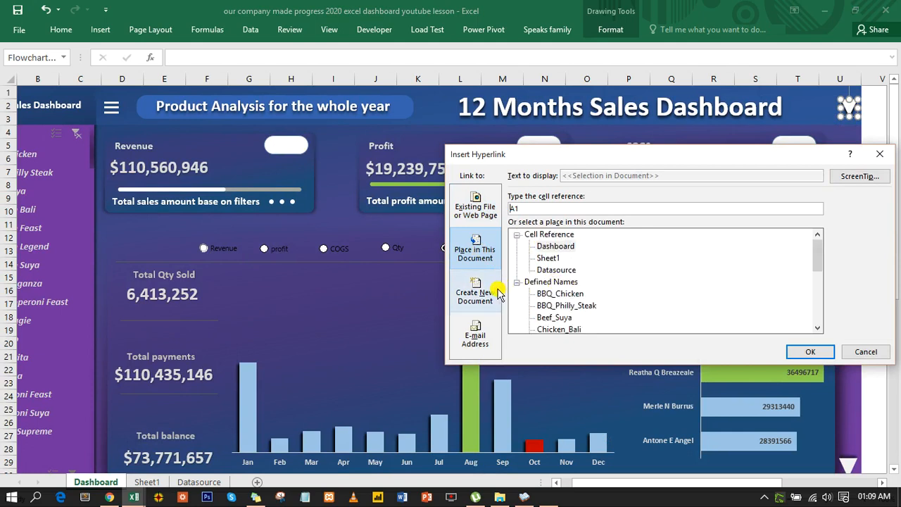
left_click(476, 291)
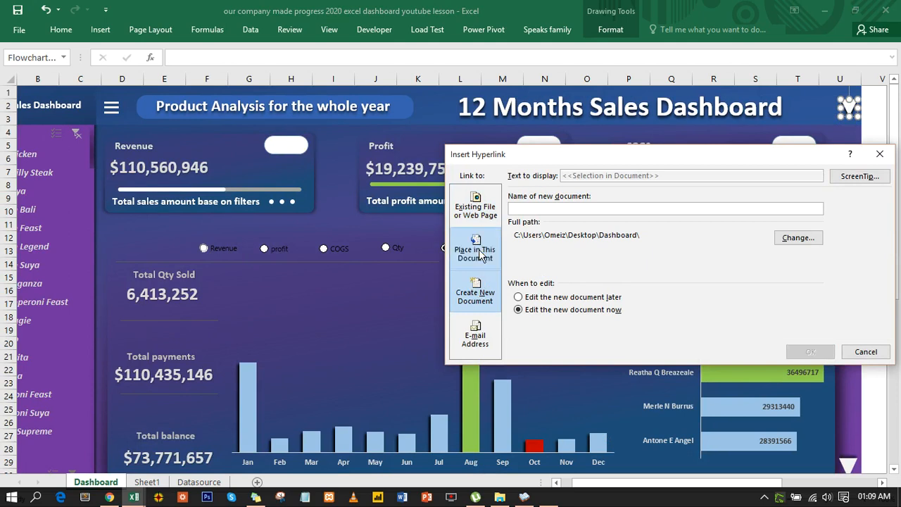
left_click(477, 250)
Step: Point the down arrow's hyperlink to cell A64 of the Dashboard sheet and follow the link to test it
left_click(555, 248)
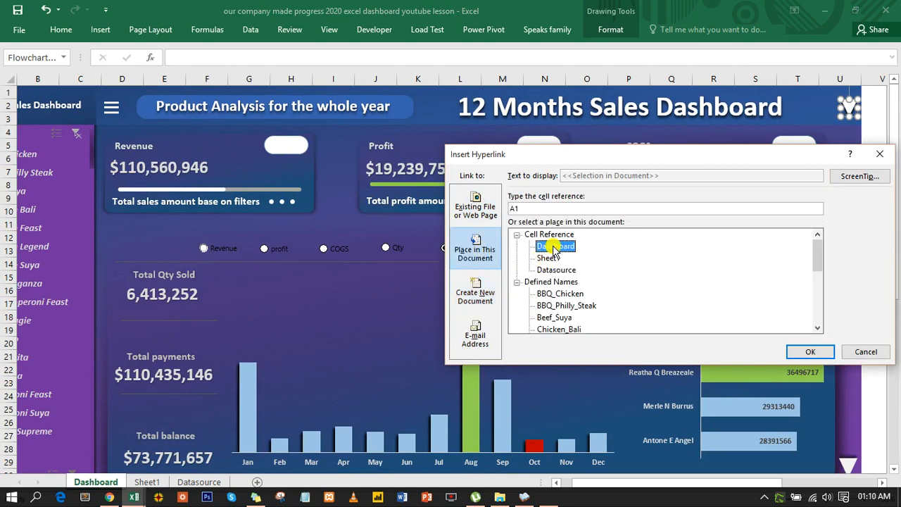
left_click(525, 209)
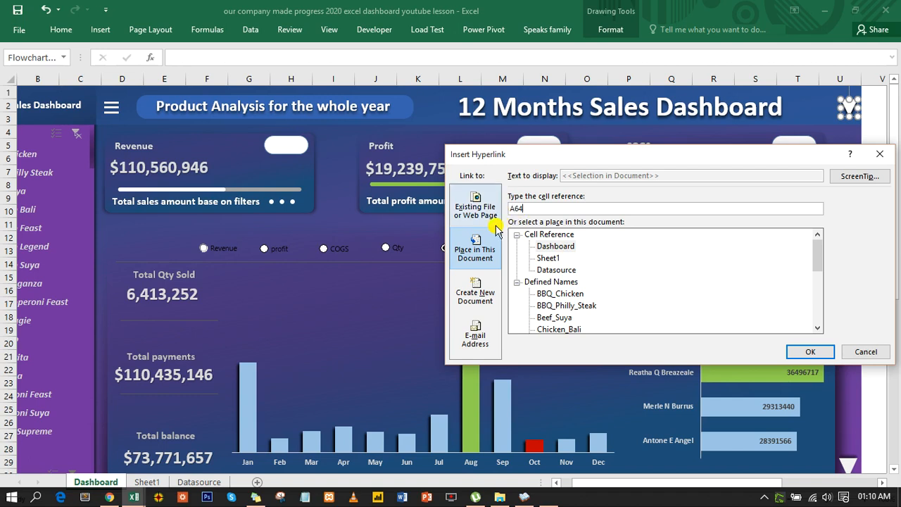
double_click(548, 248)
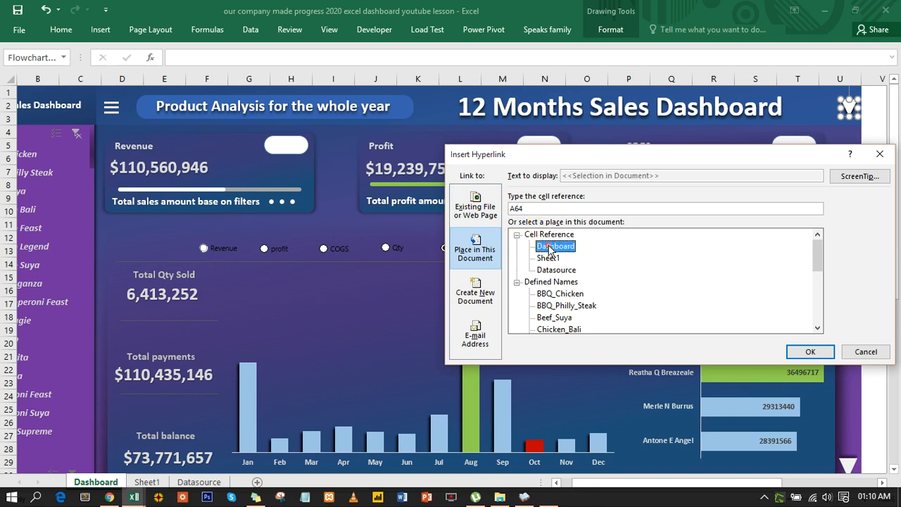
left_click(874, 209)
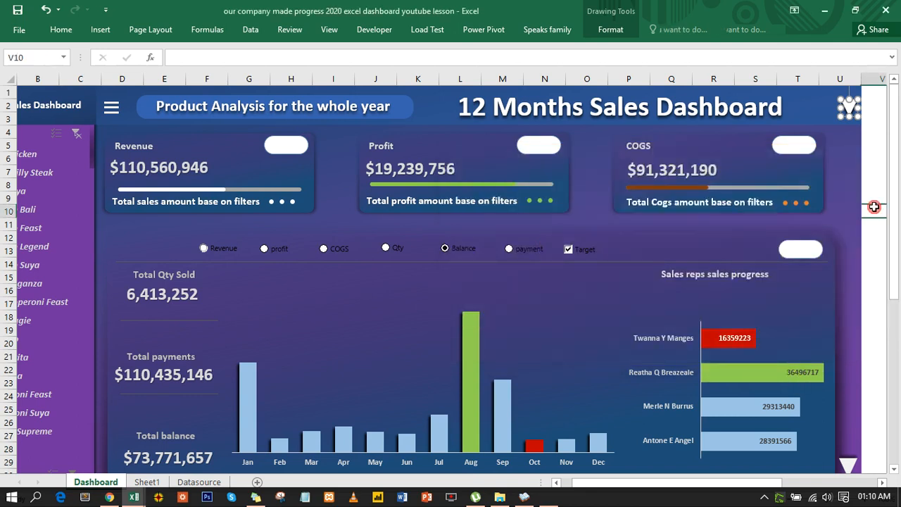
left_click(851, 111)
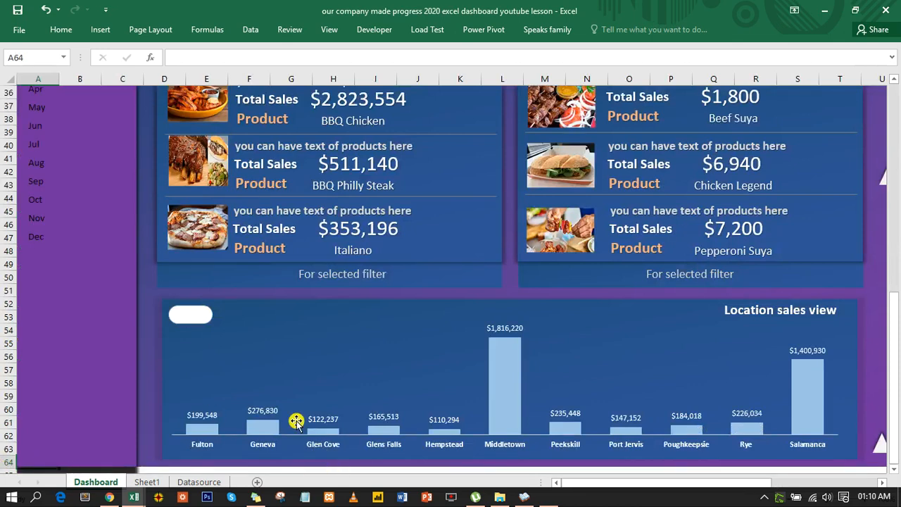
Step: Hide the formula bar and the row and column headings on the Dashboard sheet, with the ribbon collapsed
left_click(330, 29)
left_click(210, 55)
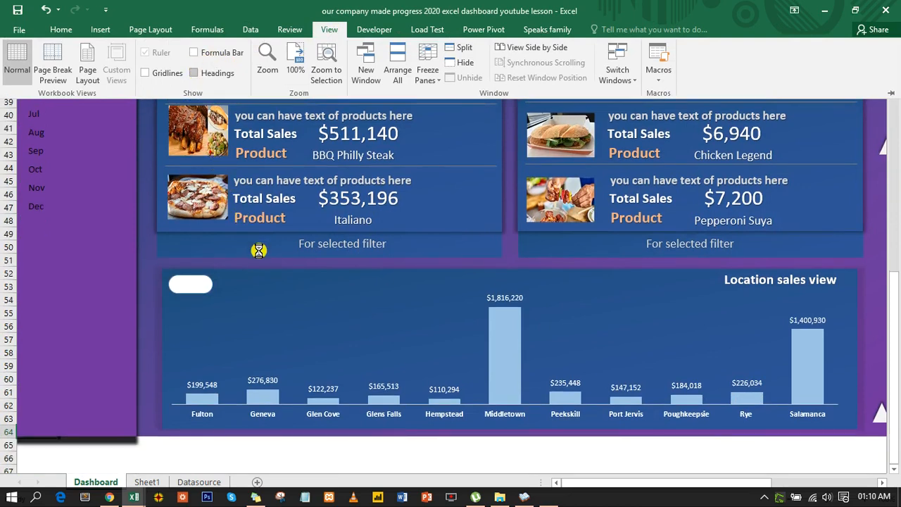
left_click(255, 451)
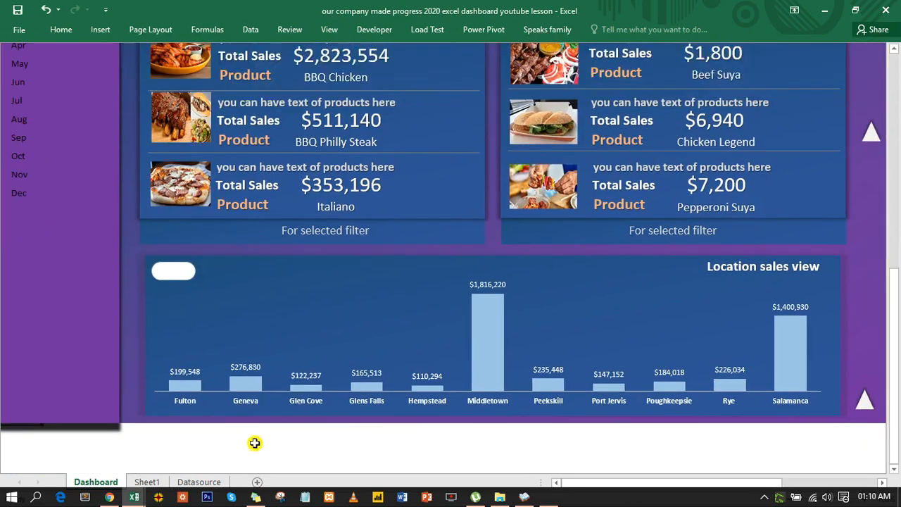
Step: Hyperlink the up arrow beside the Location sales view chart to cell A1 of the Dashboard sheet and test the link
scroll(254, 436, "up", 10)
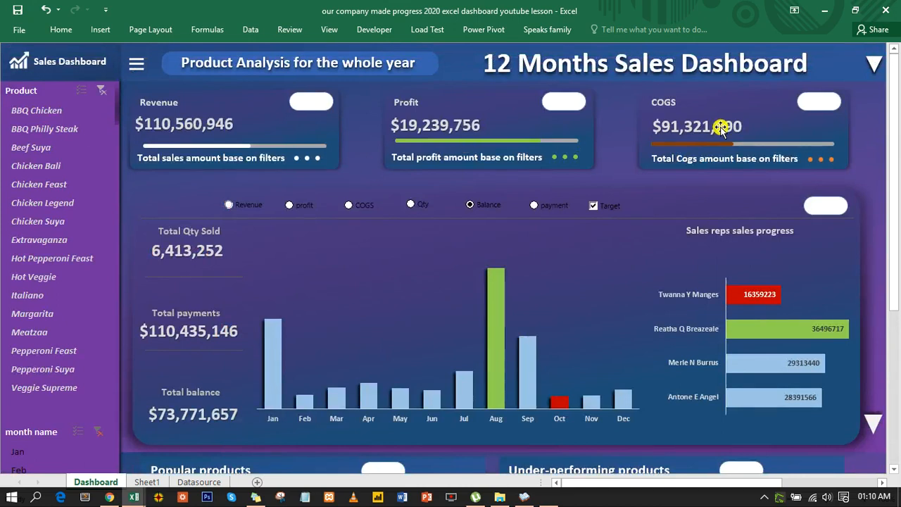
scroll(869, 412, "down", 12)
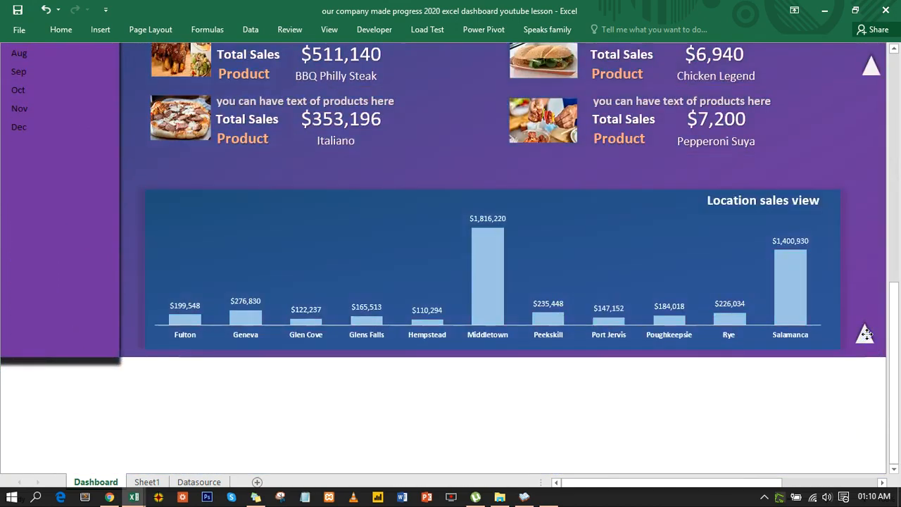
right_click(871, 342)
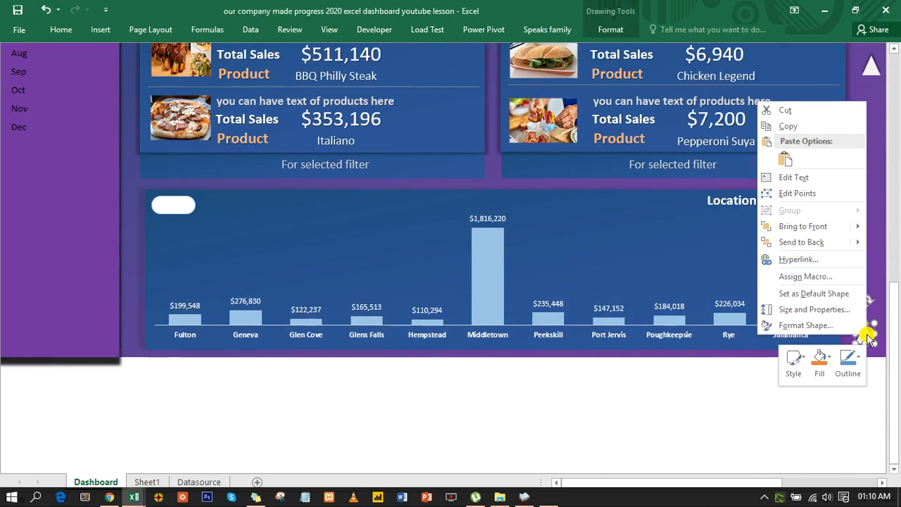
left_click(792, 260)
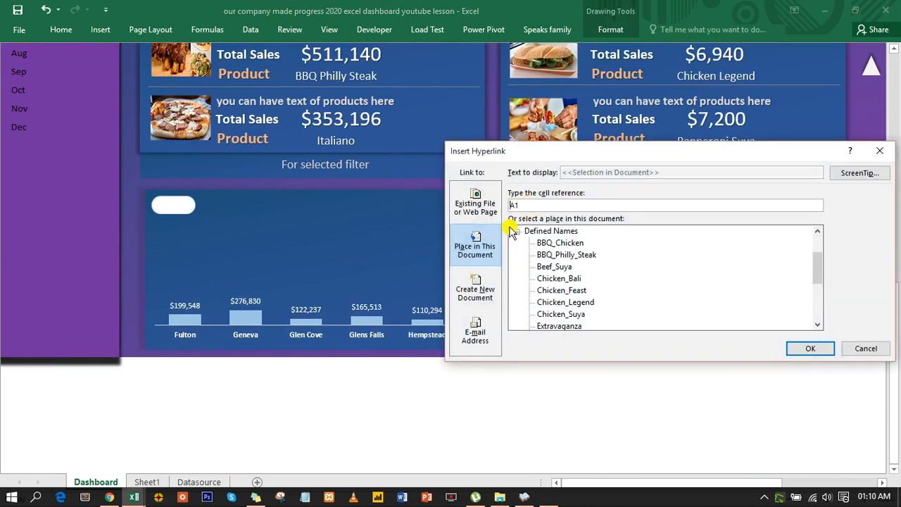
scroll(551, 251, "up", 2)
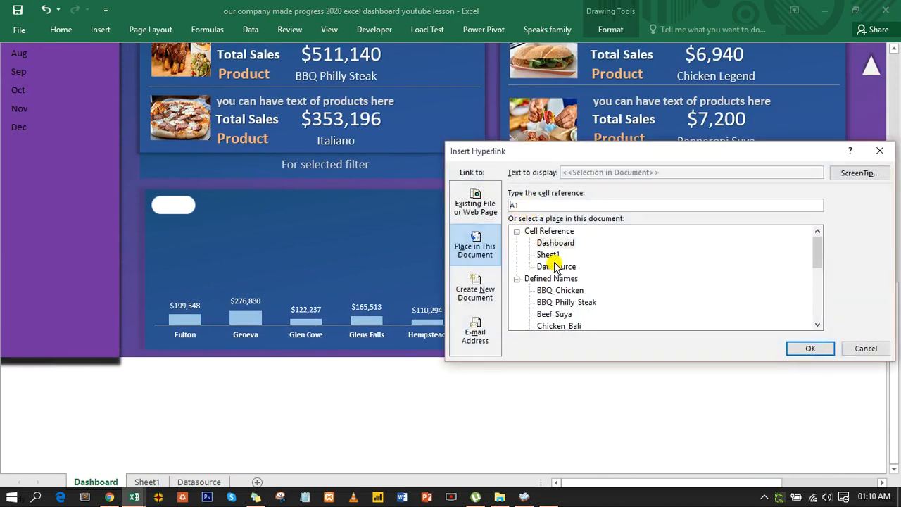
double_click(556, 243)
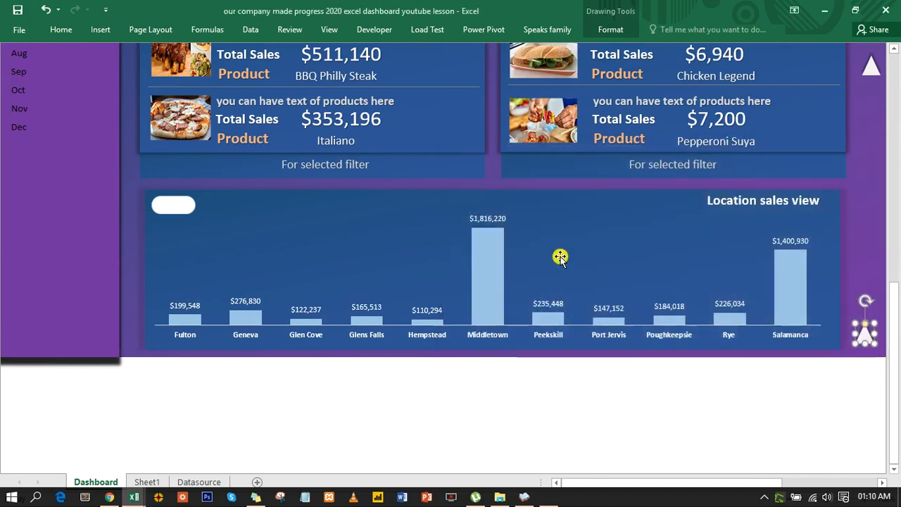
left_click(600, 421)
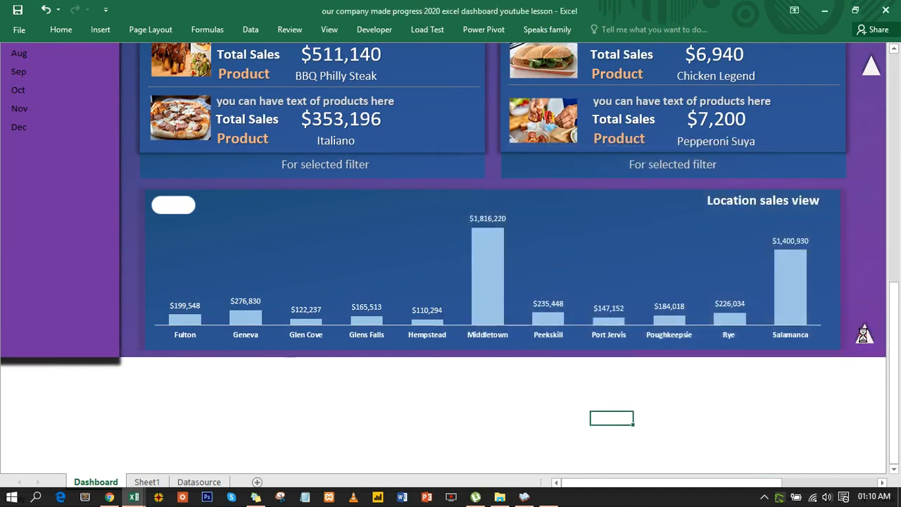
left_click(864, 335)
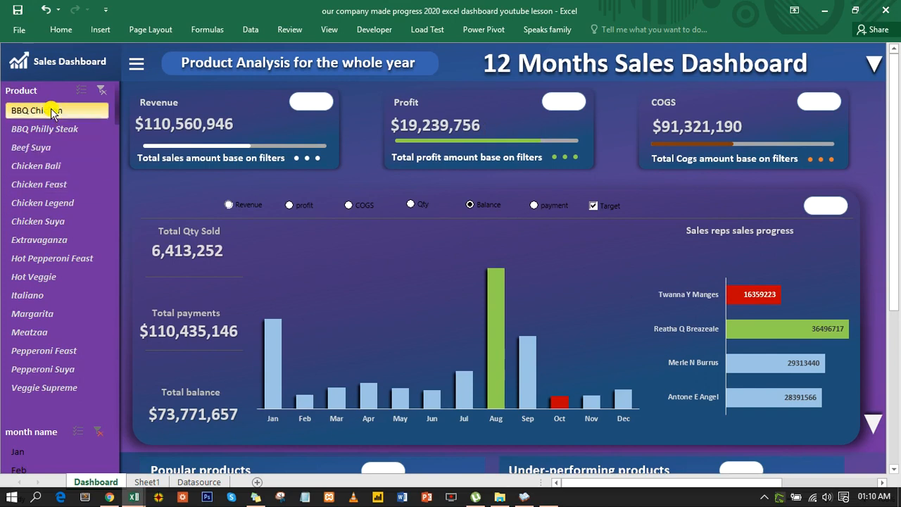
Step: Switch to the other open dashboard workbook and review its sales, product and location sections
left_click(133, 497)
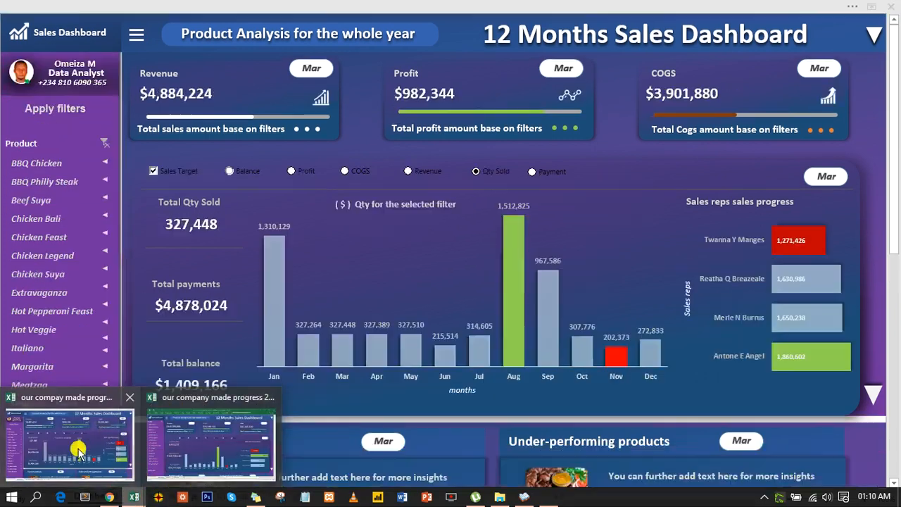
left_click(79, 451)
scroll(430, 338, "down", 3)
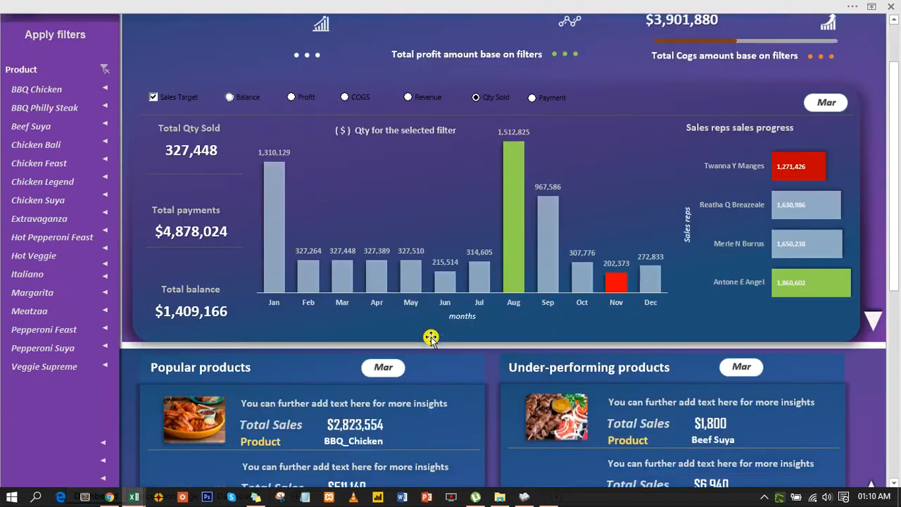
scroll(435, 331, "up", 3)
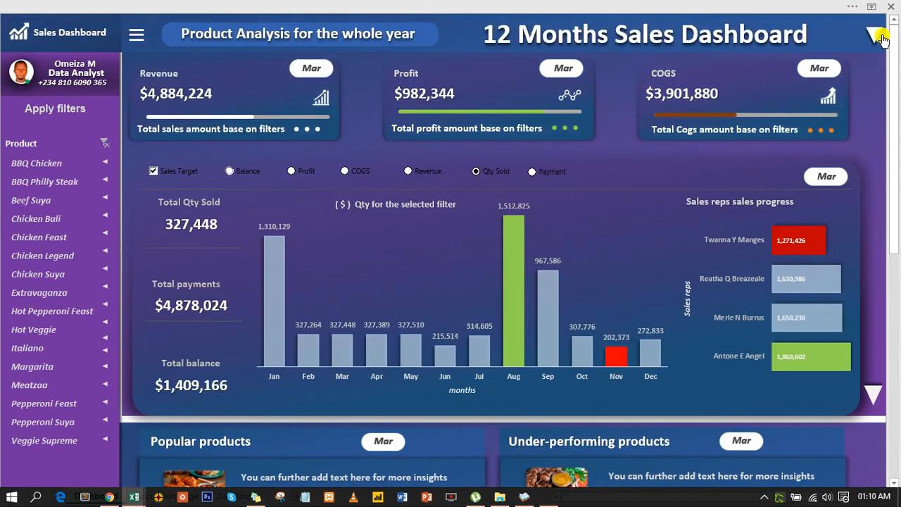
scroll(877, 36, "down", 8)
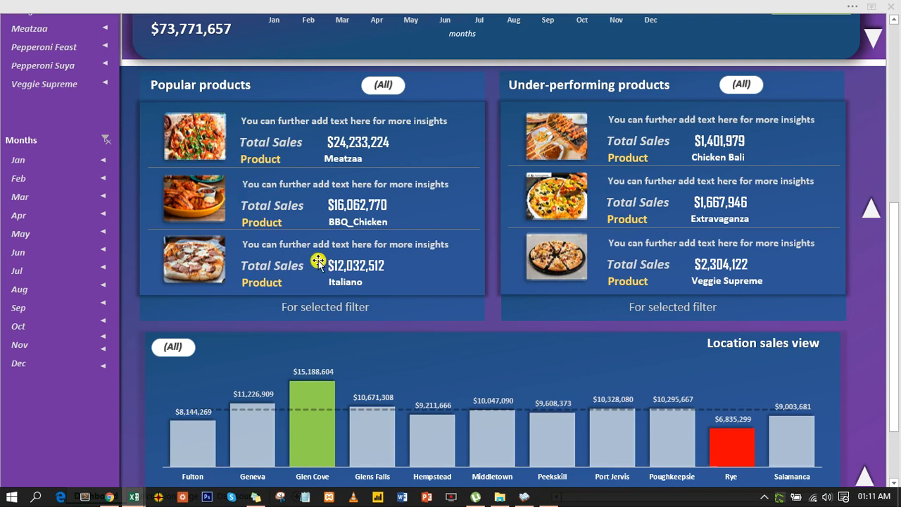
left_click(553, 500)
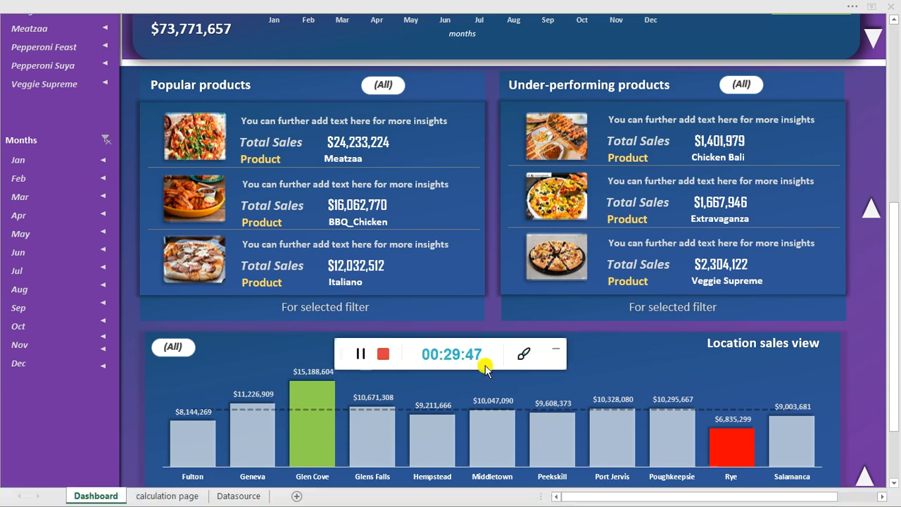